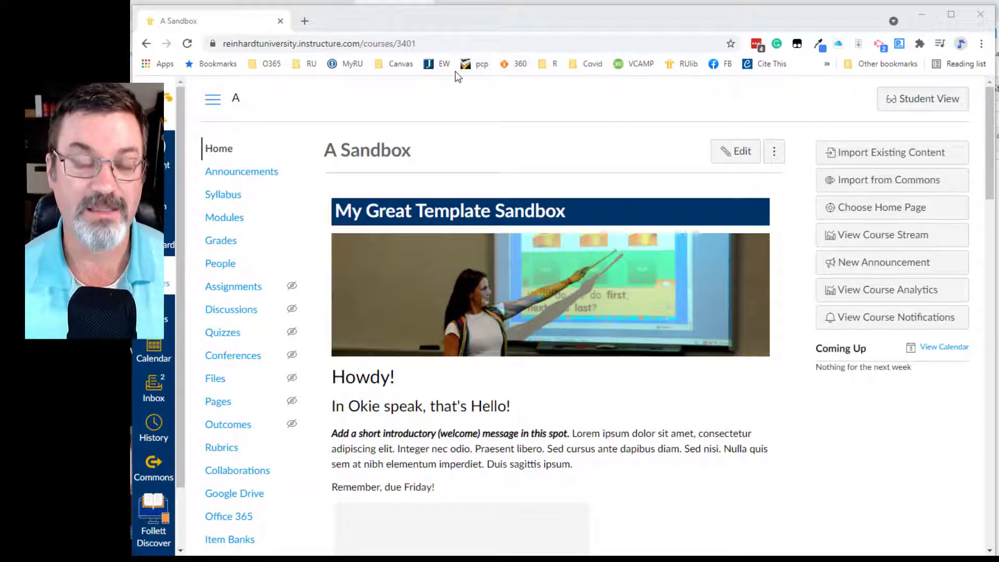
Step: Open the course Modules page and scroll down to Module 1
scroll(263, 226, "down", 4)
scroll(263, 225, "up", 4)
left_click(234, 221)
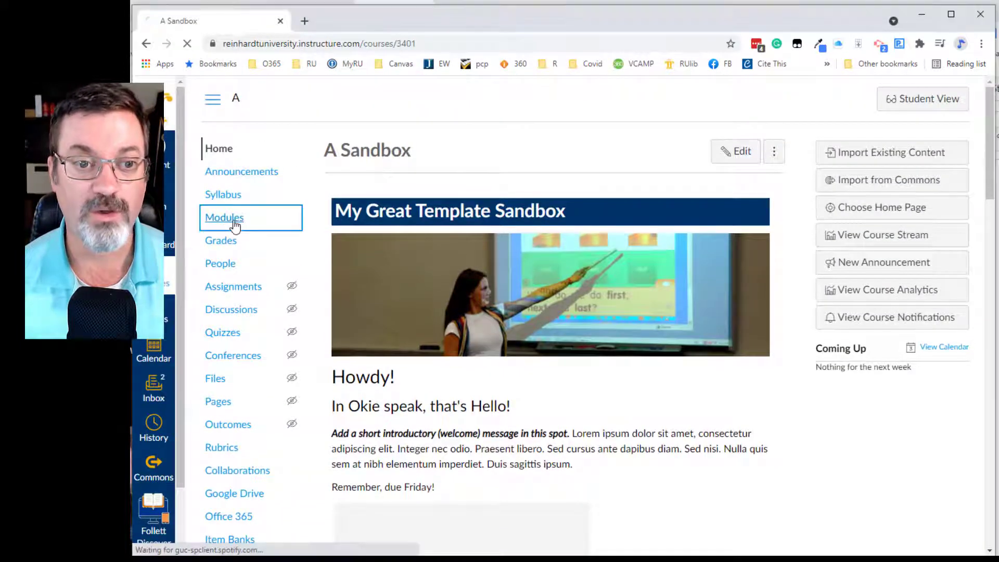
scroll(825, 351, "down", 10)
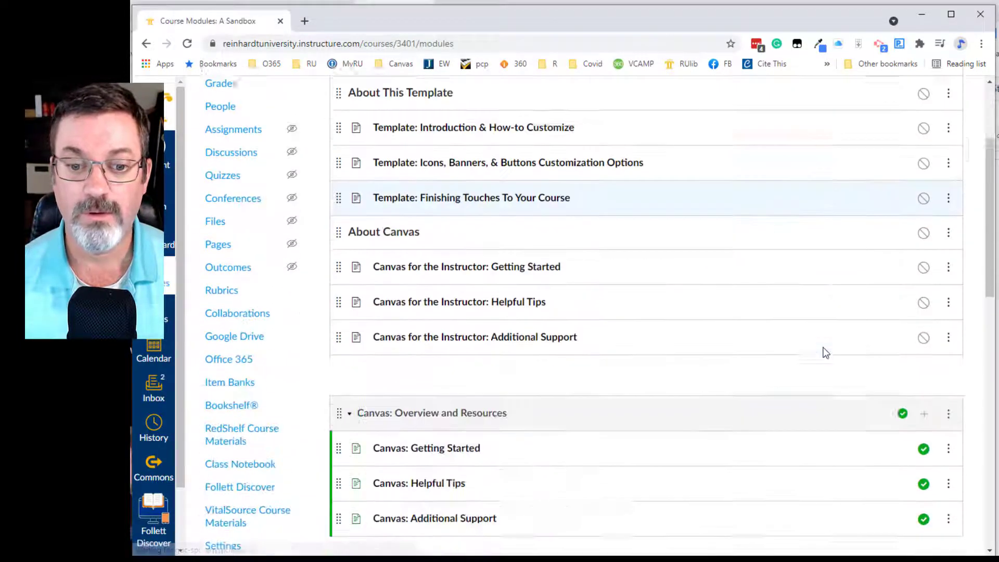
scroll(825, 353, "down", 6)
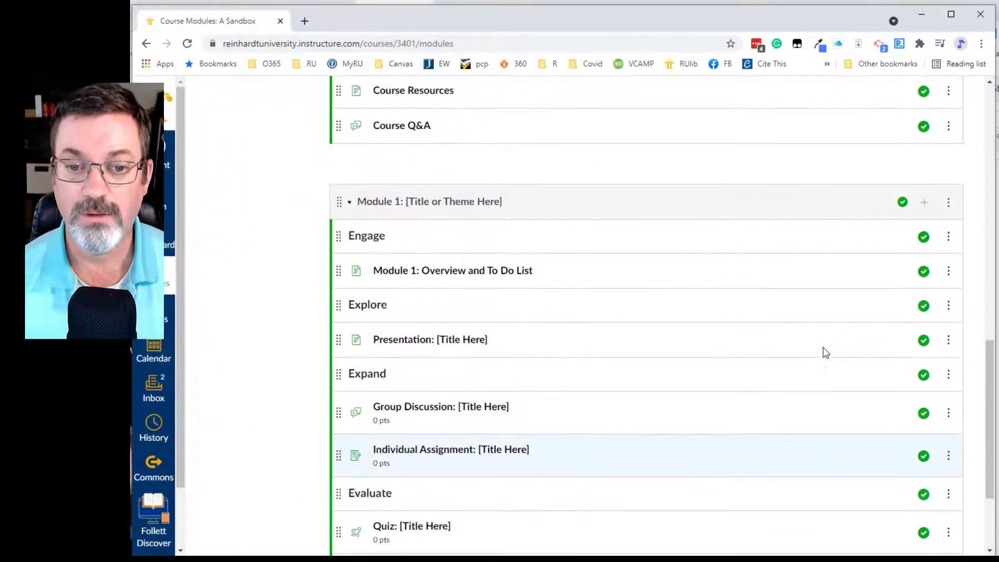
Step: Start adding an item to Module 1, browse the item types, then cancel
left_click(925, 204)
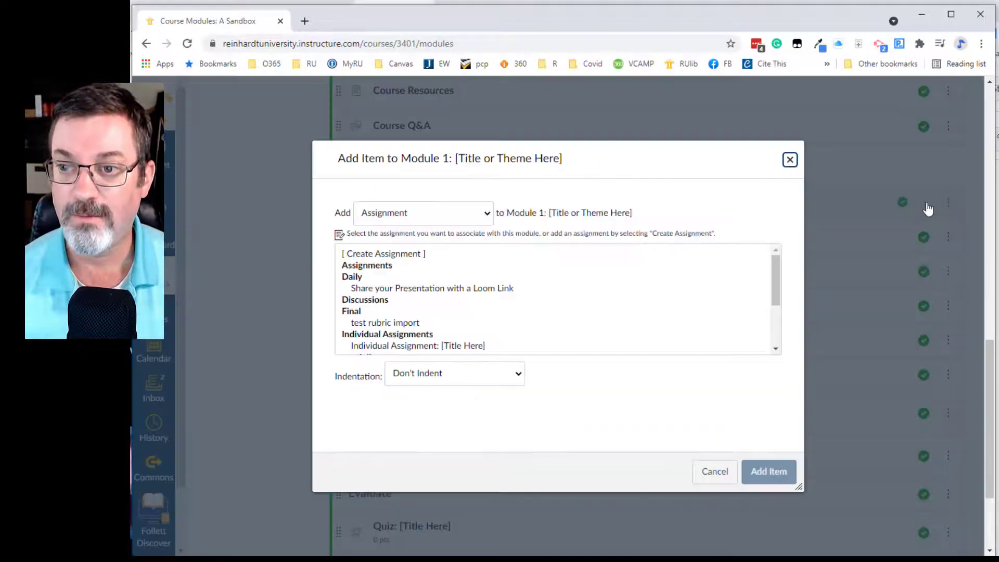
left_click(440, 219)
key("Down")
key("Down")
key("Down")
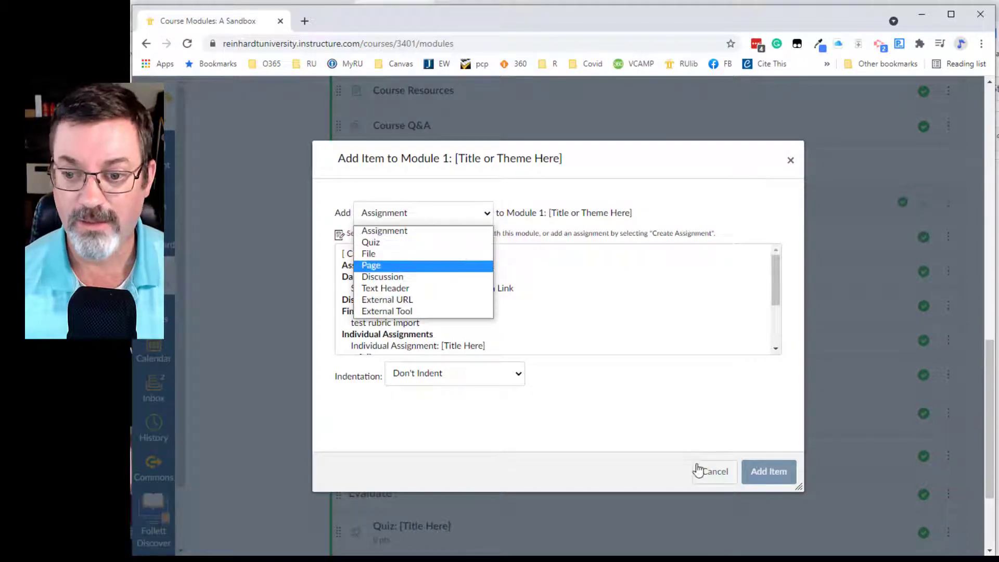
left_click(713, 470)
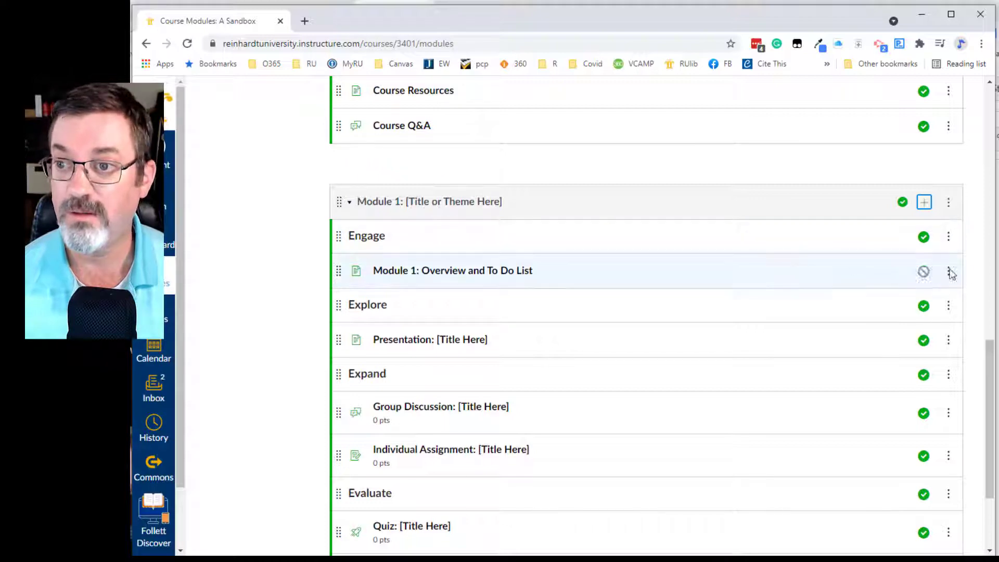
Step: Create a New Quizzes quiz named 'New Quiz demo' in the Quizzes group within Module 1
left_click(923, 205)
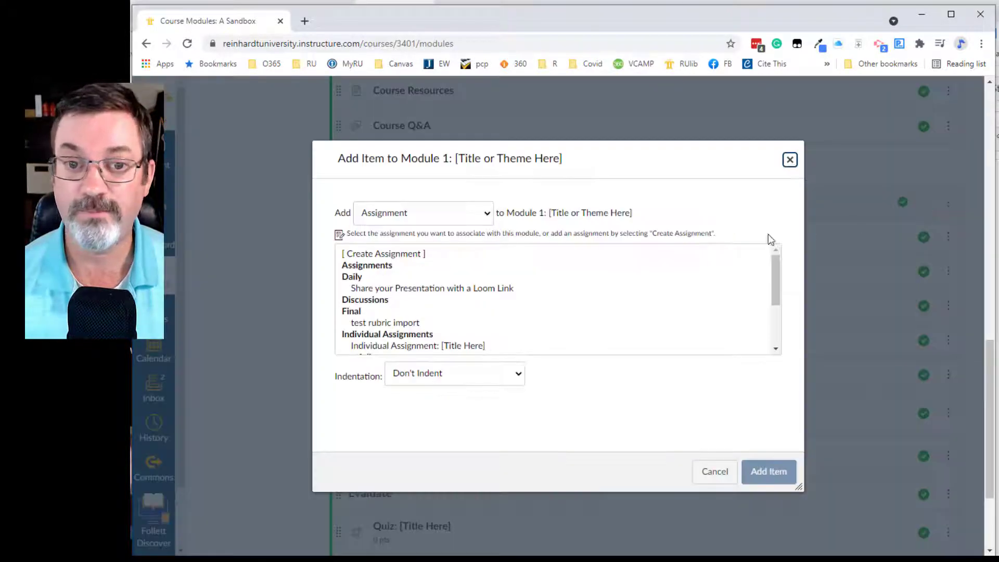
left_click(485, 215)
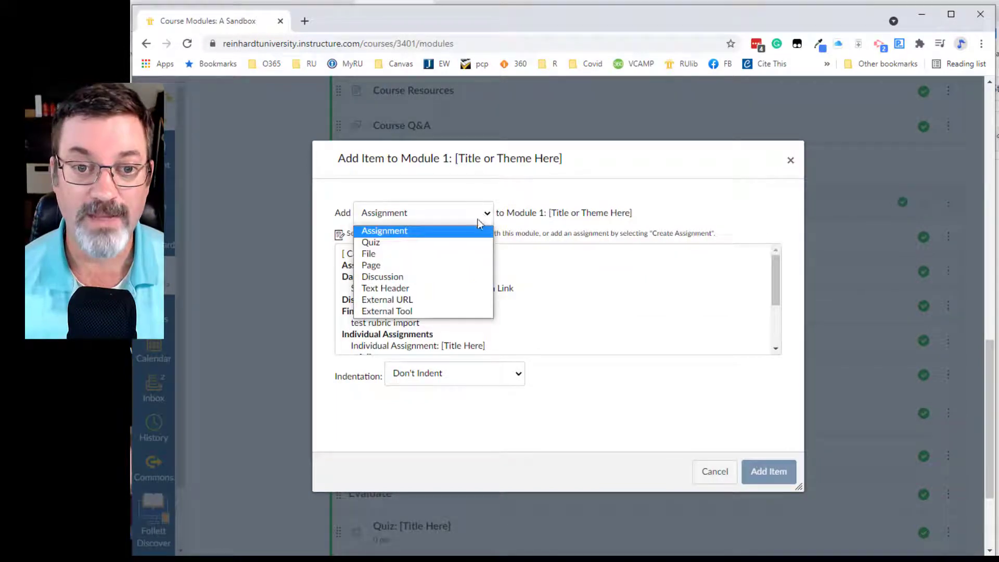
left_click(439, 243)
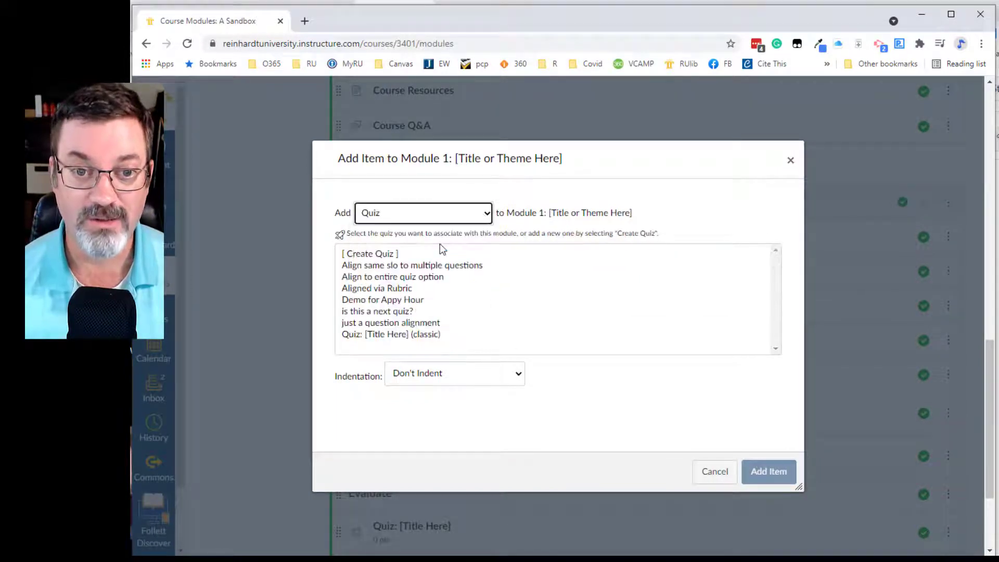
left_click(378, 258)
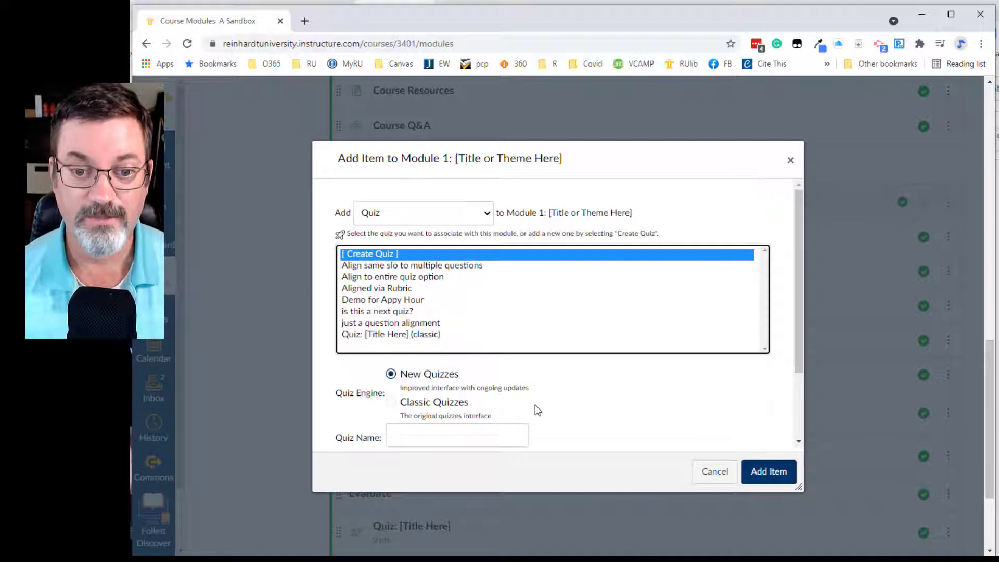
scroll(535, 405, "down", 2)
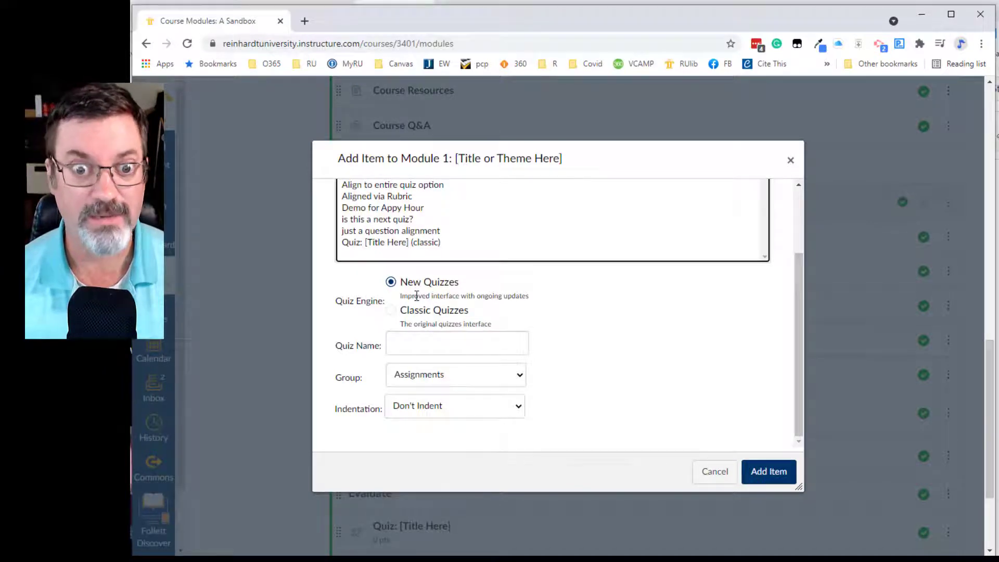
left_click(437, 348)
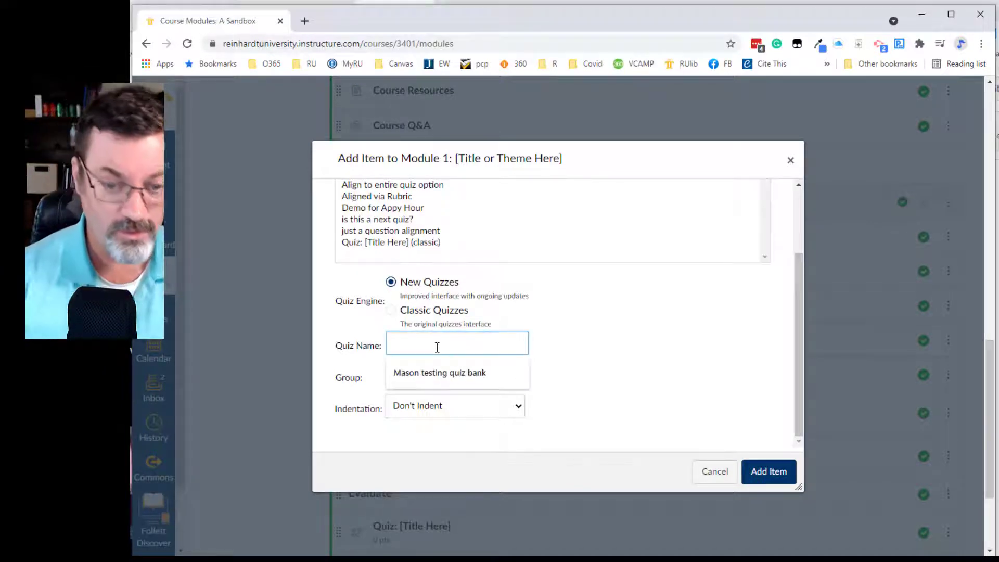
type("New ")
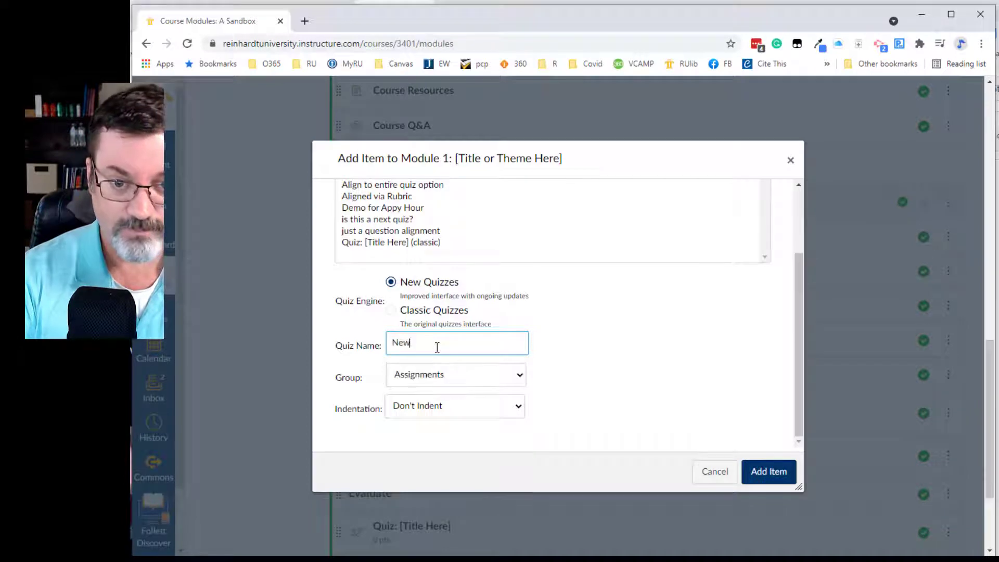
type("Quiz")
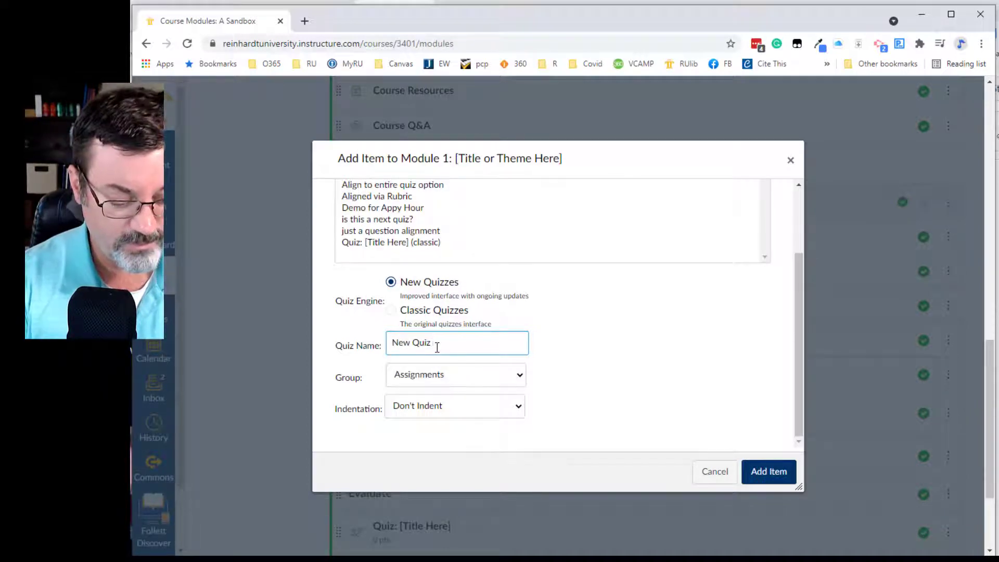
type(" demo")
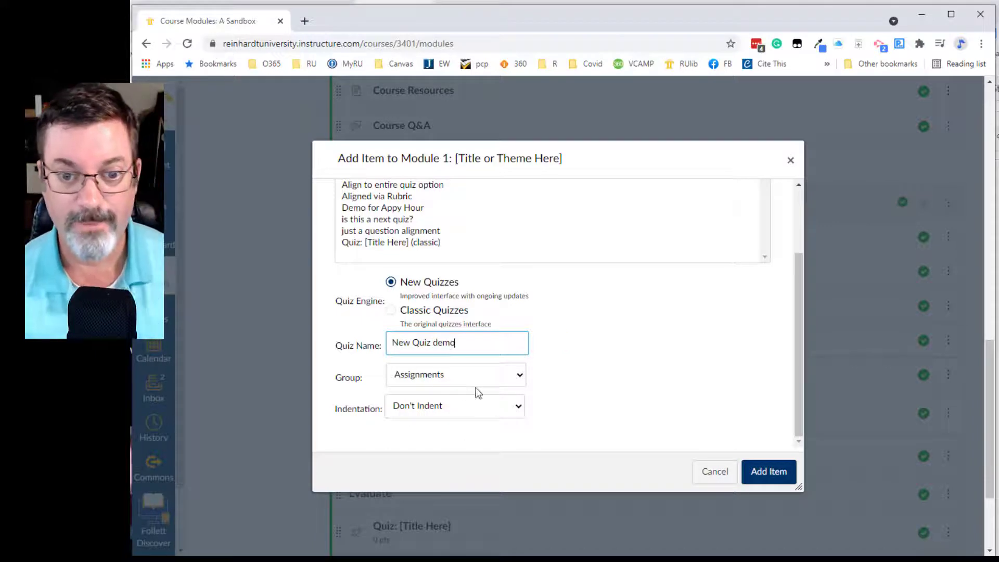
left_click(488, 379)
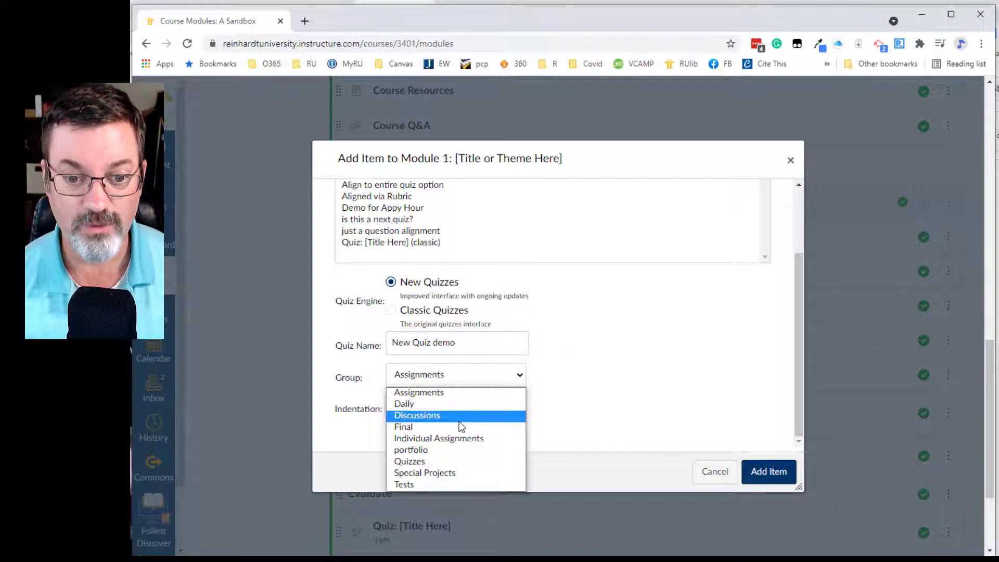
left_click(443, 461)
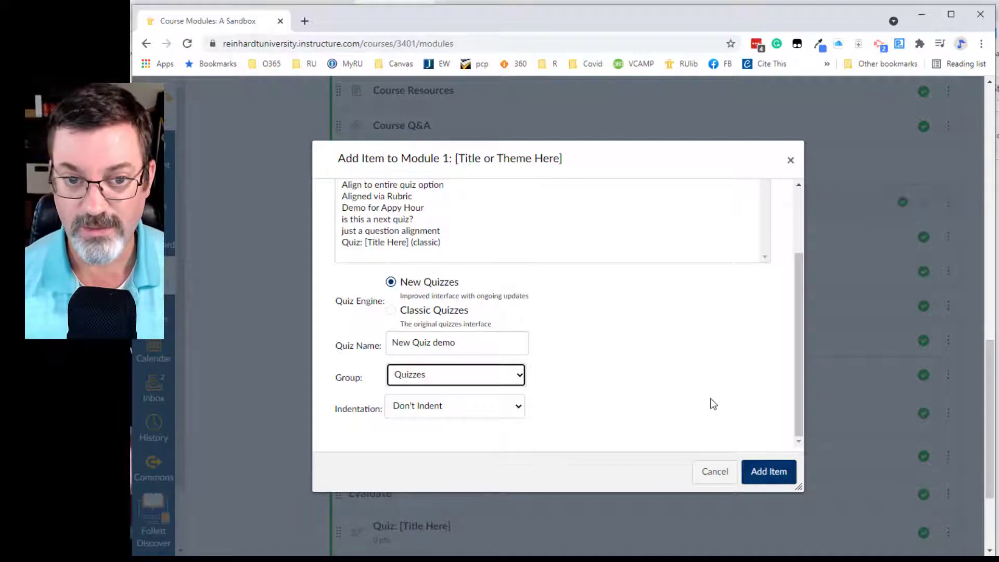
left_click(769, 473)
Step: Drag New Quiz demo into the Evaluate section, just above the Extend header
scroll(598, 395, "down", 4)
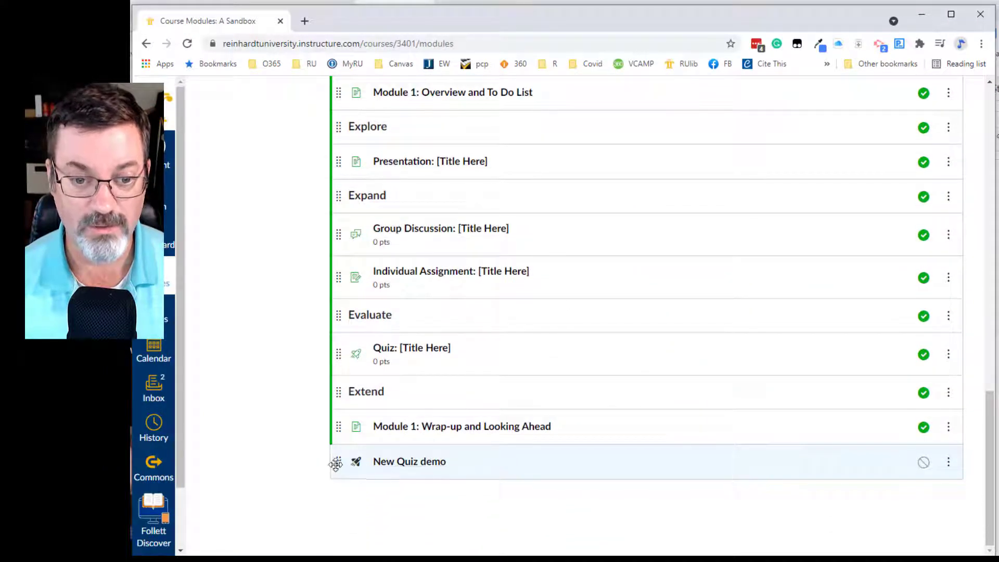
left_click_drag(336, 463, 341, 391)
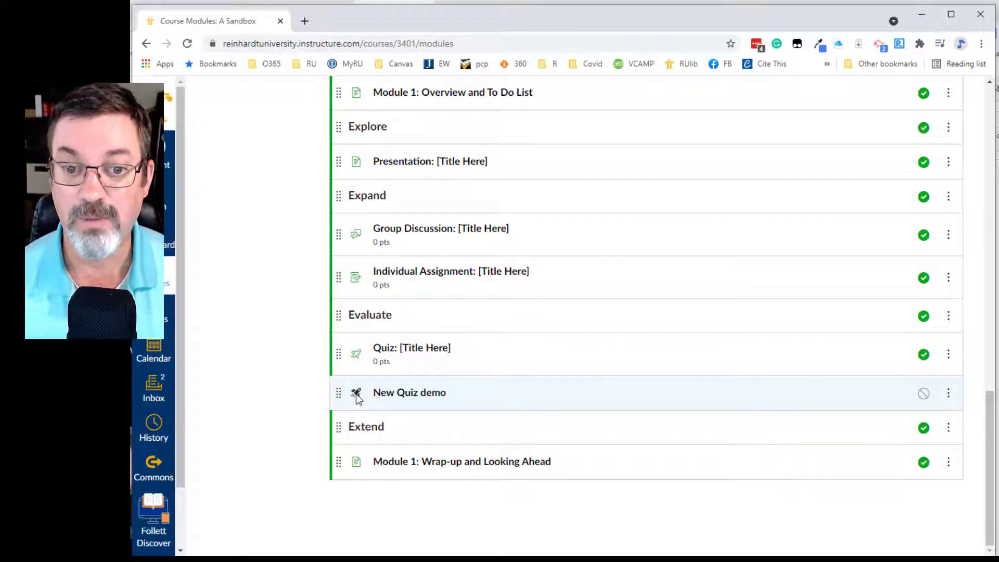
Step: Set New Quiz demo to 100 points, due Aug 10, 2021, and save
left_click(407, 395)
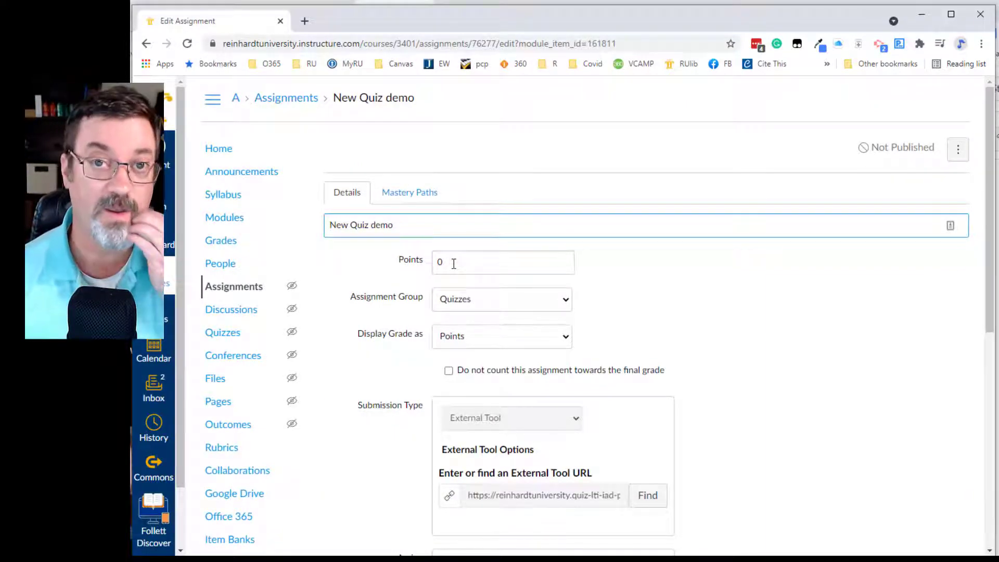
left_click_drag(453, 264, 420, 264)
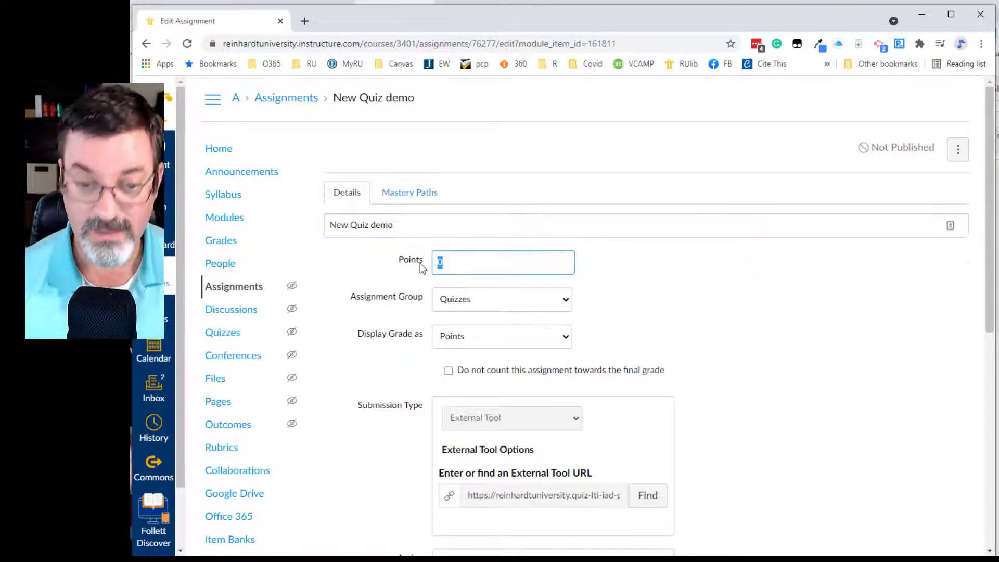
type("100")
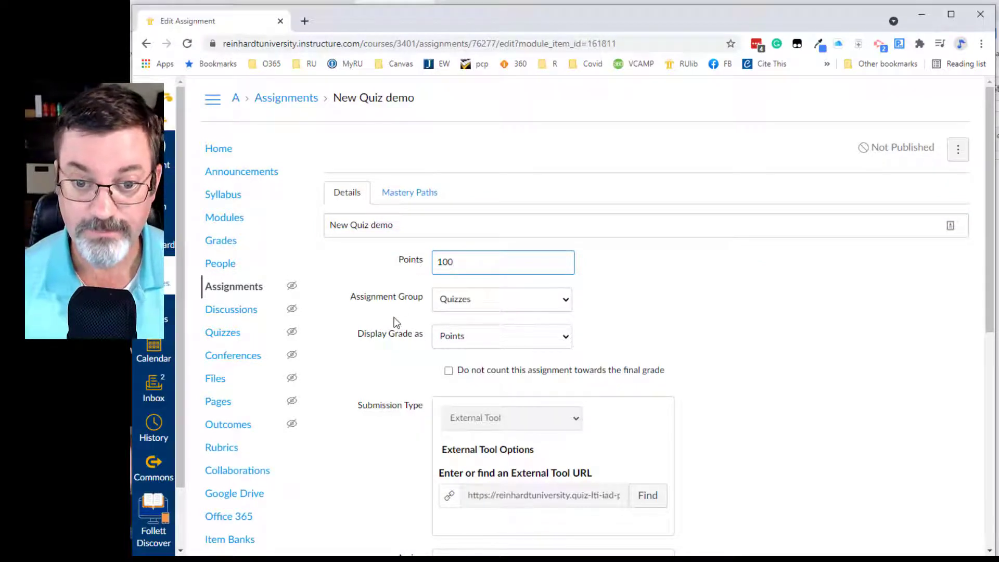
scroll(394, 323, "down", 7)
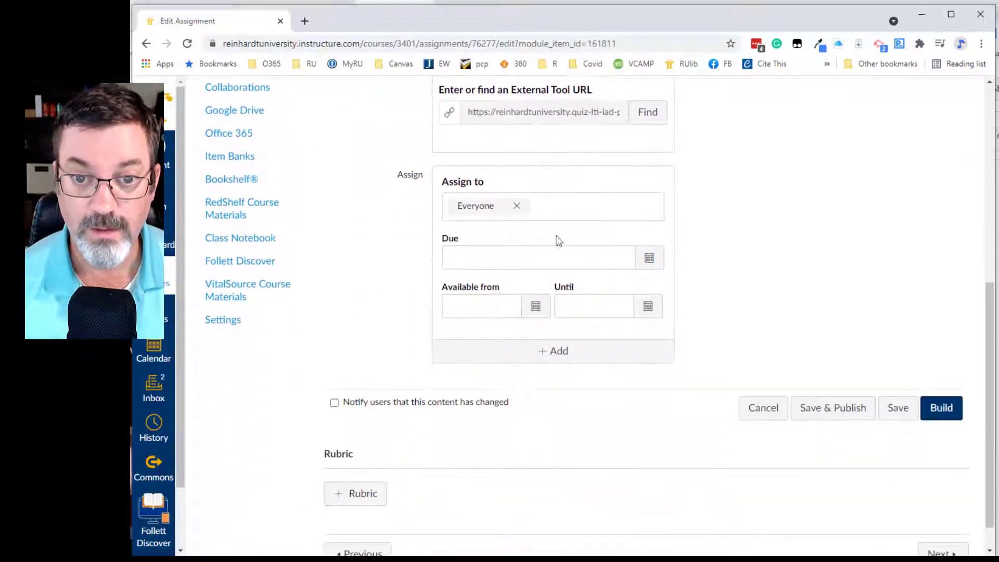
left_click(649, 258)
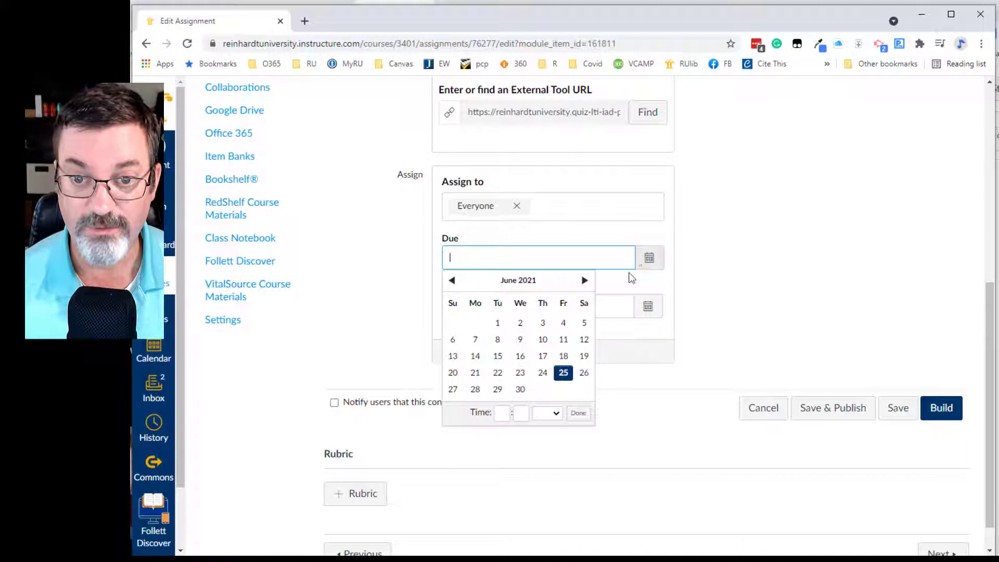
left_click(585, 281)
left_click(585, 280)
left_click(497, 339)
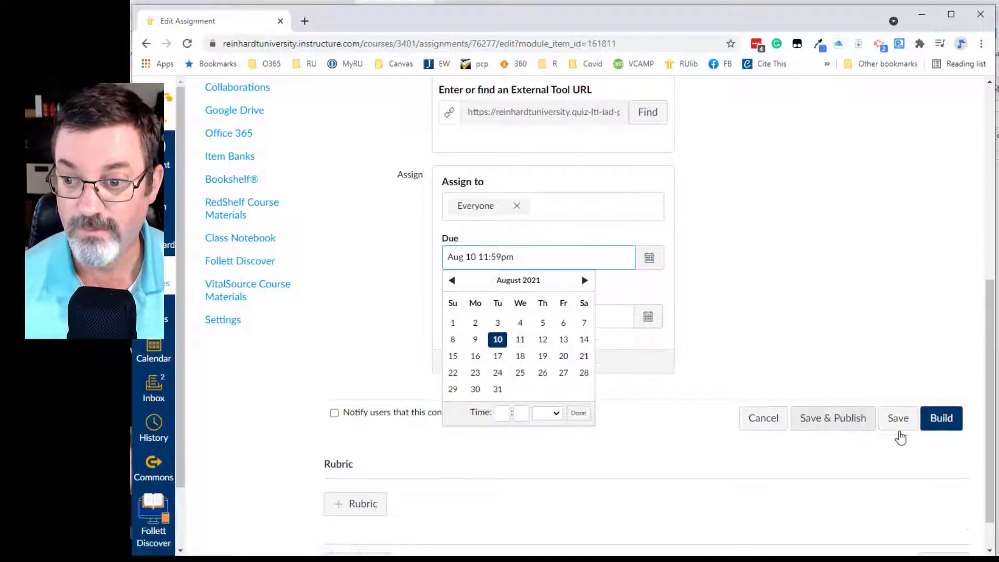
left_click(578, 413)
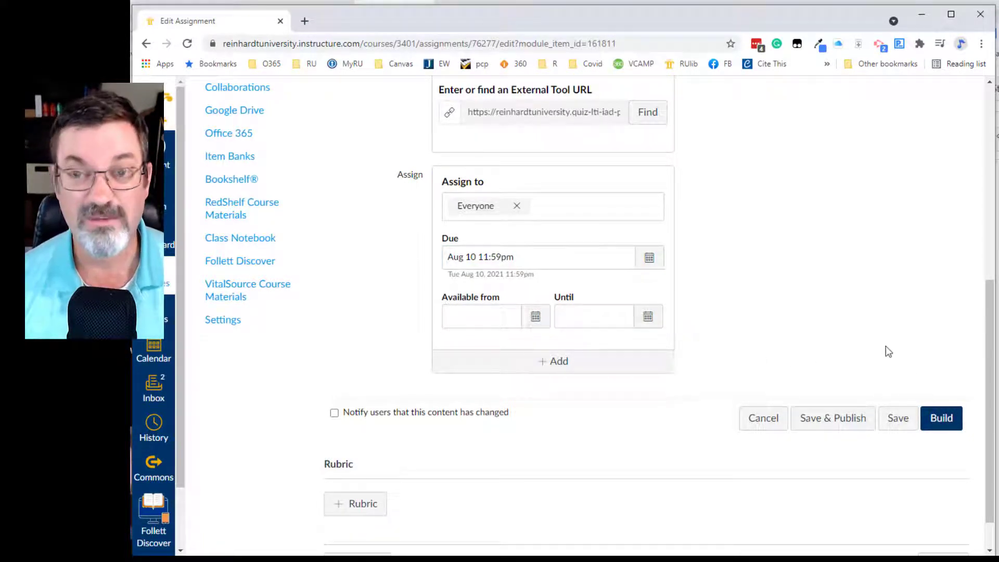
left_click(891, 418)
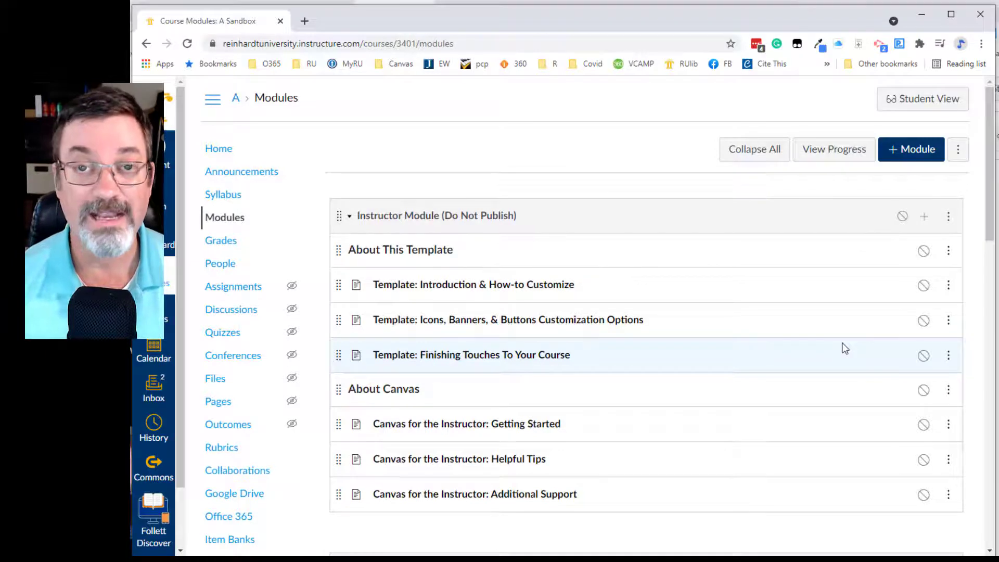
Step: From the course Quizzes list, start a new quiz and select the New Quizzes engine
left_click(220, 339)
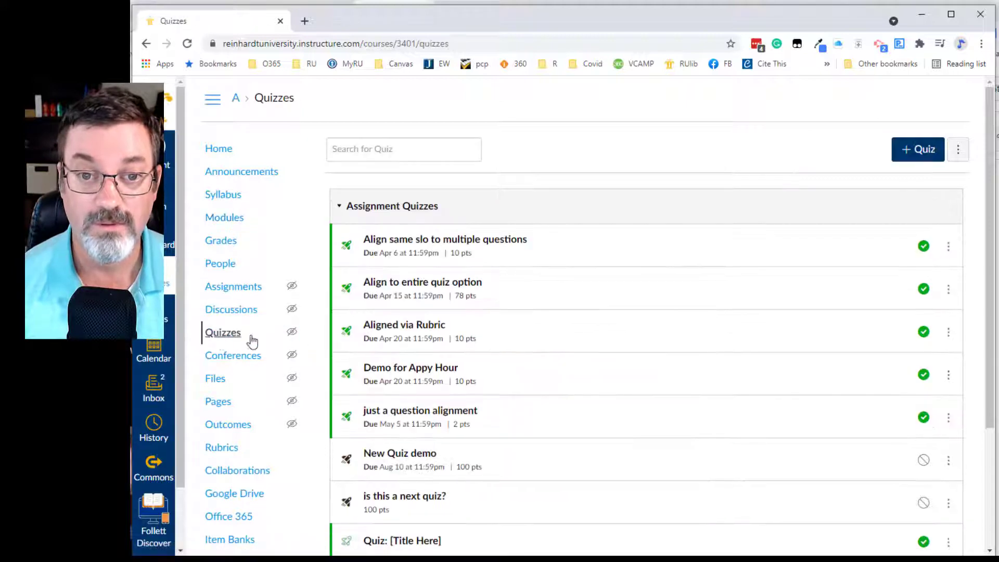
left_click(919, 156)
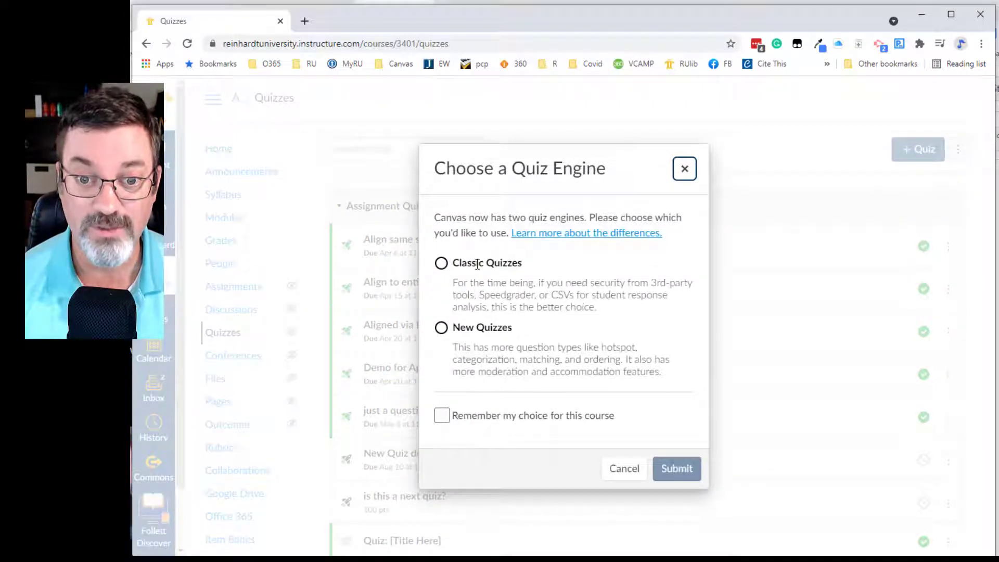
left_click(441, 331)
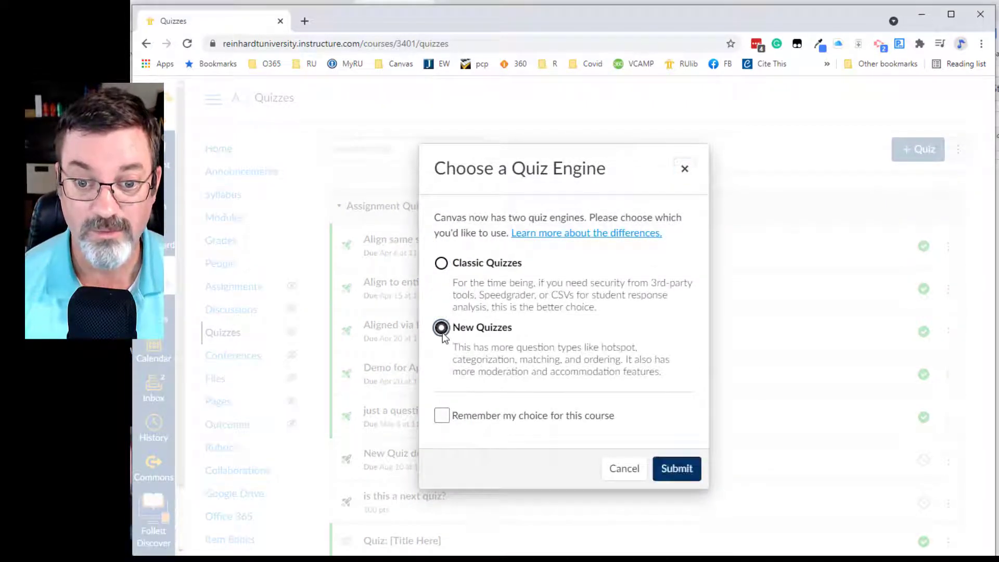
Step: Confirm the New Quizzes engine and enter the quiz title, fixing typos
left_click(686, 478)
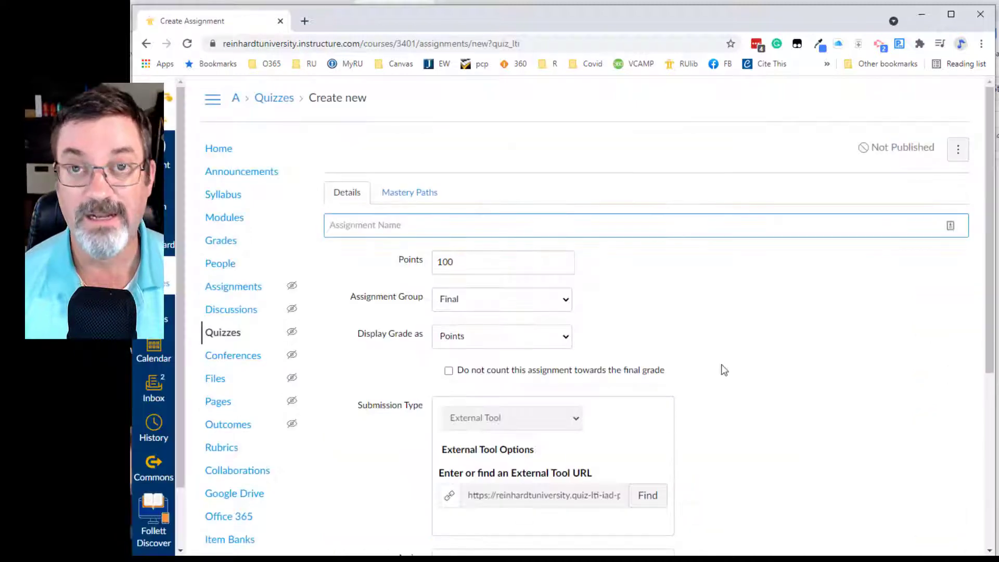
type("Newe")
key("BackSpace")
key("shift+Tab")
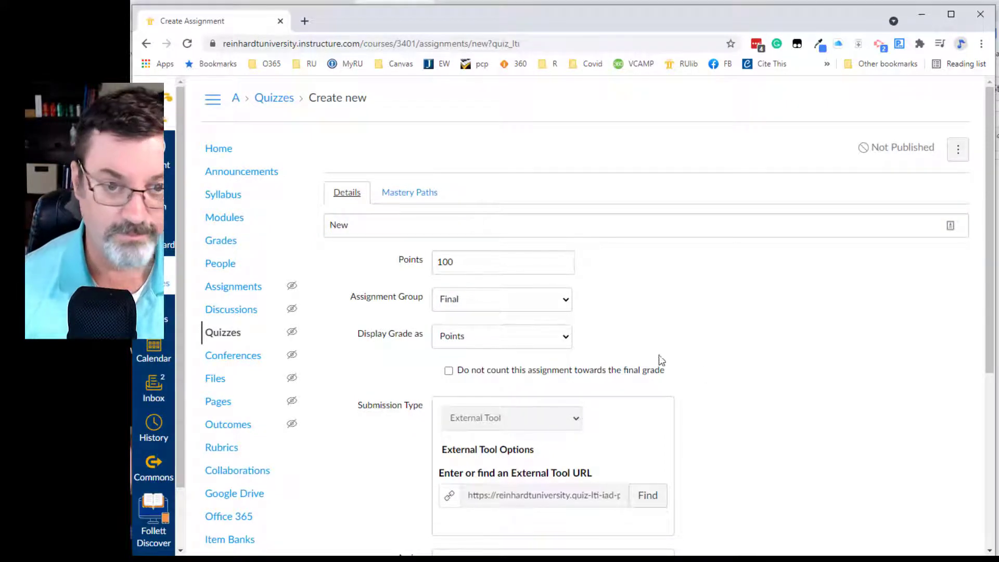
left_click(405, 218)
type("QUiz Demo 2")
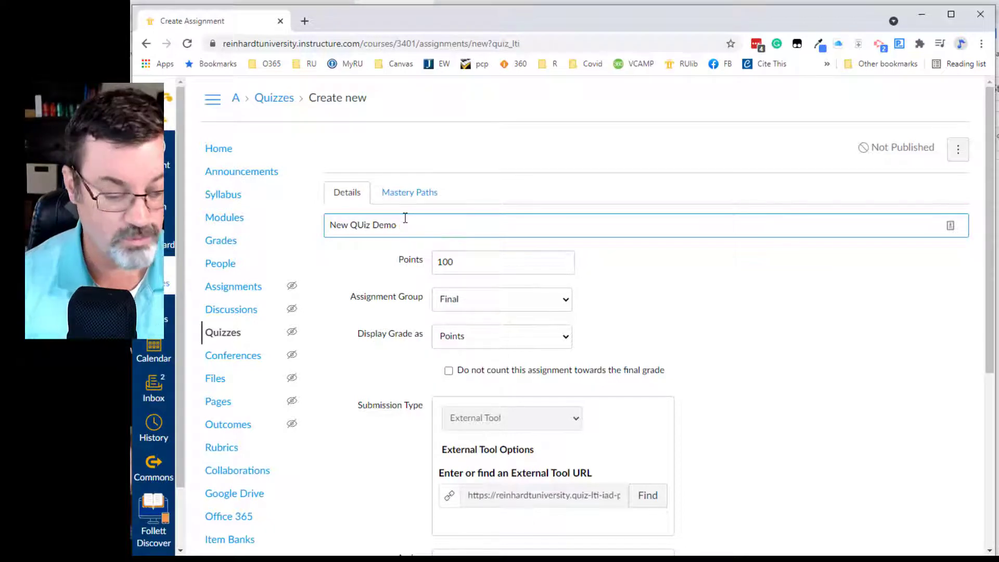
left_click(365, 226)
key("BackSpace")
type("u")
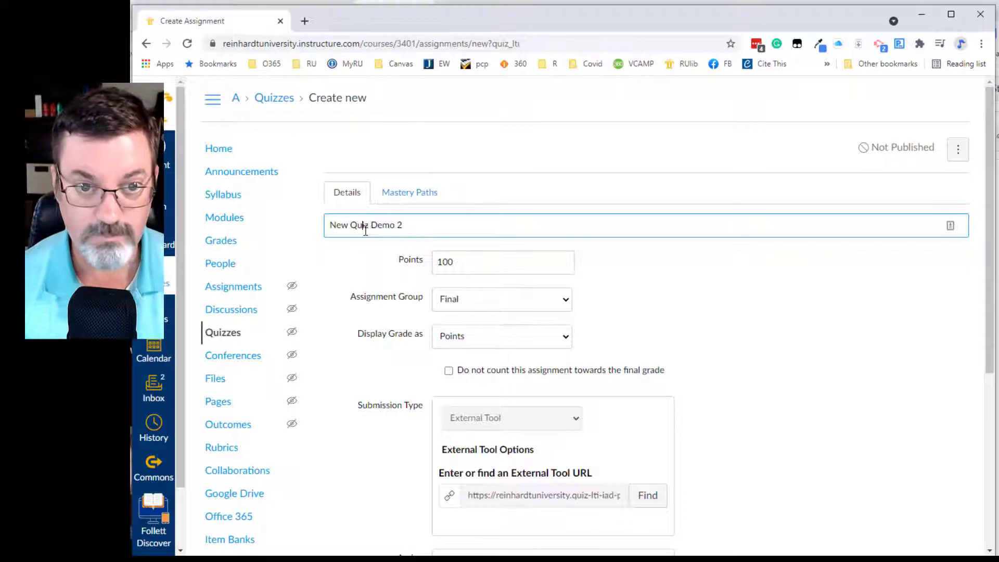
Step: Put the quiz in the Quizzes assignment group, keeping grades displayed as Points
scroll(625, 274, "down", 1)
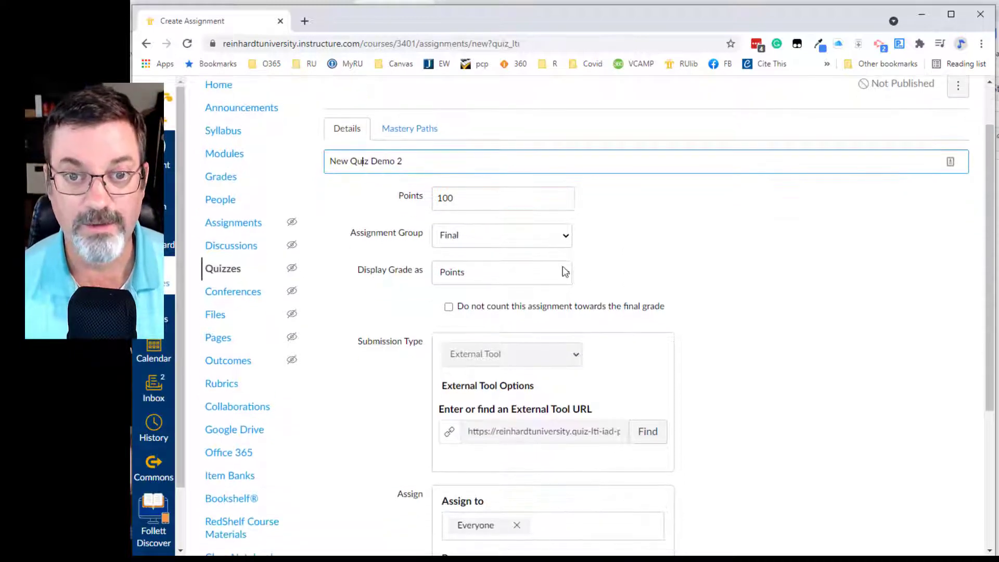
left_click(554, 241)
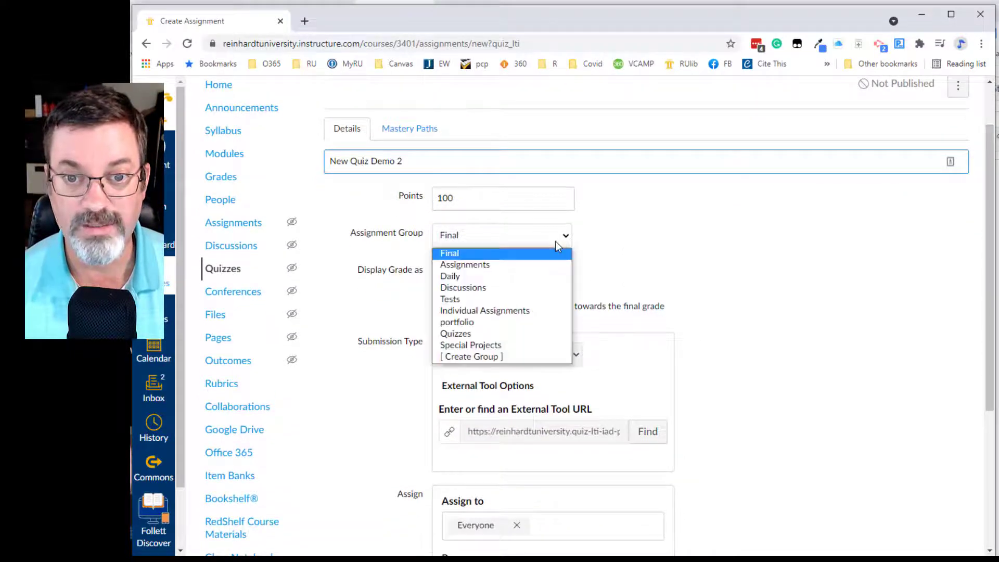
left_click(467, 336)
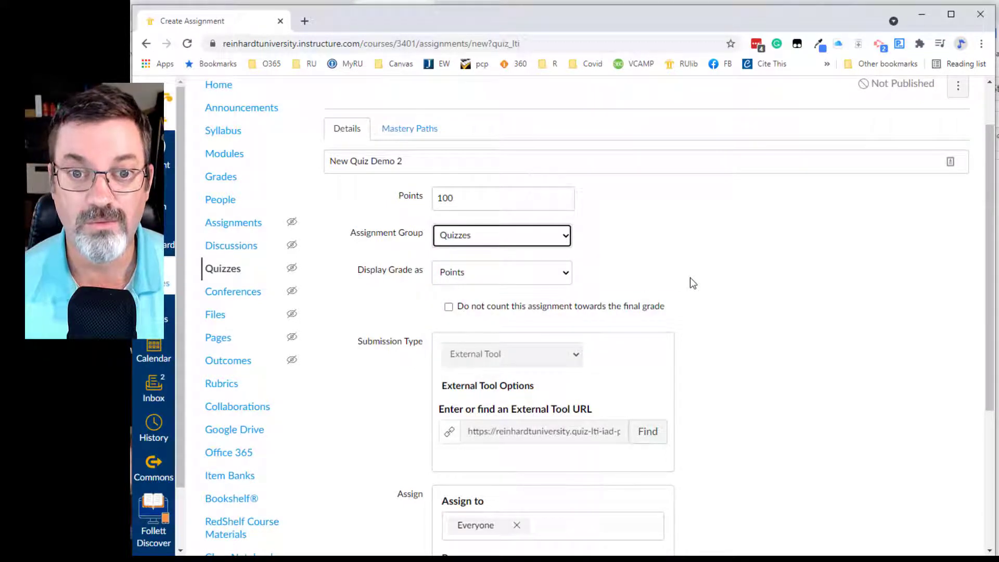
scroll(690, 276, "down", 1)
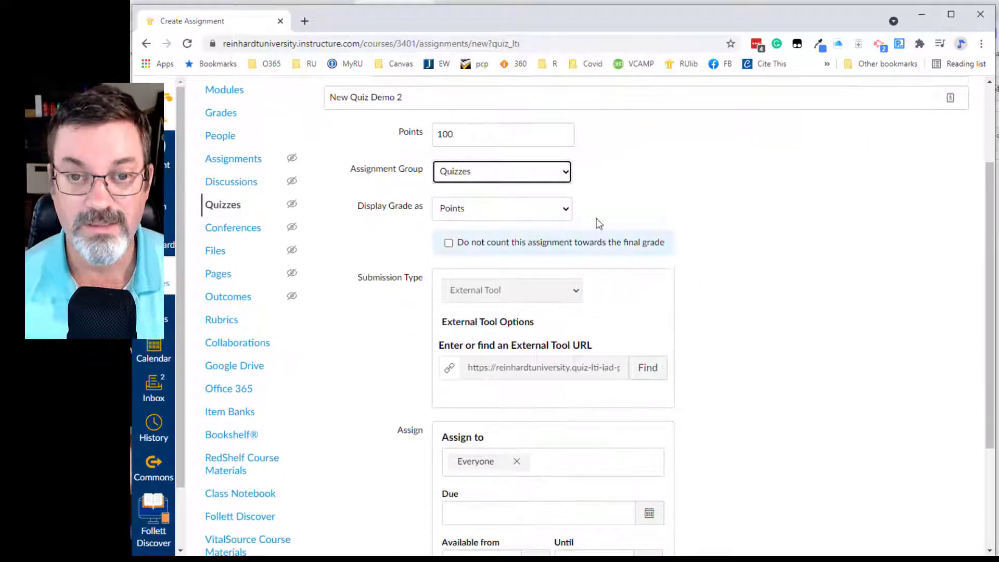
scroll(586, 215, "down", 1)
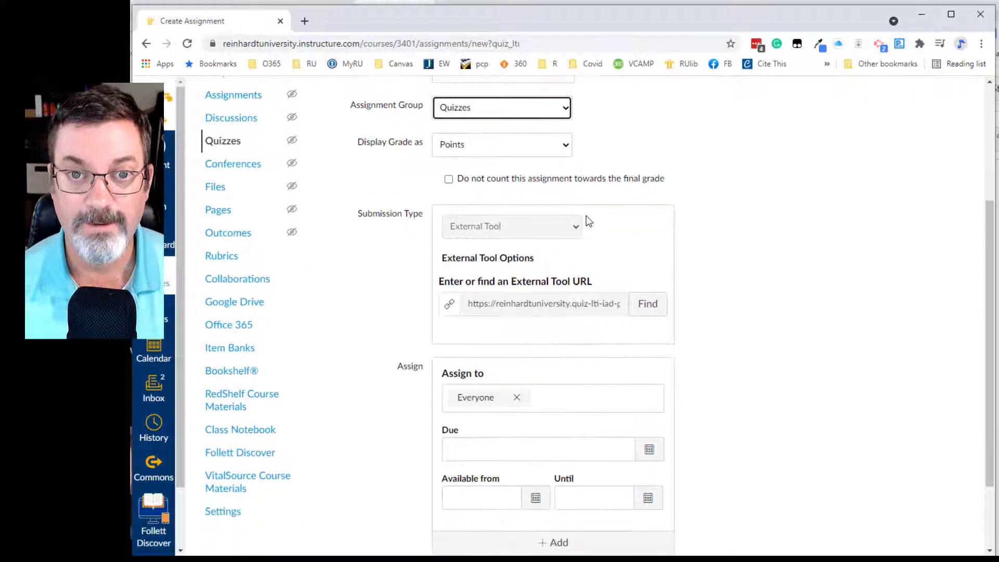
scroll(585, 215, "up", 2)
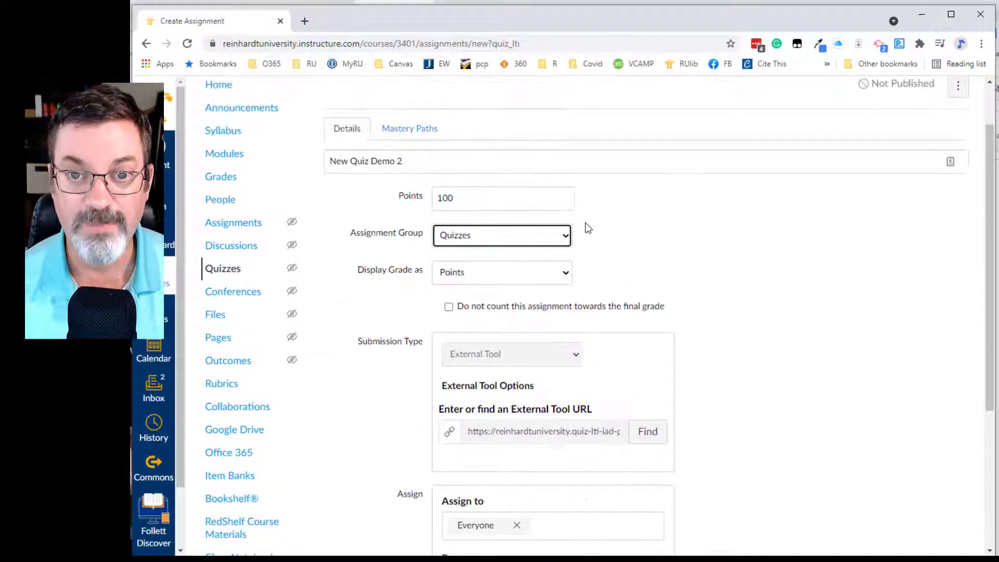
left_click(567, 280)
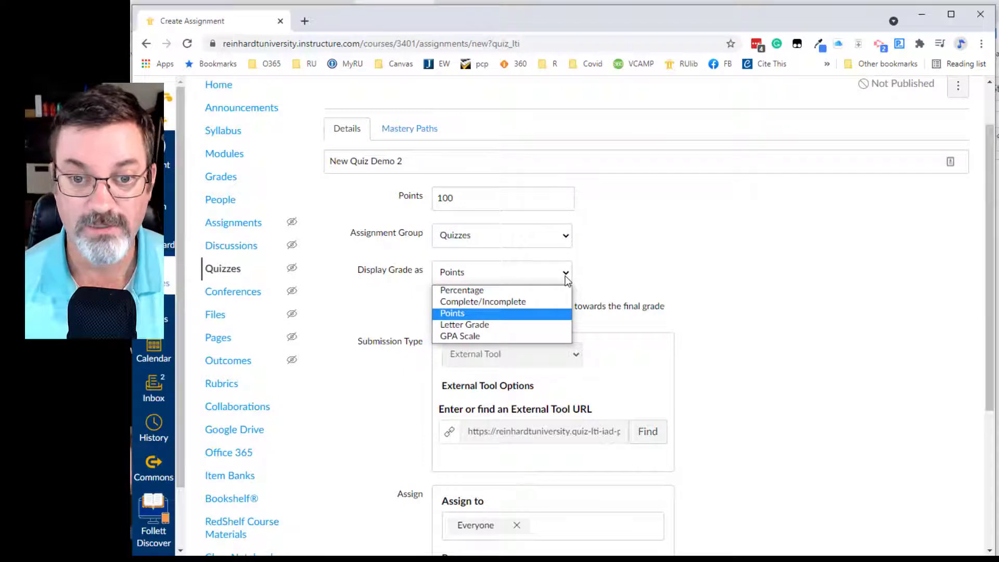
left_click(567, 280)
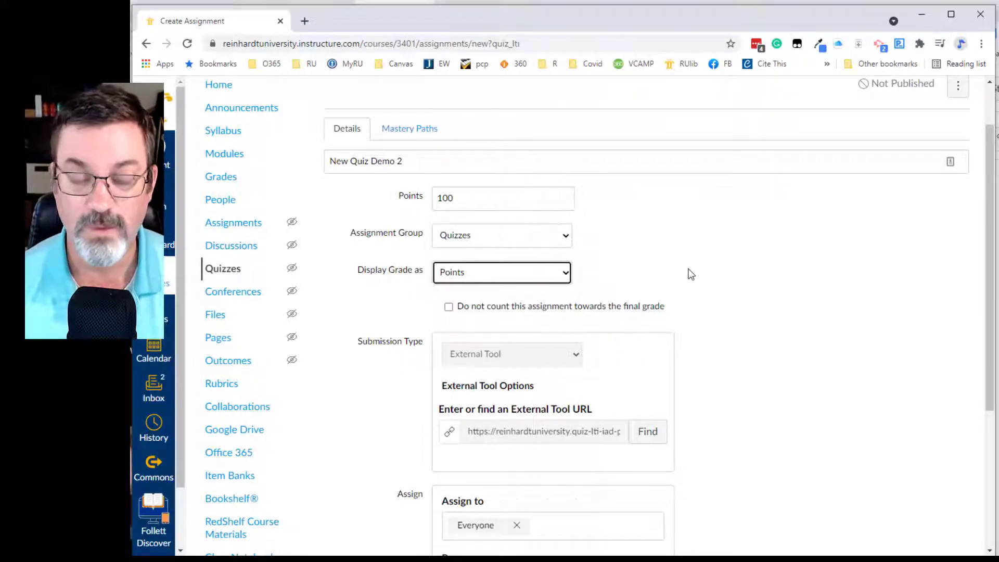
Step: Set the quiz due date to Aug 18, 2021 at 11:59pm
scroll(691, 274, "down", 1)
scroll(691, 274, "down", 1)
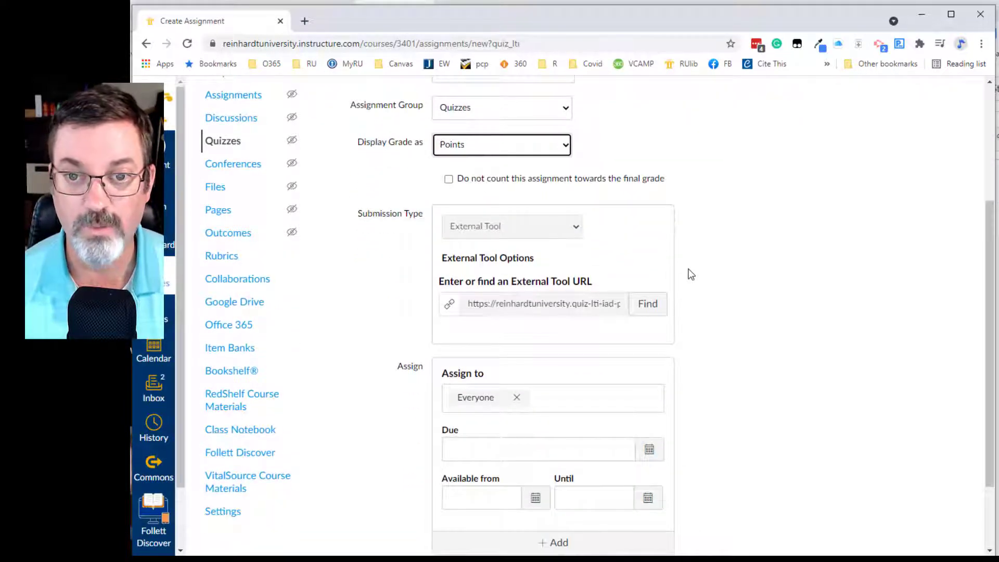
scroll(691, 275, "down", 2)
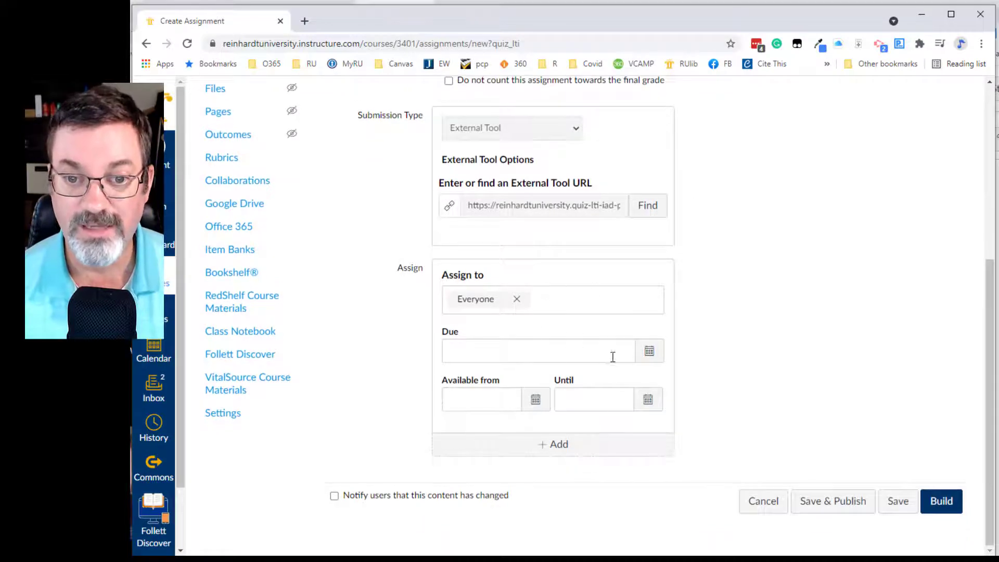
left_click(649, 355)
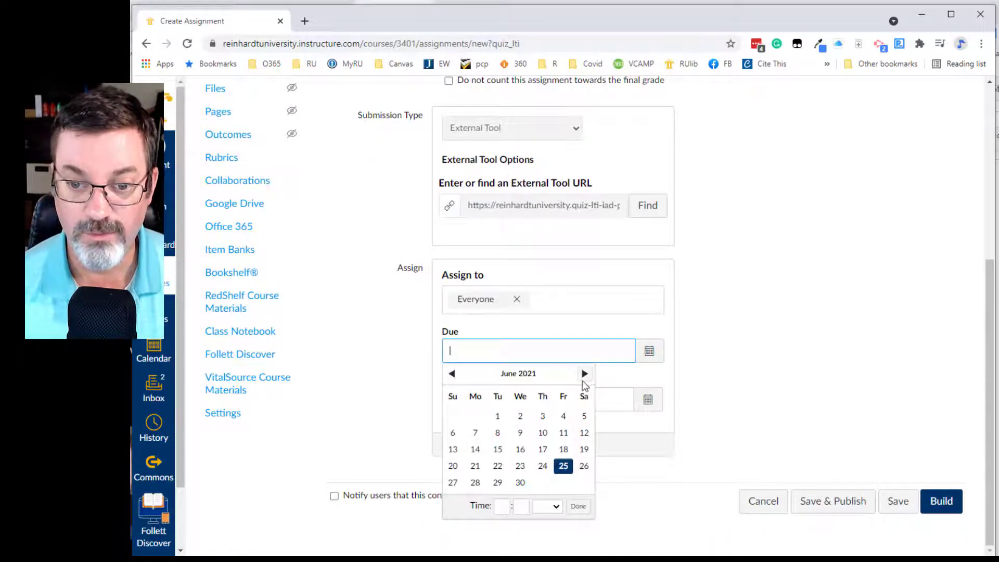
left_click(583, 374)
left_click(584, 374)
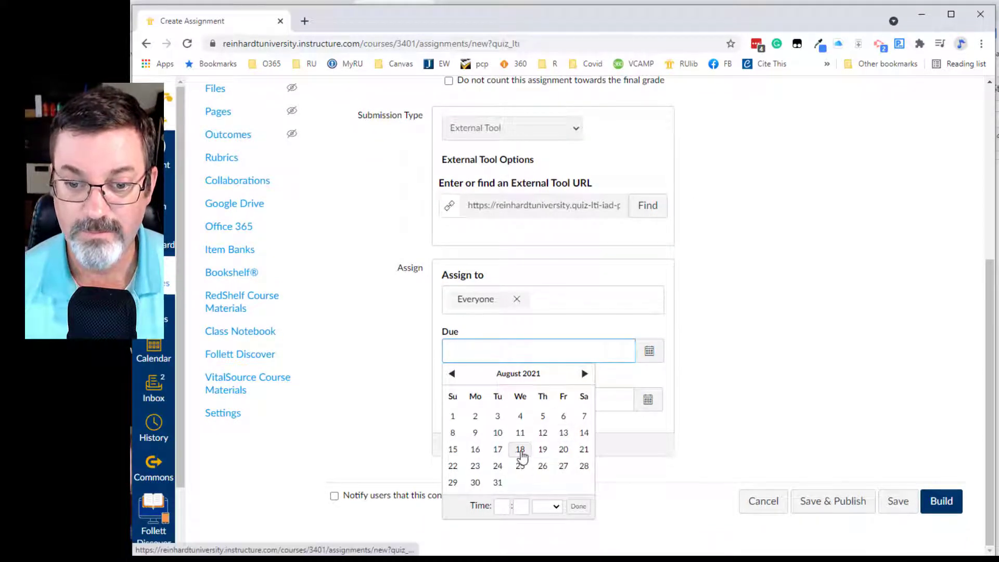
left_click(520, 450)
left_click(838, 361)
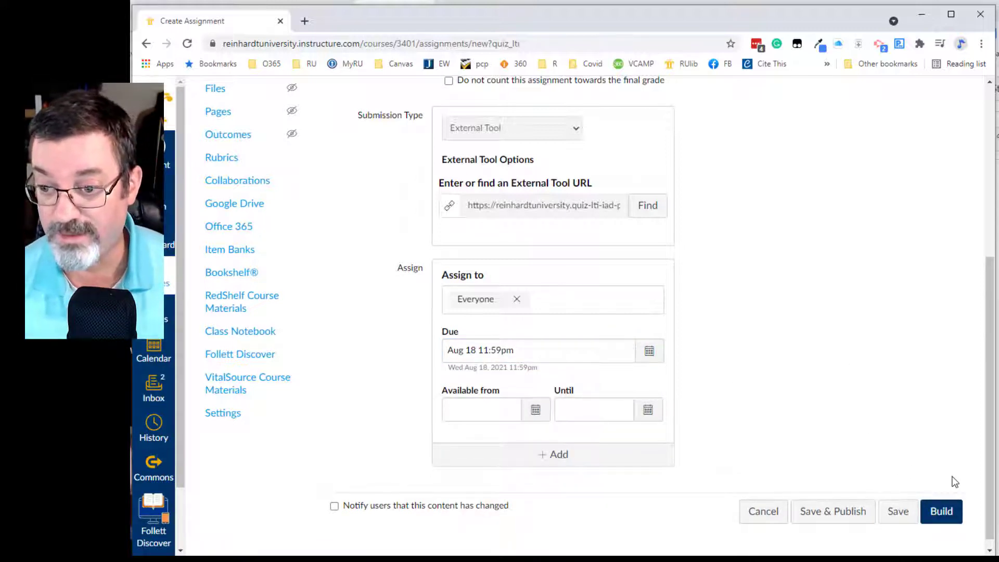
Step: Save New Quiz Demo 2 and go to the course Assignments list
left_click(896, 512)
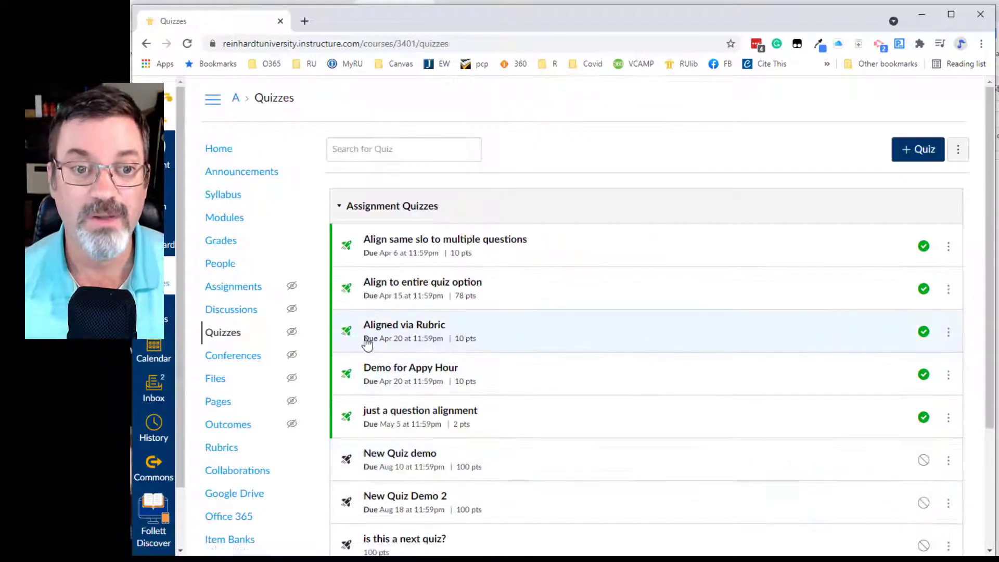
left_click(246, 291)
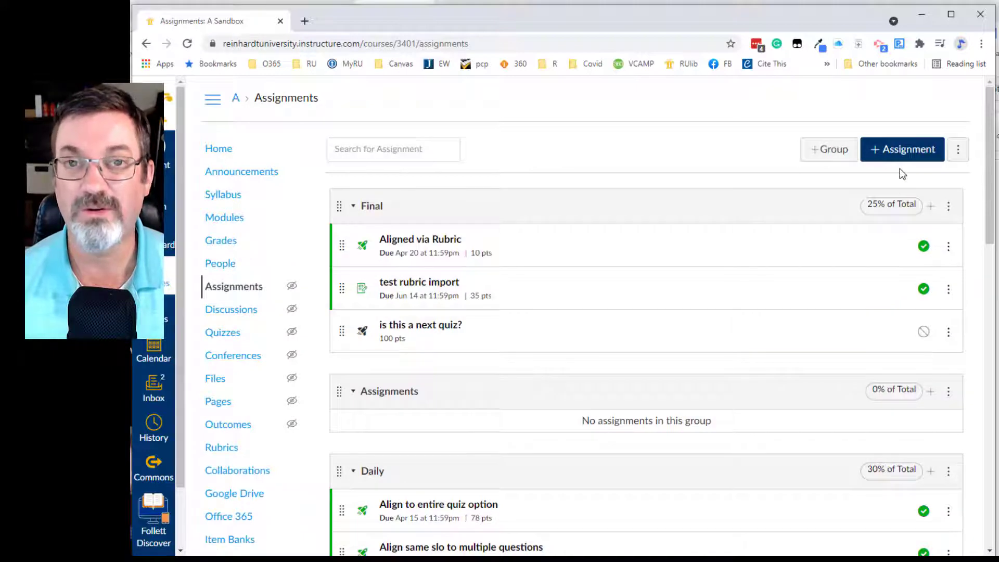
scroll(854, 226, "down", 4)
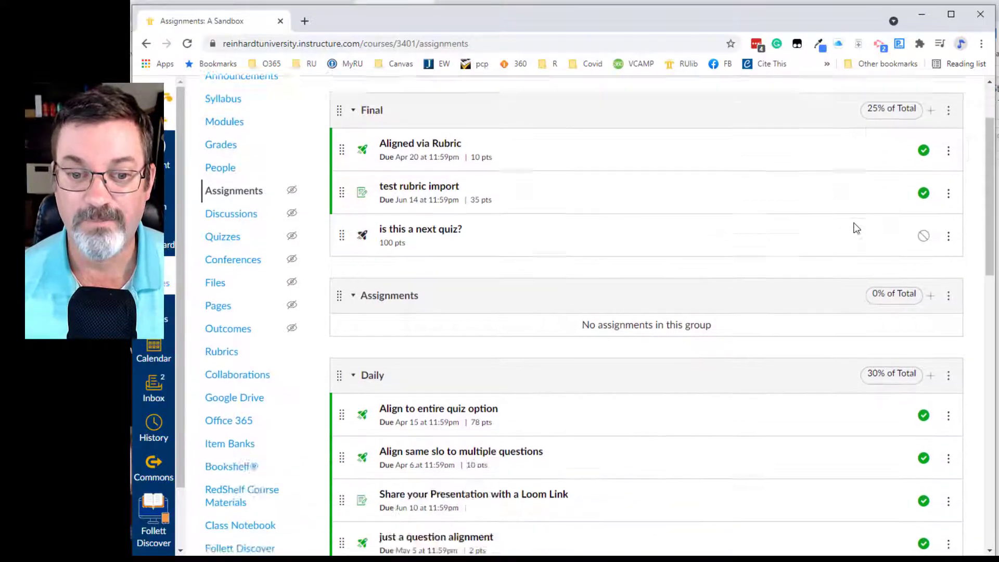
scroll(885, 177, "up", 4)
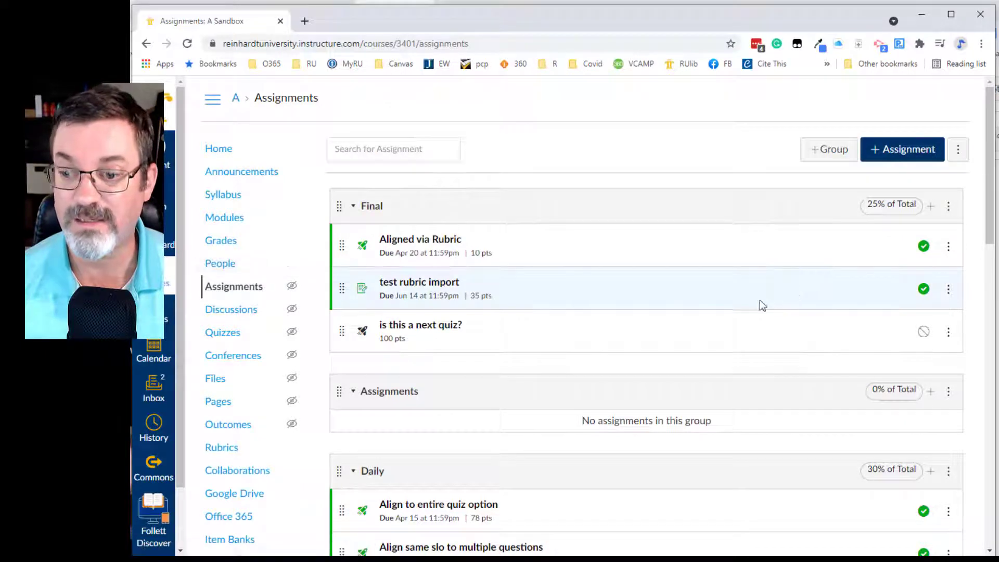
Step: Create a new assignment titled 'New Quiz Demo' in the Quizzes group
left_click(887, 161)
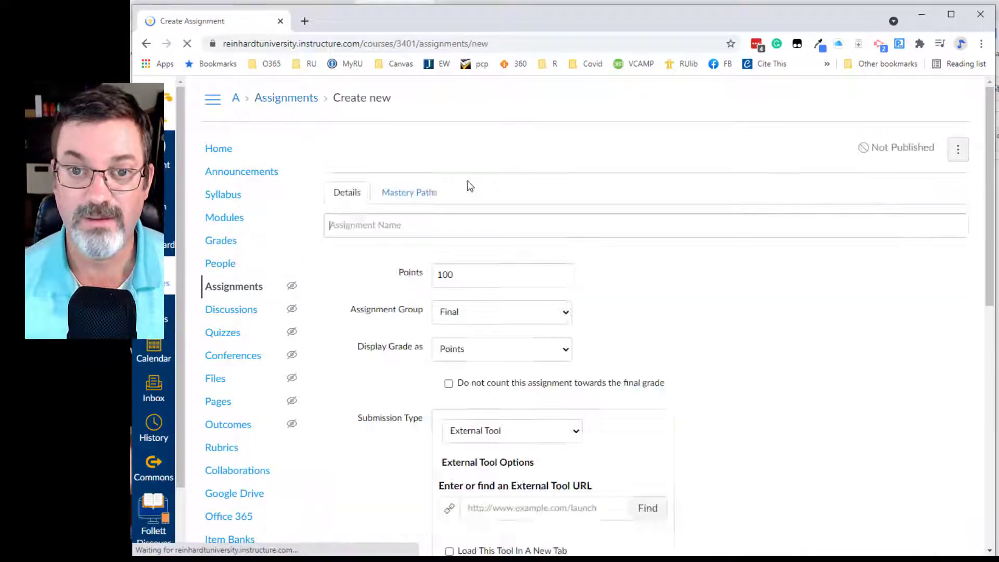
type("New Quiz Demo 3")
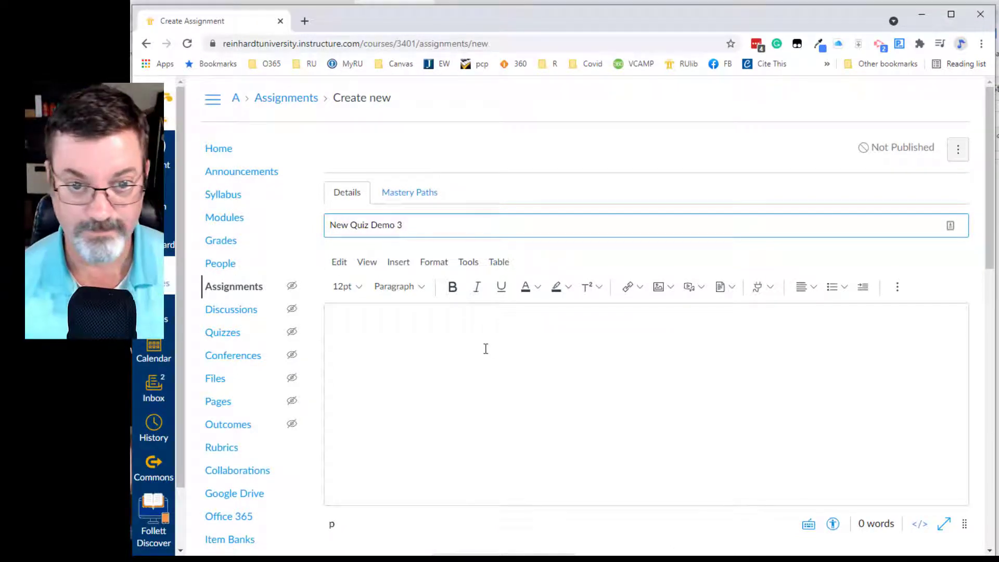
scroll(486, 348, "down", 5)
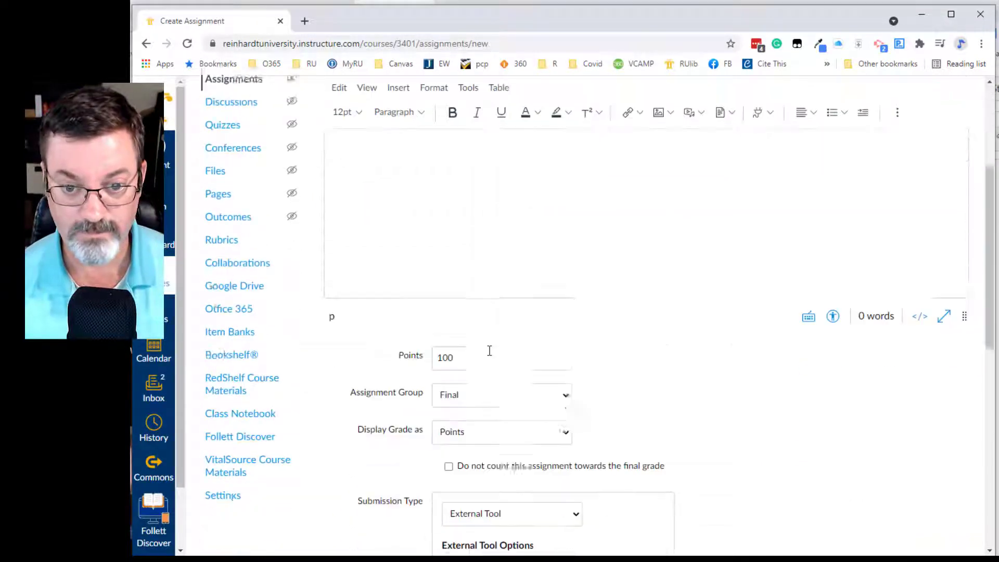
scroll(599, 341, "down", 3)
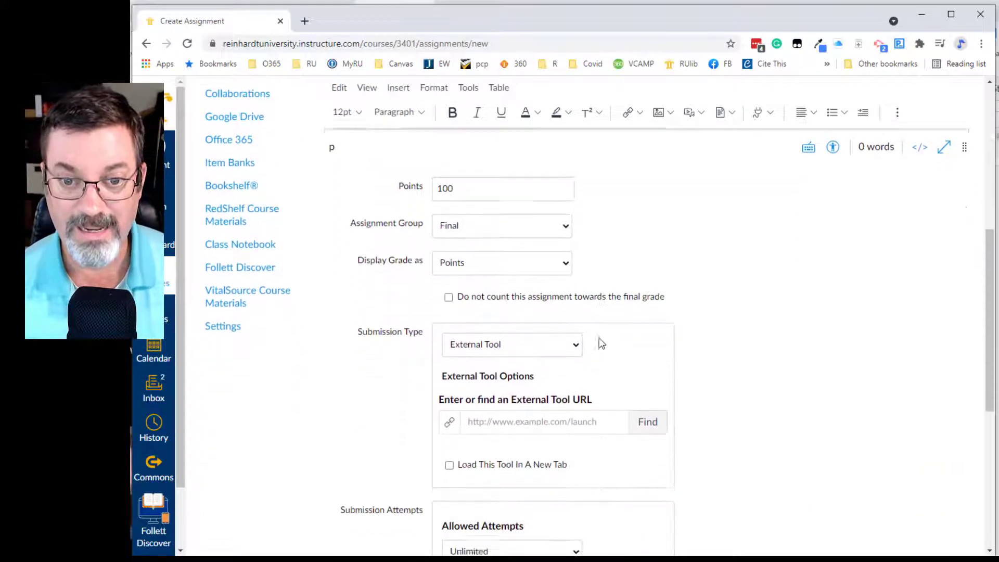
left_click(543, 226)
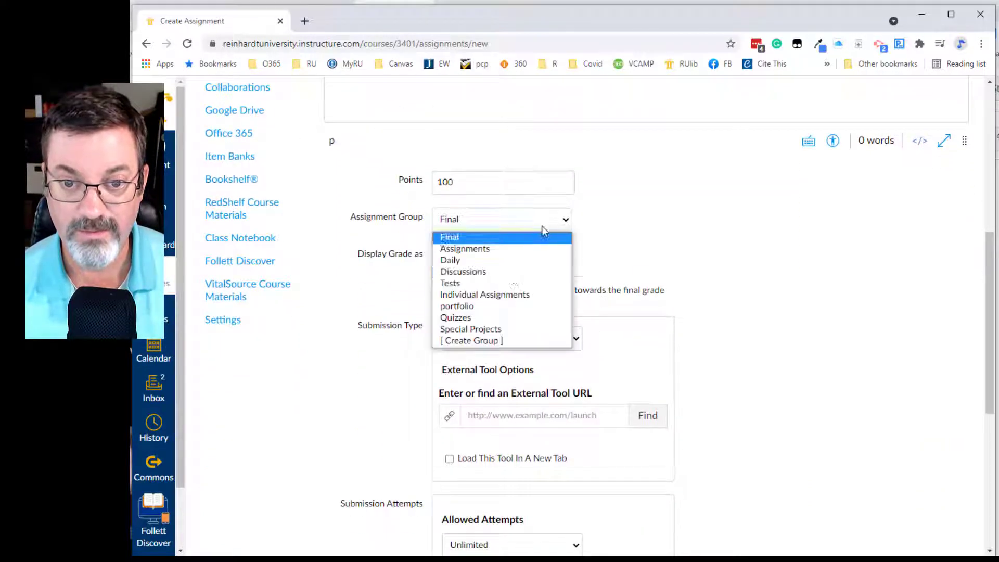
left_click(478, 319)
scroll(768, 313, "down", 1)
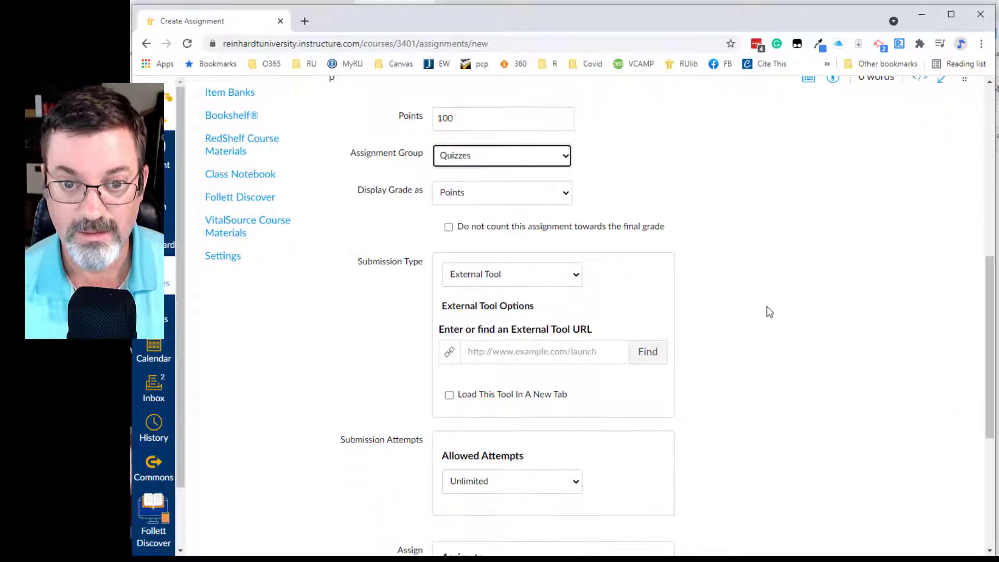
scroll(769, 312, "down", 1)
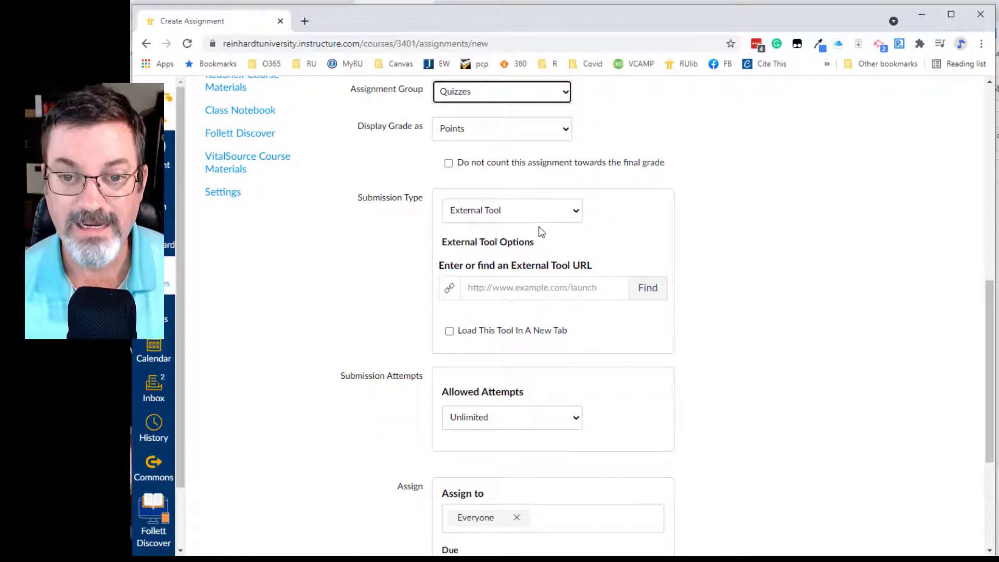
scroll(567, 214, "up", 1)
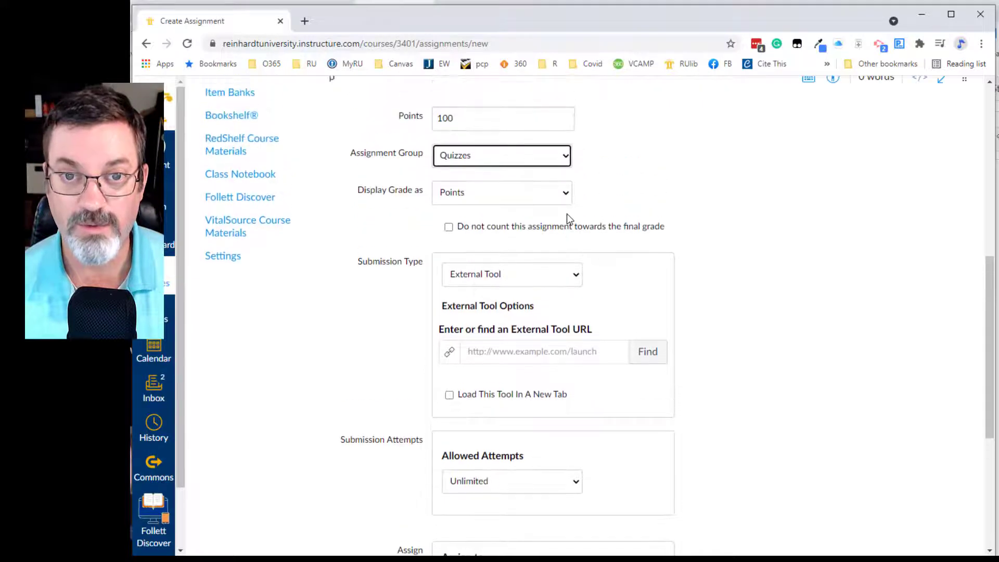
Step: Try No Submission, On Paper and Online submission types, settling on External Tool
left_click(570, 274)
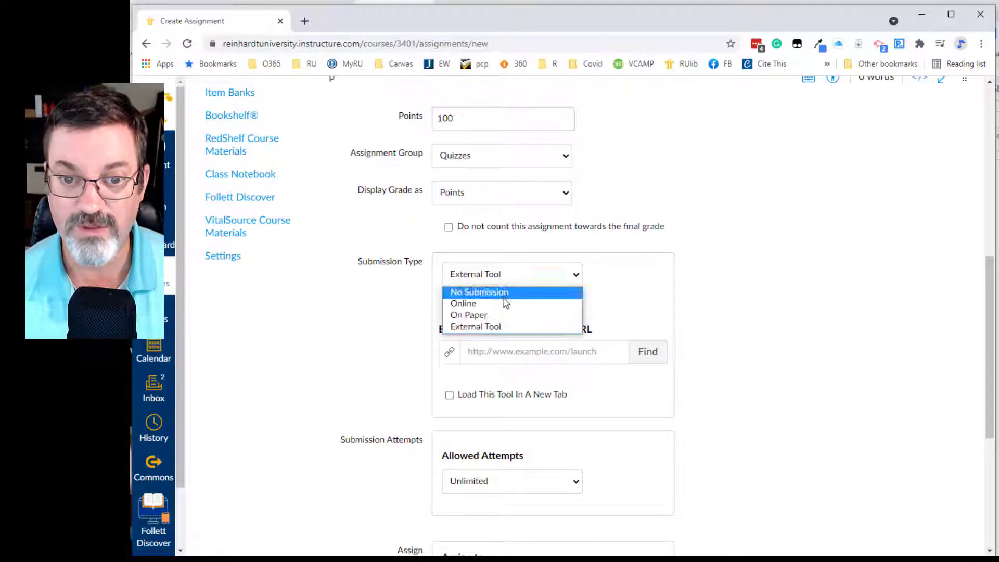
left_click(503, 293)
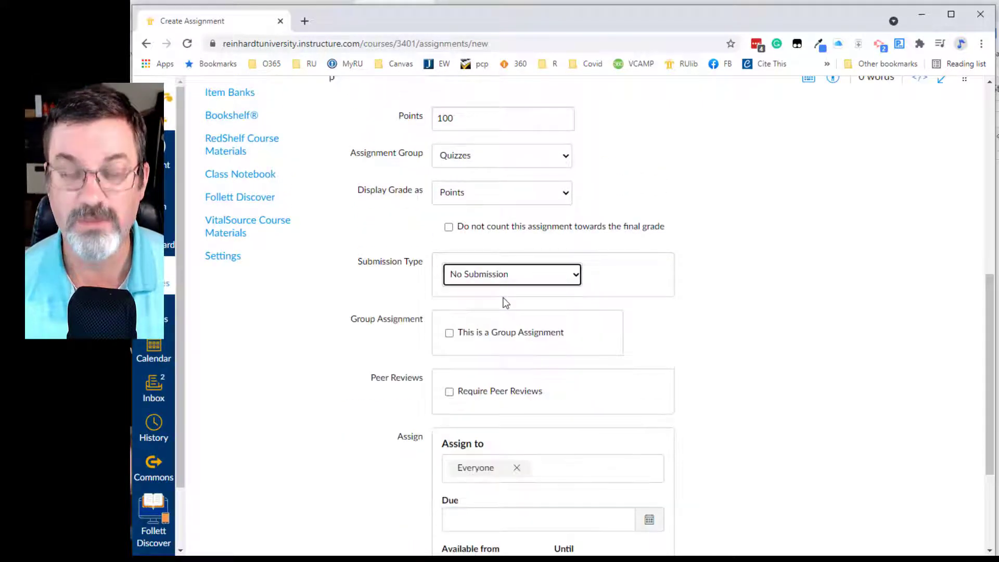
left_click(576, 276)
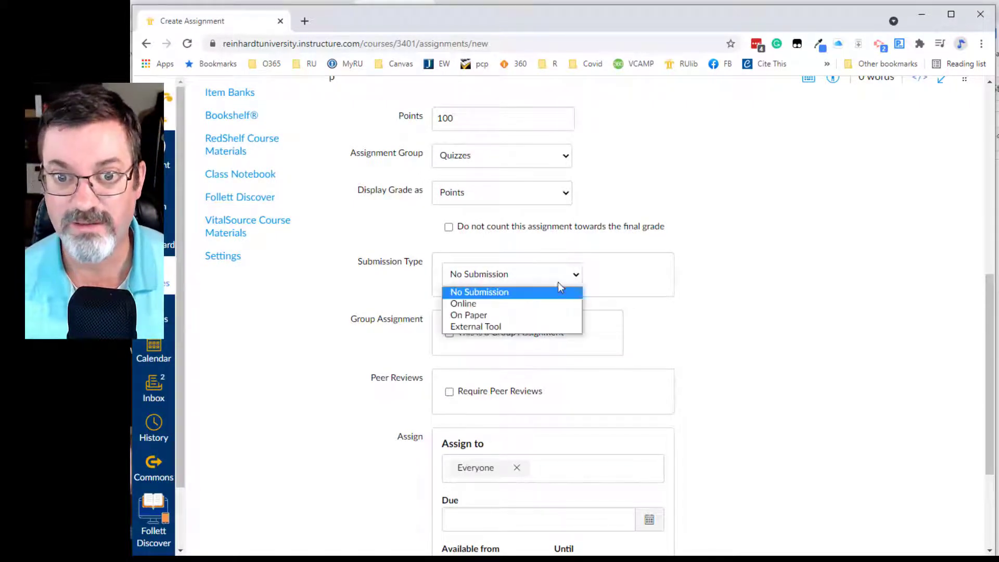
left_click(484, 315)
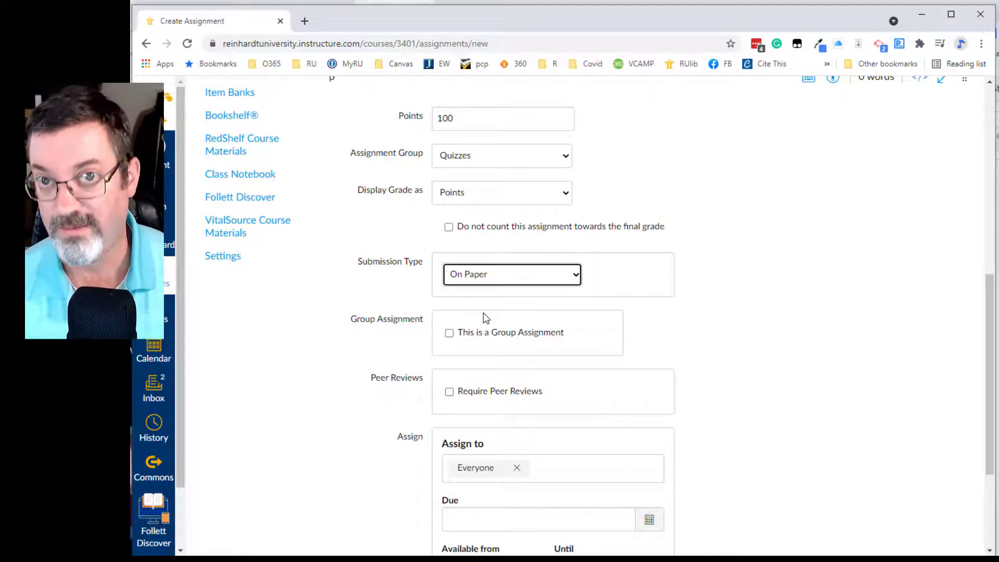
left_click(527, 273)
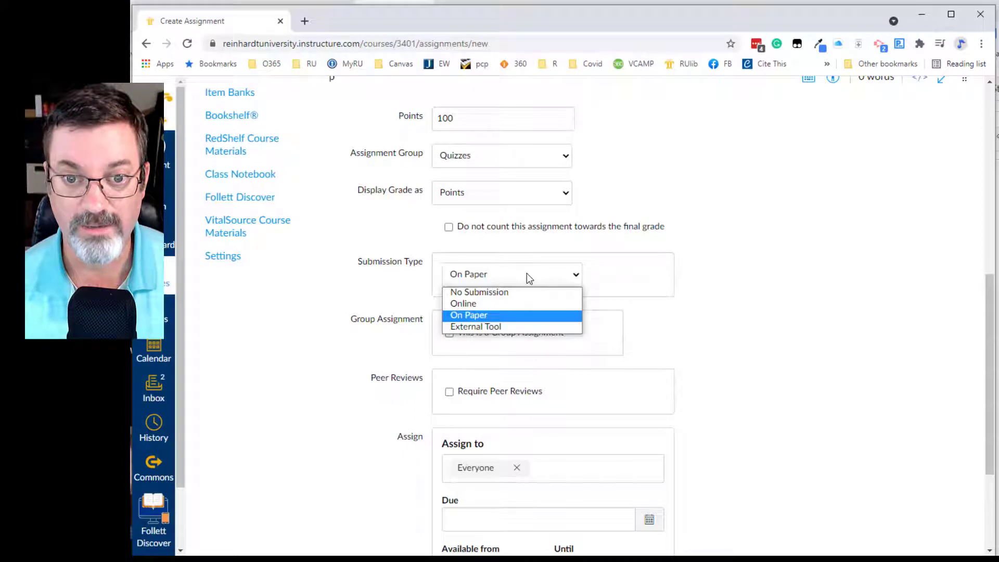
left_click(491, 302)
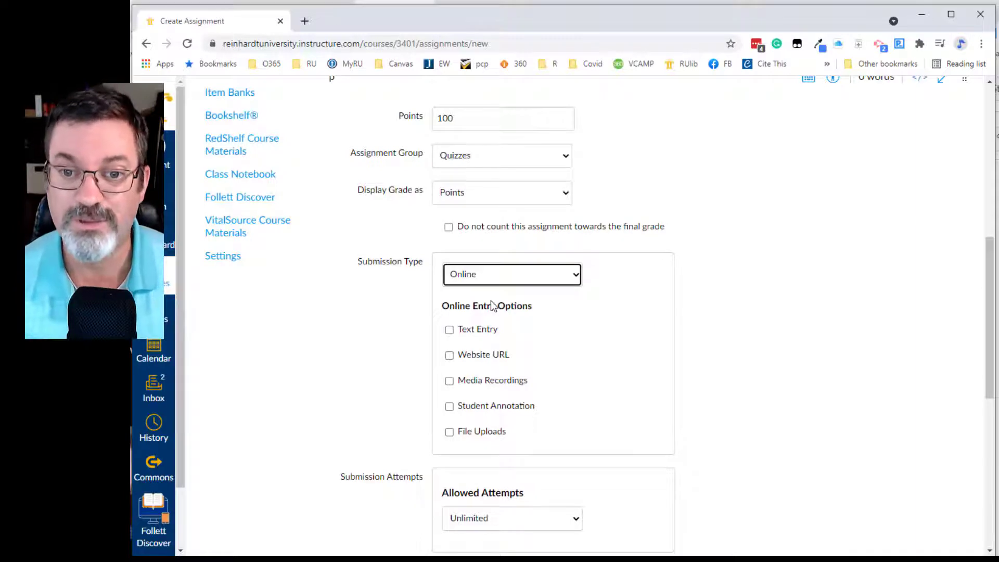
left_click(510, 276)
left_click(489, 329)
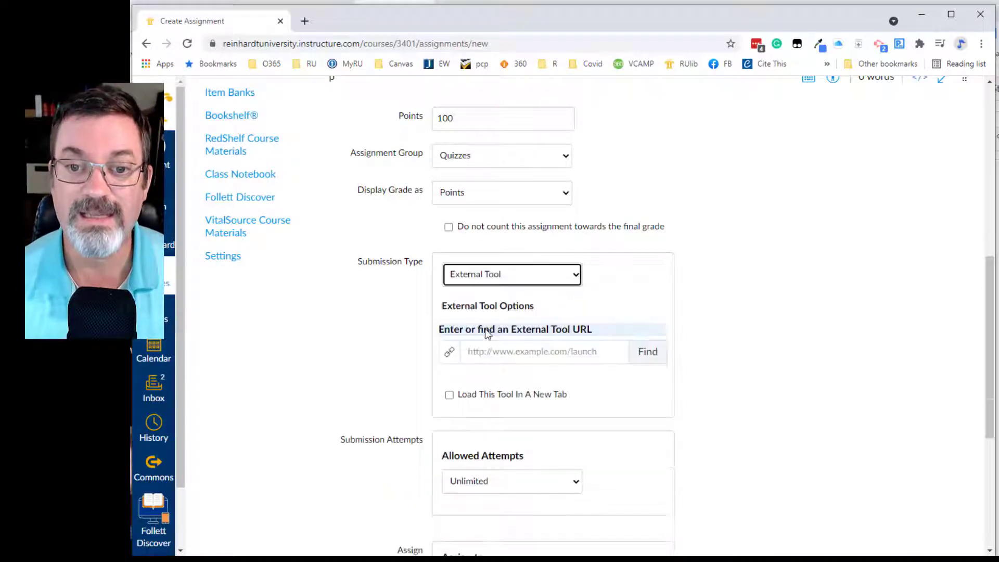
Step: Choose Quizzes 2 as the external tool and save the assignment
left_click(648, 352)
scroll(595, 349, "down", 8)
scroll(587, 349, "up", 3)
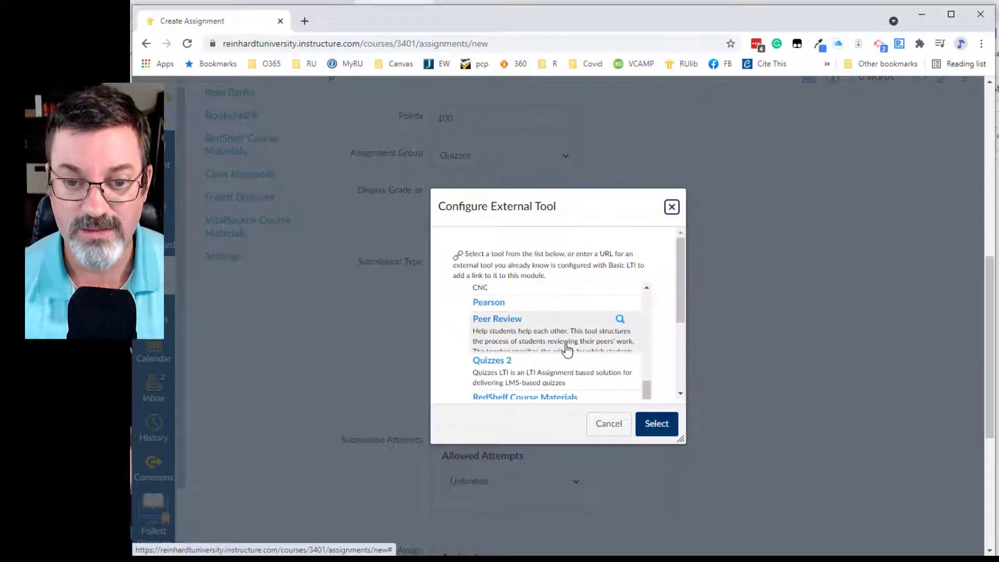
left_click(499, 361)
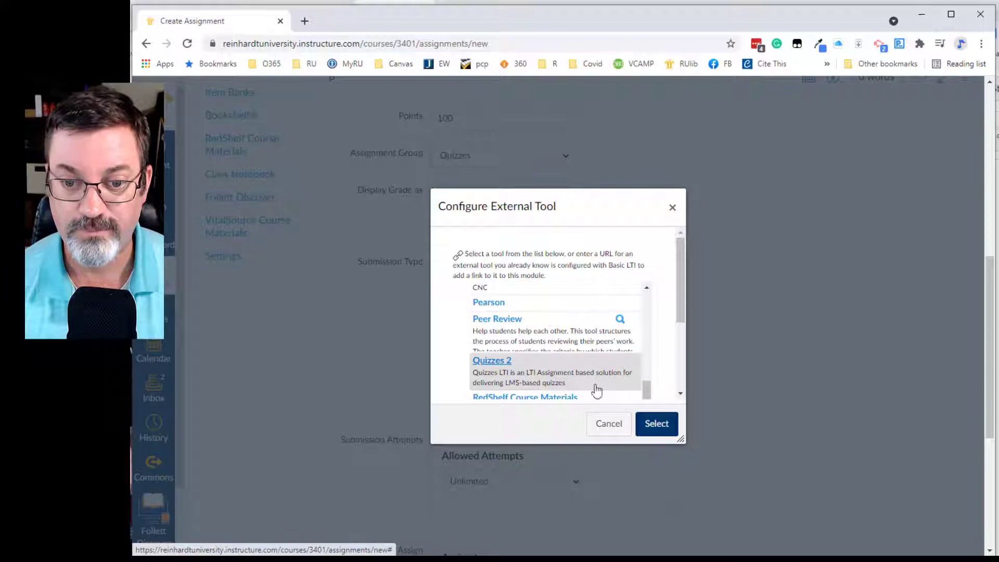
left_click(660, 431)
scroll(741, 402, "down", 5)
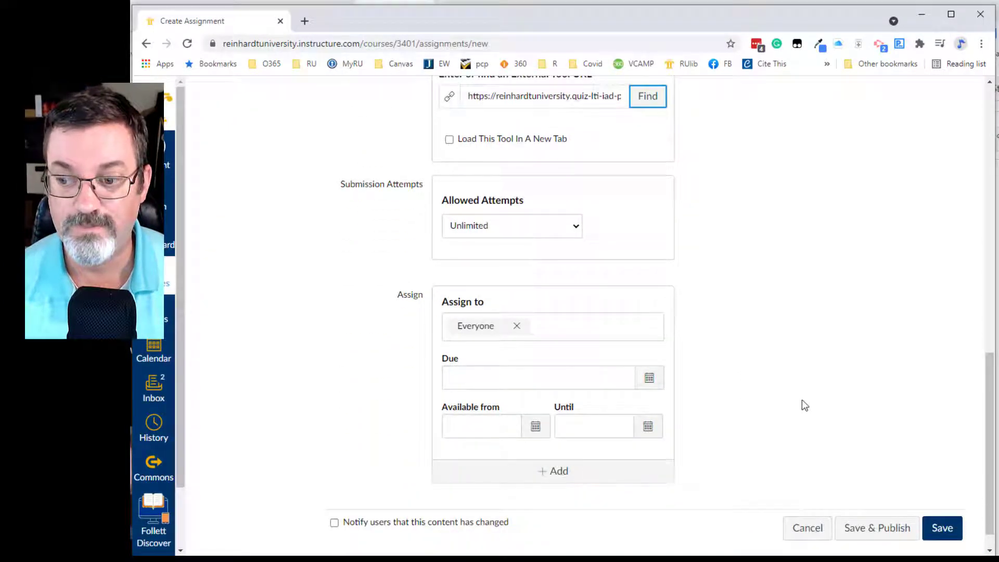
left_click(942, 536)
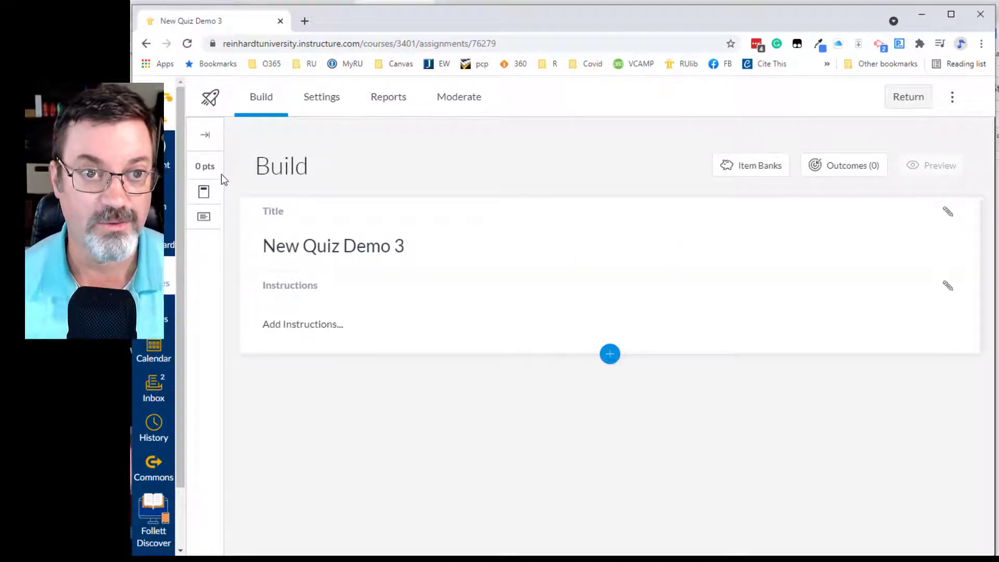
Step: Return to the Quizzes list and open New Quiz demo's Edit Assignment page
left_click(904, 100)
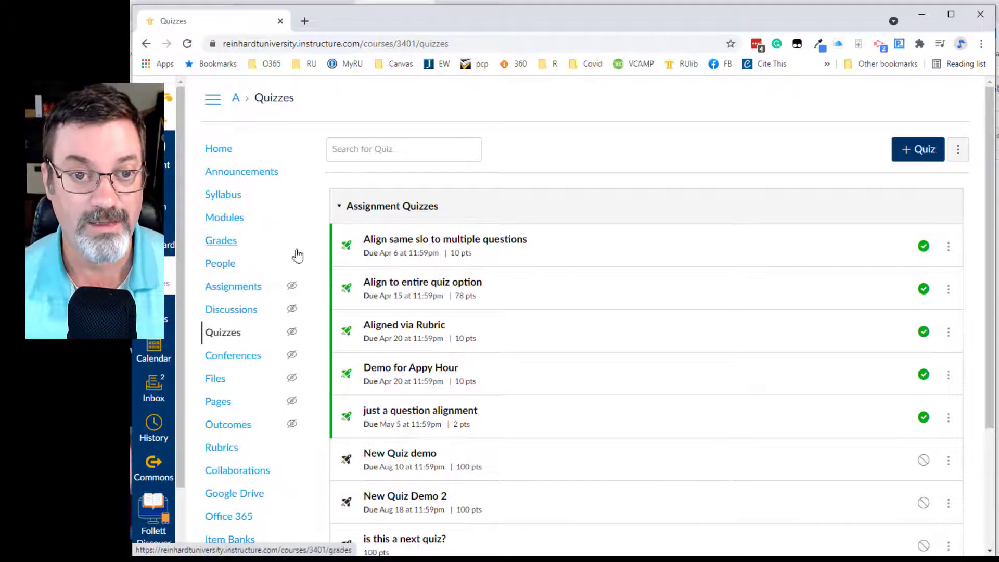
scroll(483, 272, "down", 3)
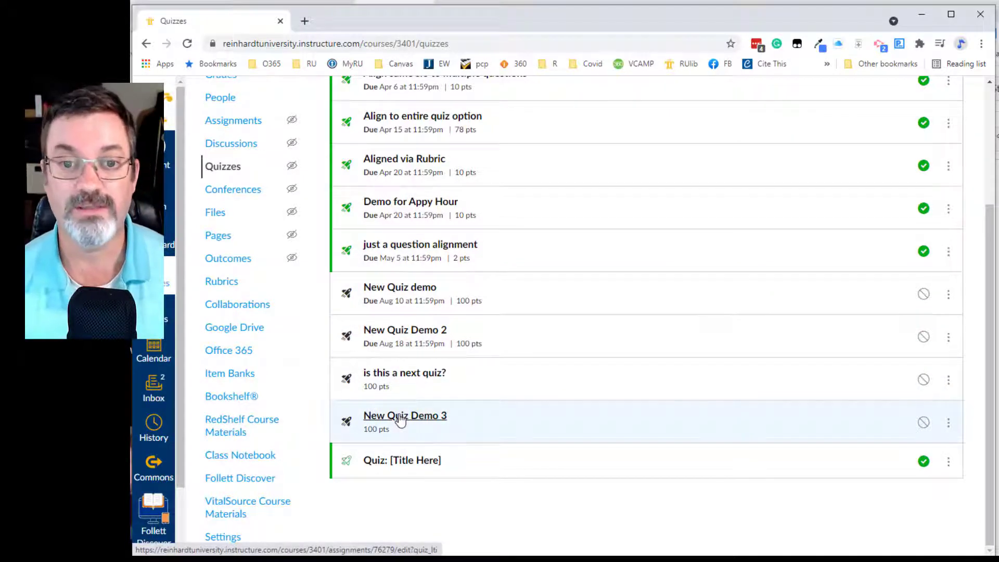
left_click(412, 289)
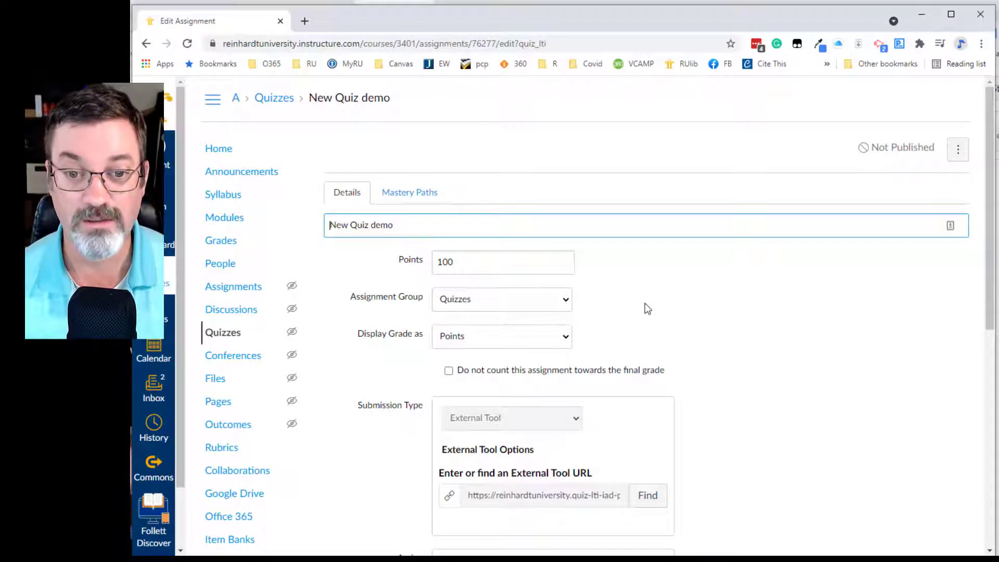
scroll(644, 303, "down", 8)
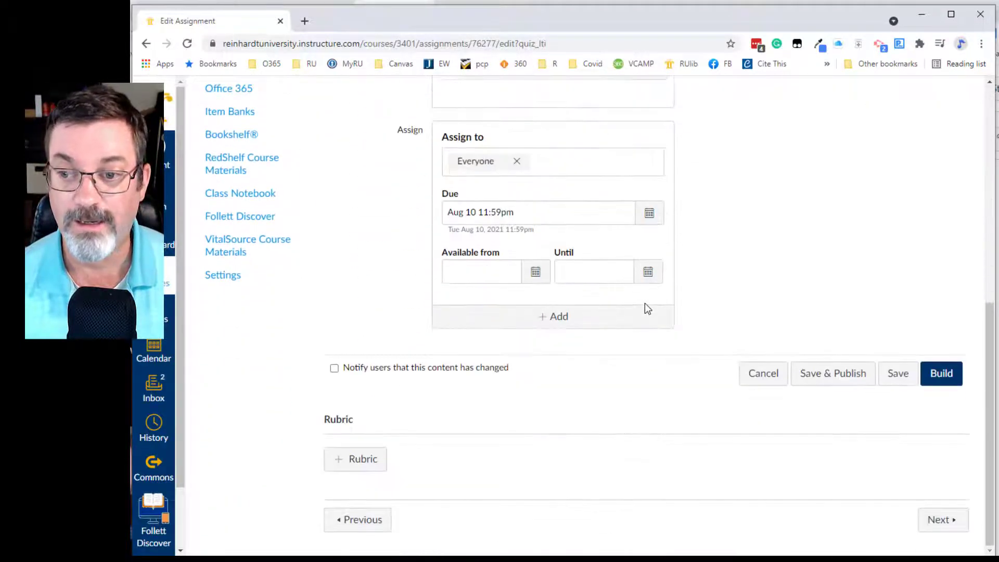
Step: Save quiz instructions: timed quiz, 10 questions, 30 minutes, read carefully and follow instructions
left_click(941, 373)
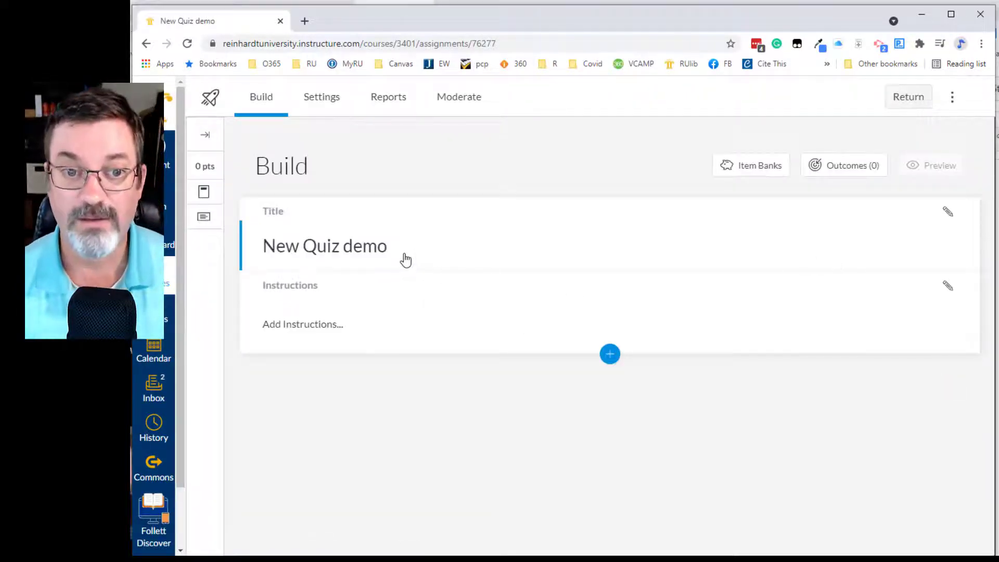
left_click(312, 326)
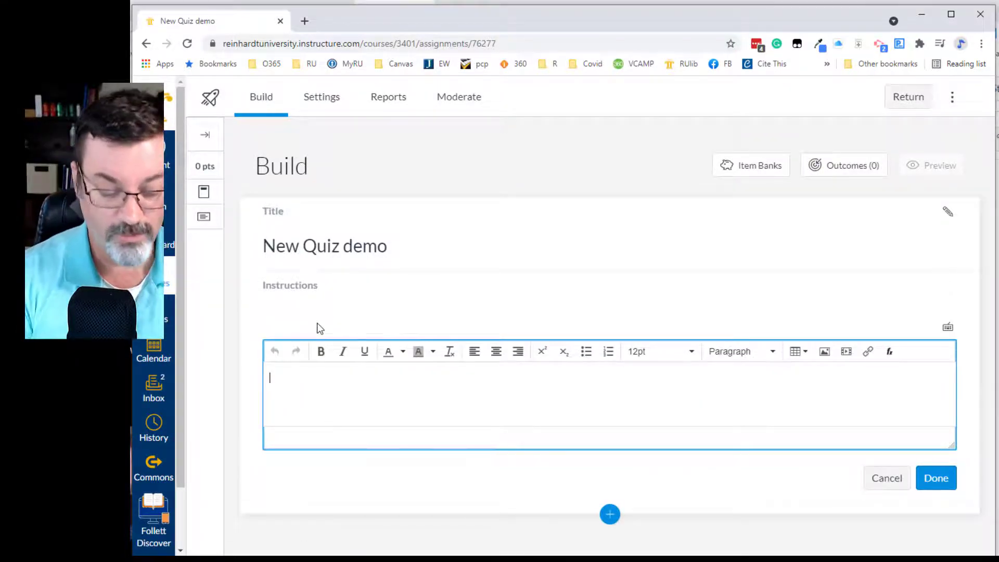
type("This i")
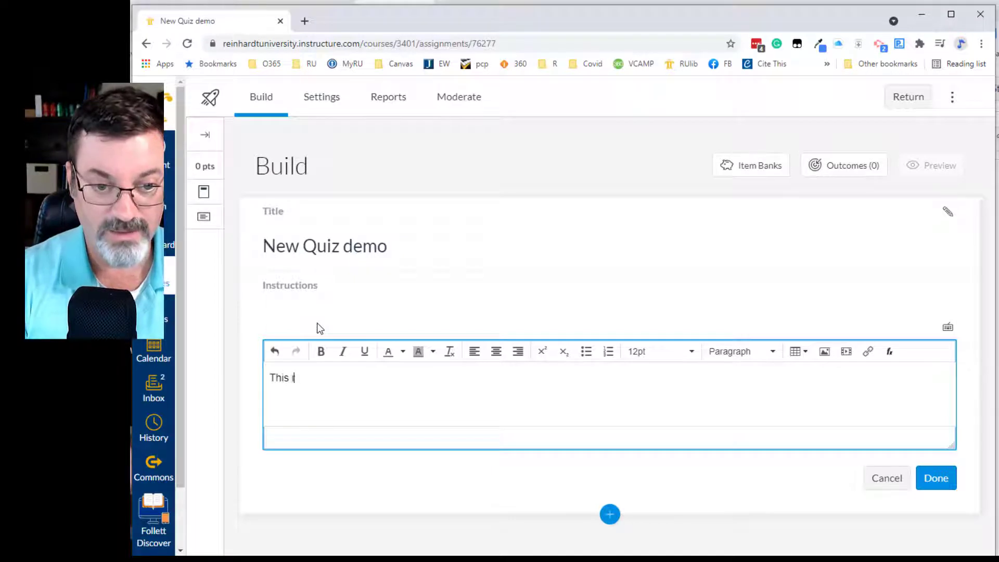
type("s a timed quiz")
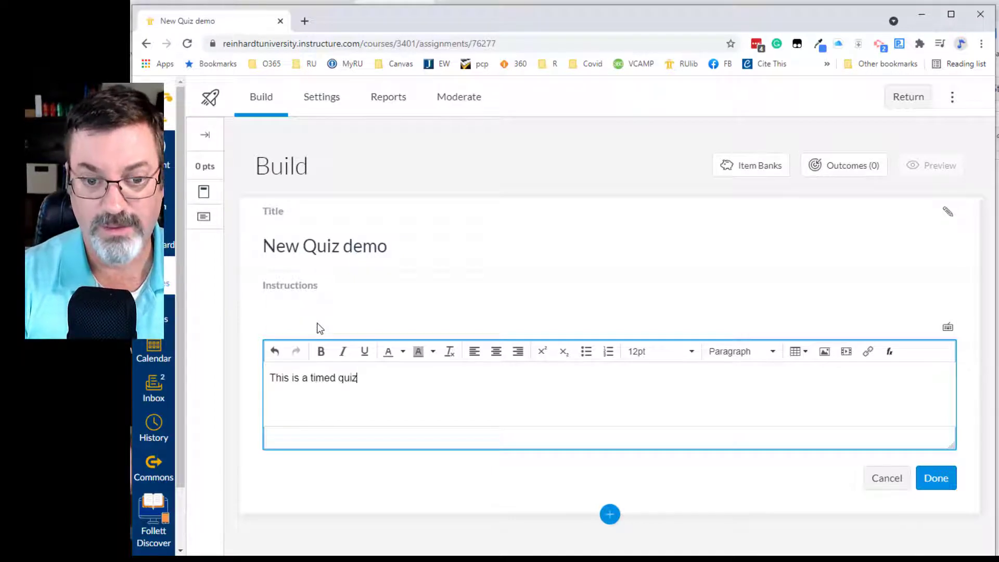
type("   There are 10 questions, and you have 30 minutes to complet")
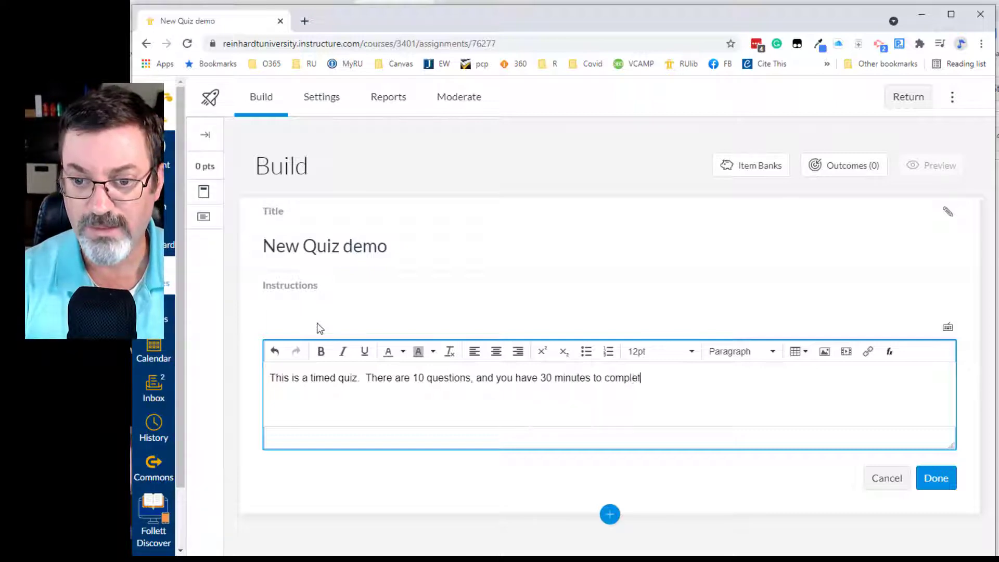
type("e.  You may ")
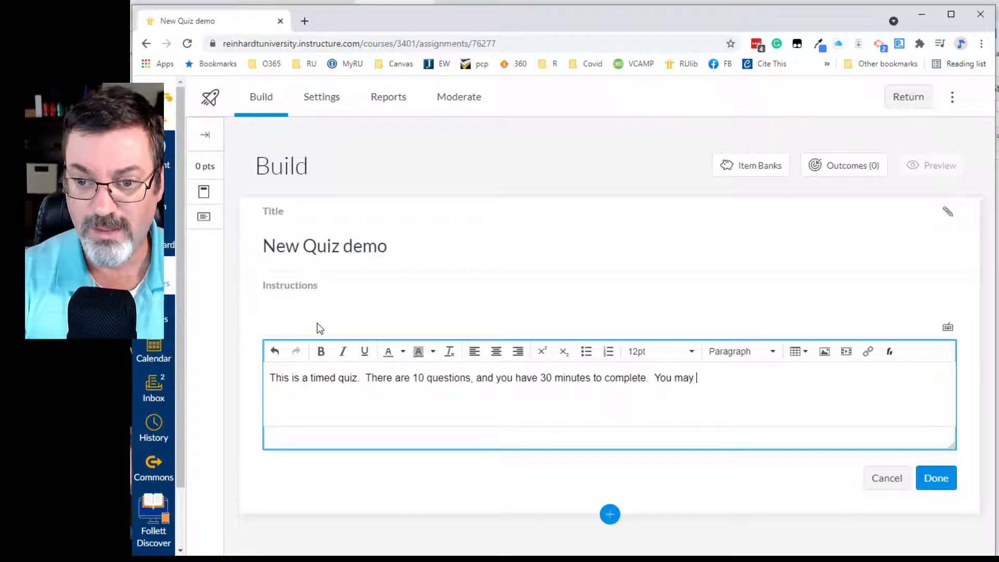
type("only take this quiz")
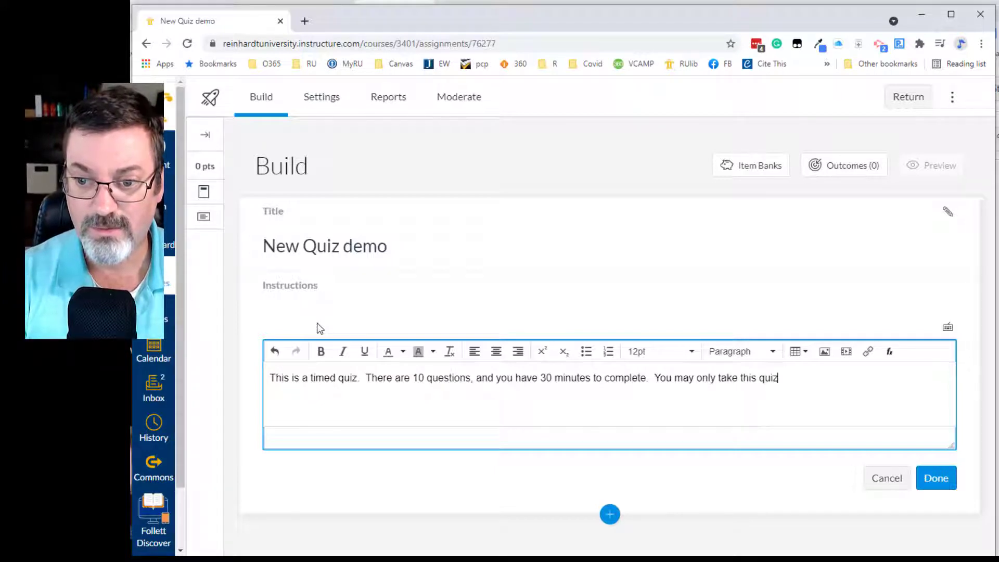
type(" one time.")
key("Return")
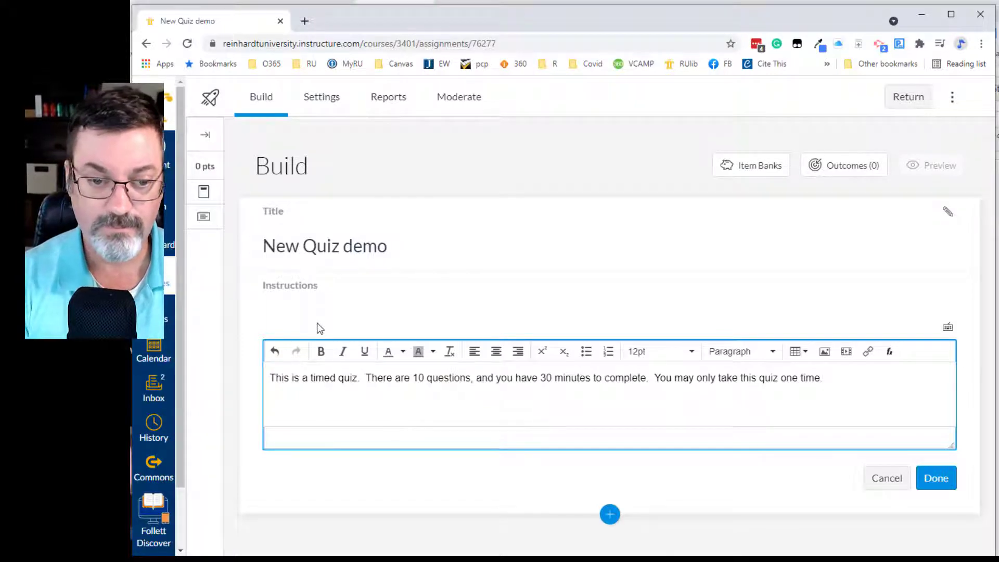
type("Please read")
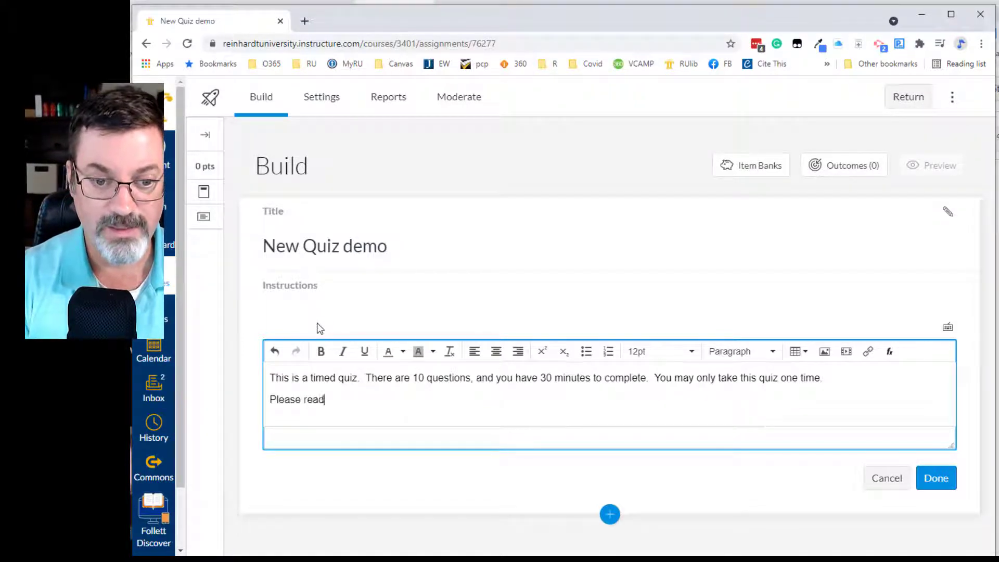
type(" the questions carefully,")
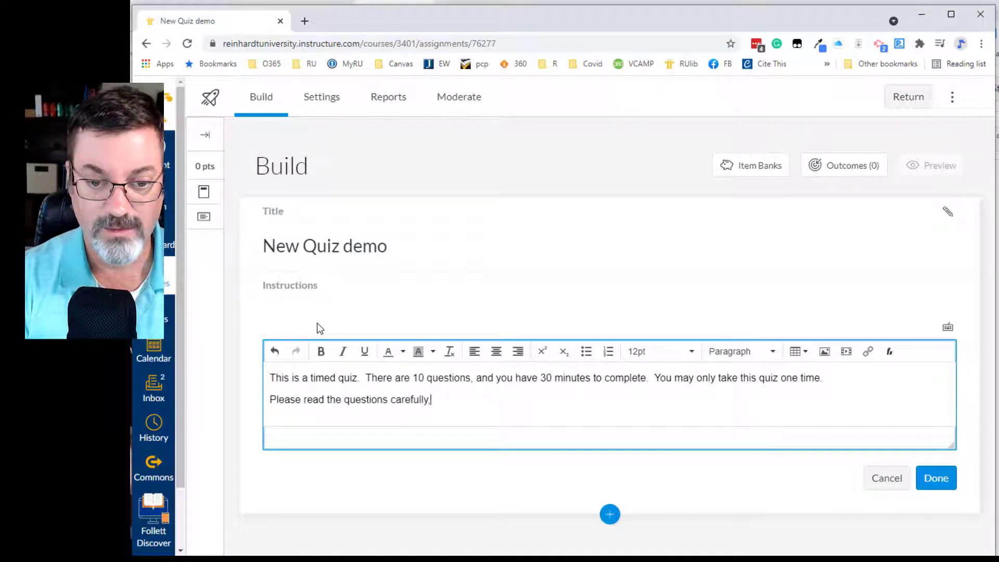
type(" and choos")
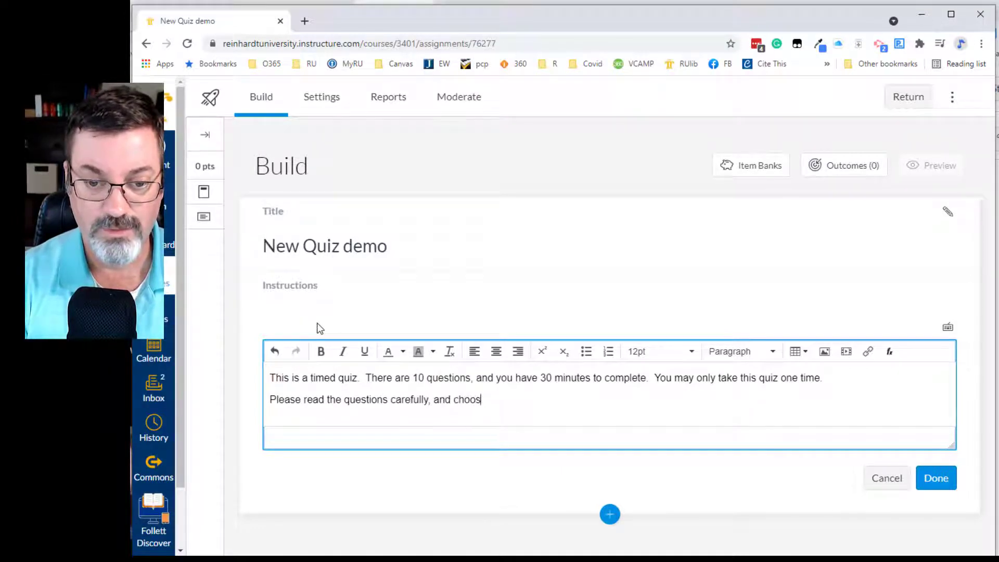
key("BackSpace")
key("BackSpace")
key("BackSpace")
key("BackSpace")
key("BackSpace")
key("BackSpace")
key("BackSpace")
key("BackSpace")
key("BackSpace")
key("BackSpace")
key("BackSpace")
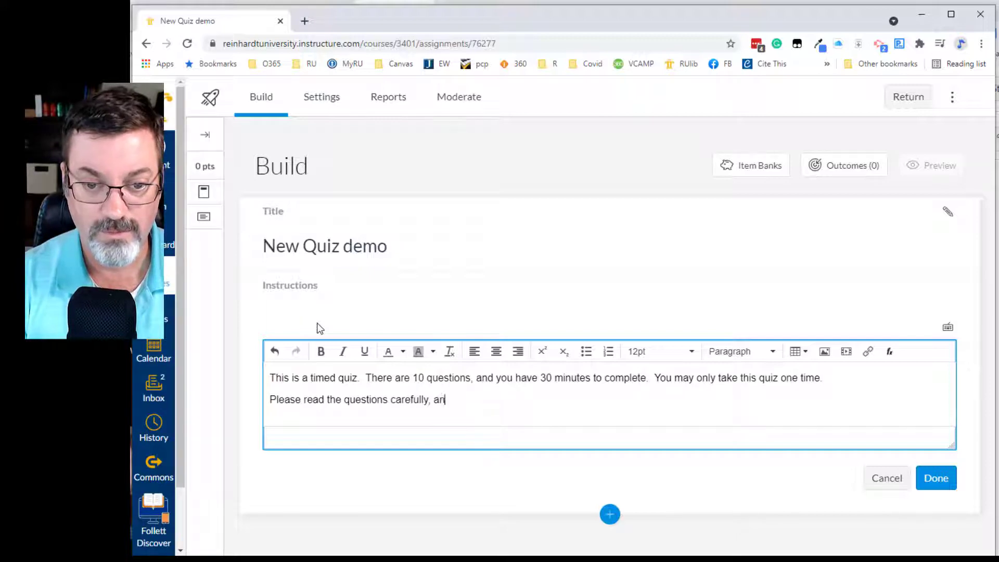
key("BackSpace")
type("and follow instructions.")
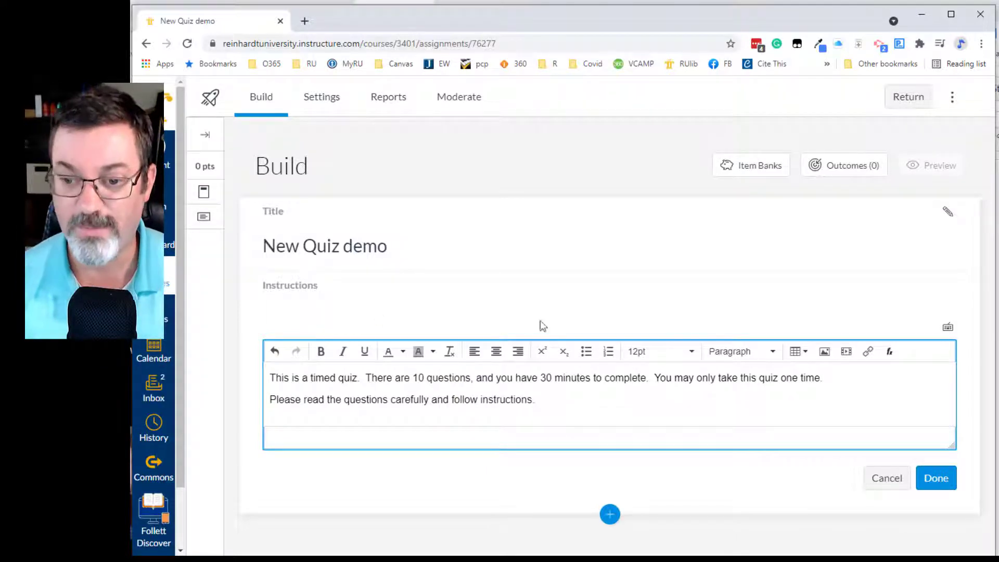
left_click(936, 478)
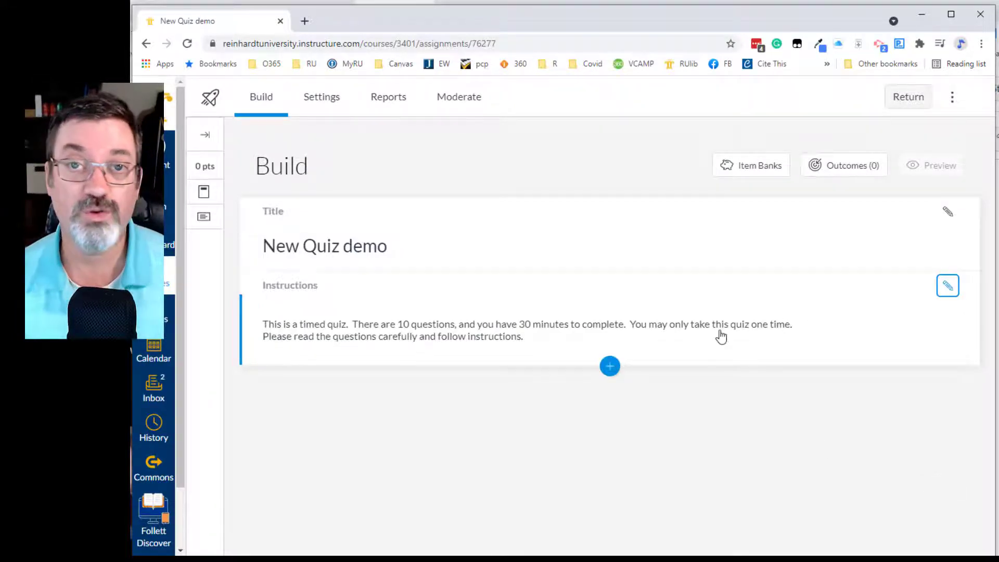
Step: Add a Categorization question titled 'Permie Categorization'
left_click(610, 367)
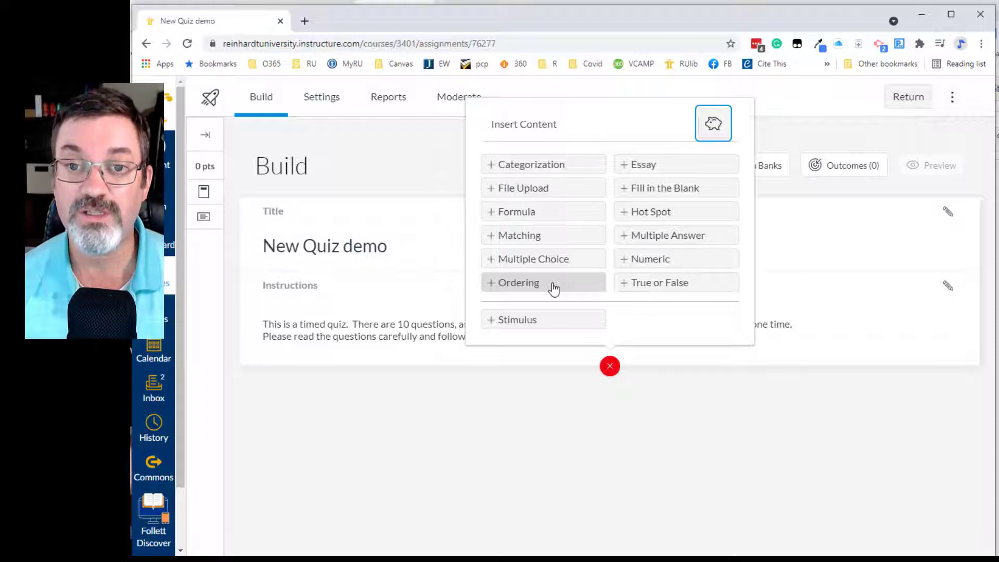
left_click(536, 170)
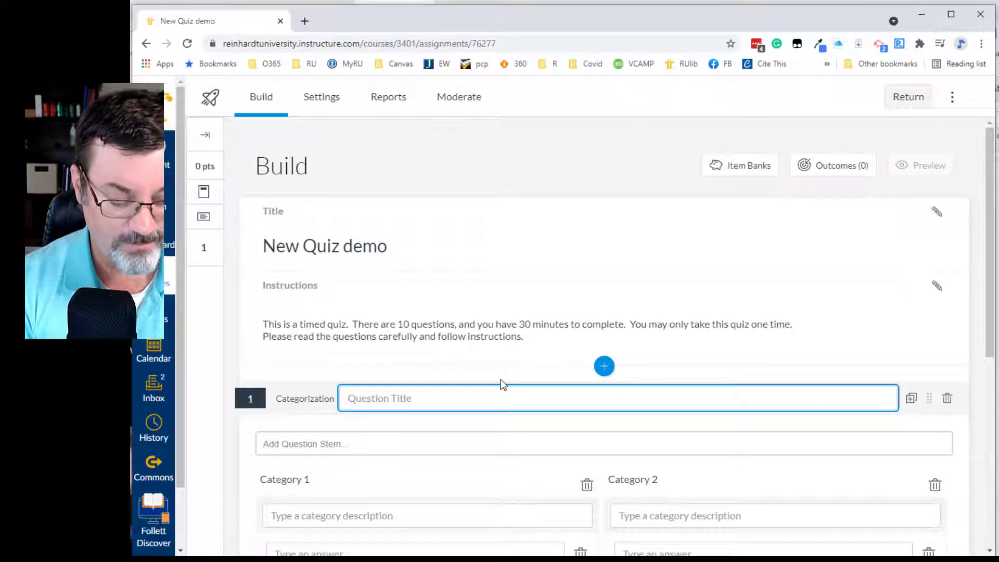
type("P")
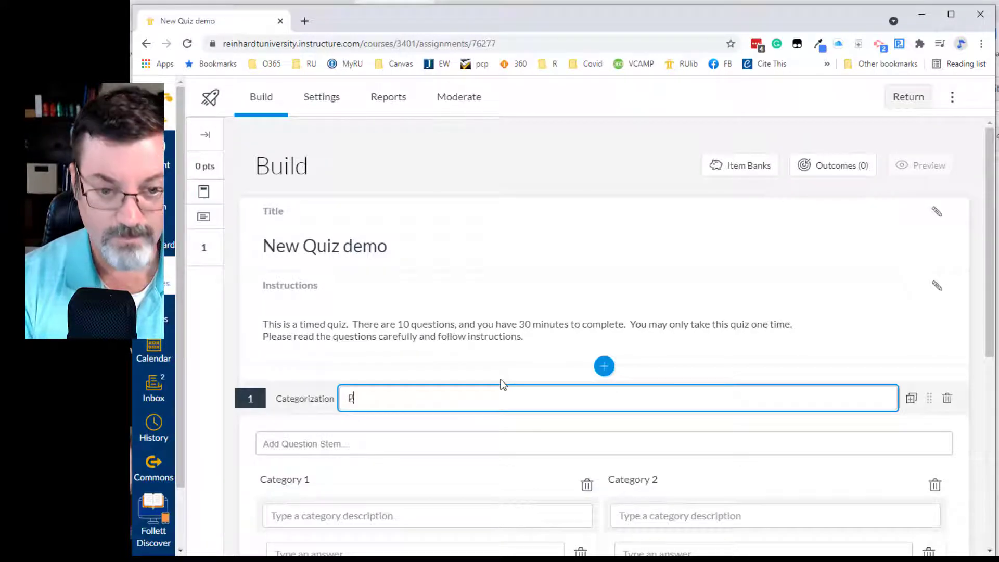
type("ermie Catego")
key("BackSpace")
type("orization")
scroll(502, 384, "down", 2)
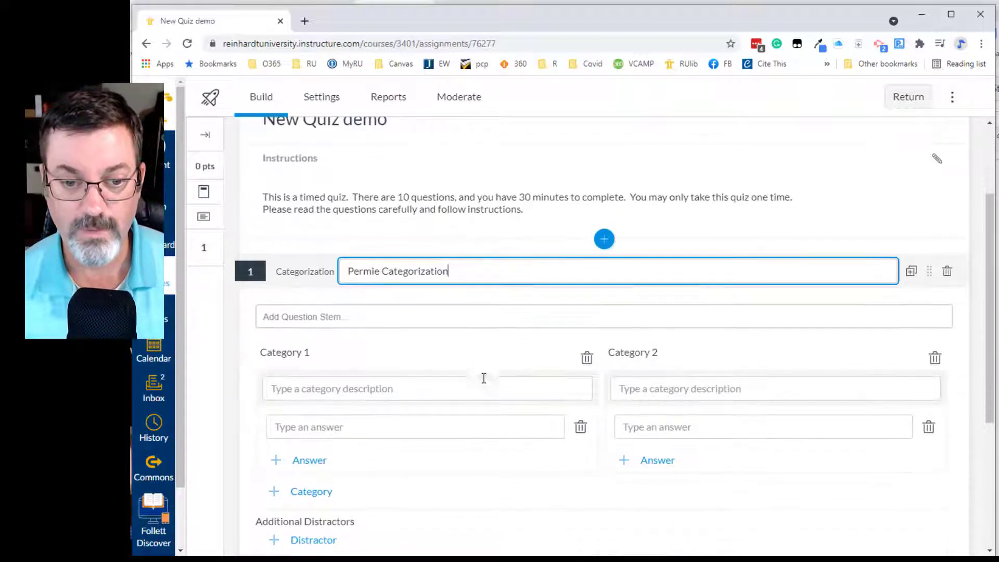
Step: Write the stem 'Place each item in the correct category', warning some items fit none
left_click(328, 314)
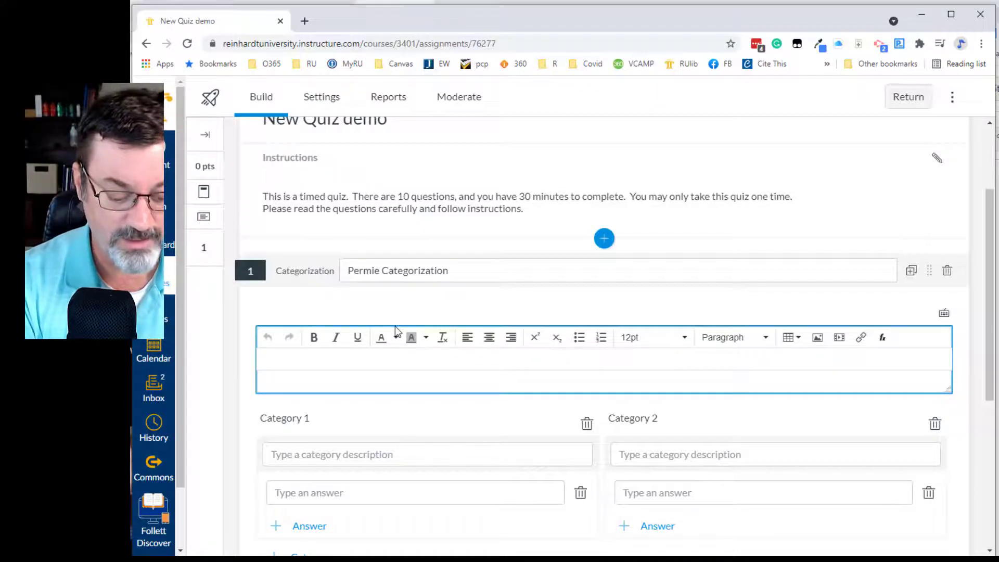
type("Place each ")
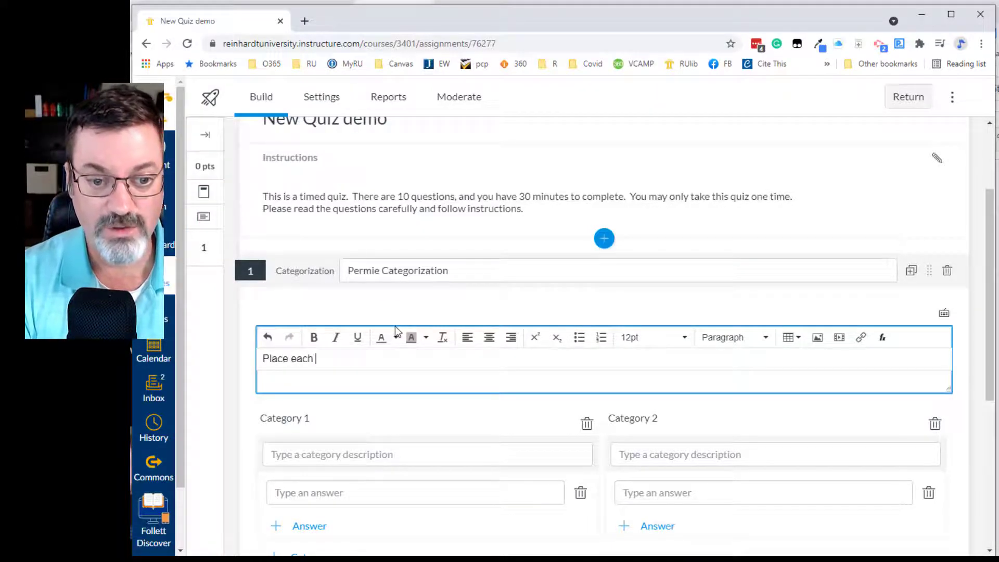
type("item in the cor")
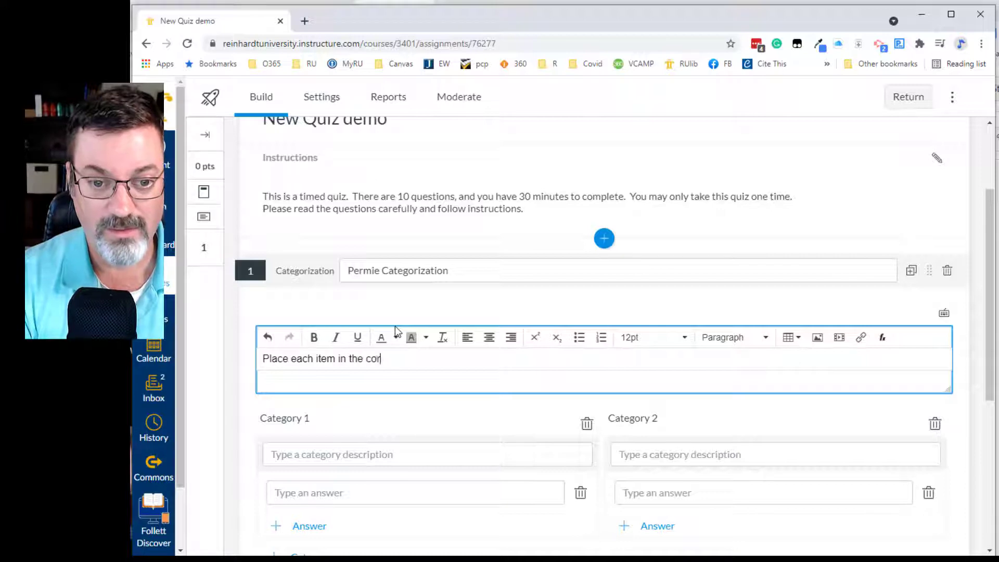
type("rect category")
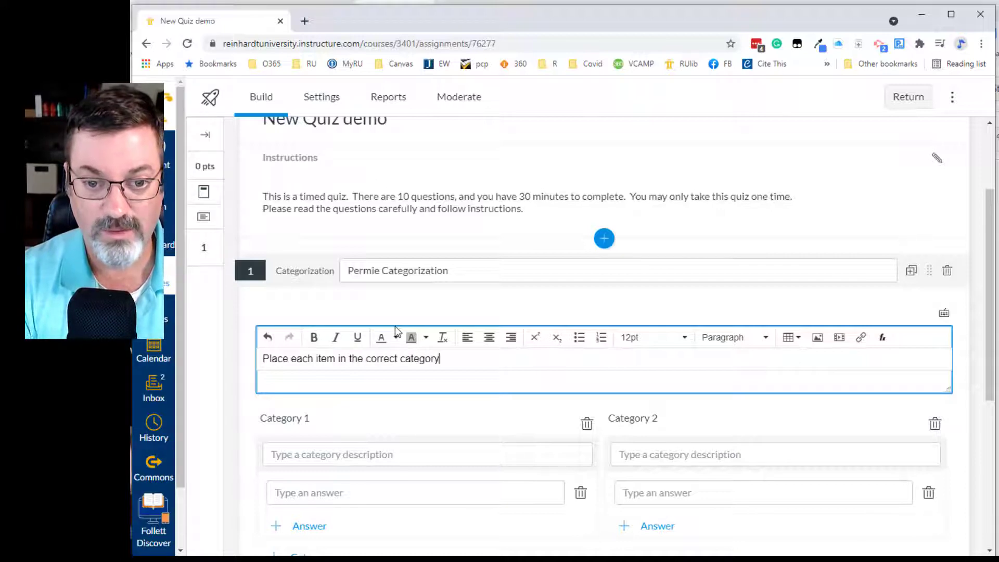
type(".  Be c")
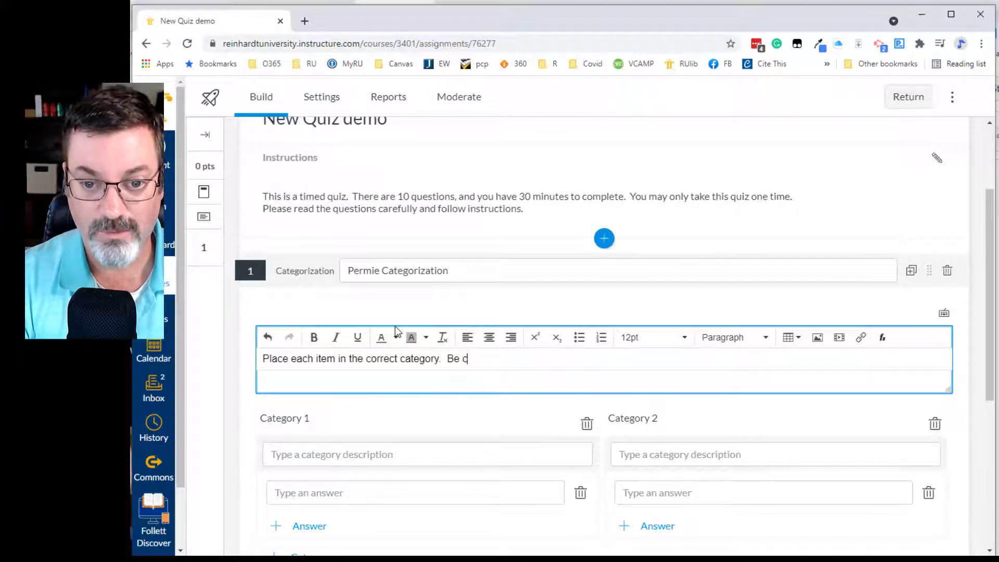
type("areful. there ar")
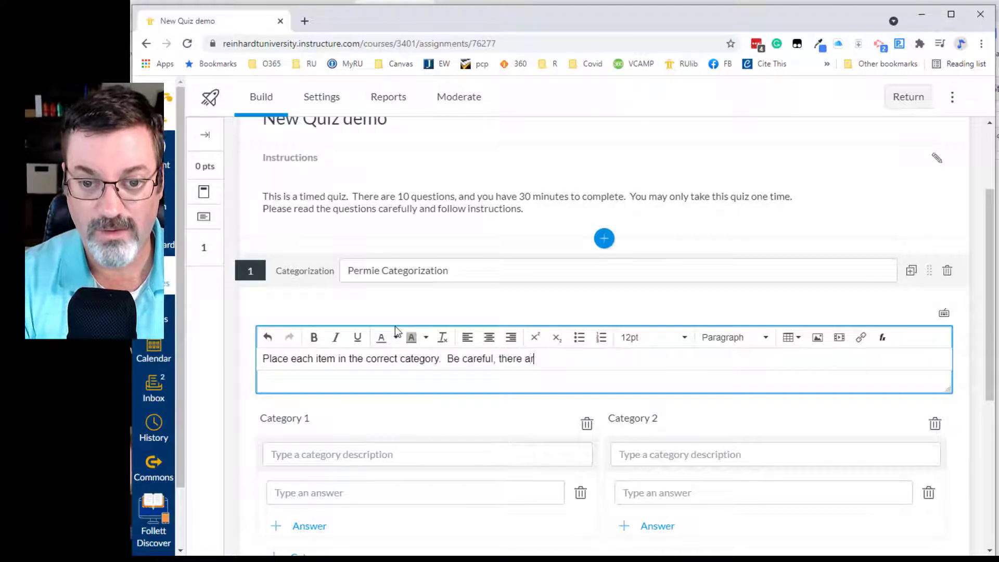
type("e a few items ")
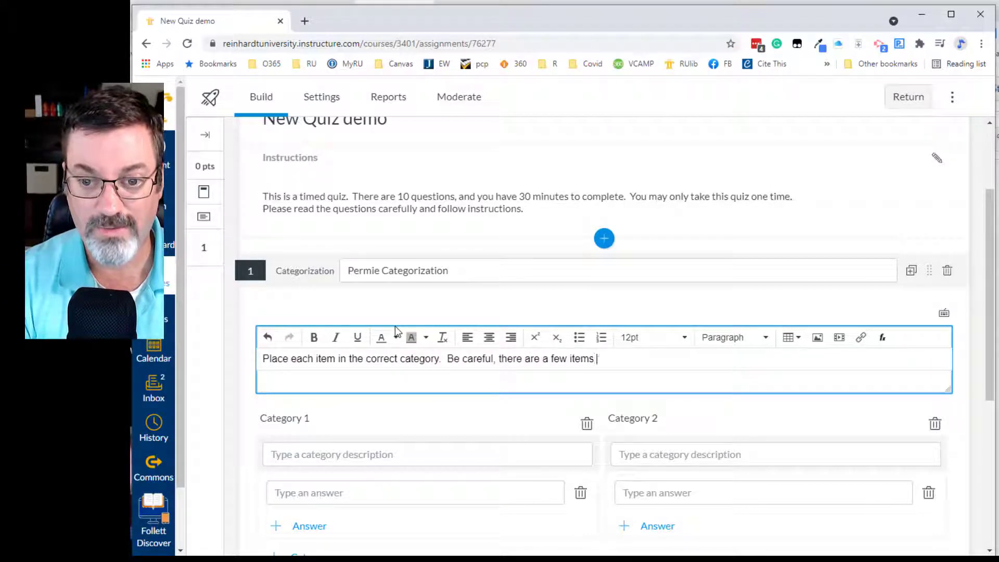
type("that don't be")
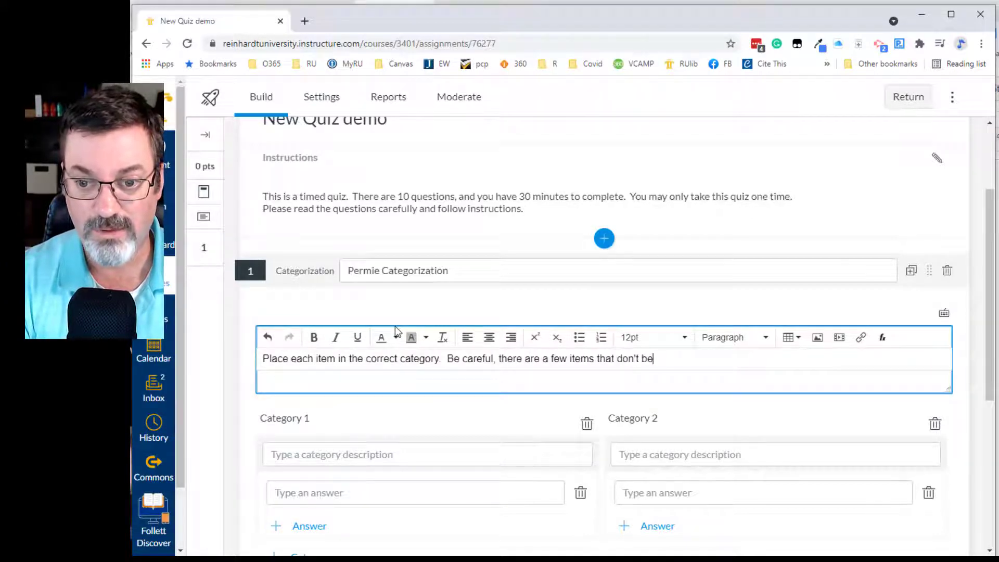
type("long in any of")
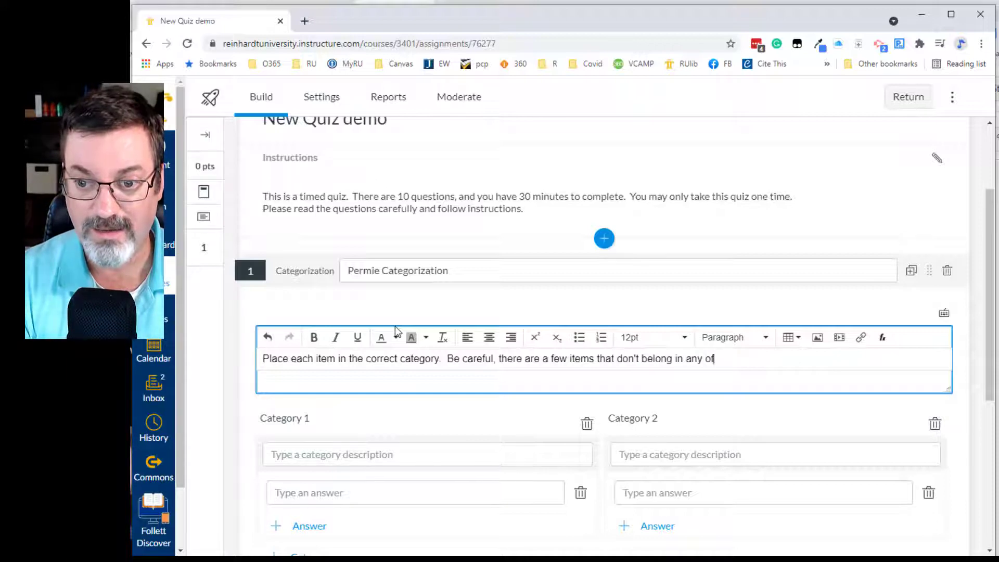
type(" the categories.")
scroll(385, 336, "down", 2)
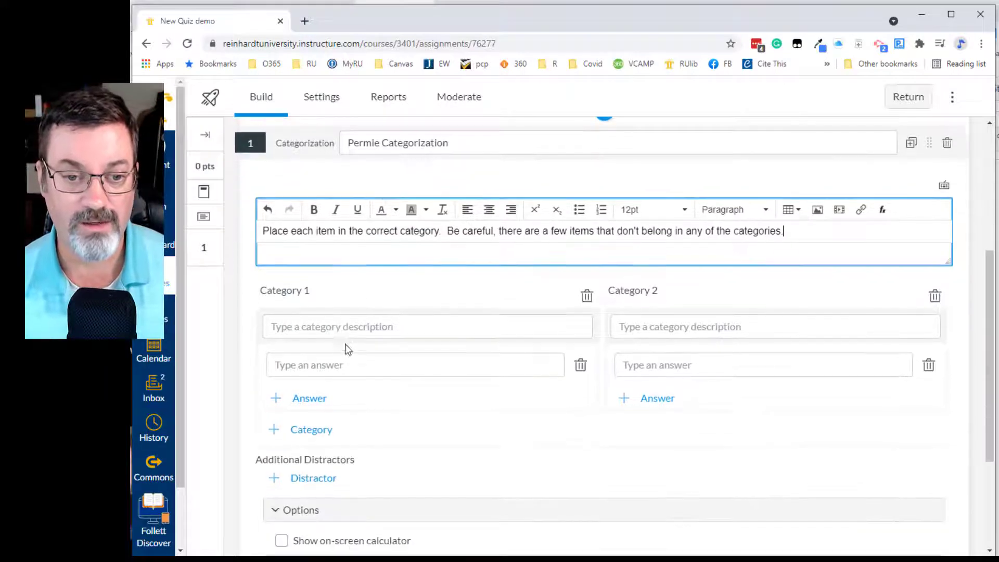
Step: Describe Category 1 as 'Type of permaculture Analyses'
left_click(350, 327)
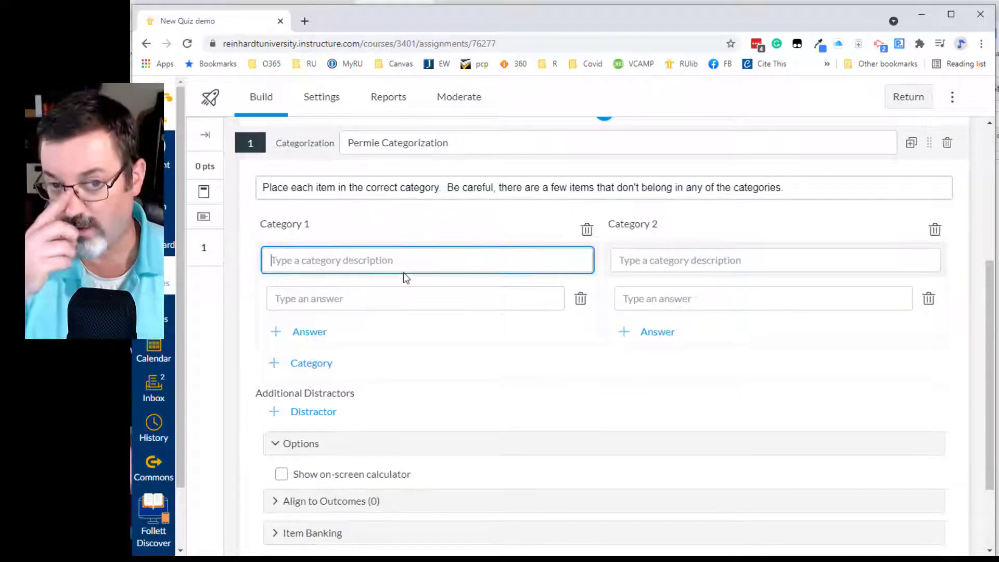
type("Permy An")
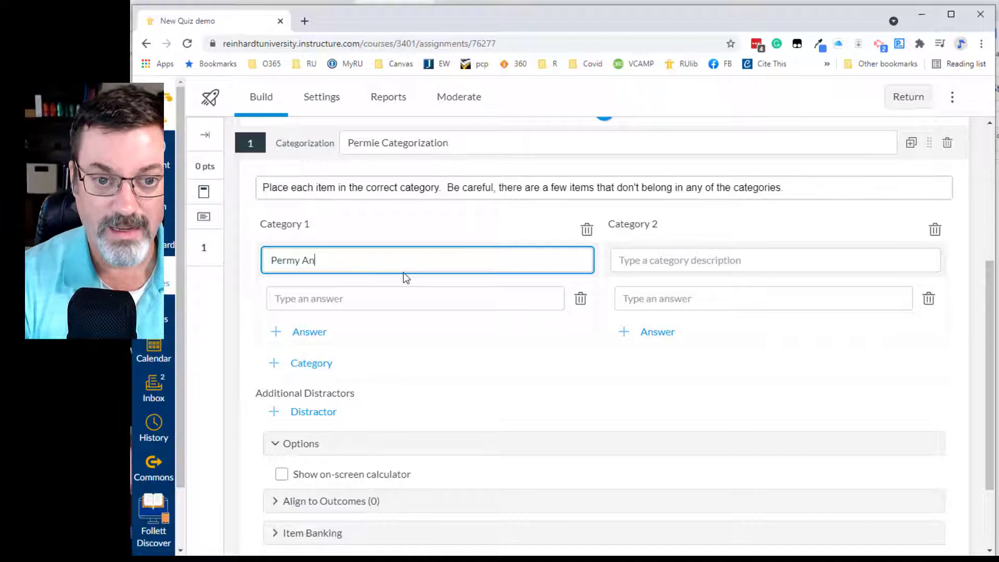
type("alysis")
key("BackSpace")
key("BackSpace")
type("es")
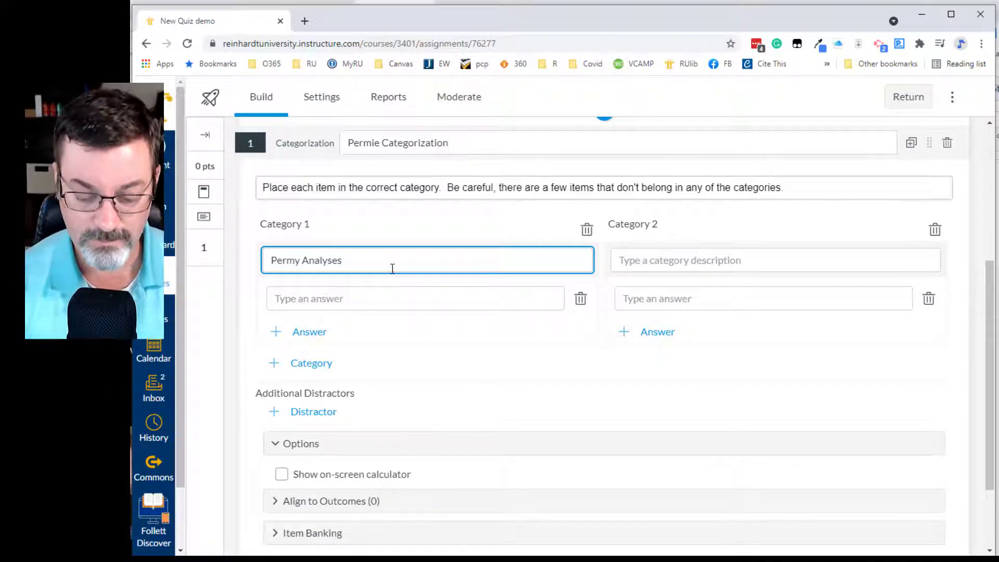
key("BackSpace")
key("BackSpace")
key("BackSpace")
key("BackSpace")
key("BackSpace")
key("BackSpace")
key("BackSpace")
key("BackSpace")
key("BackSpace")
key("BackSpace")
key("BackSpace")
key("BackSpace")
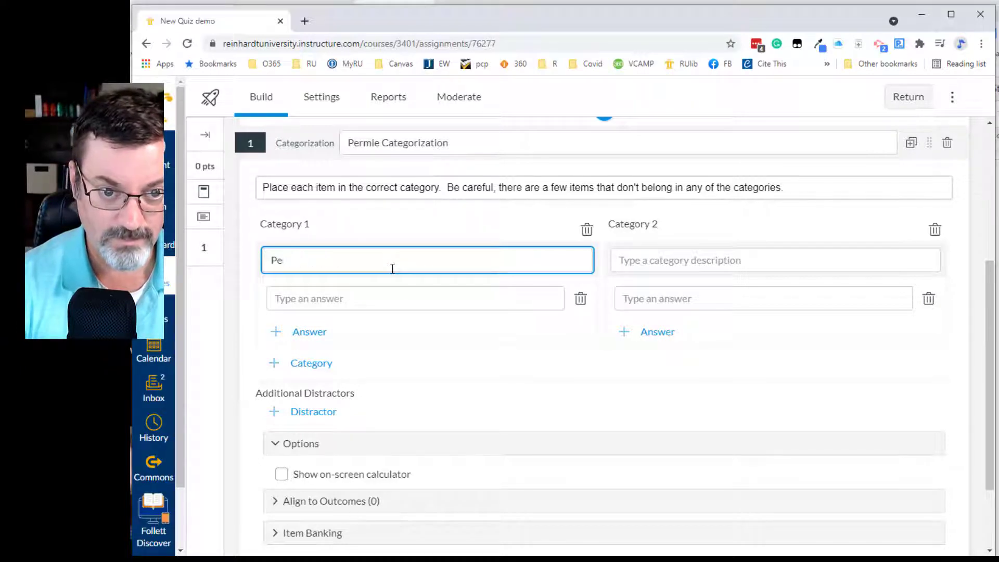
key("BackSpace")
key("BackSpace")
type("Type ")
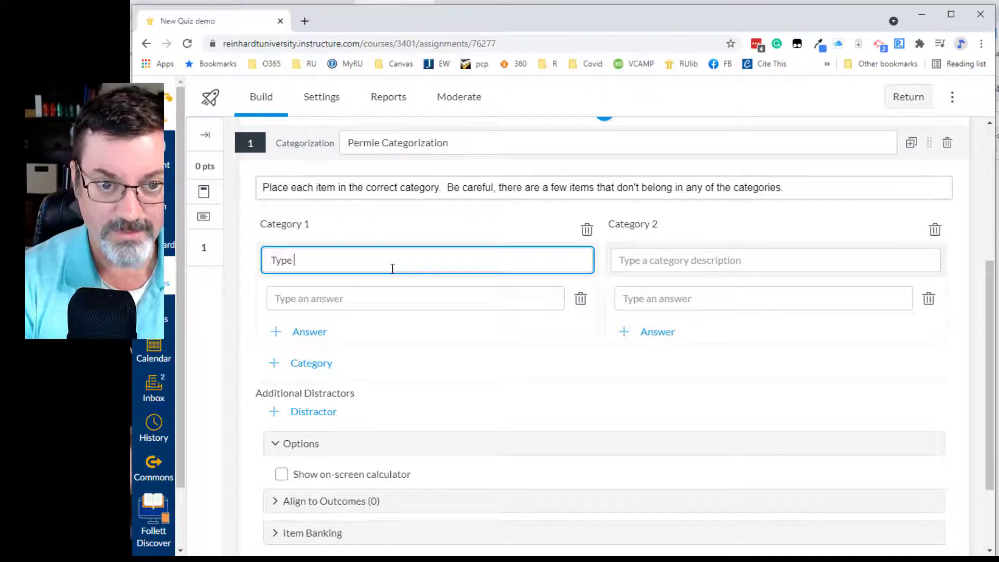
type("of Pe")
key("BackSpace")
key("BackSpace")
type("permaculture ")
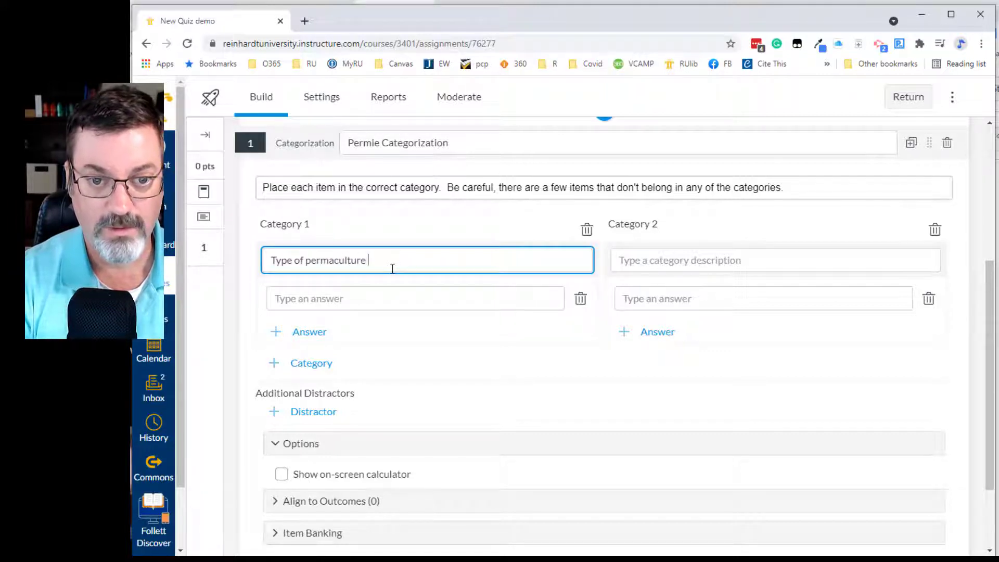
type("Analys")
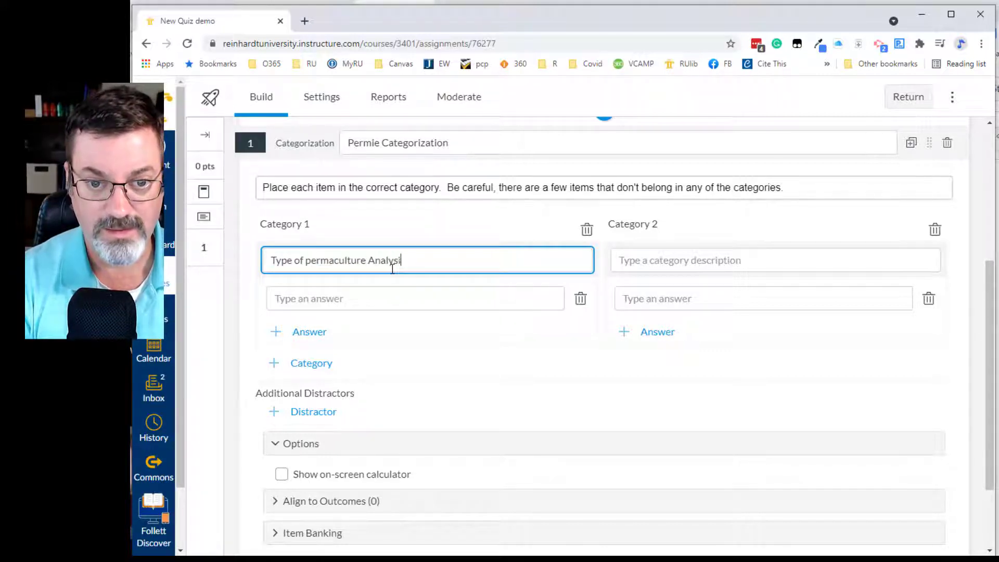
type("es")
Step: Give Category 1 the answers Input/Output, Zone and Sector, plus a blank answer row
left_click(361, 296)
type("Input/Output")
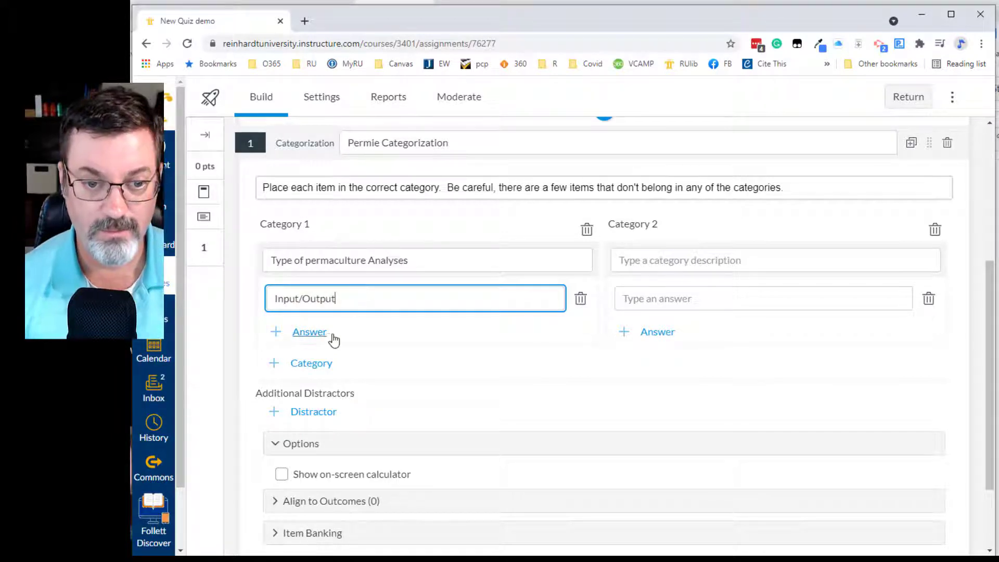
left_click(311, 331)
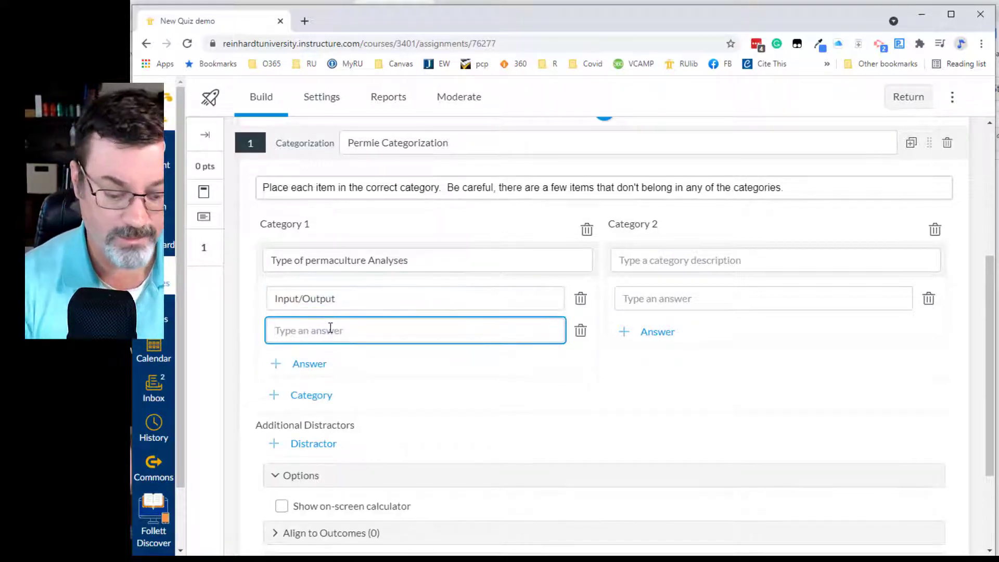
type("Zone")
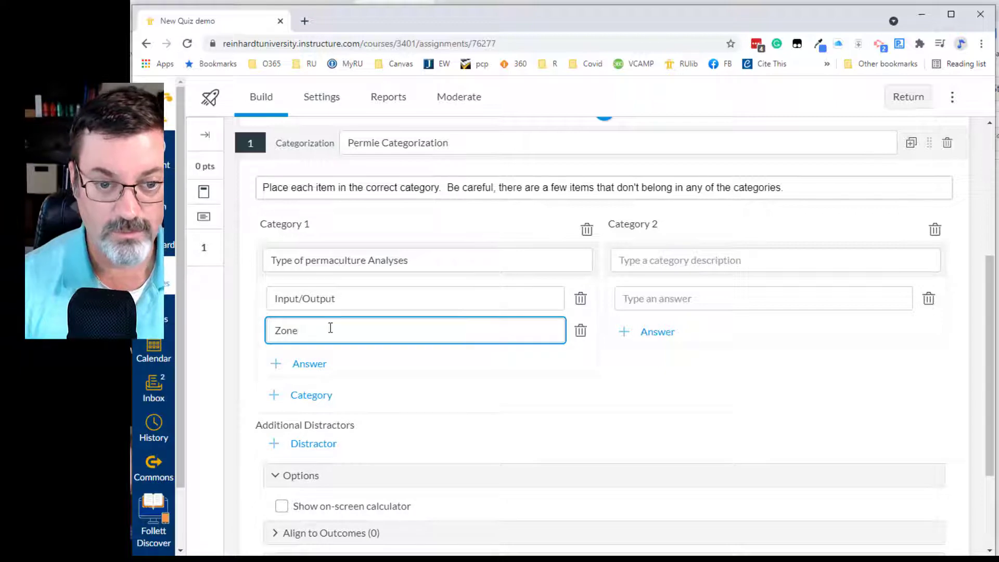
left_click(312, 365)
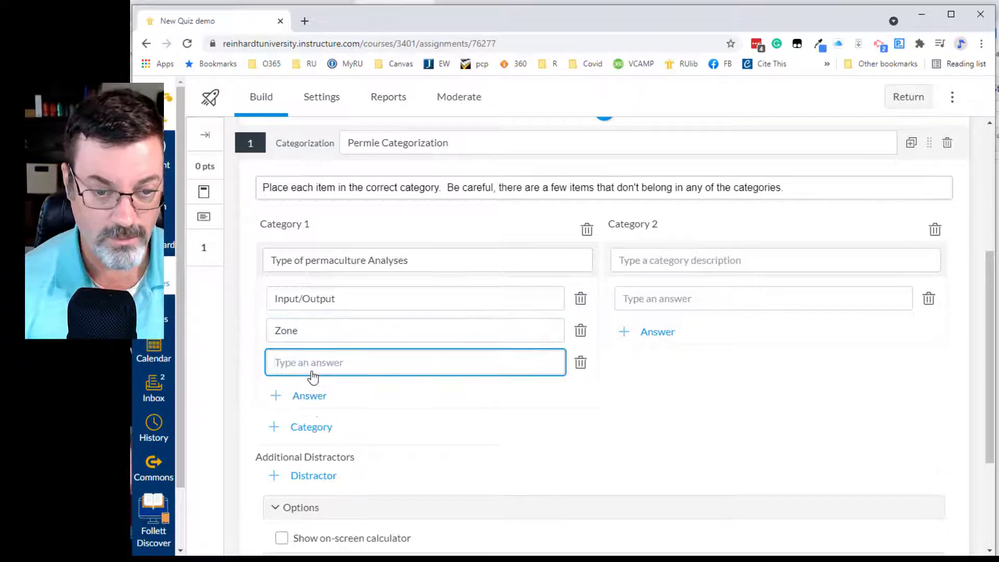
type("Sector")
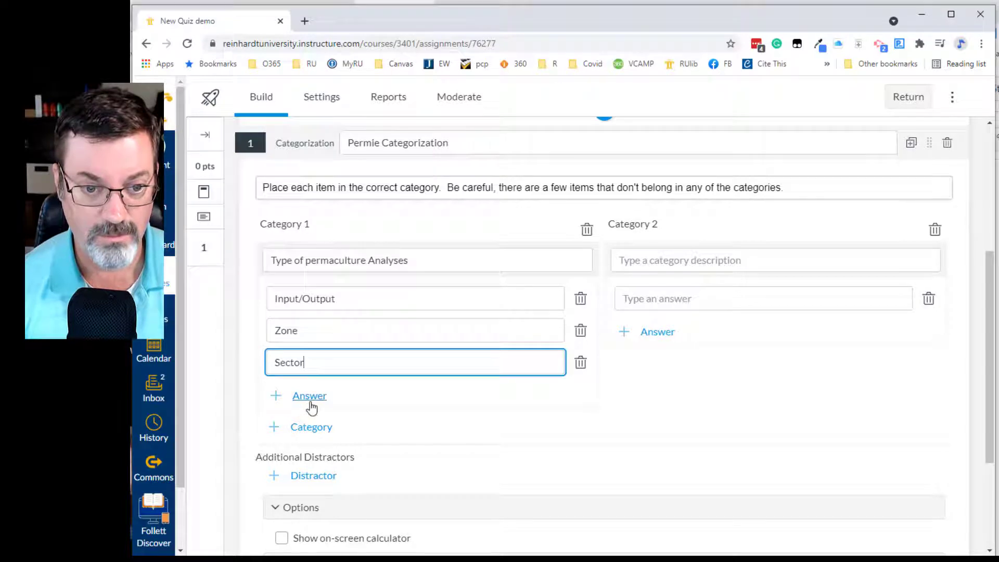
left_click(310, 401)
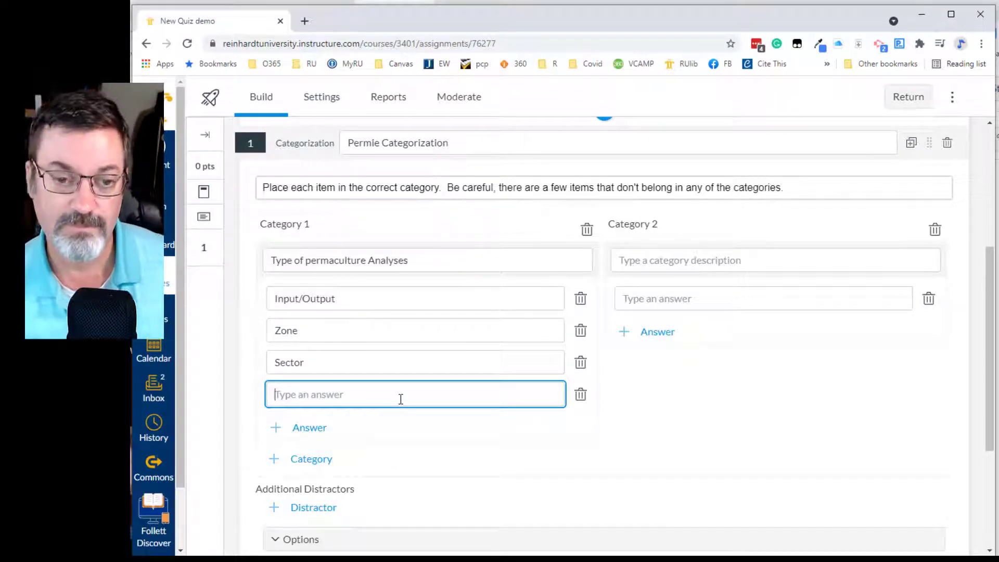
Step: Title Category 2 'Elements in a Design' with answers Earthworks and Pathways
left_click(676, 261)
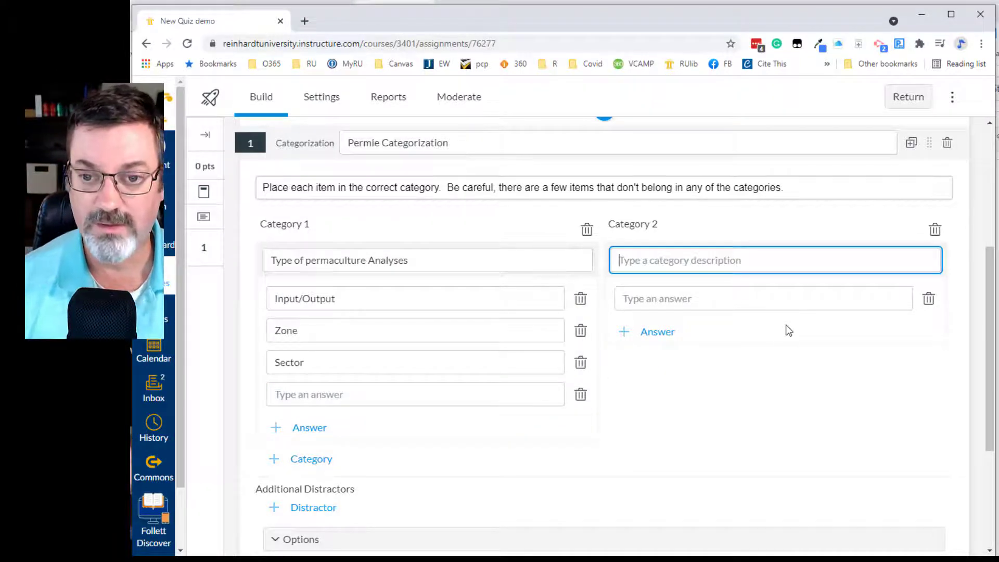
type("E")
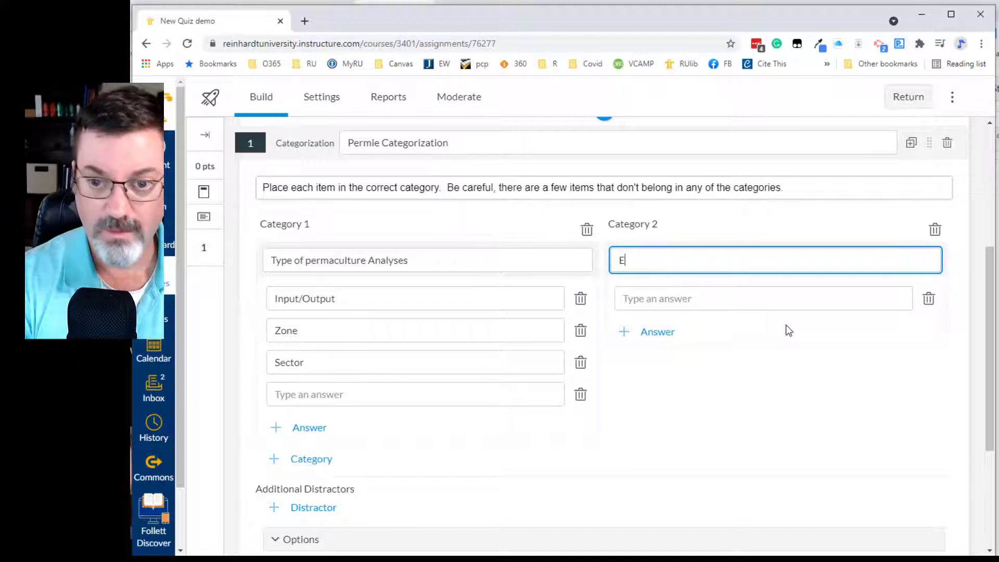
type("lements in ")
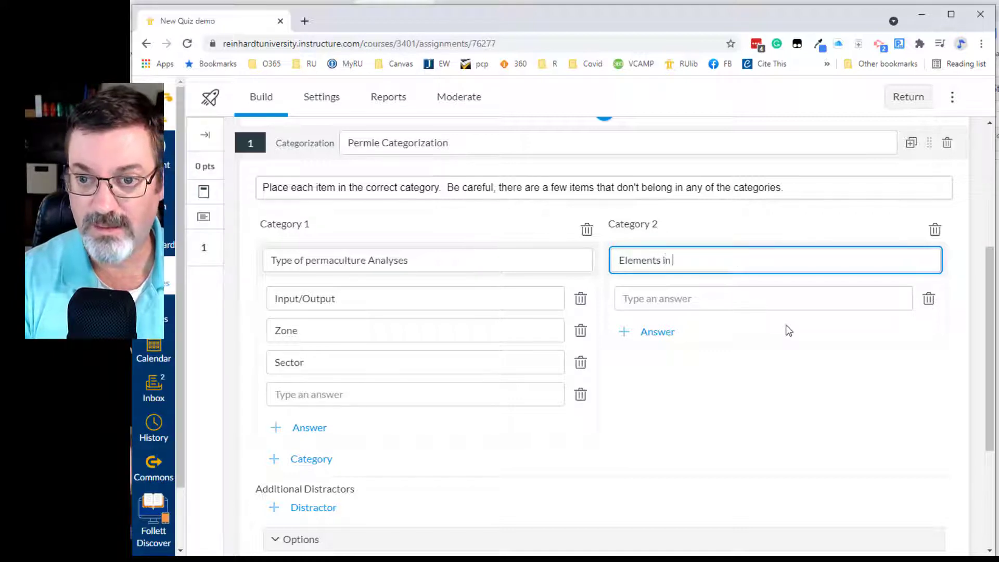
type("a Design")
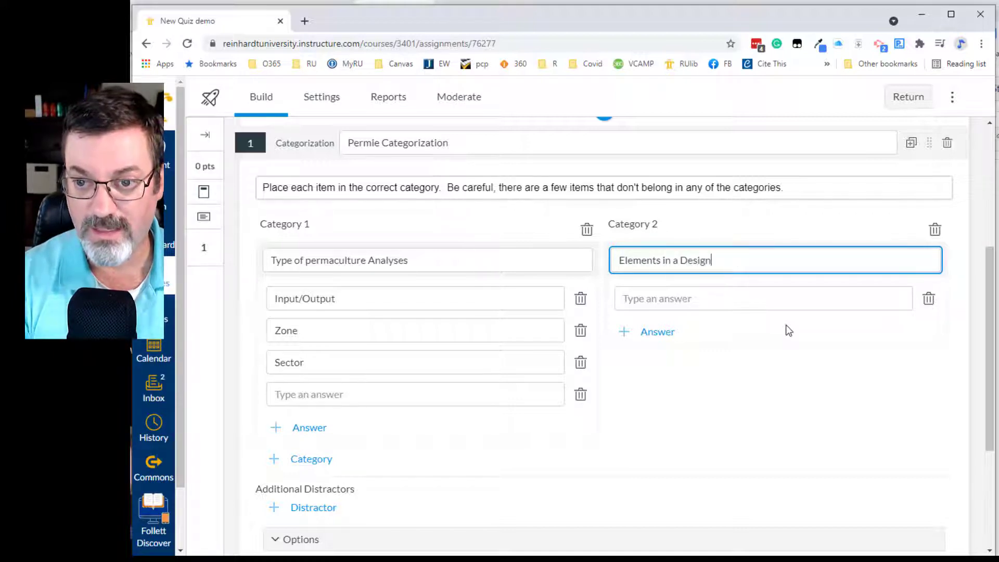
left_click(747, 299)
type("Earthworks")
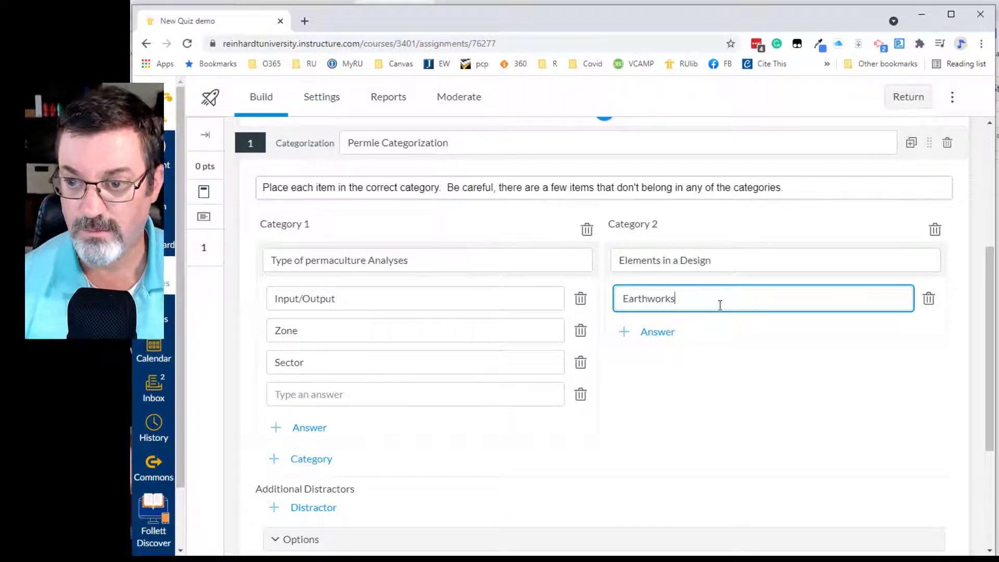
left_click(660, 333)
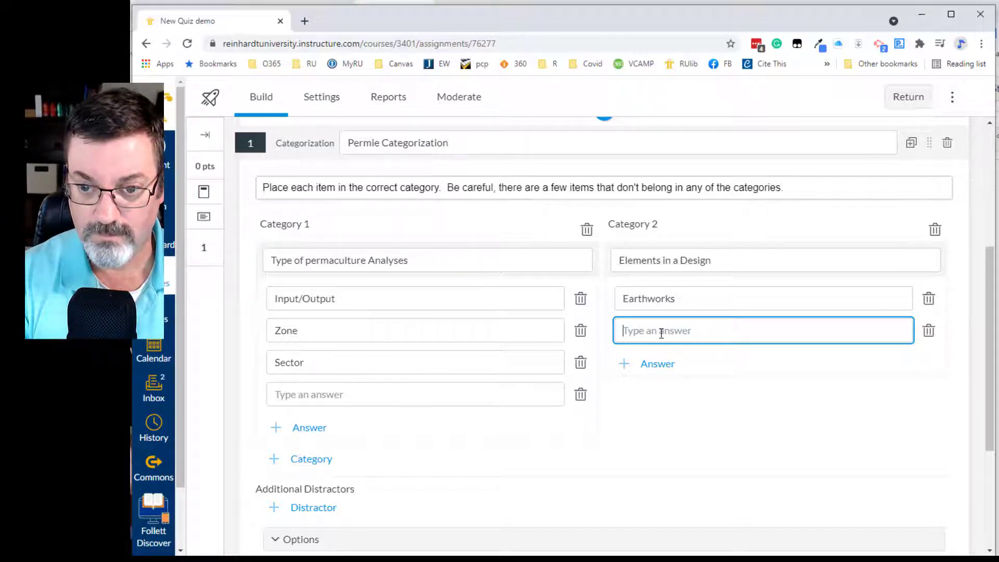
type("Pathways")
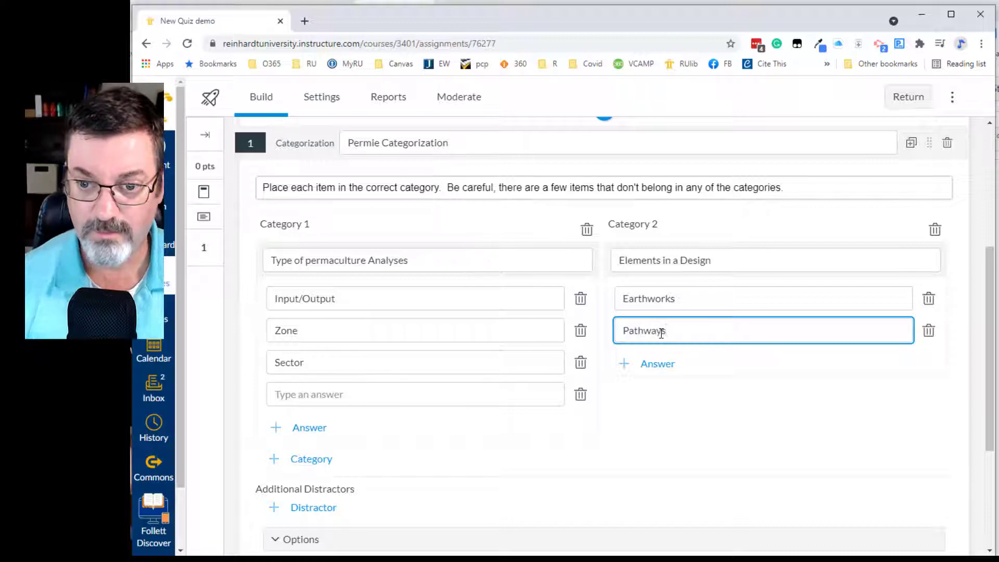
Step: Add Structures, Plants and Animals as further Category 2 answers
left_click(652, 364)
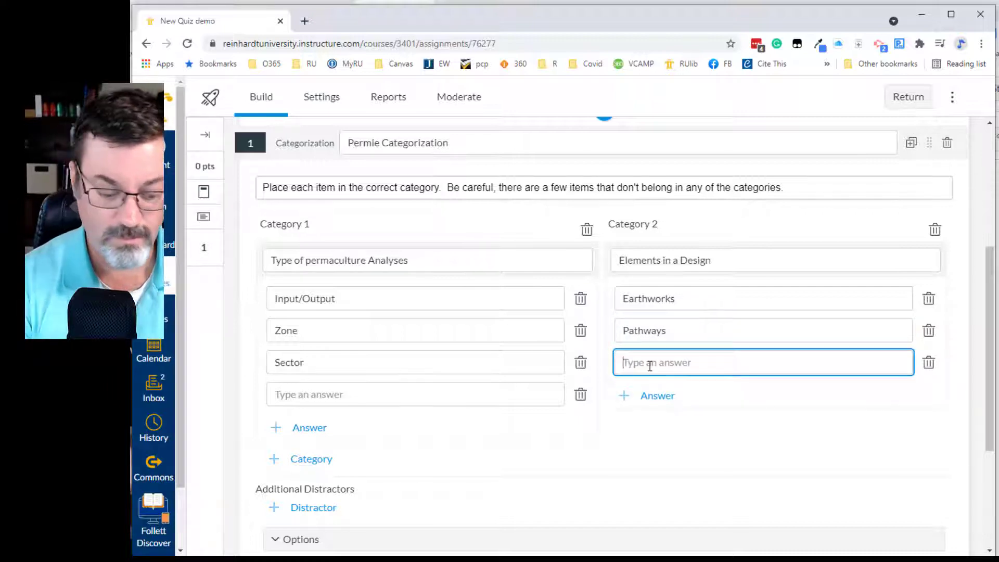
type("Structures")
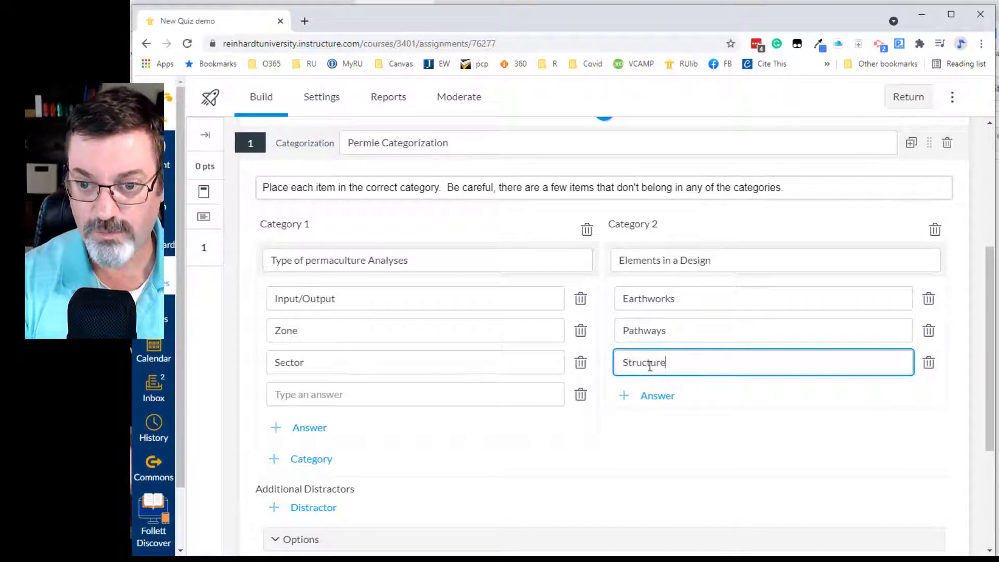
left_click(645, 396)
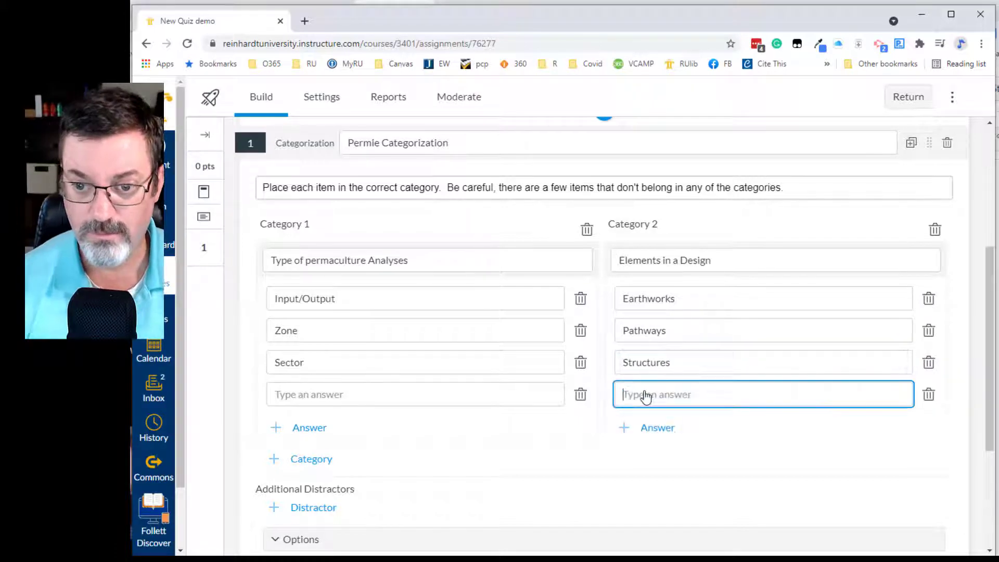
type("Plants")
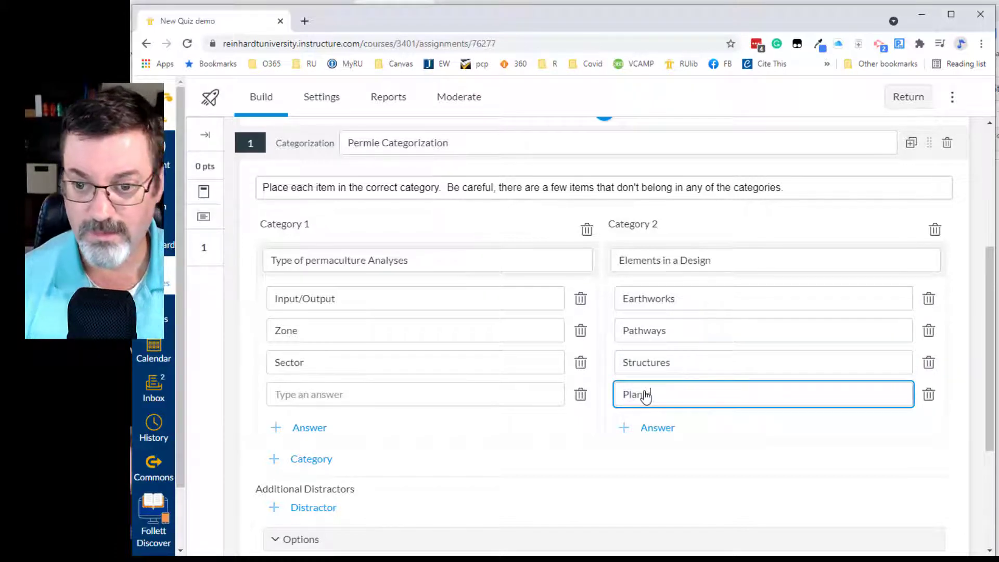
left_click(656, 428)
type("Animals")
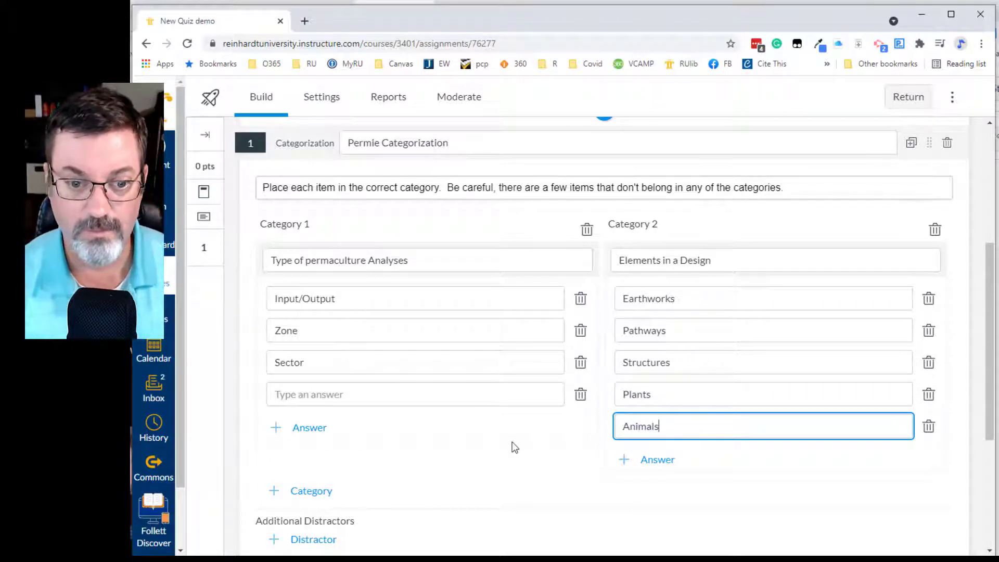
scroll(512, 442, "down", 2)
Step: Create Category 3 'Permaculture Tools' with the answers Shovel, Trowel and Level
left_click(306, 364)
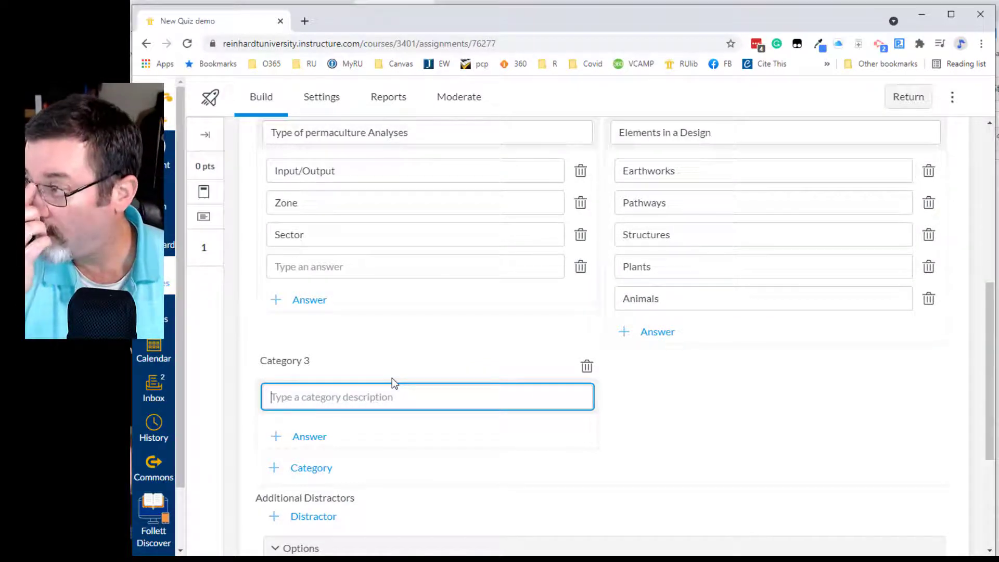
type("Perm")
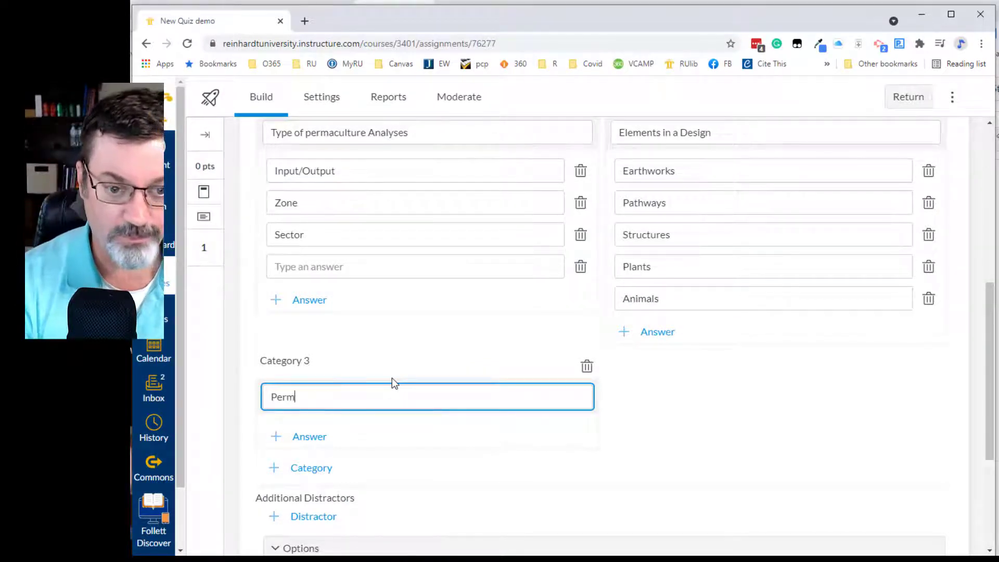
type("aculture Tools")
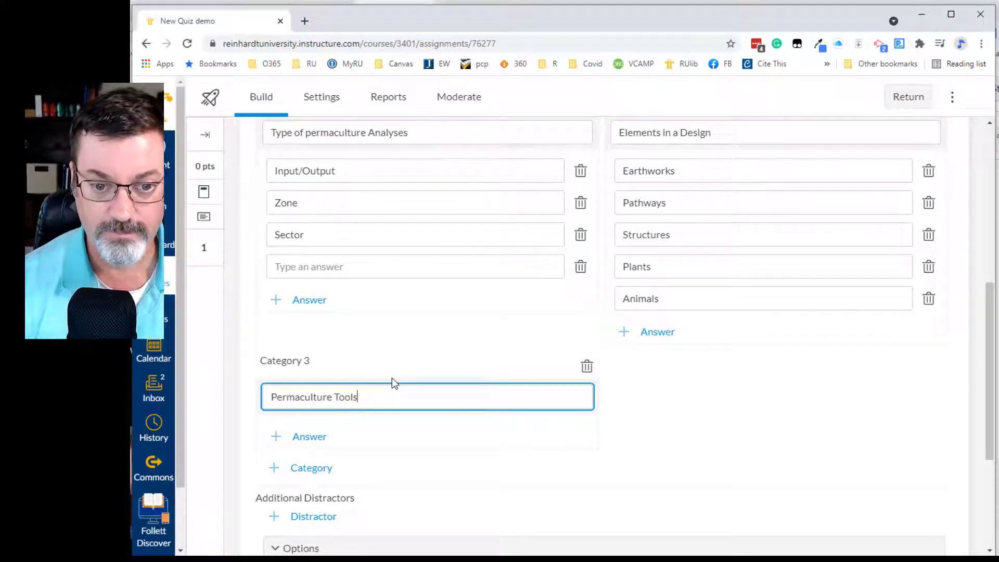
left_click(310, 437)
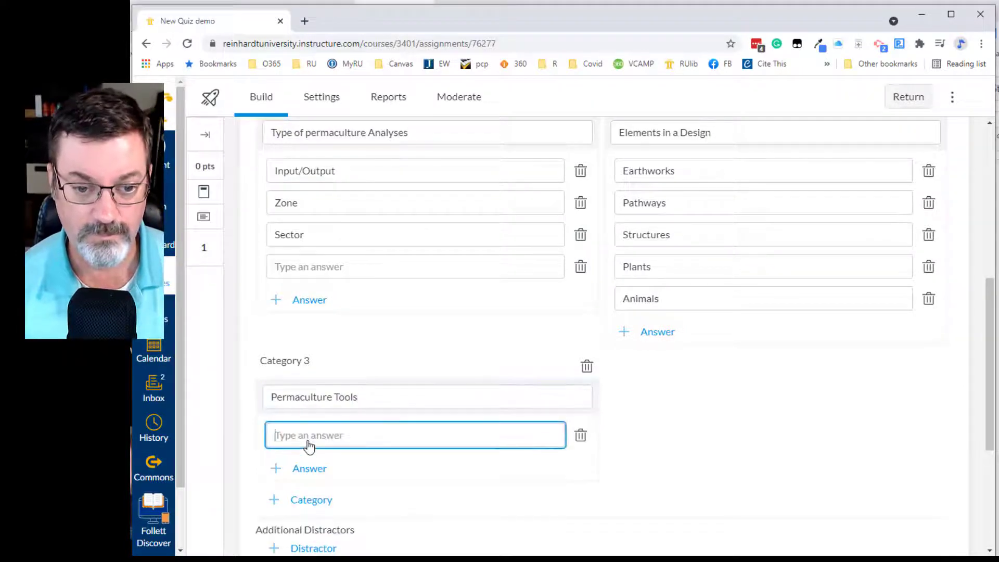
type("Shovel")
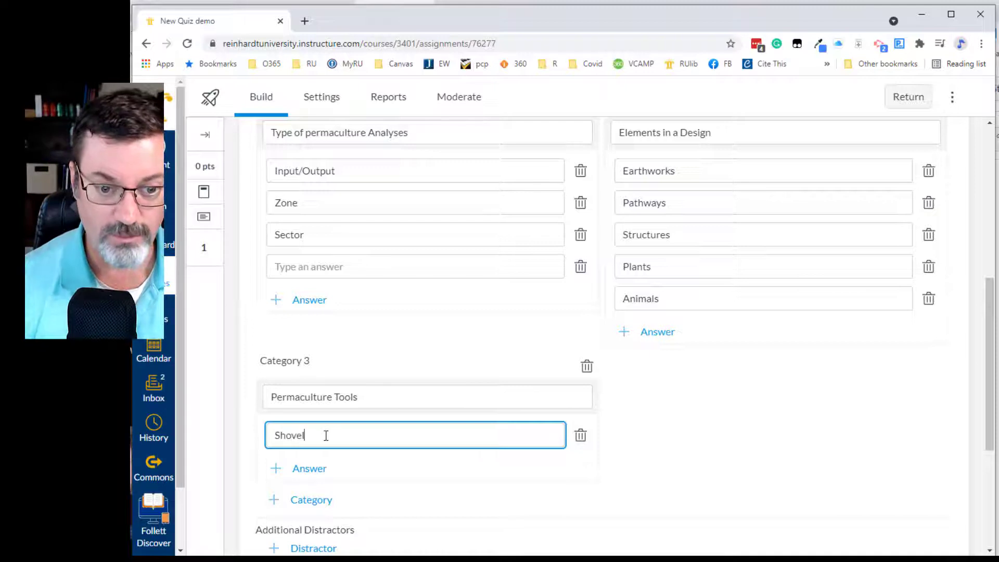
left_click(308, 470)
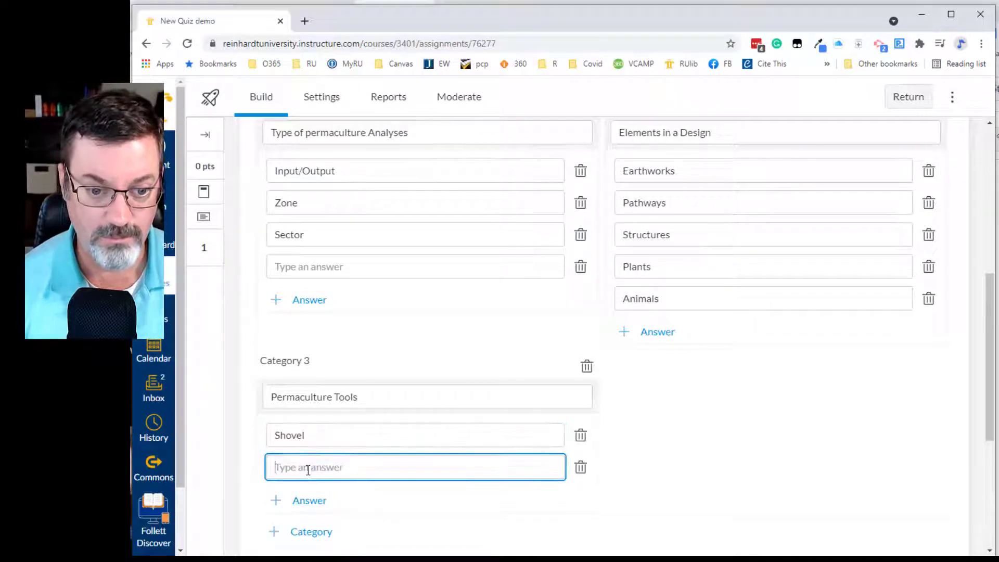
type("Trowel")
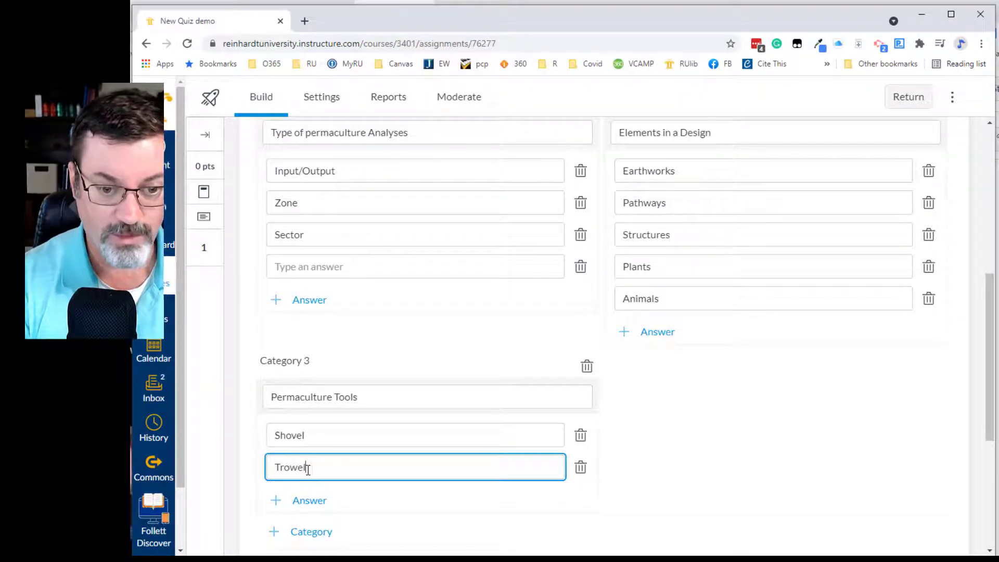
left_click(323, 507)
scroll(333, 502, "down", 1)
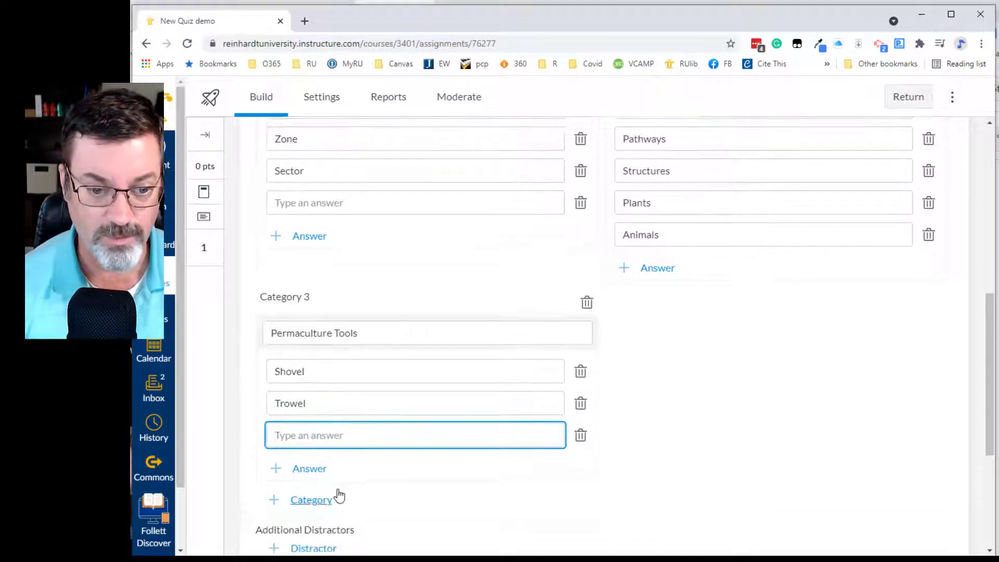
type("Level")
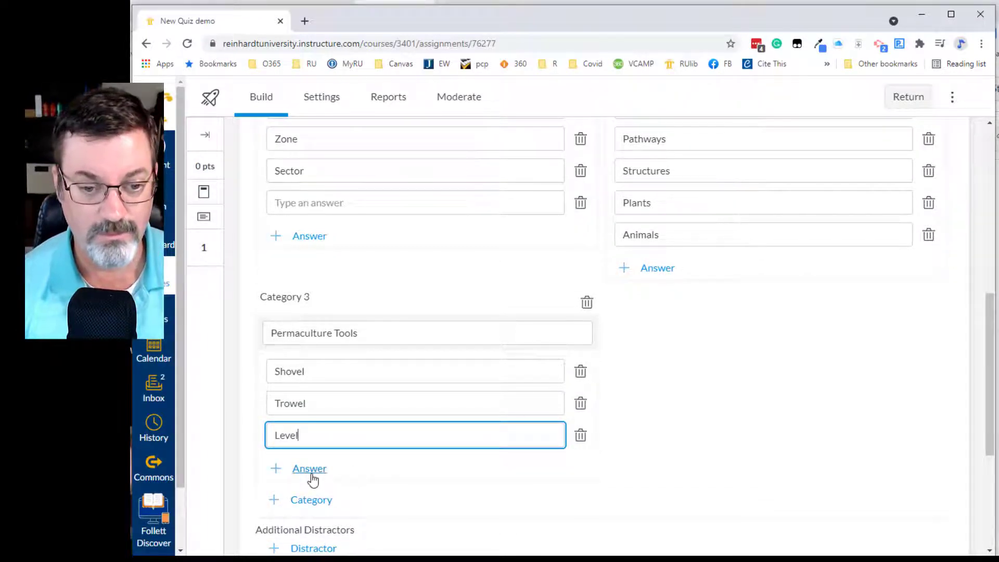
left_click(311, 476)
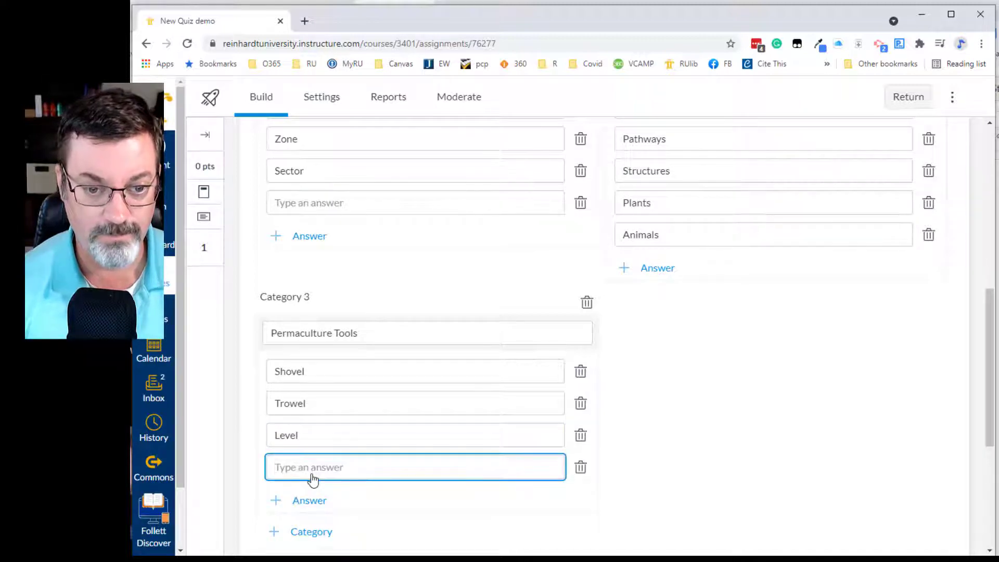
scroll(701, 429, "down", 3)
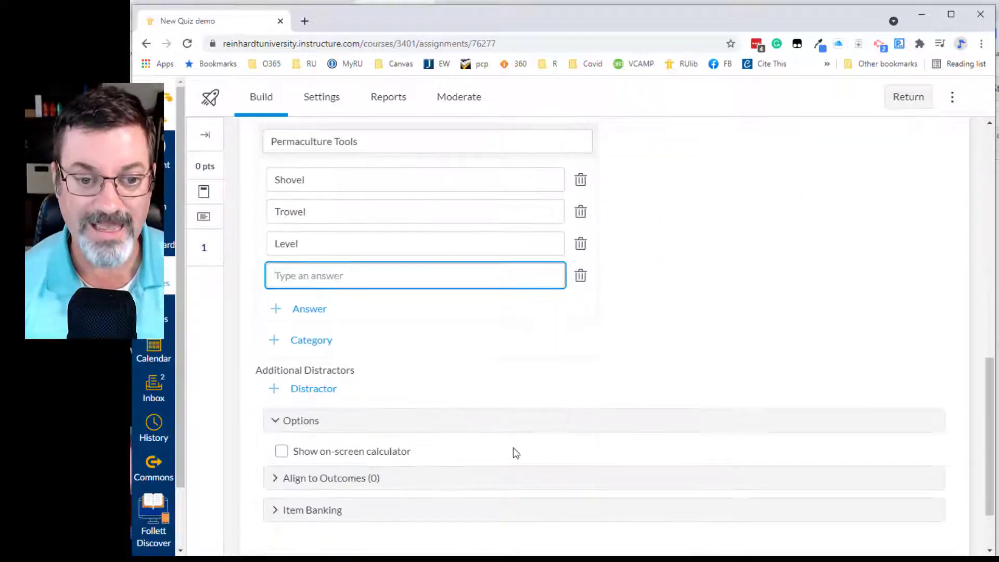
Step: Add 'Screwdriver' as a distractor and start a second, empty distractor entry
left_click(323, 392)
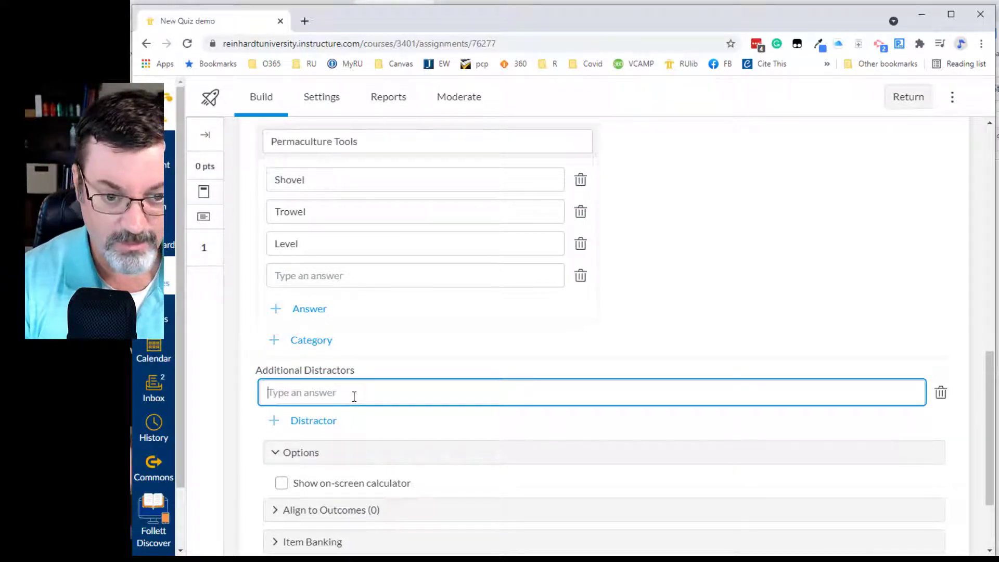
type("Screwdriver")
left_click(315, 422)
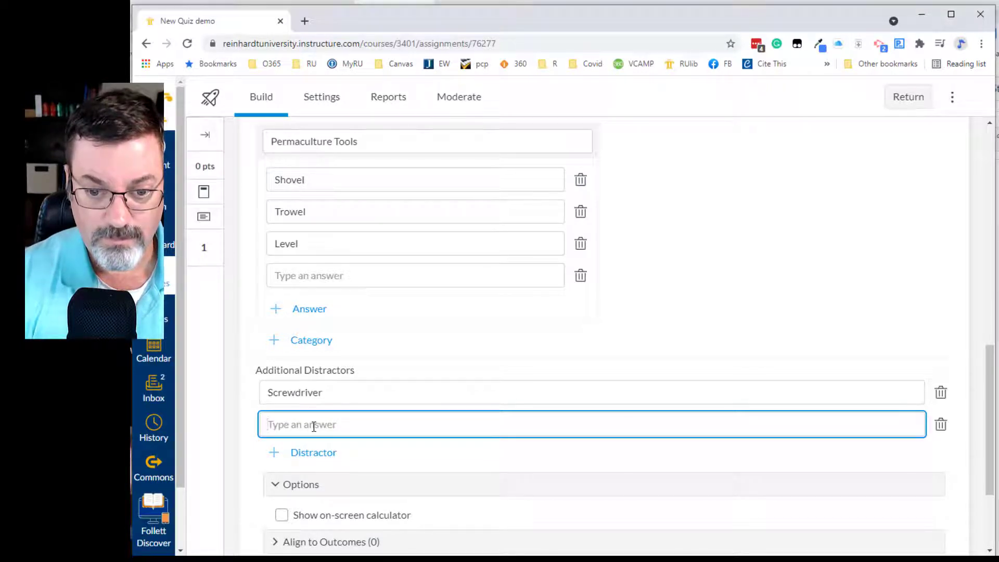
type("Fuel")
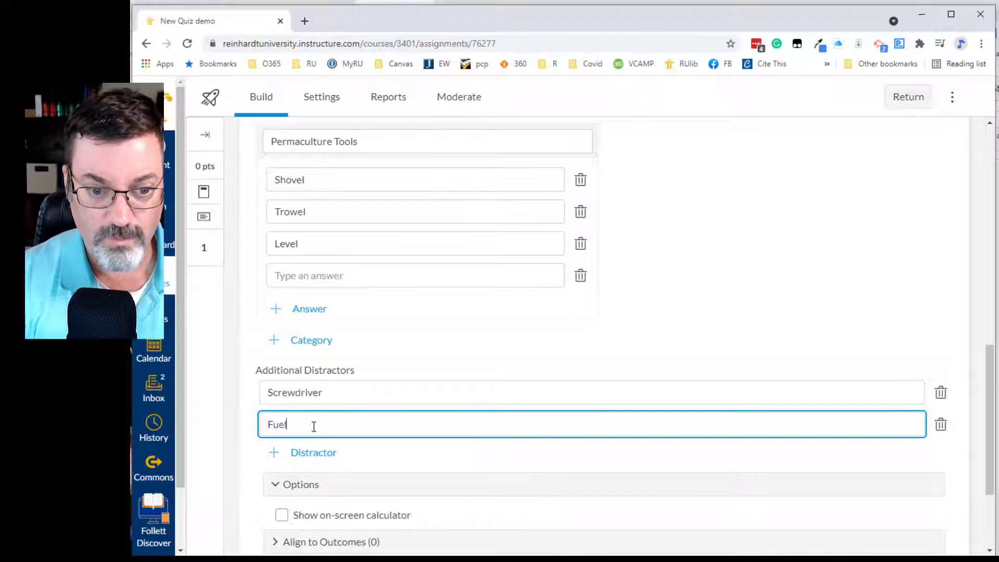
type(" canist")
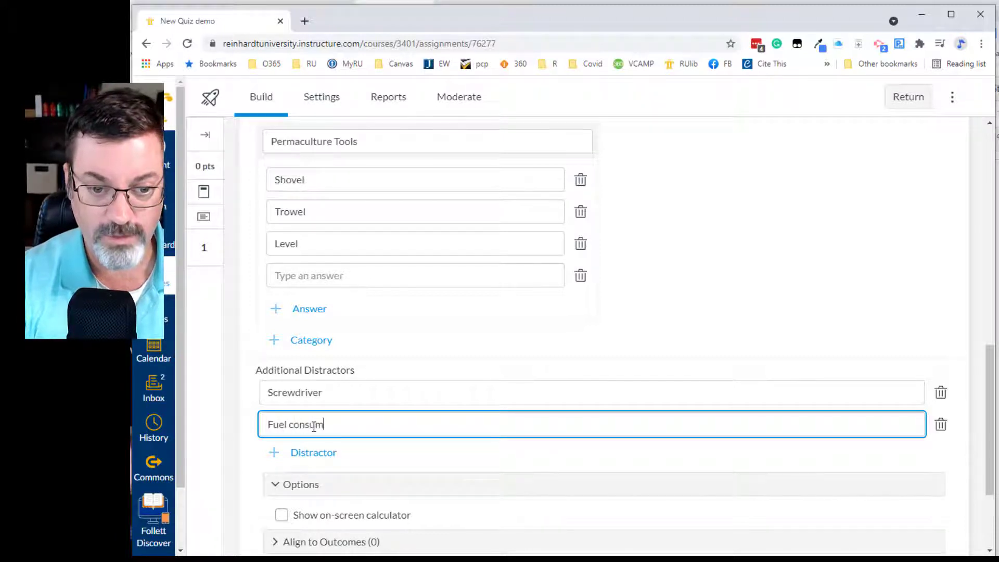
key("BackSpace")
key("BackSpace")
key("BackSpace")
key("BackSpace")
key("BackSpace")
key("BackSpace")
key("BackSpace")
key("BackSpace")
key("BackSpace")
key("BackSpace")
key("BackSpace")
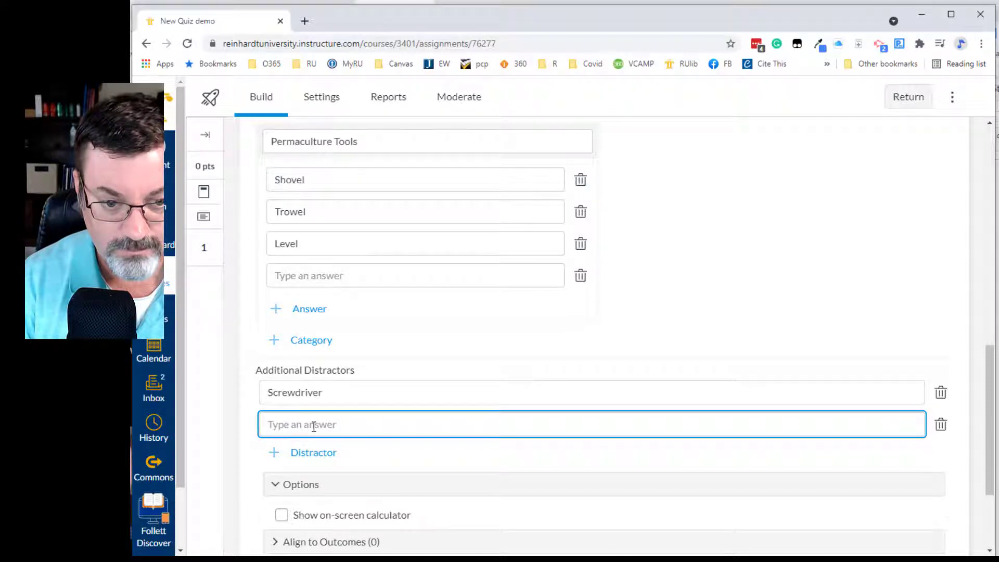
Step: Enter 'Printer' as the second distractor and raise the question to 10 points
type("Printer")
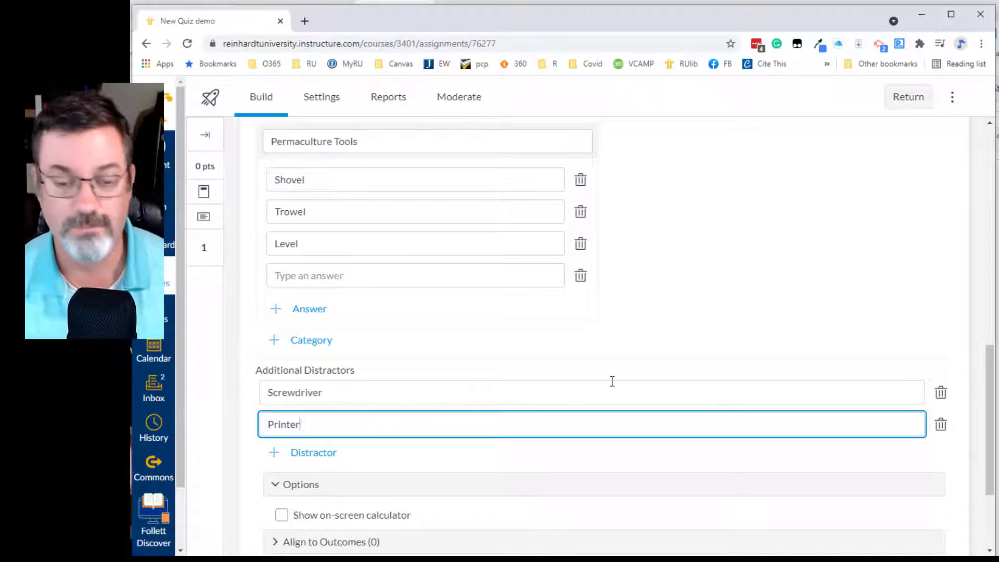
scroll(603, 380, "down", 3)
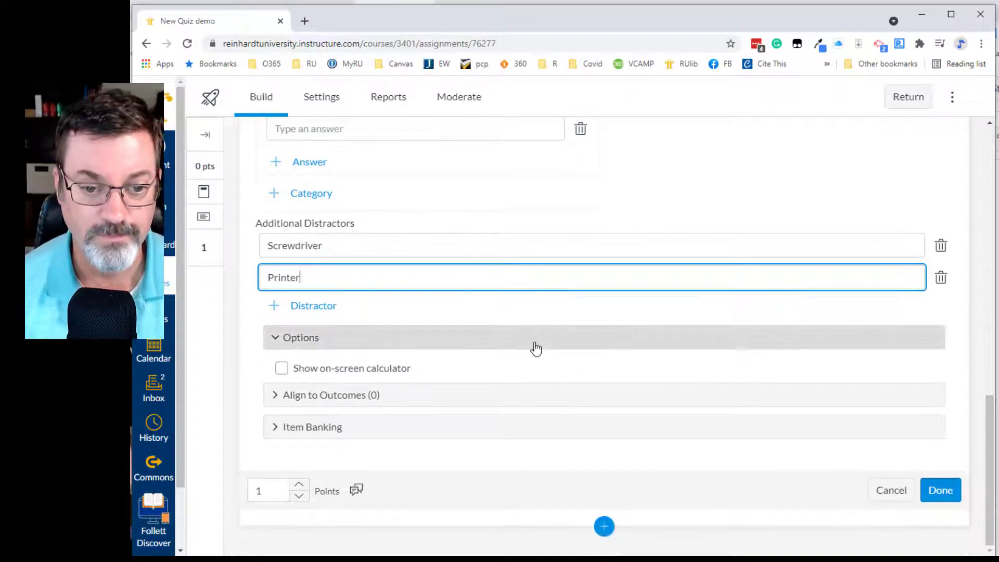
left_click(300, 484)
left_click(300, 484)
left_click(299, 485)
left_click(299, 486)
left_click(300, 486)
left_click(300, 486)
left_click(300, 486)
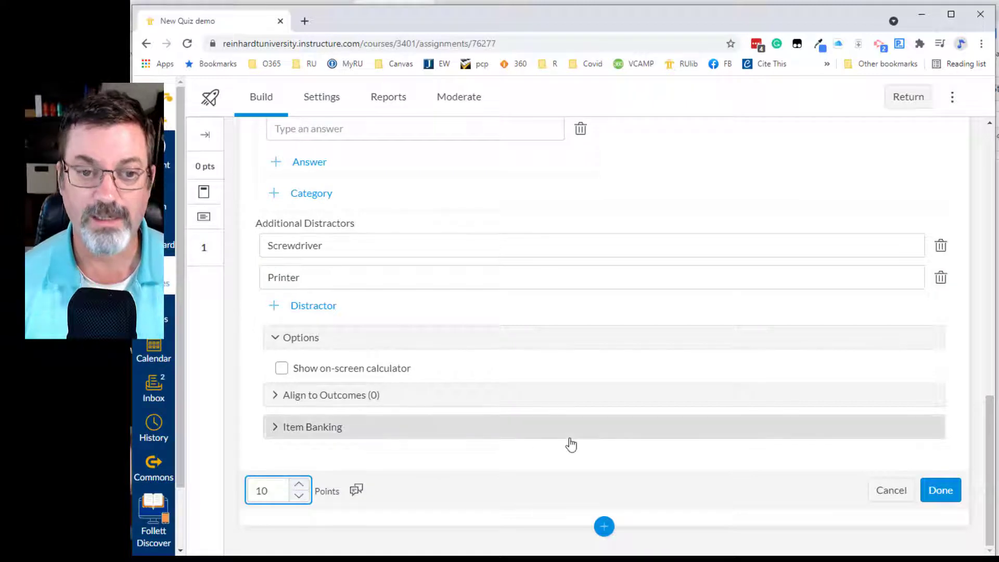
Step: Delete the blank answers under Permaculture Tools and Sector, then save the question
scroll(571, 444, "up", 4)
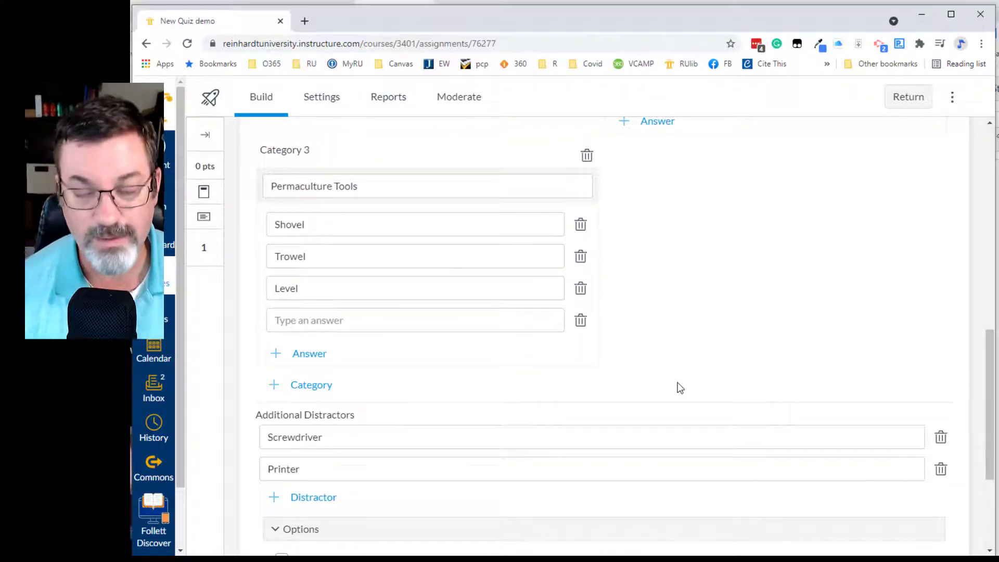
scroll(669, 388, "down", 4)
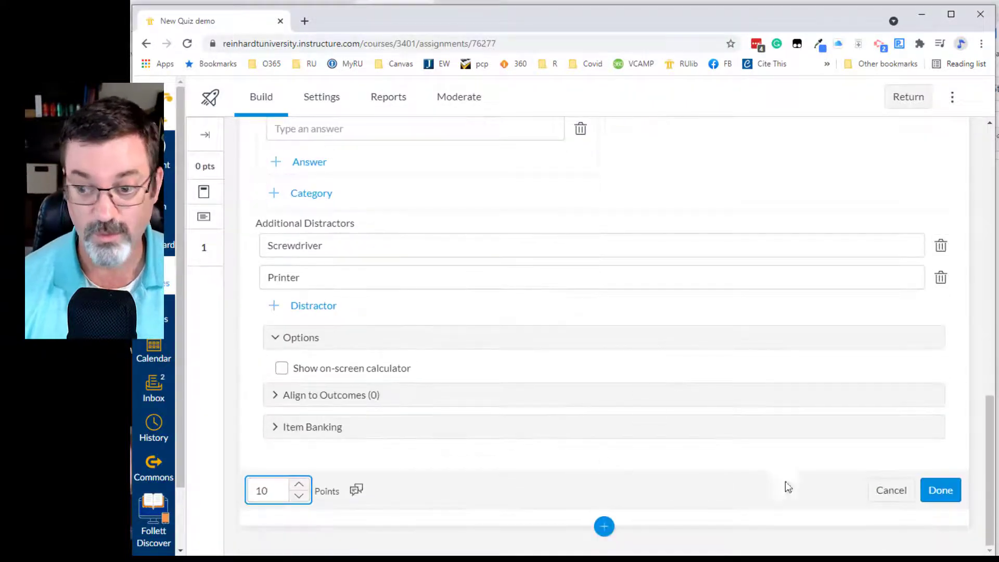
left_click(943, 495)
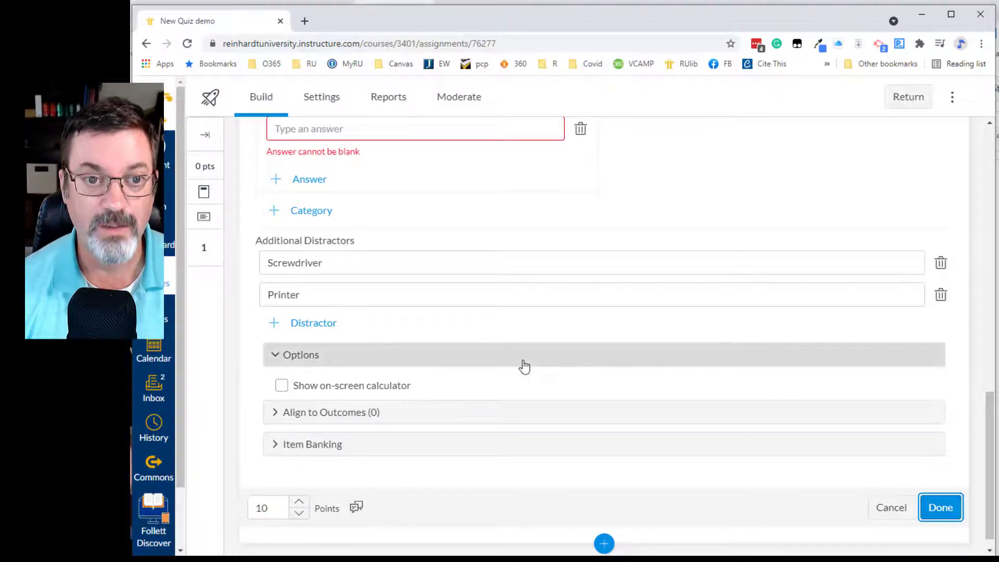
scroll(529, 237, "up", 2)
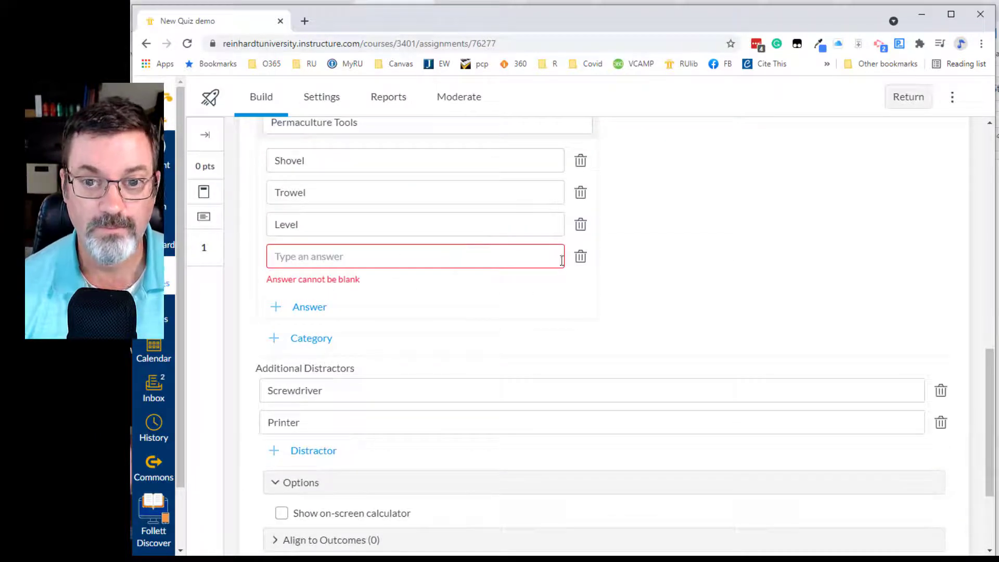
left_click(579, 258)
scroll(513, 308, "up", 5)
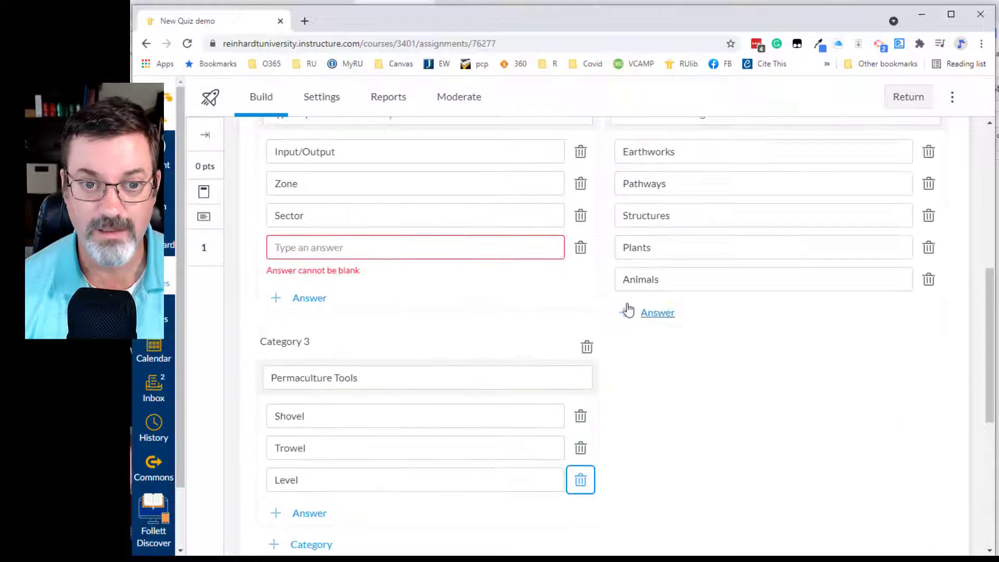
left_click(580, 248)
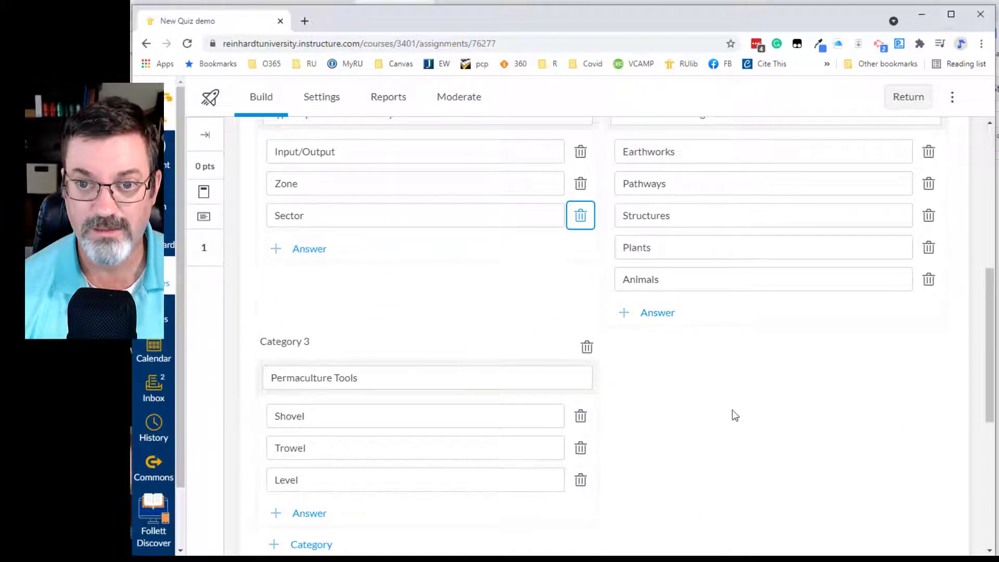
scroll(736, 415, "up", 1)
scroll(738, 413, "up", 3)
scroll(738, 413, "down", 9)
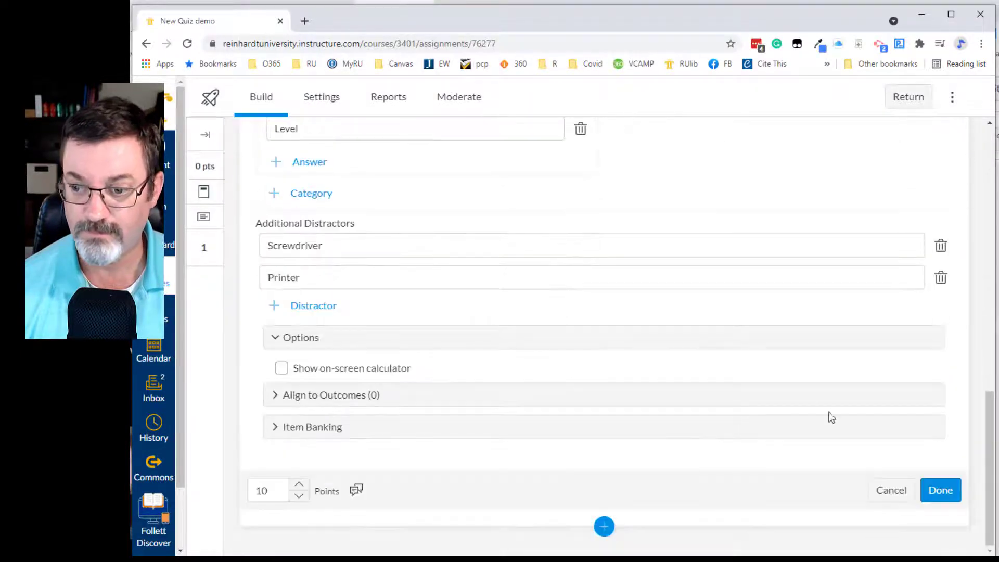
left_click(942, 491)
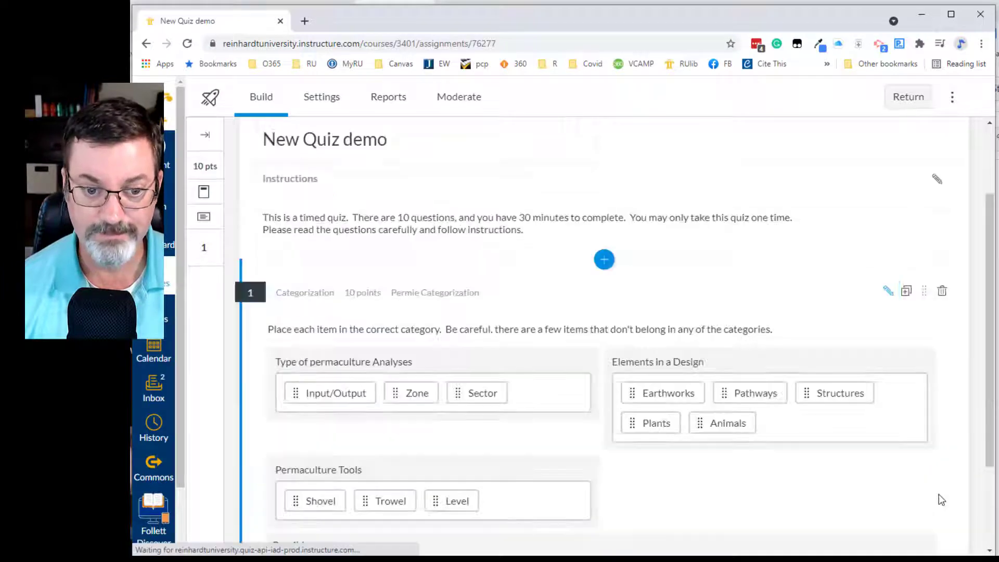
Step: Open the Insert Content menu beneath the saved categorization question
scroll(580, 358, "down", 2)
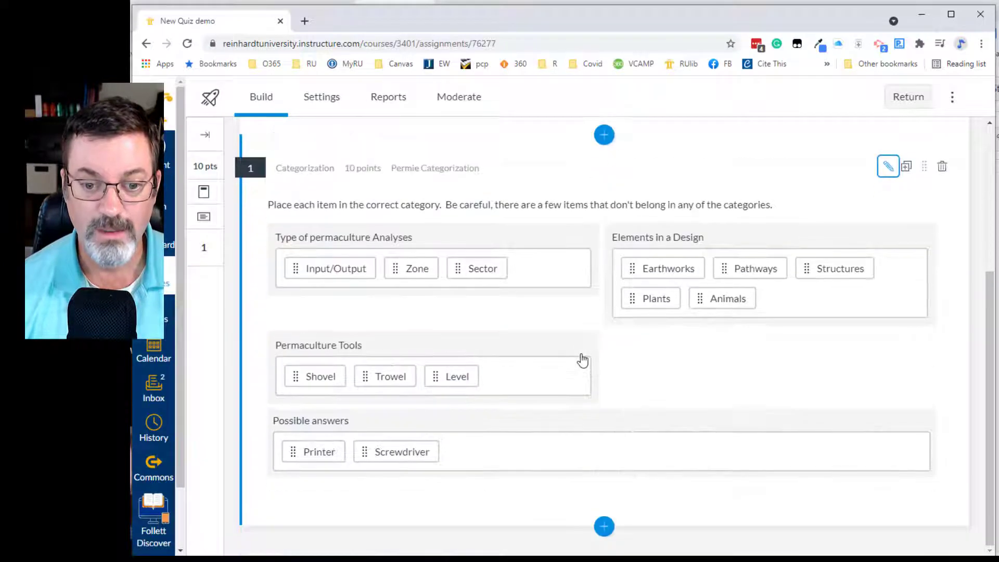
left_click(606, 528)
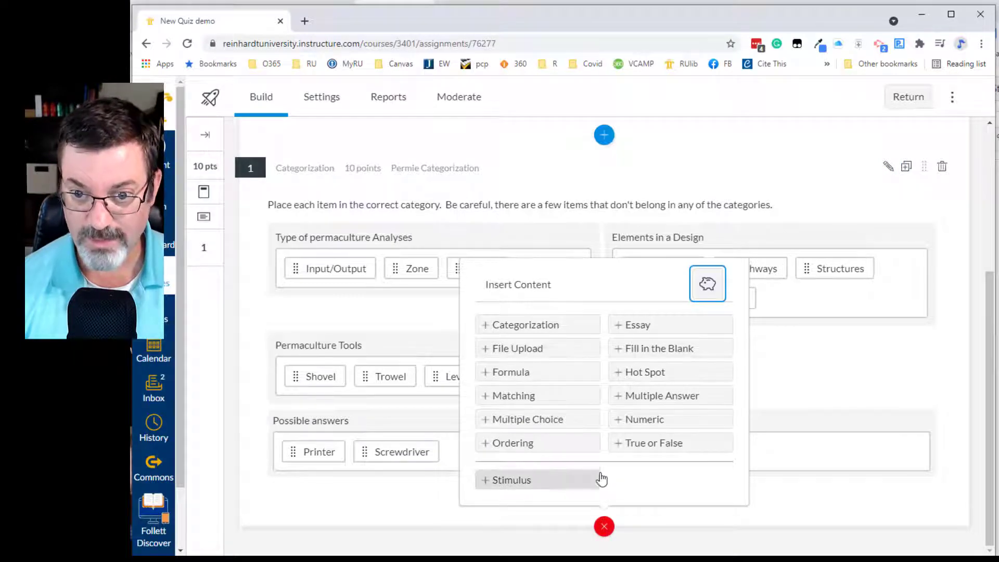
Step: Insert a Matching question 'Matching terms' stating 'Please match the term with the correct definition'
left_click(526, 401)
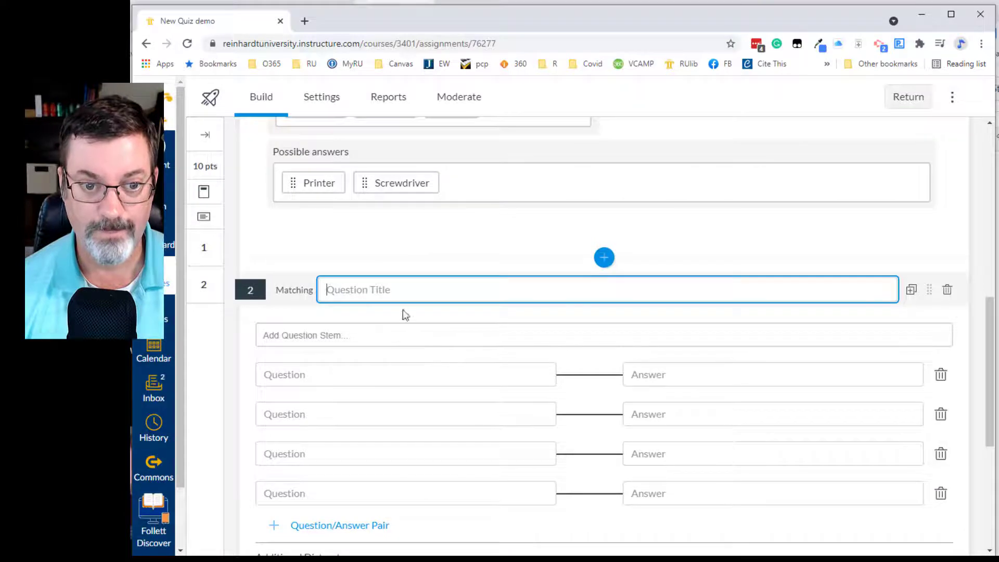
type("Matching")
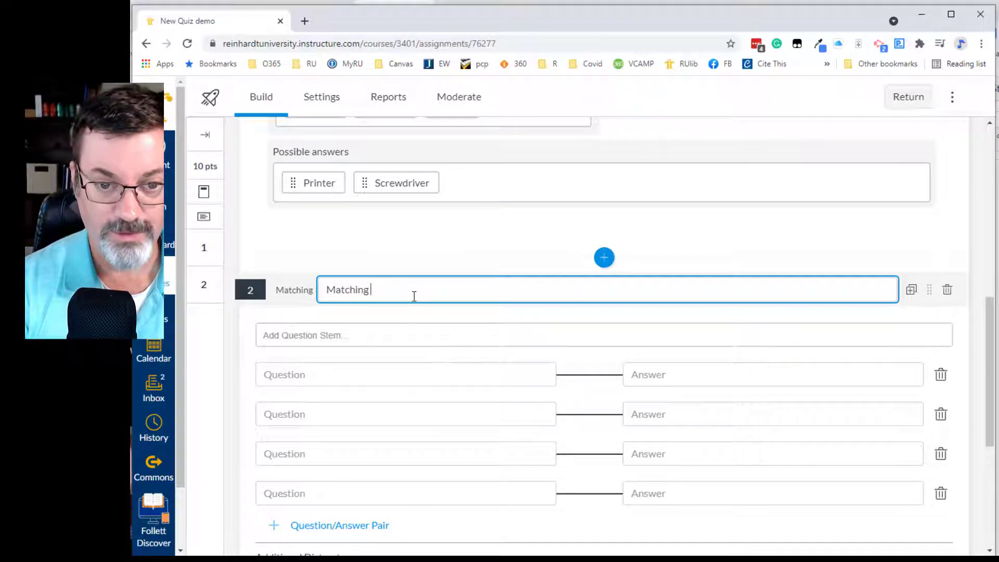
type(" terms")
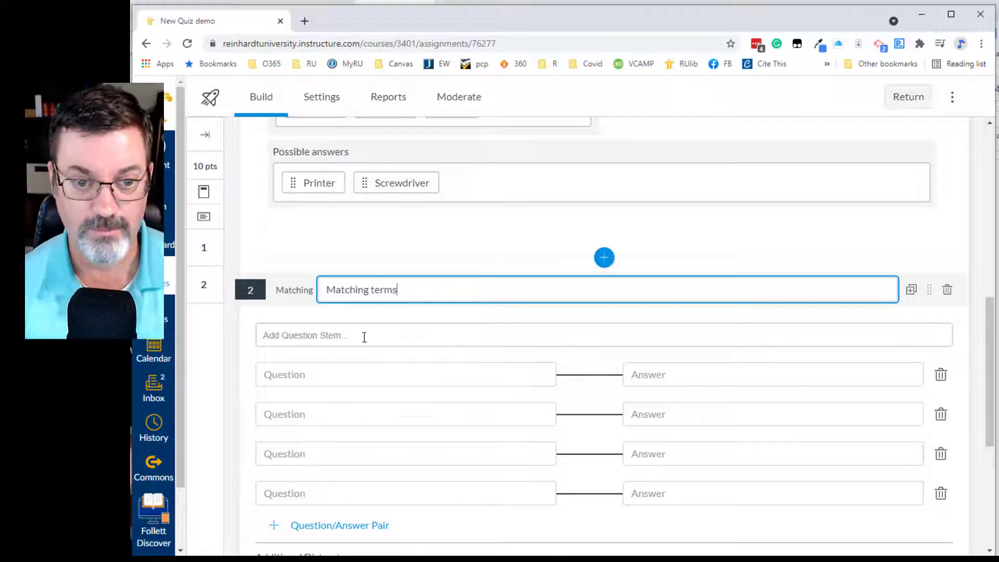
left_click(364, 336)
type("Please ")
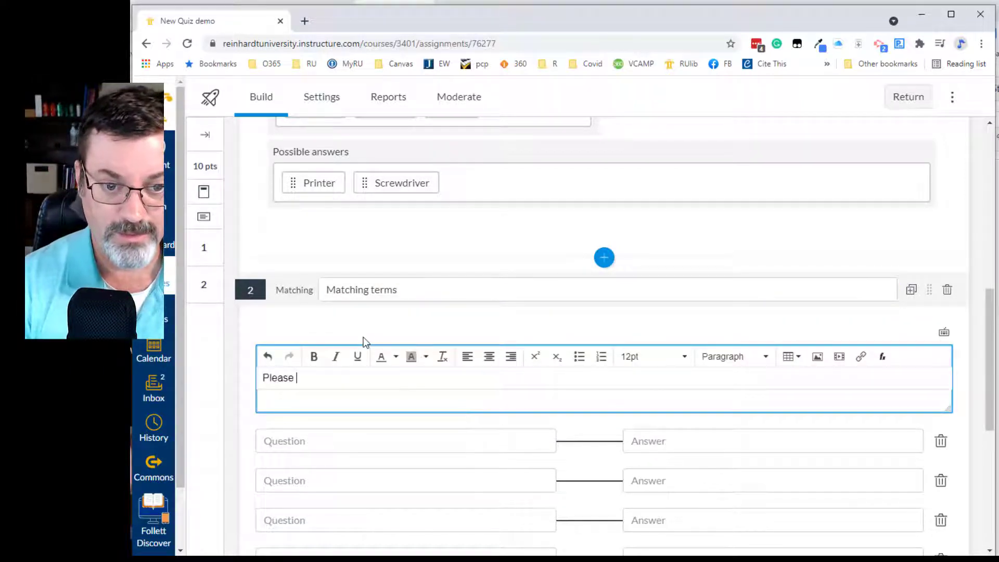
type("match the term")
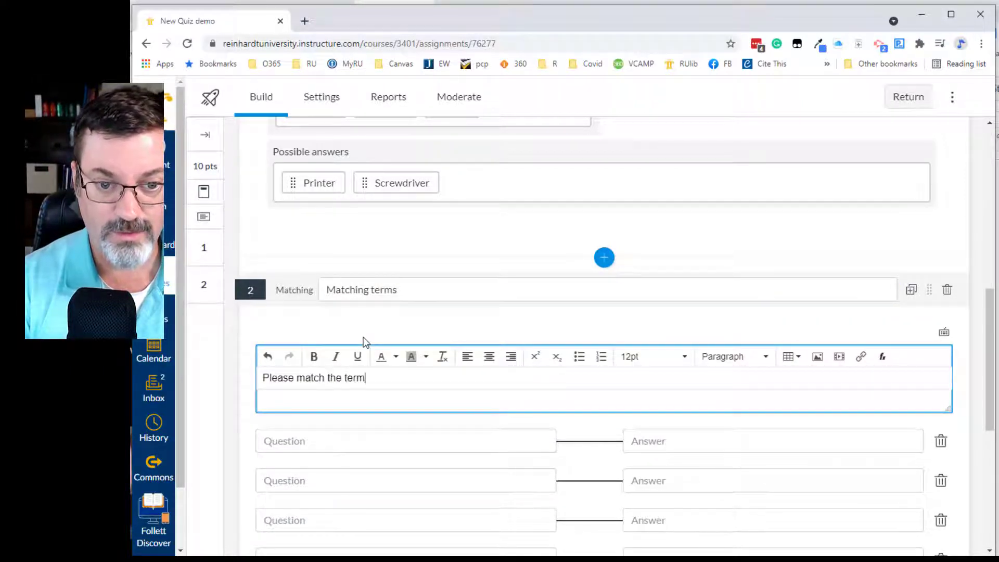
type(" with the correct ")
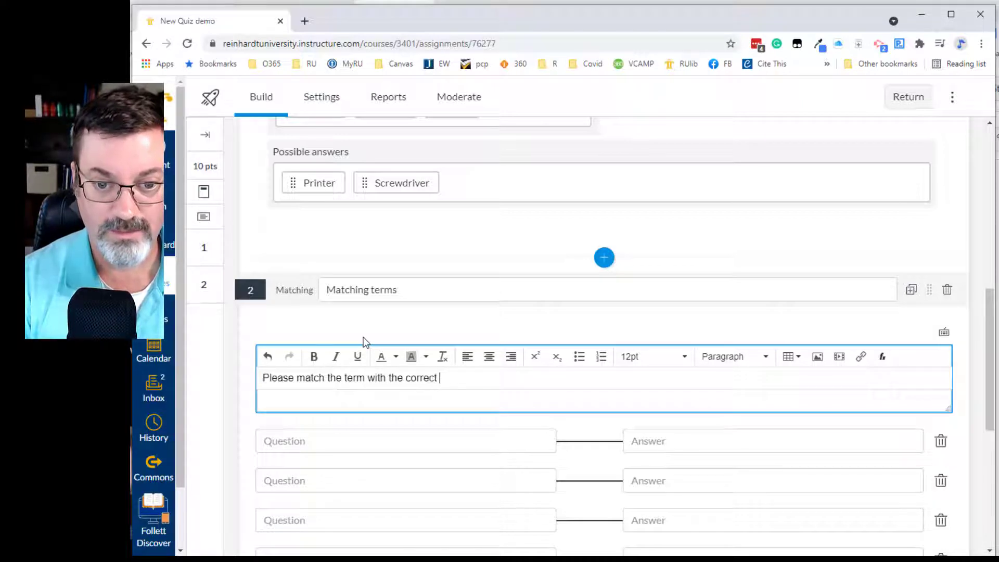
type("definition")
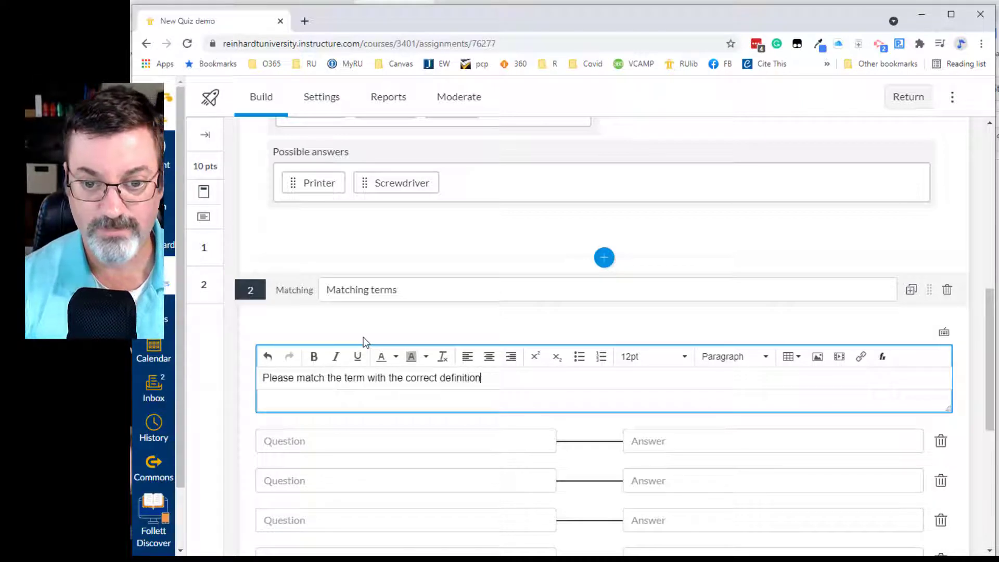
scroll(354, 344, "down", 2)
scroll(354, 344, "down", 1)
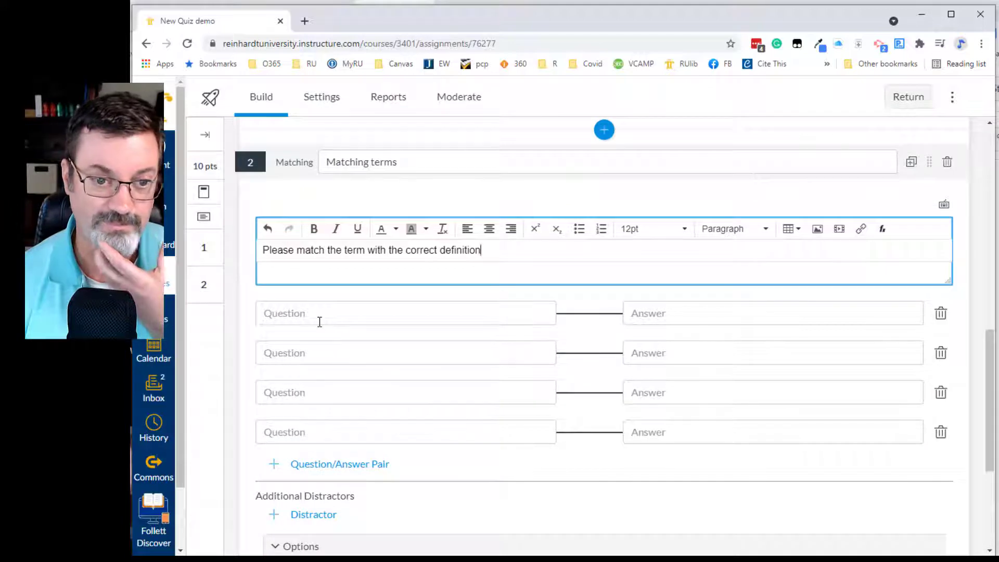
Step: Fill pairs Nitrogen Fixer and Bio Accumulate with their nitrogen and mineral-providing plant definitions
left_click(320, 322)
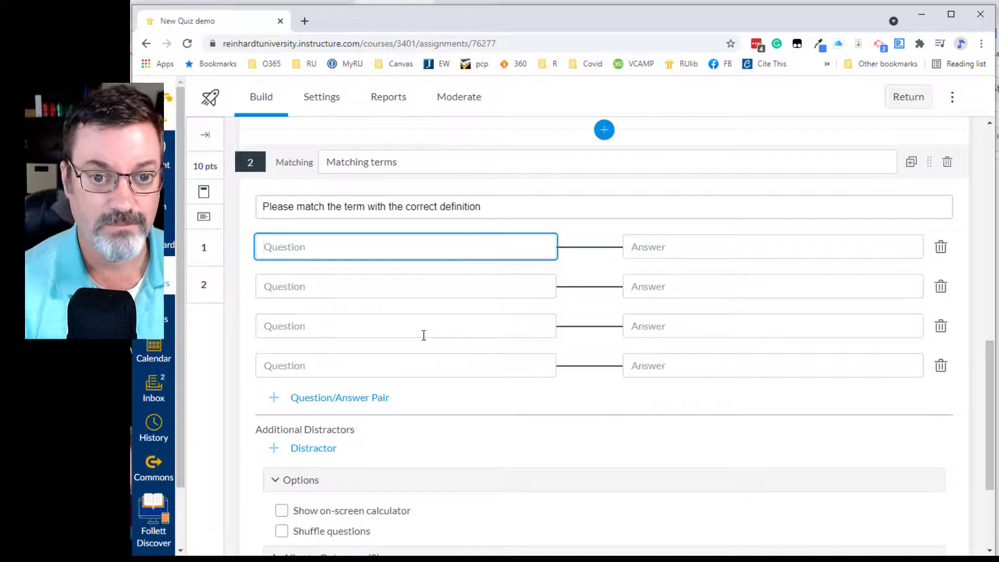
type("Nitrogen Fixer")
left_click(687, 251)
type("A plant that makes nitrogen availab")
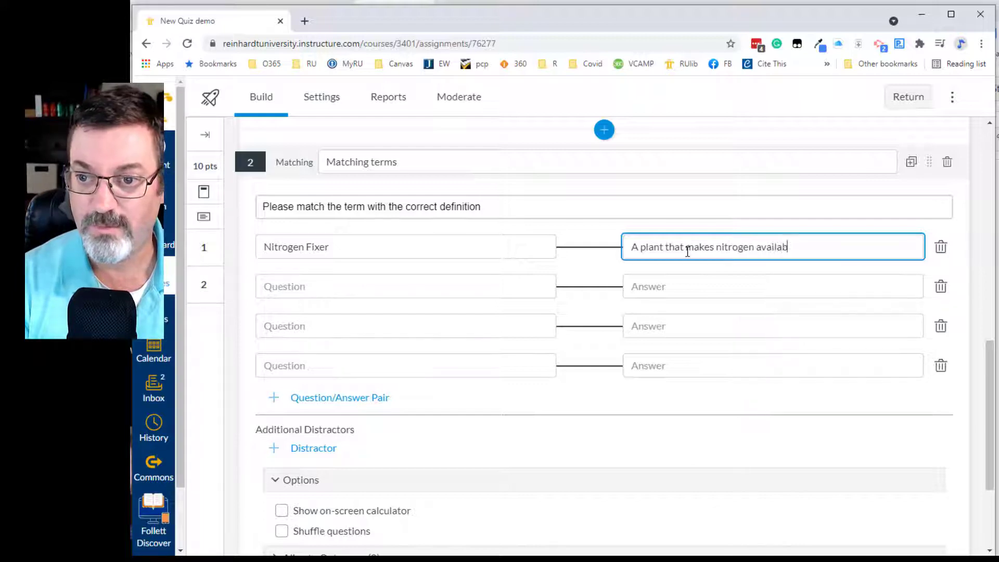
type("le to surrounding")
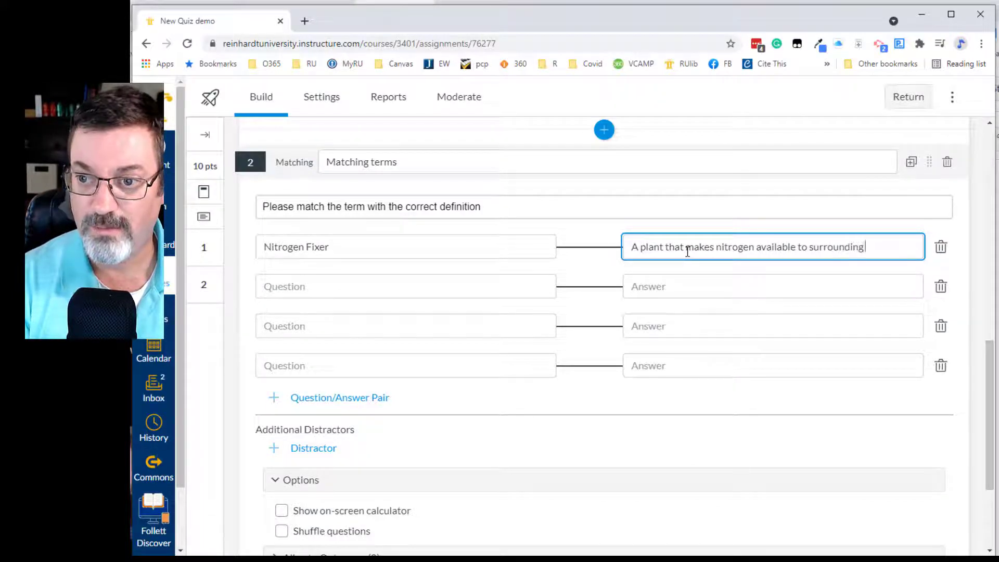
type(" plants")
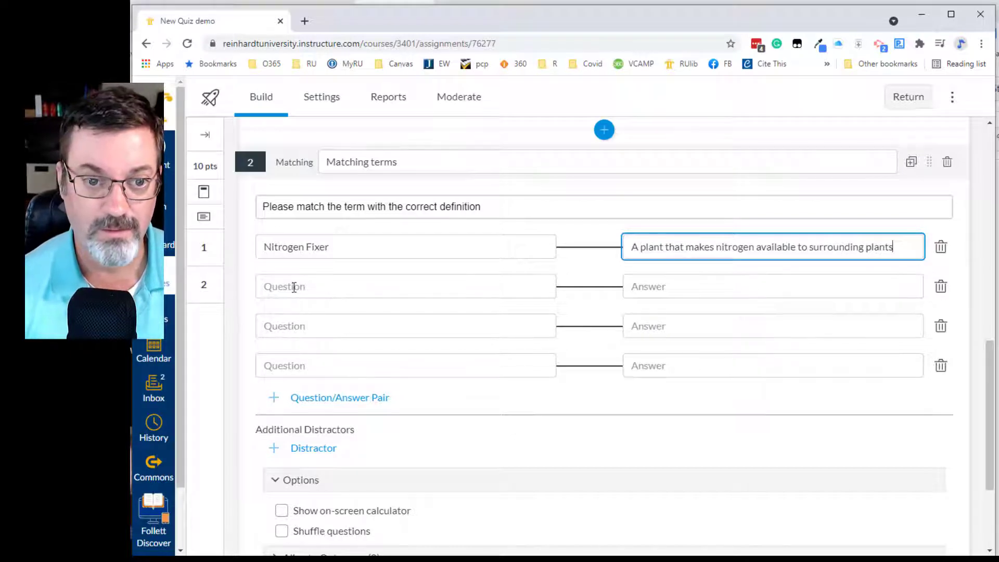
left_click(294, 287)
type("Bio Accumulater")
left_click(713, 291)
type("A plant tha")
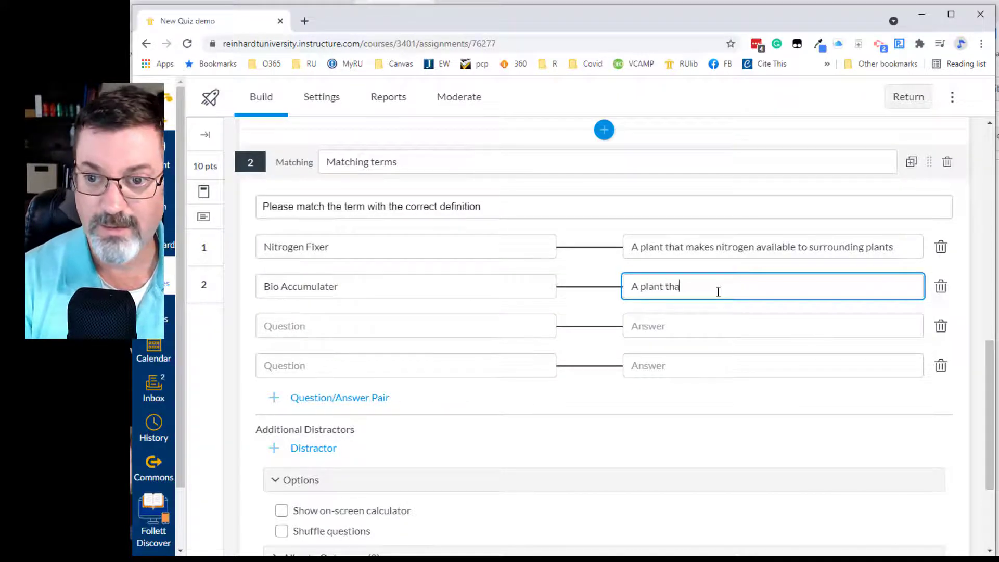
type("t makes minerals and")
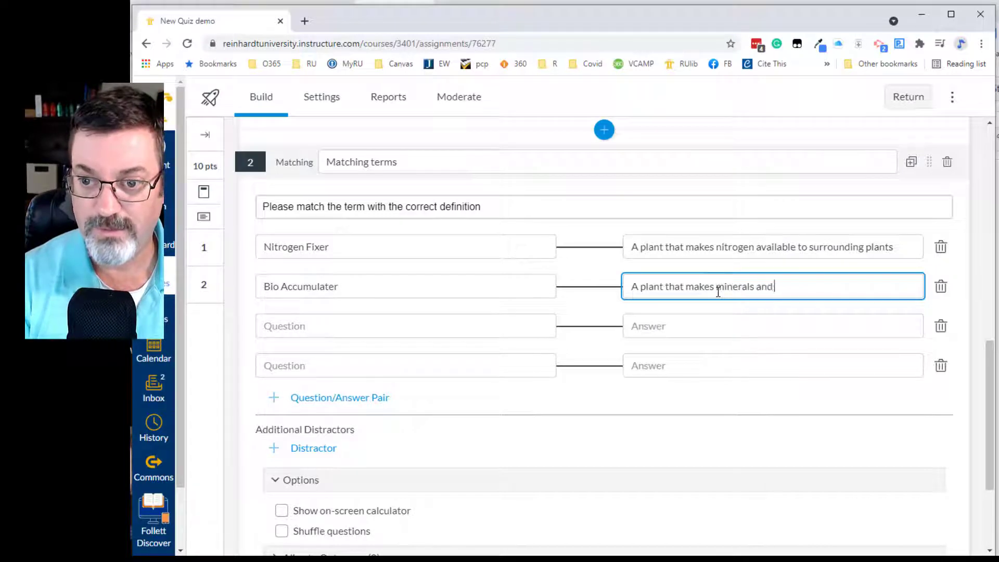
type(" other nutir")
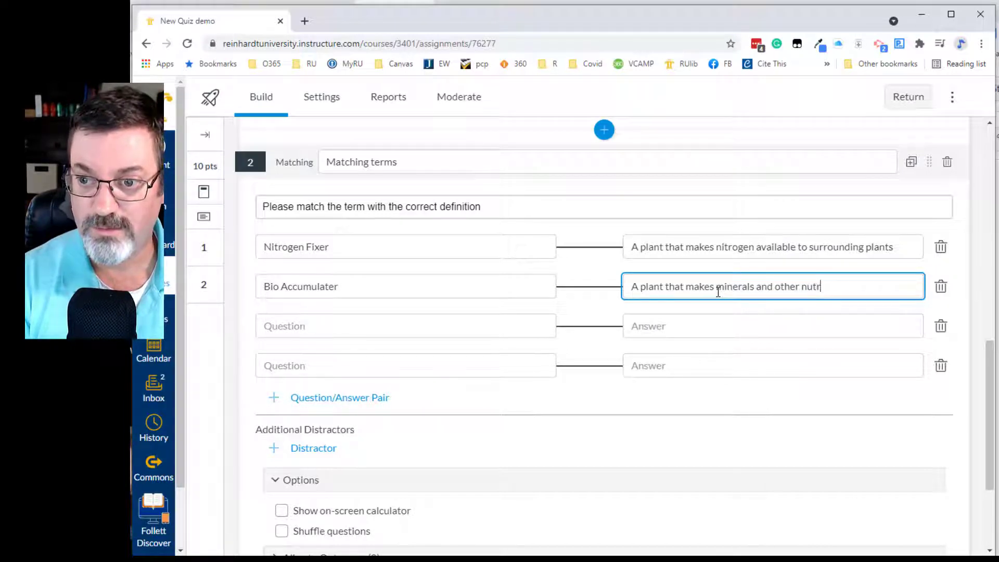
type("ients ava")
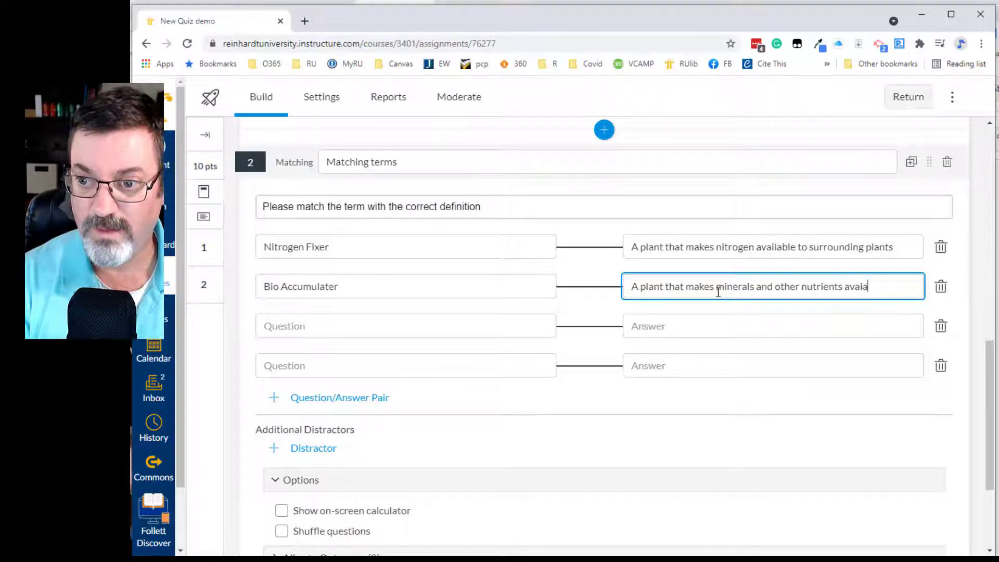
type("ilable to surr")
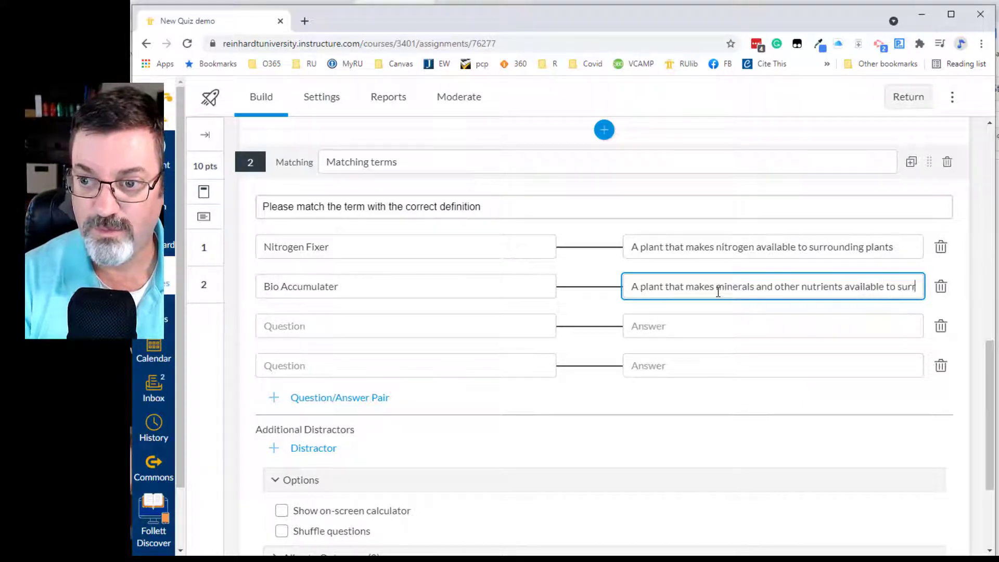
type("ound plants")
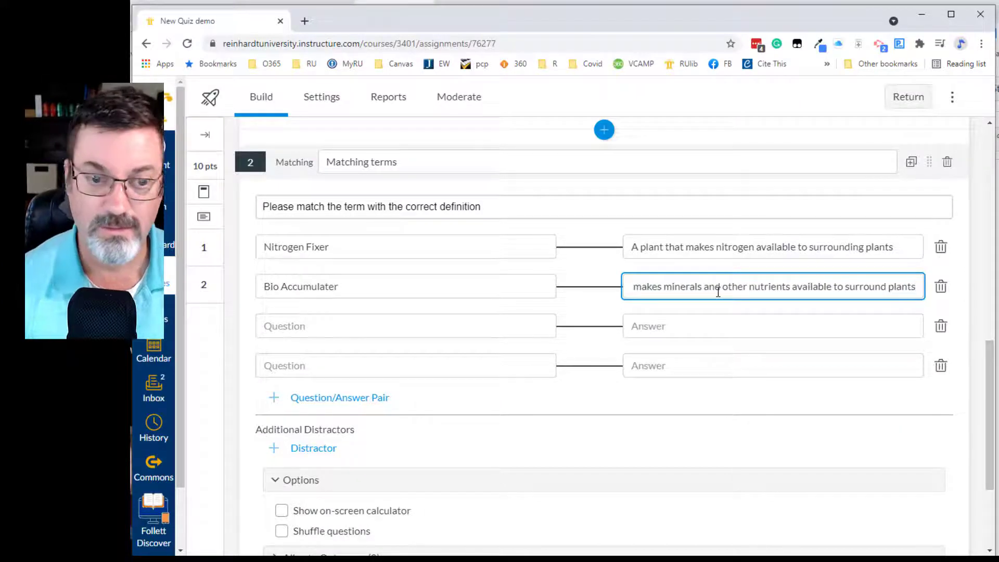
Step: Add the pair Attractor – 'Plants that bring in beneficial insects'
left_click(364, 327)
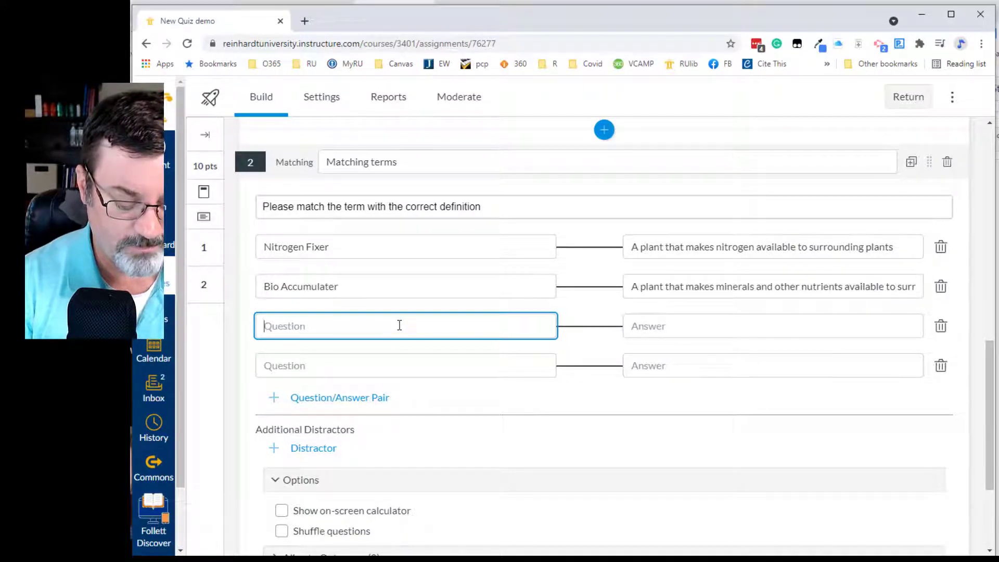
type("Attra")
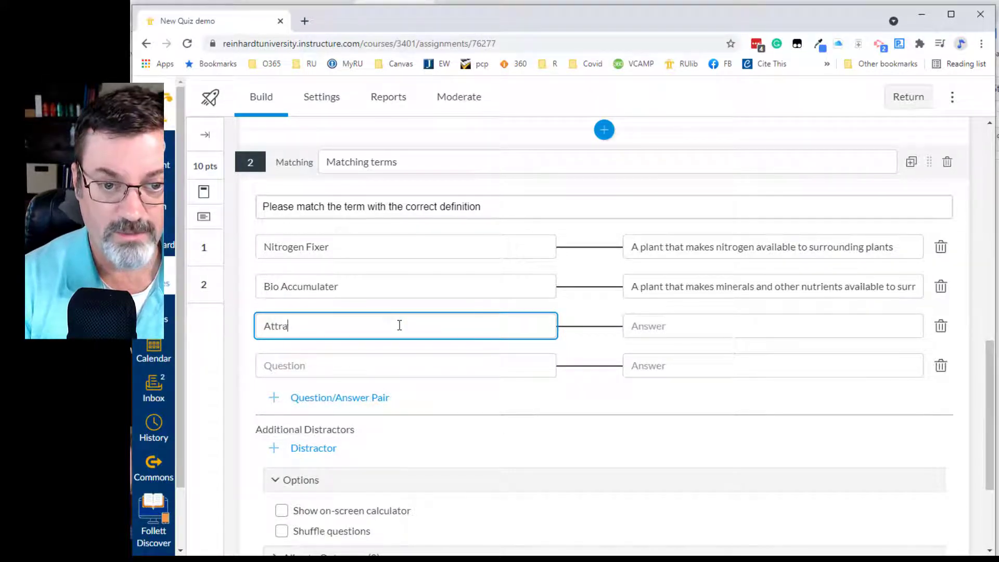
type("ctor")
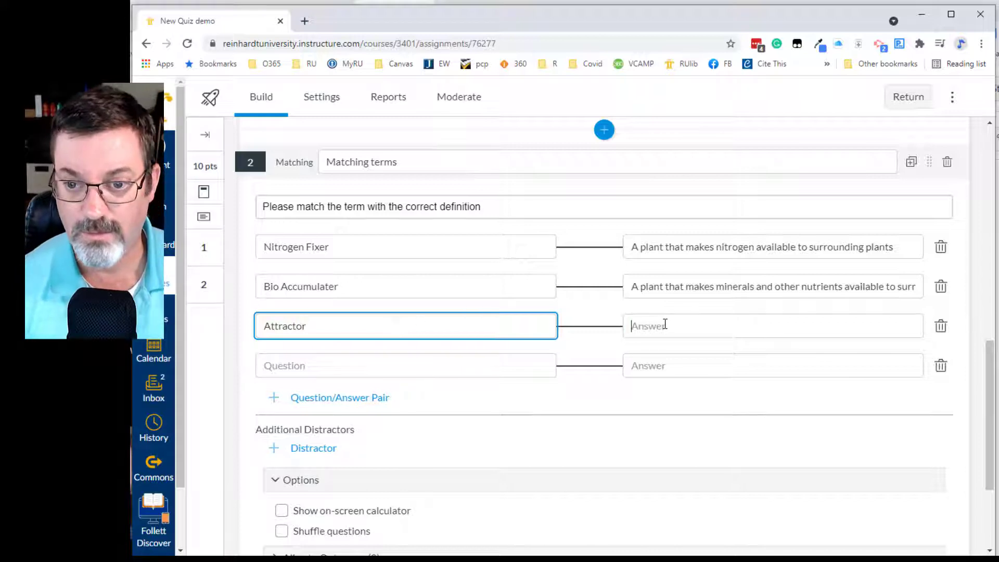
left_click(665, 324)
type("Plants")
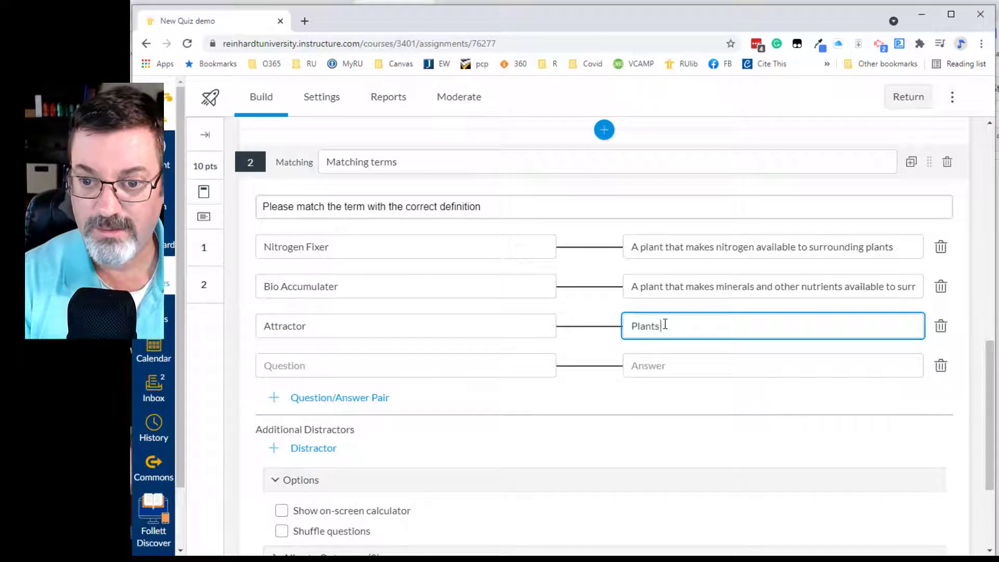
type(" that bring in ")
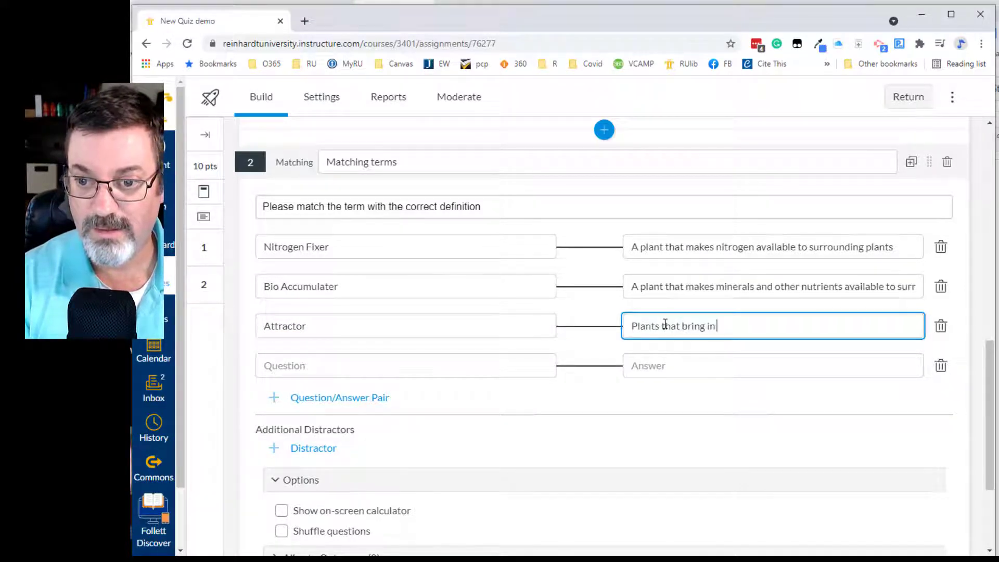
type("beneficial ins")
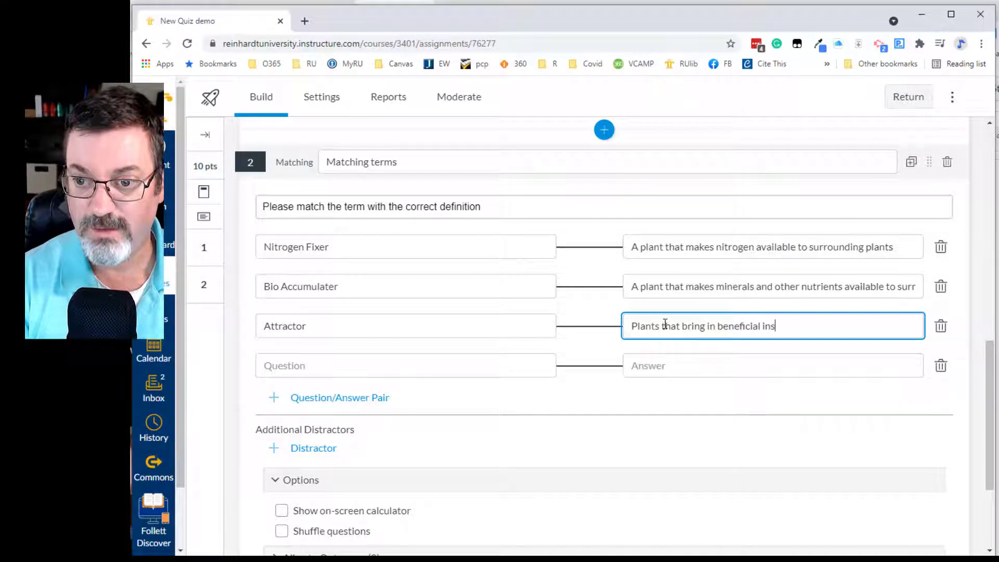
type("ects.")
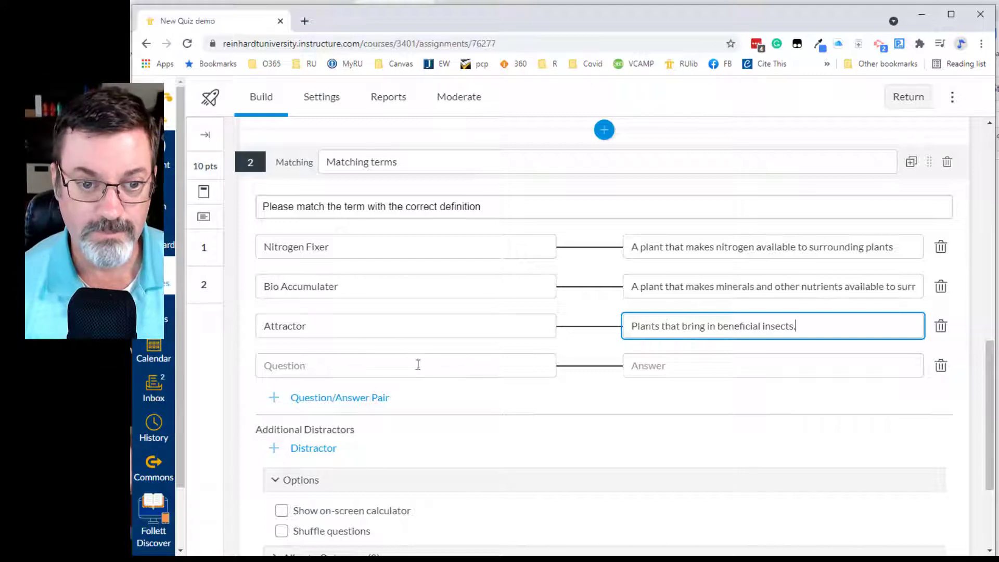
left_click(340, 360)
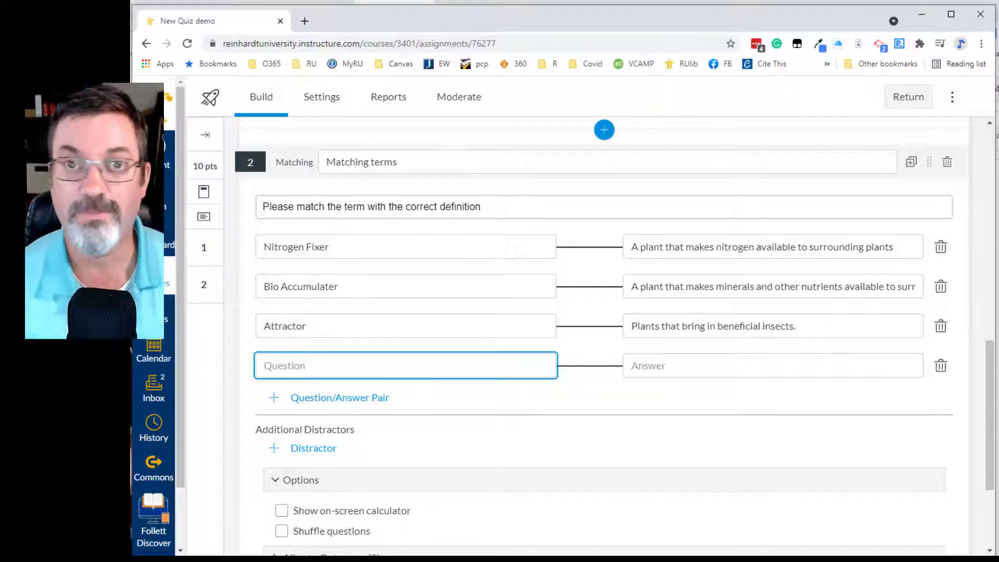
Step: Delete the empty fourth matching pair and expand the Item Banking section
left_click(940, 367)
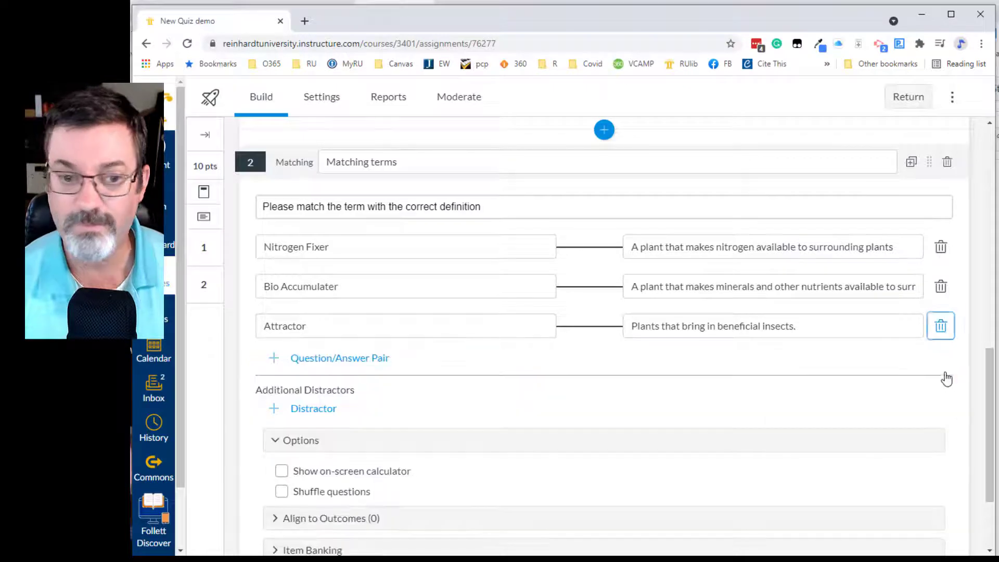
scroll(549, 424, "down", 3)
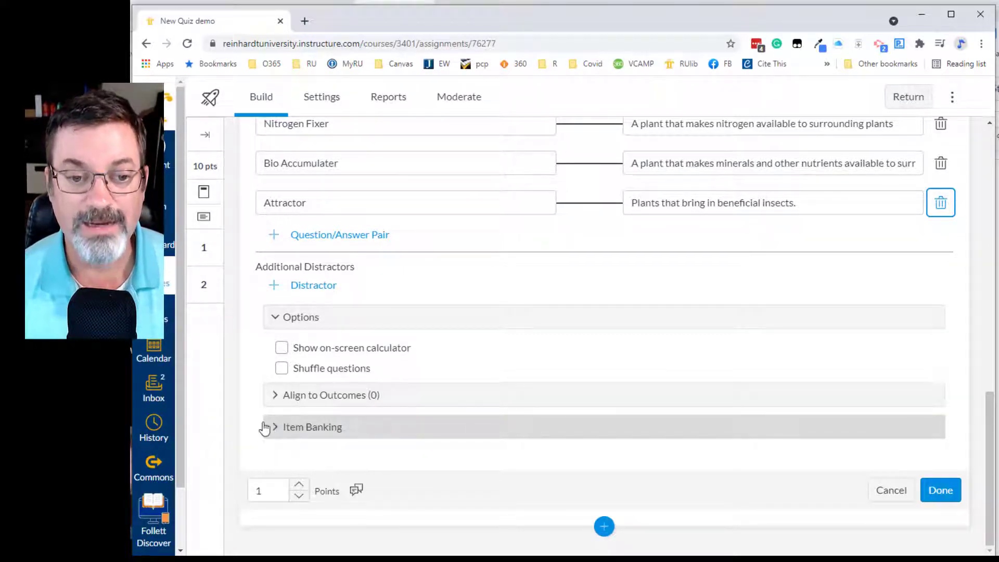
left_click(285, 430)
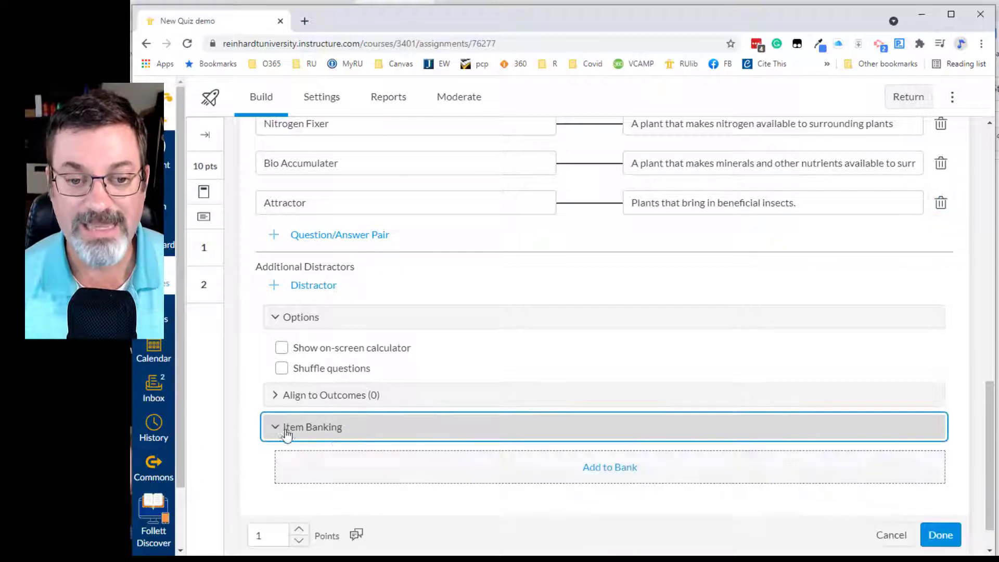
Step: Create a new item bank called 'Permy Quiz Questions' and add the matching question to it
left_click(609, 468)
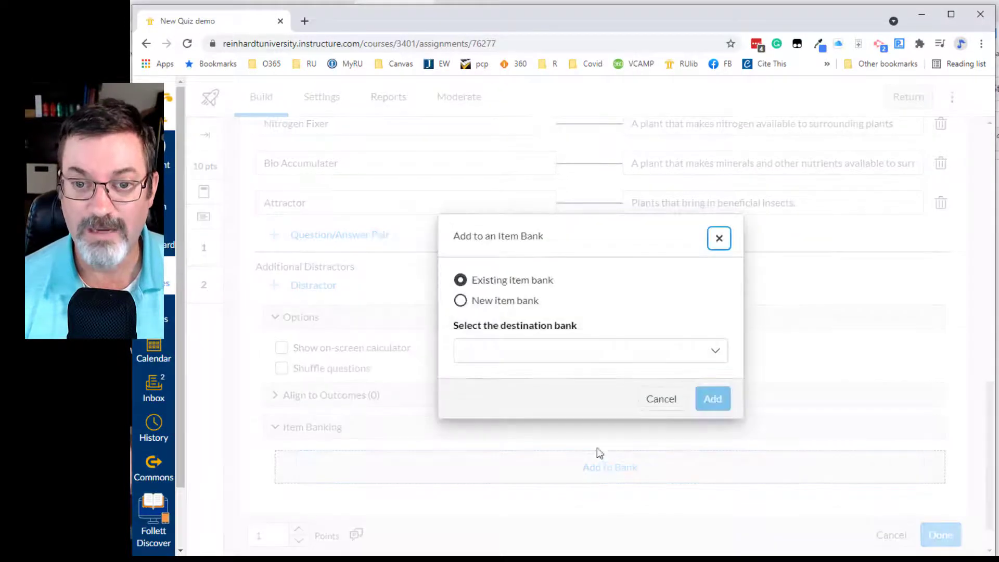
left_click(461, 302)
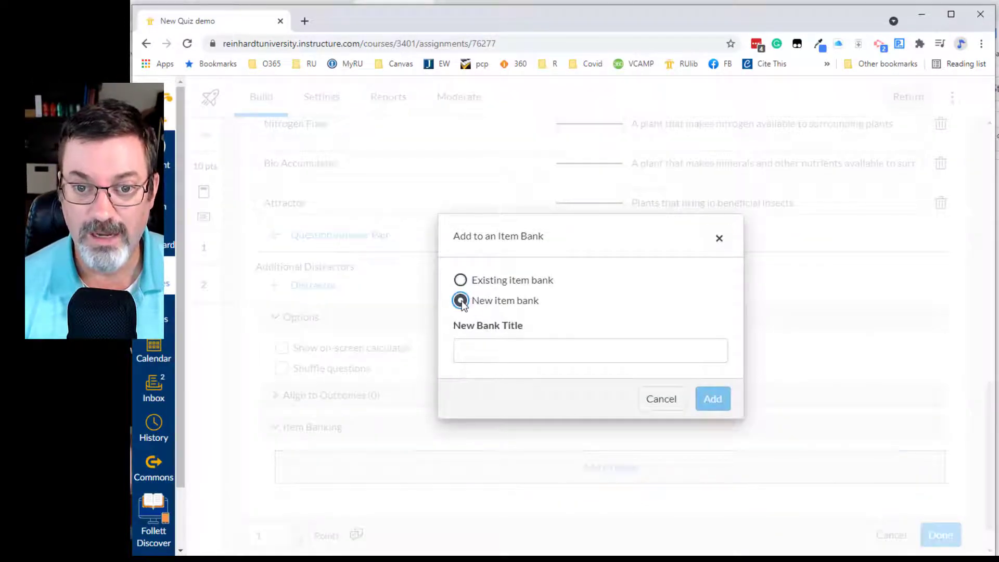
left_click(498, 348)
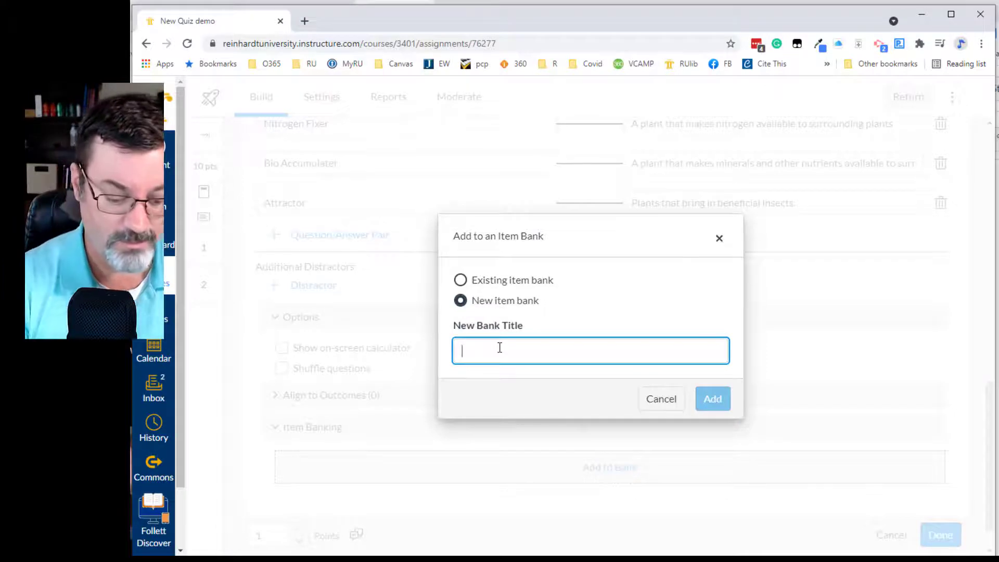
type("Permy ")
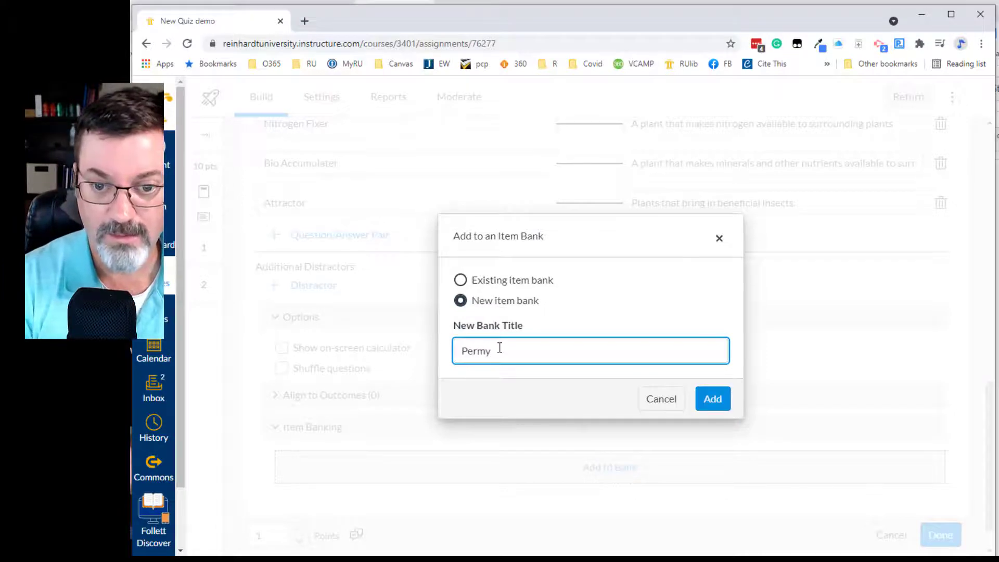
type("Quiz")
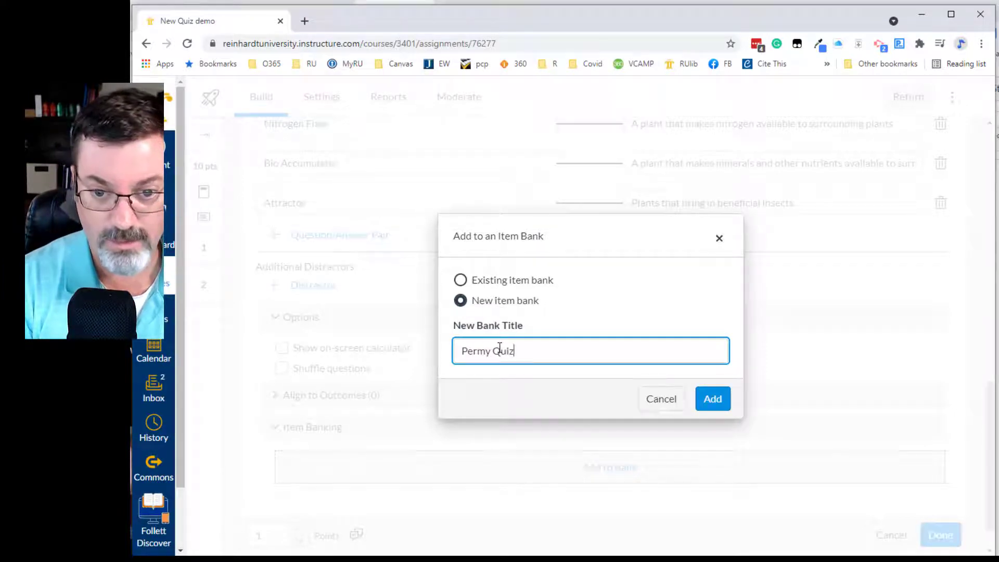
type(" Questions")
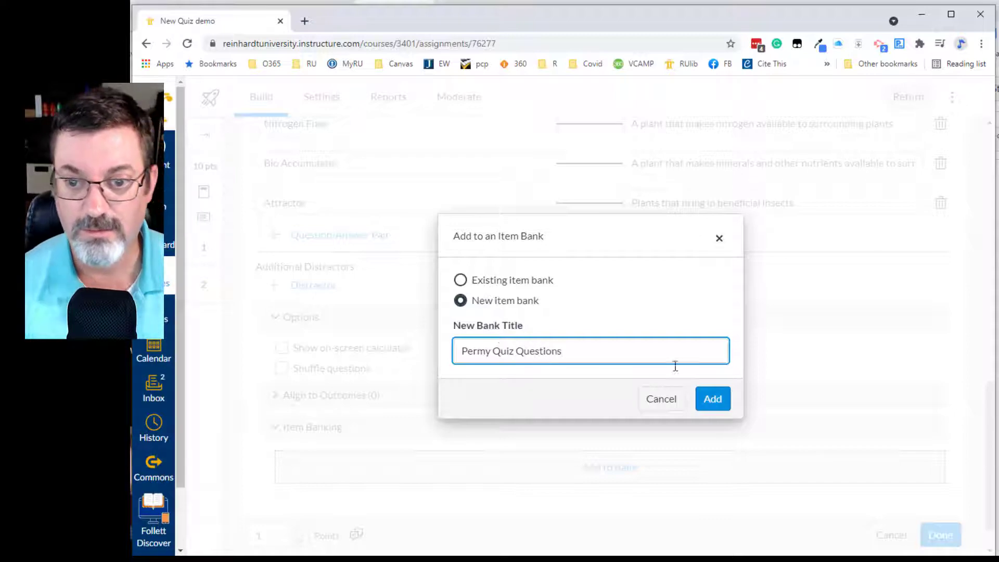
left_click(711, 401)
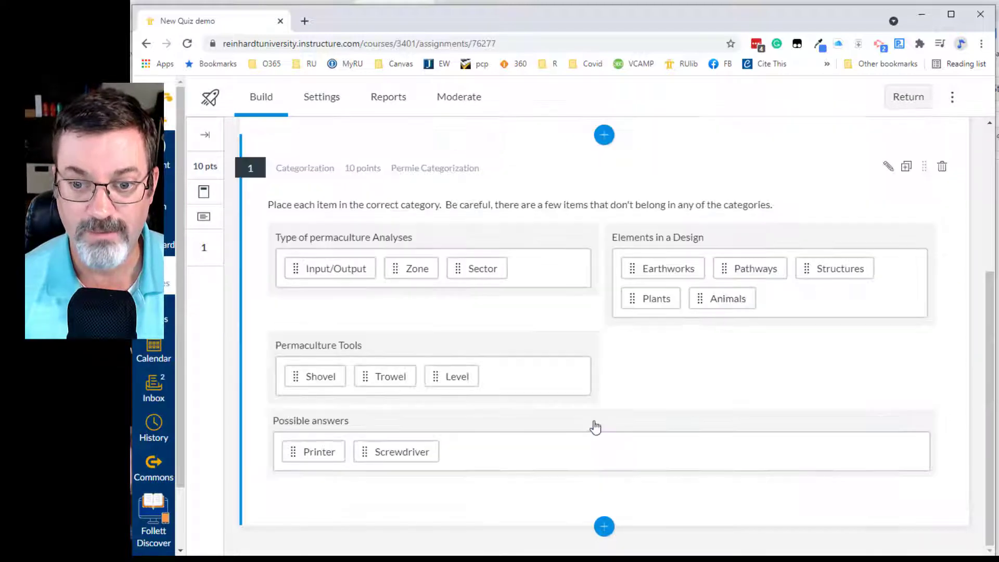
Step: Confirm the Matching terms item is in the 'Permy Quiz Questions' bank, then return to the quiz
scroll(564, 395, "down", 1)
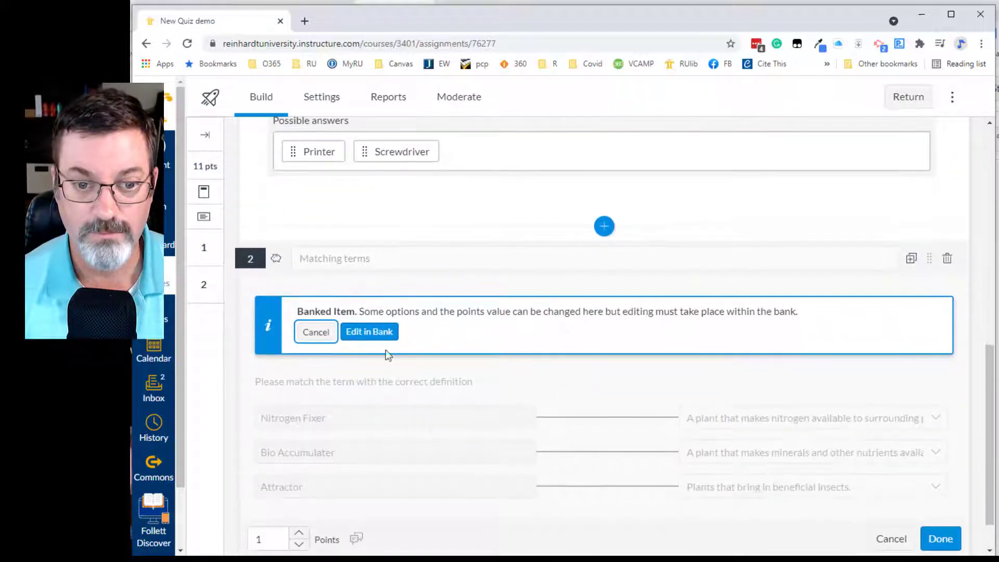
left_click(319, 335)
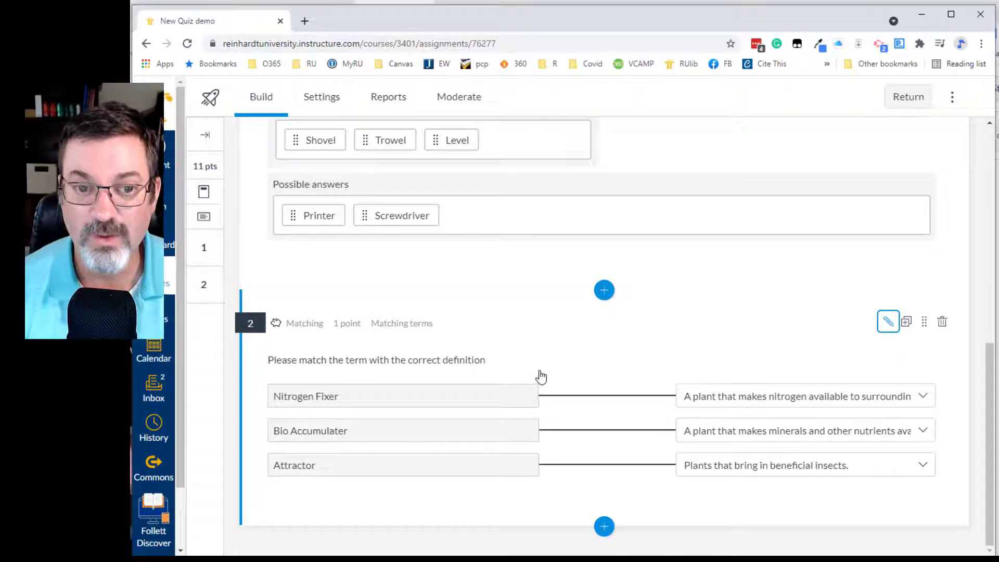
left_click(573, 363)
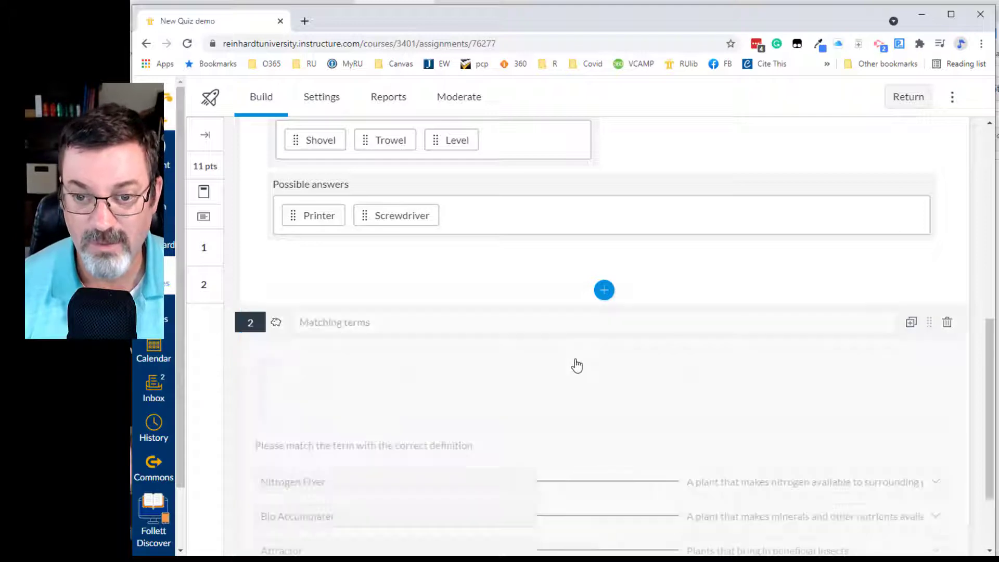
left_click(363, 399)
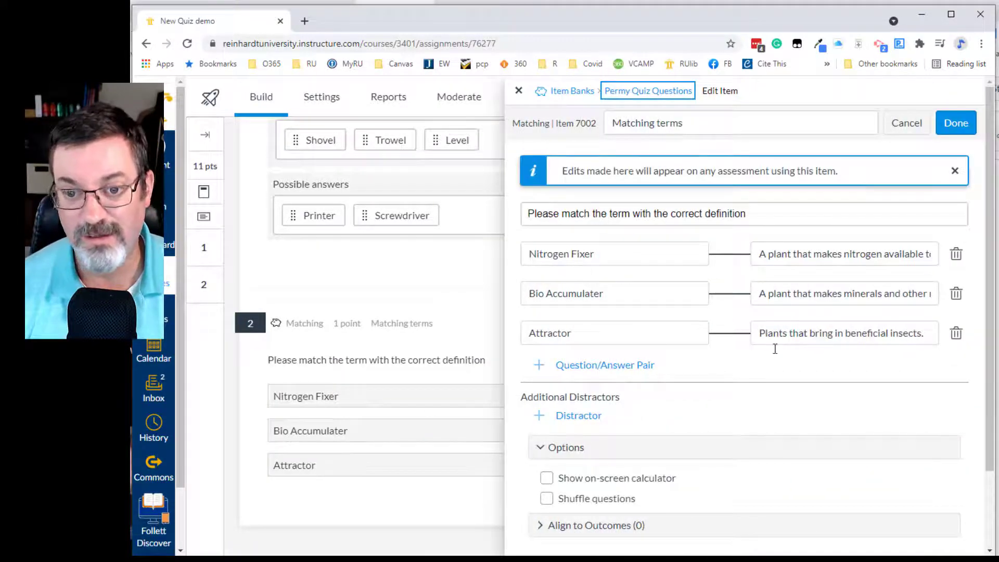
left_click(955, 123)
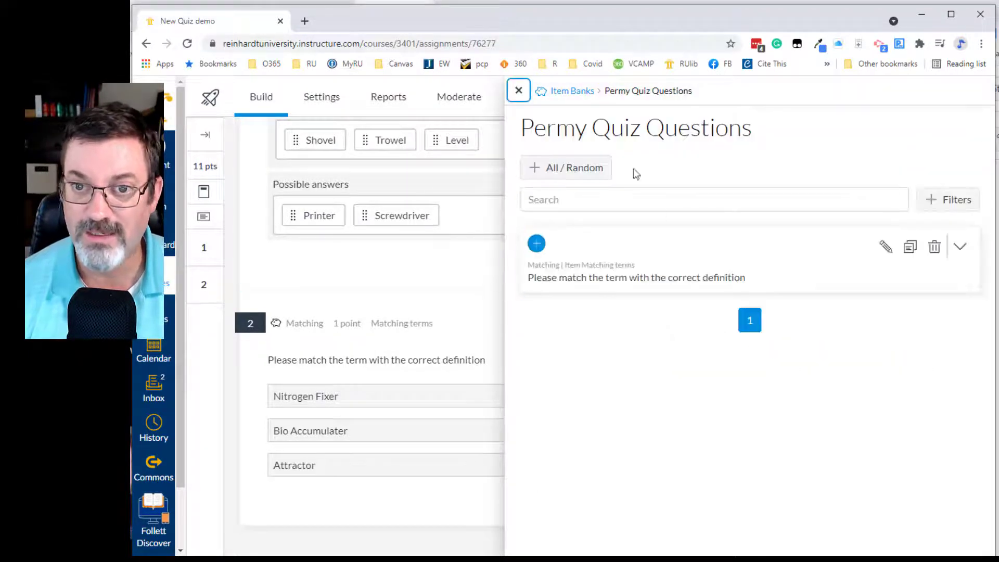
left_click(519, 91)
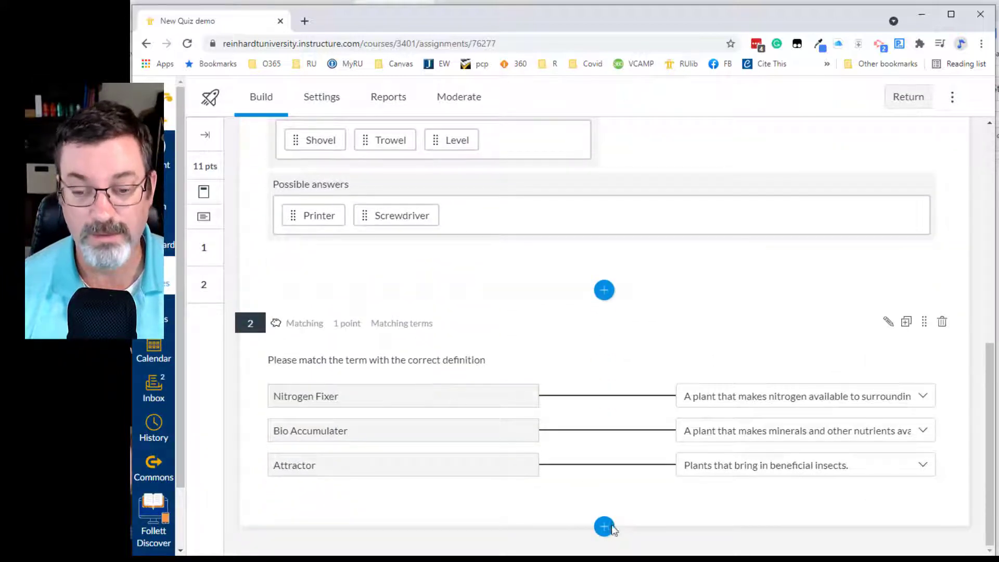
Step: Insert Multiple Choice question 3 'Multi Choice' asking 'Which of the following plants is a nitrogen fixer?'
left_click(604, 526)
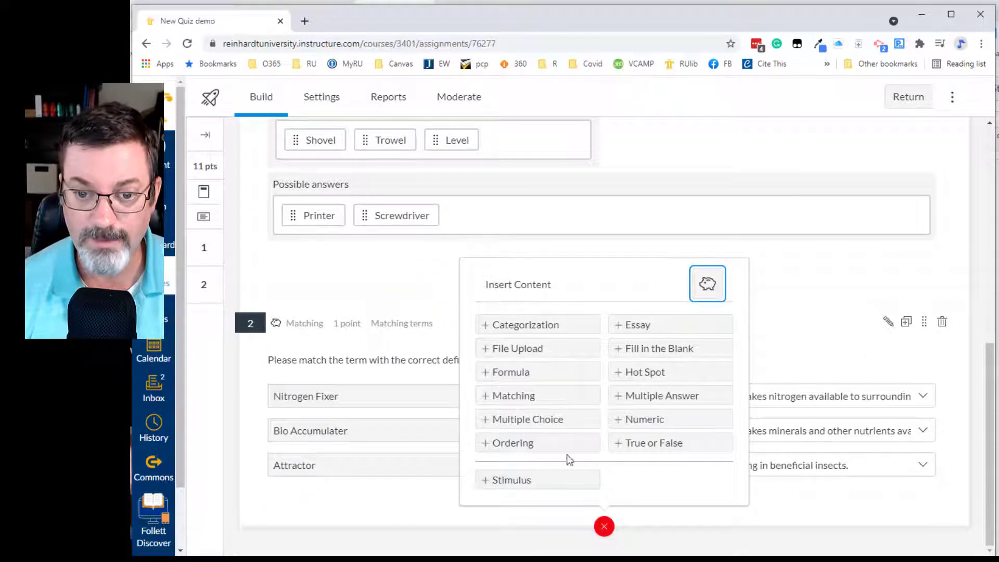
left_click(537, 425)
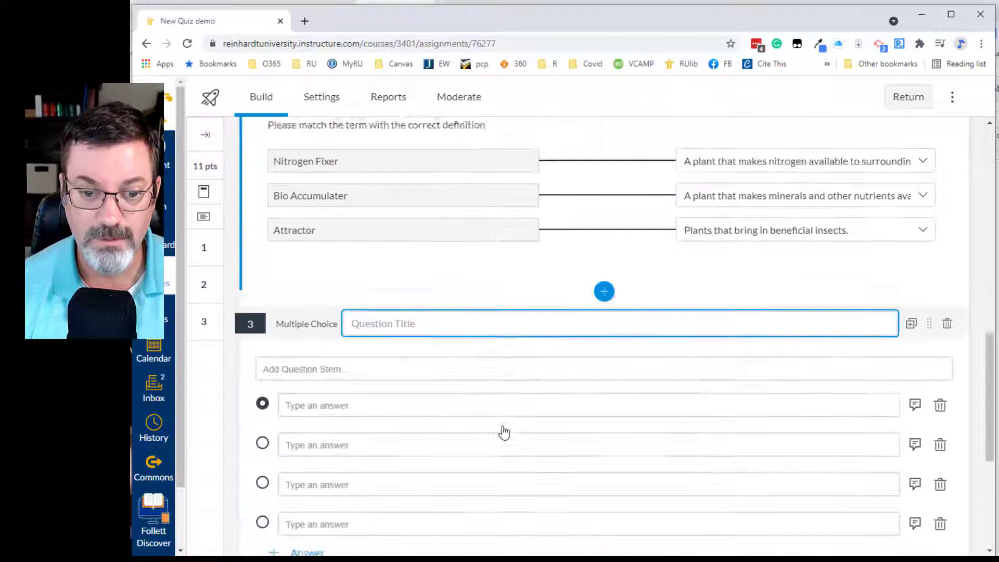
type("Mutti Choice")
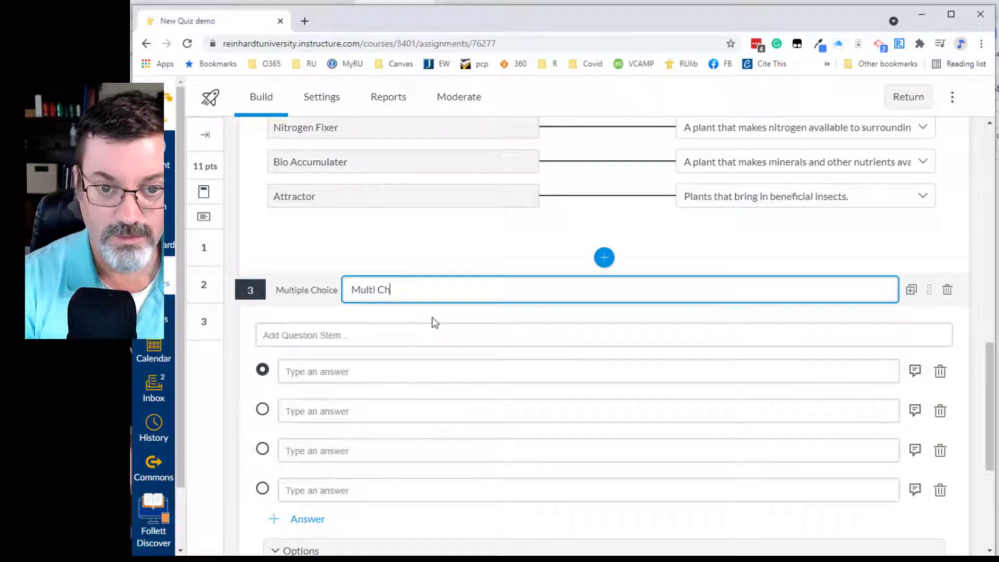
left_click(357, 338)
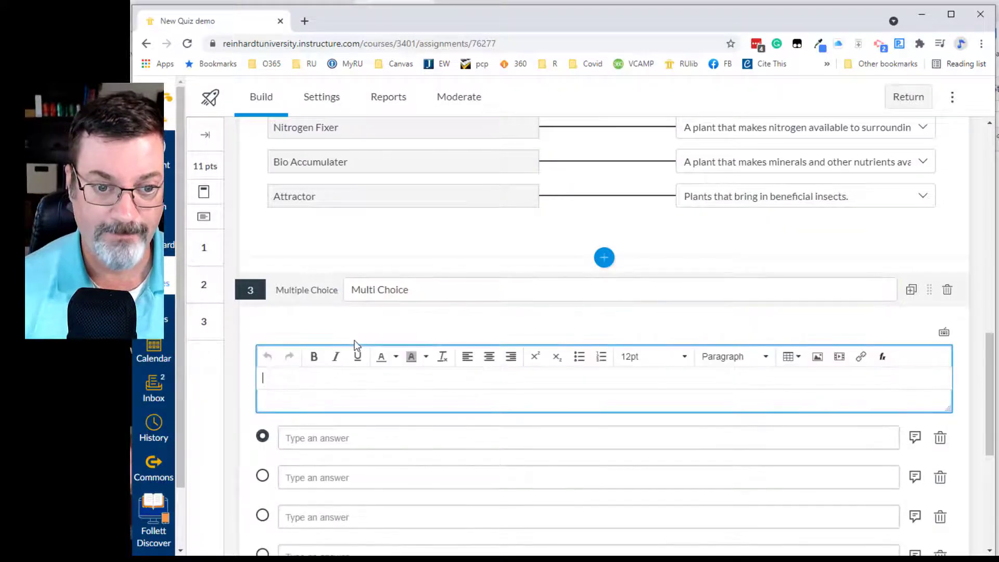
type("Which ")
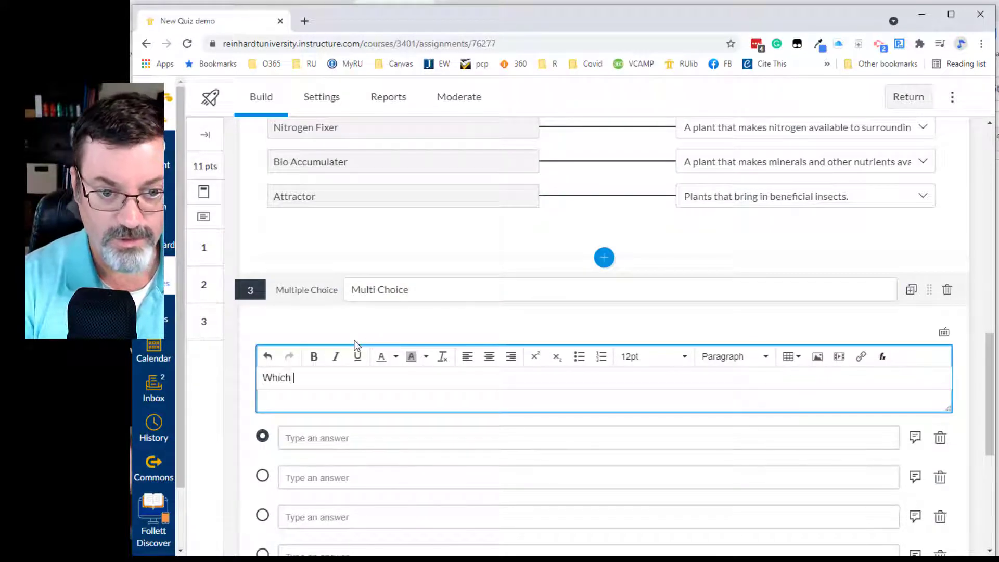
type("of the following plants")
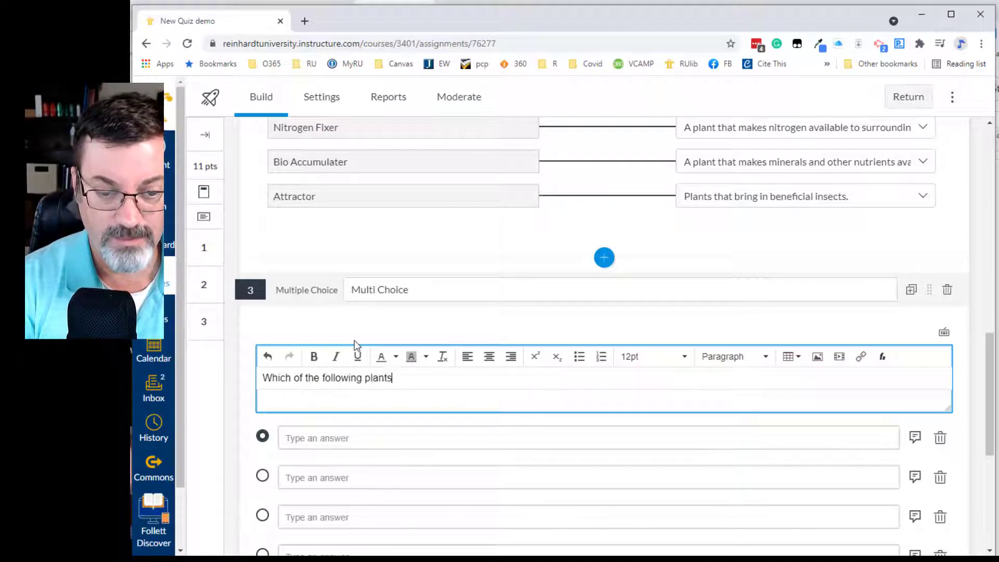
type(" is a nitrogen fixer?")
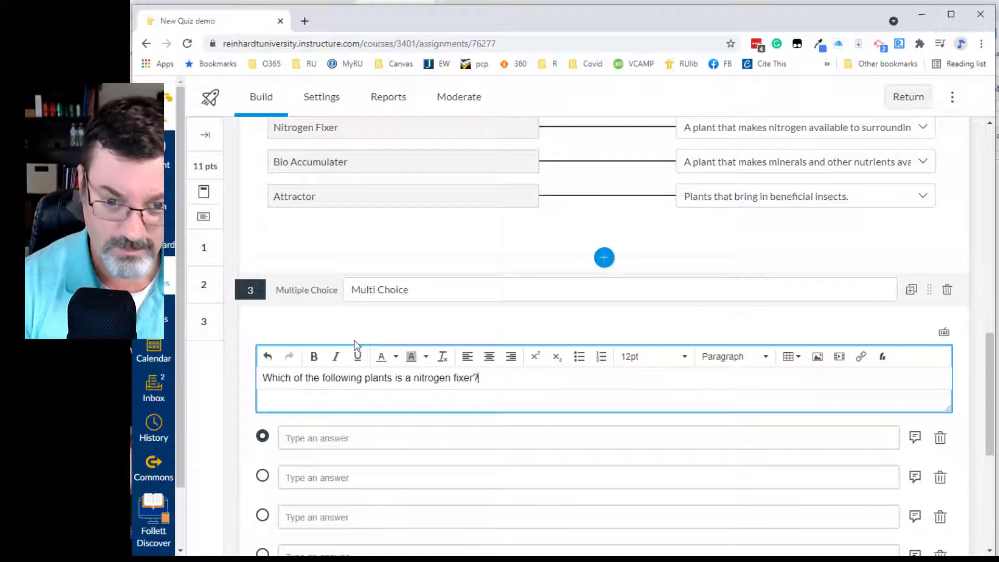
scroll(355, 343, "down", 3)
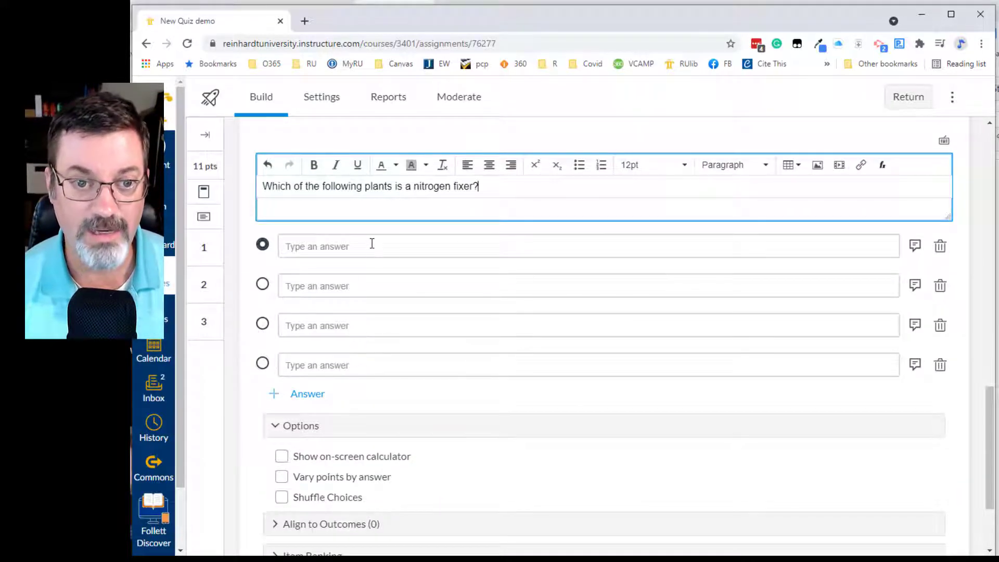
Step: Mark the first answer correct and enter it as 'Mimosa Tree'
left_click(372, 245)
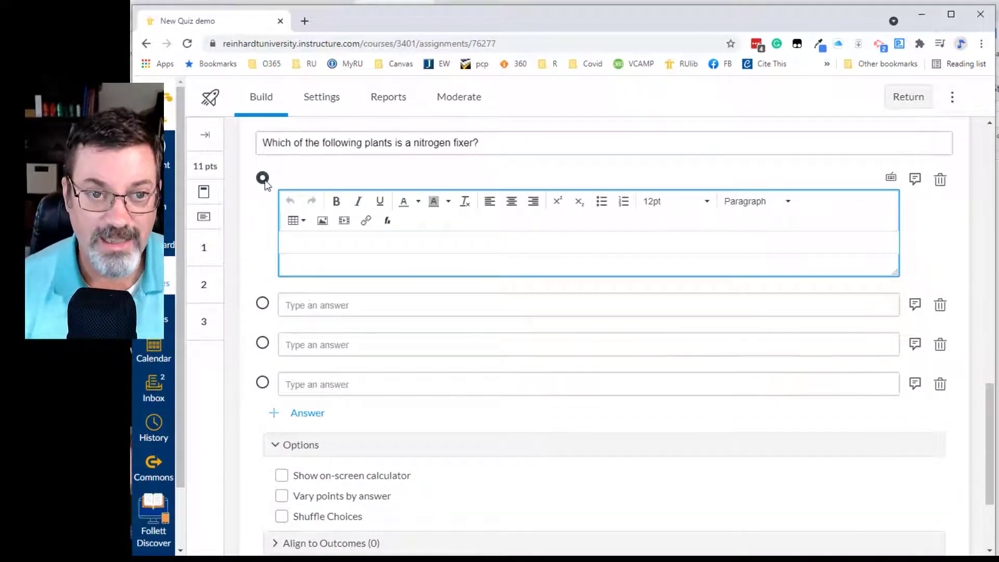
left_click(262, 306)
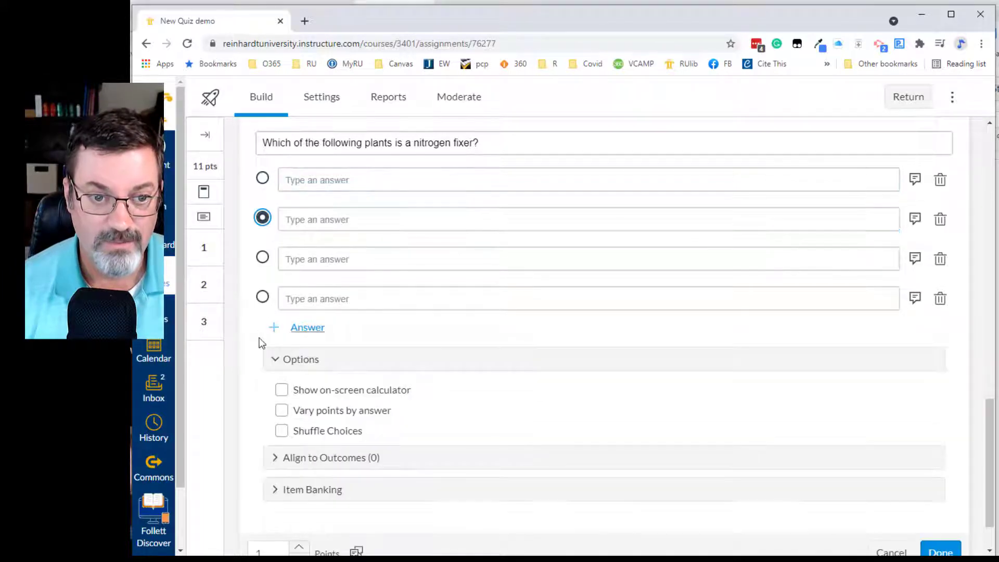
left_click(262, 257)
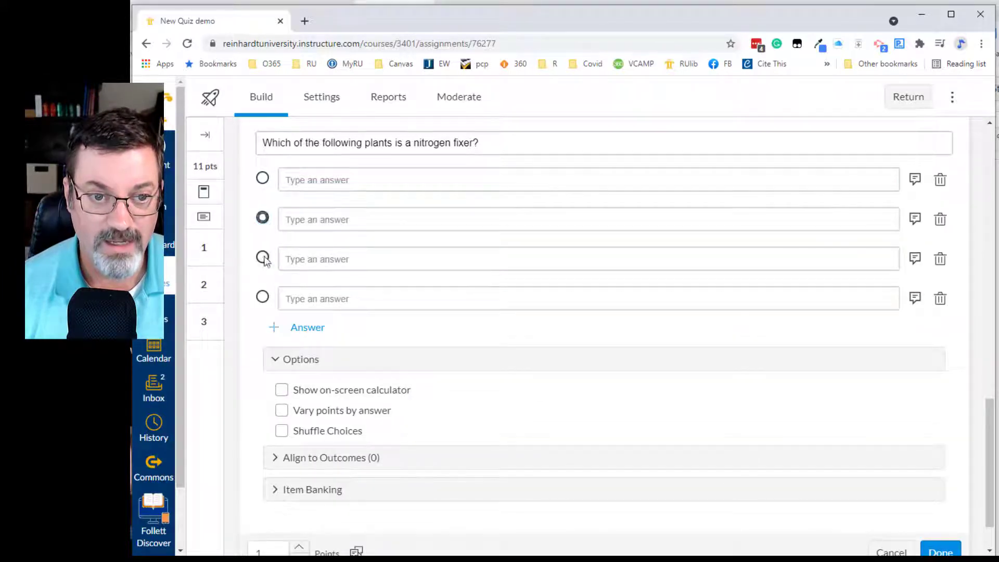
left_click(262, 178)
left_click(346, 182)
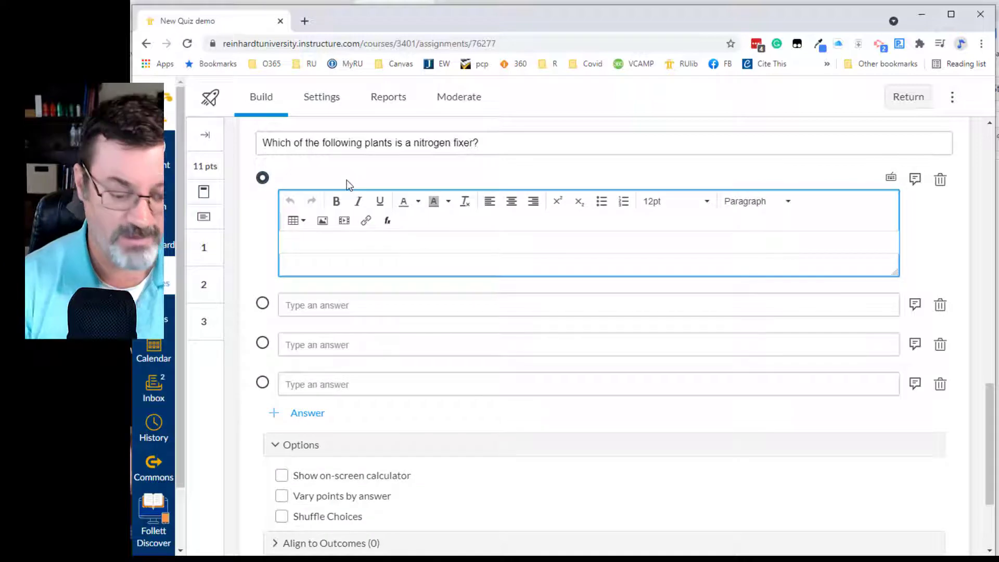
type("Mimosa Tree")
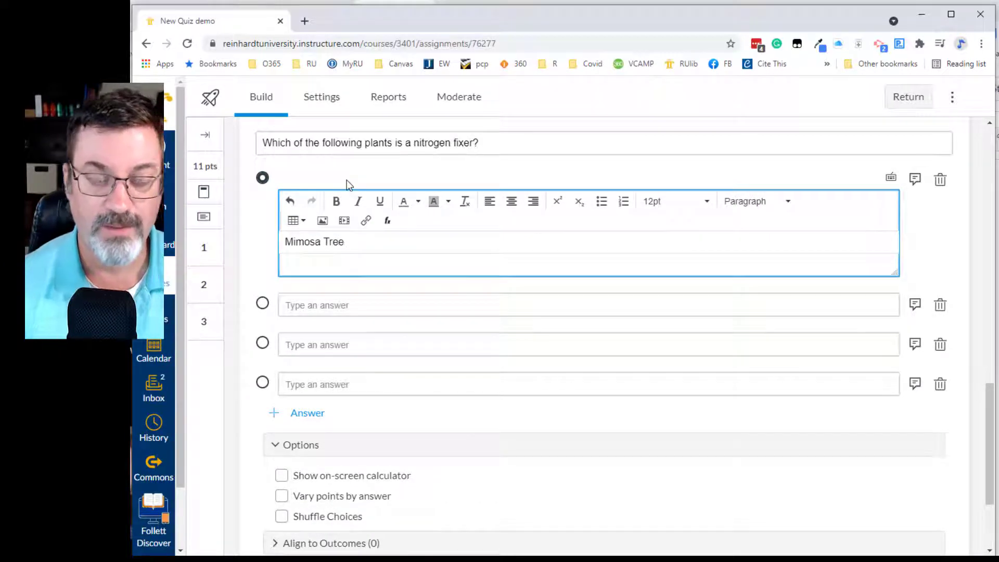
Step: Fill the remaining answers with Squash, Tomato and Apple Tree
left_click(338, 308)
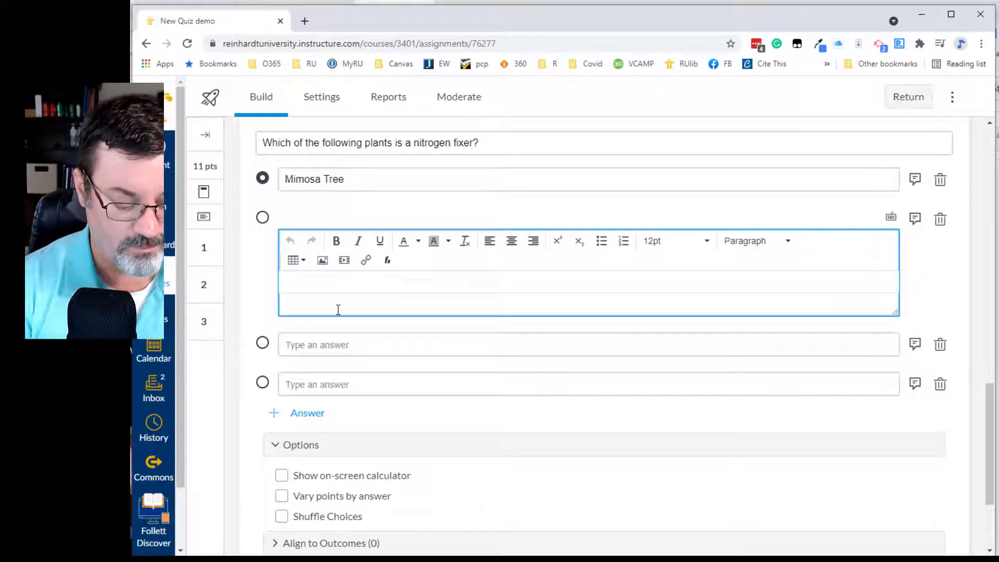
type("Squaa")
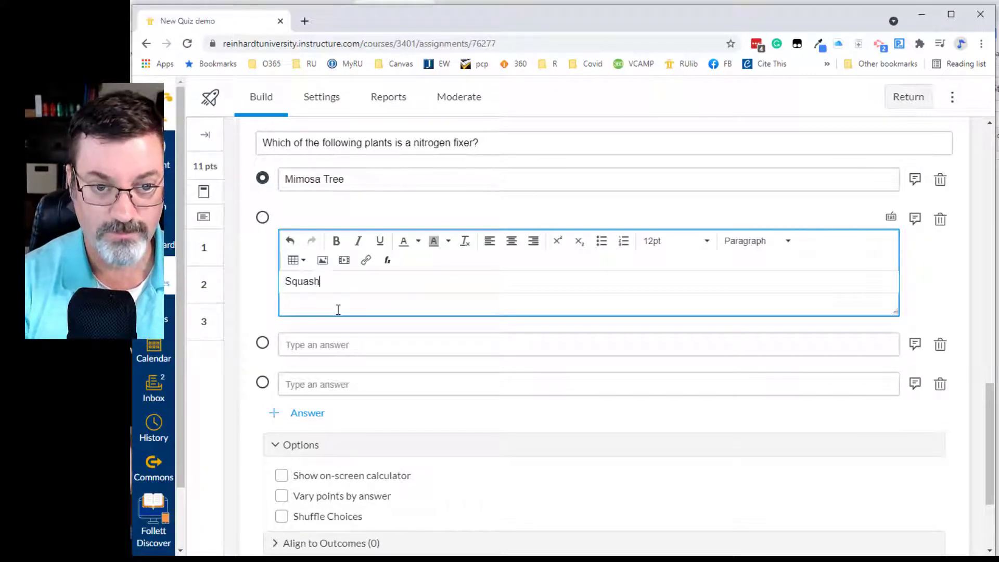
left_click(342, 346)
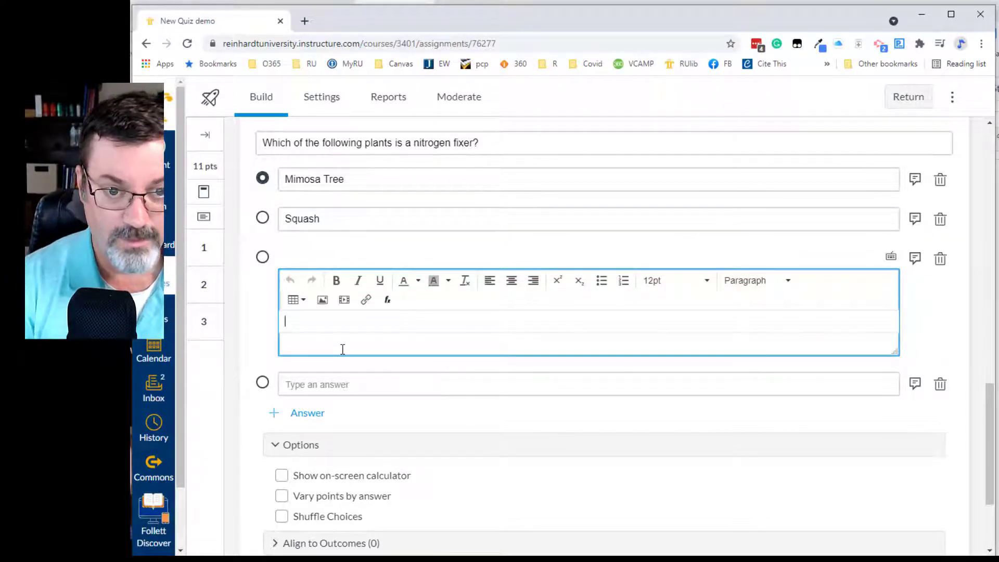
type("Tomato")
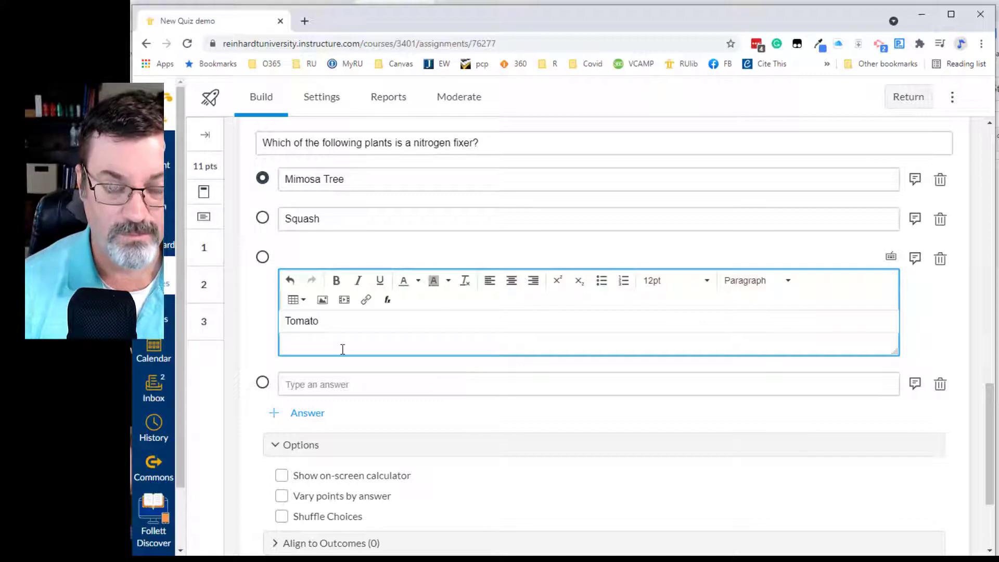
left_click(328, 383)
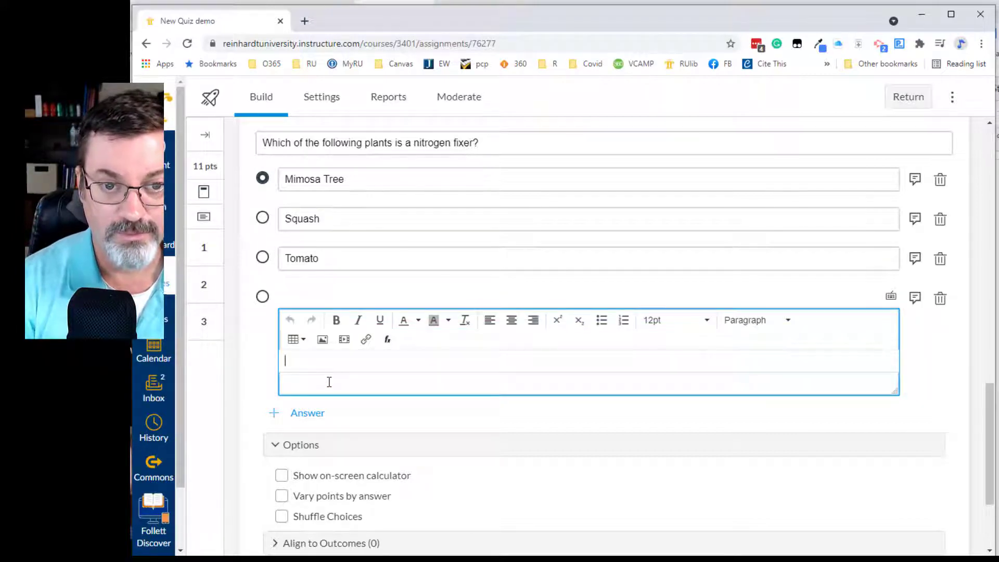
type("Apple Tree")
scroll(348, 390, "down", 2)
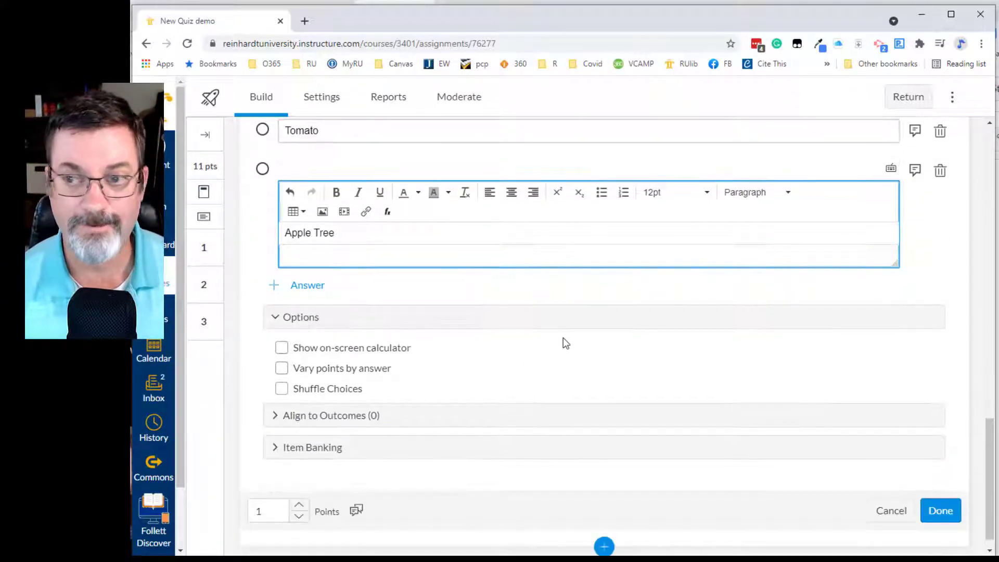
scroll(530, 343, "up", 1)
left_click(489, 358)
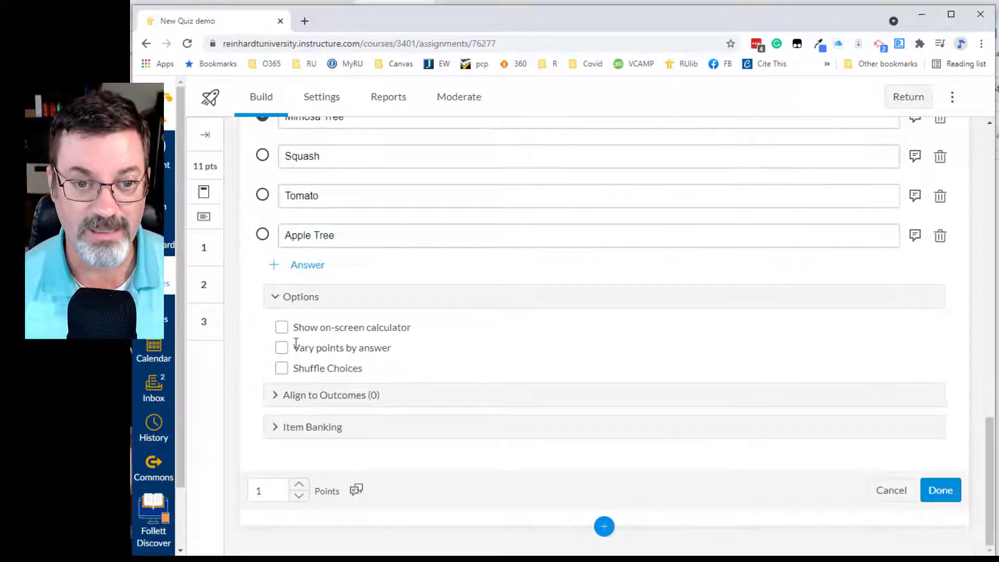
scroll(505, 276, "up", 2)
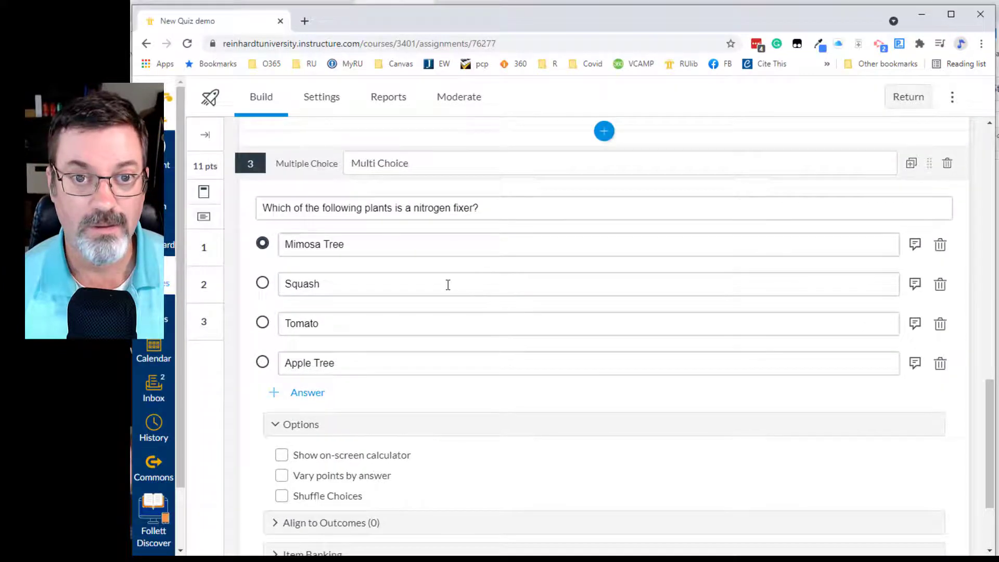
scroll(473, 302, "down", 2)
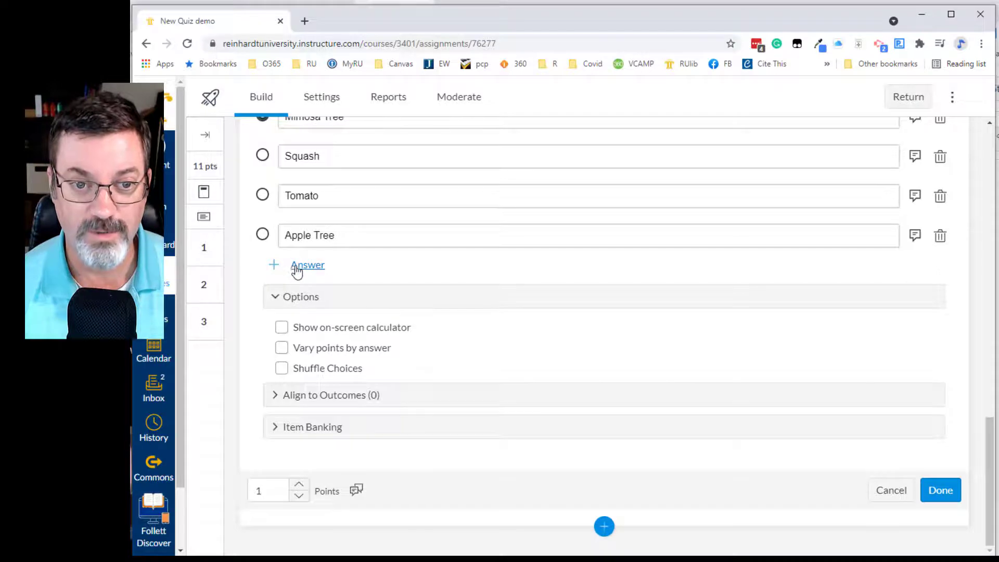
Step: Turn on Shuffle Choices for question 3, set it to 5 points, and save it
left_click(295, 266)
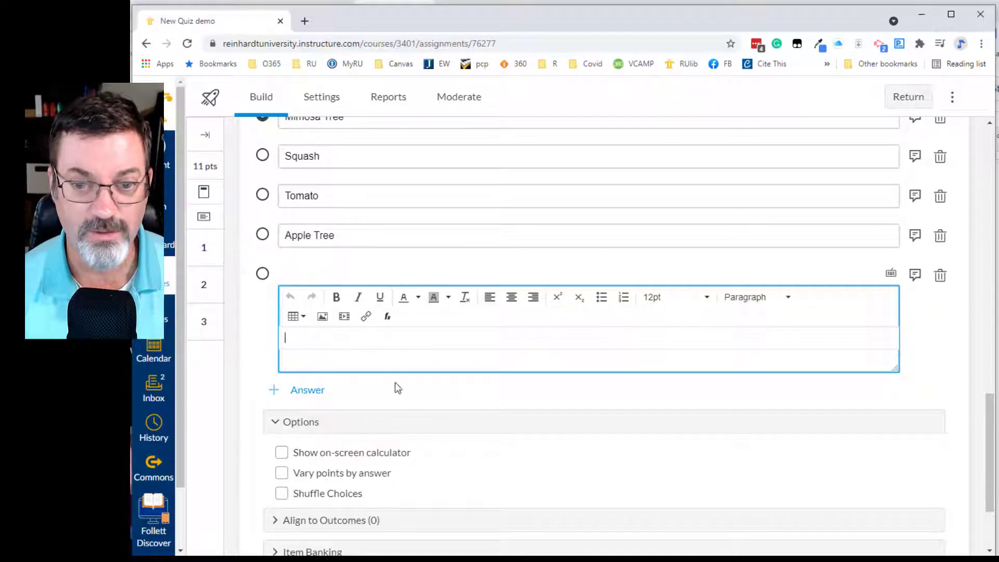
left_click(940, 275)
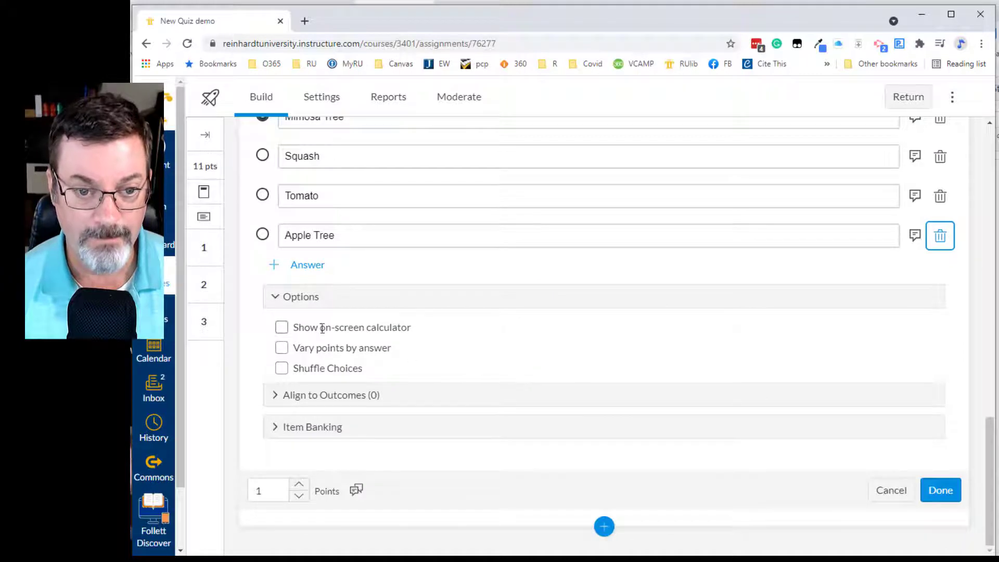
left_click(282, 370)
scroll(449, 323, "up", 3)
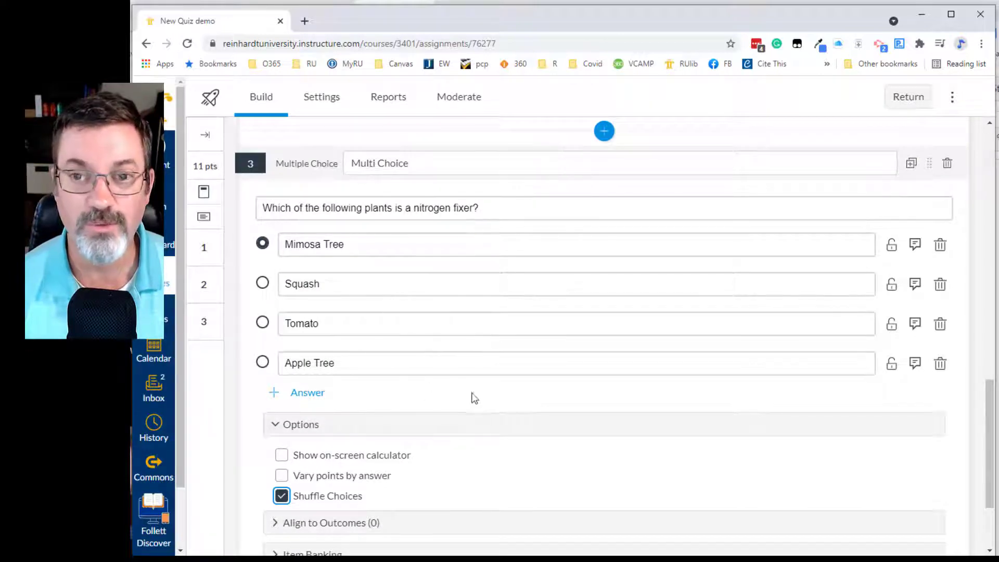
scroll(483, 398, "down", 3)
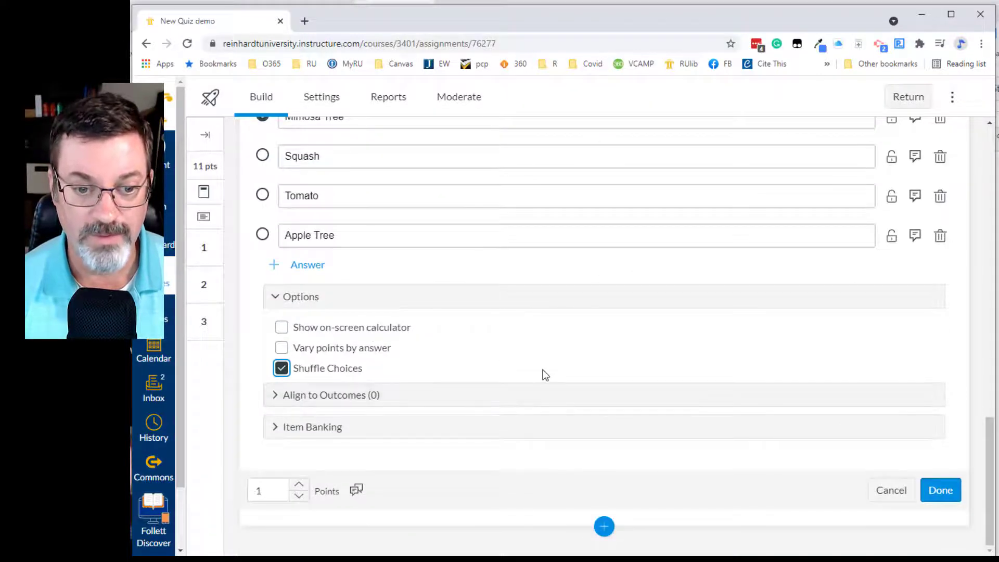
triple_click(297, 485)
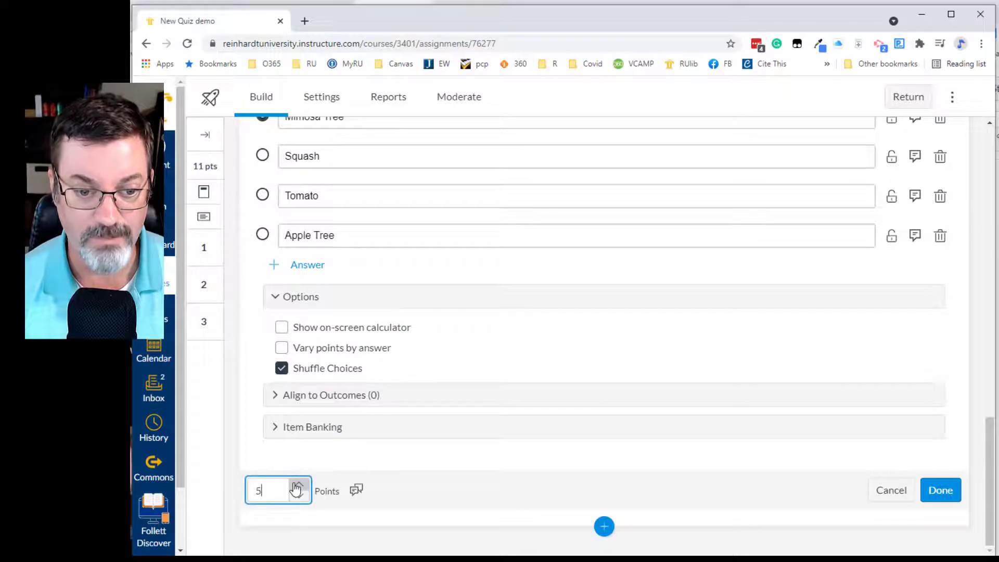
left_click(942, 499)
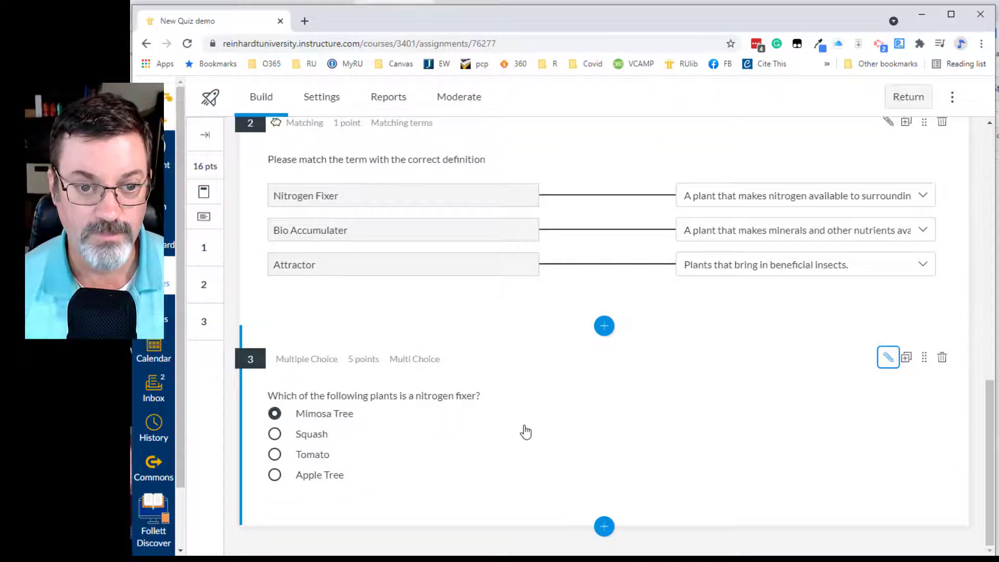
scroll(525, 432, "up", 3)
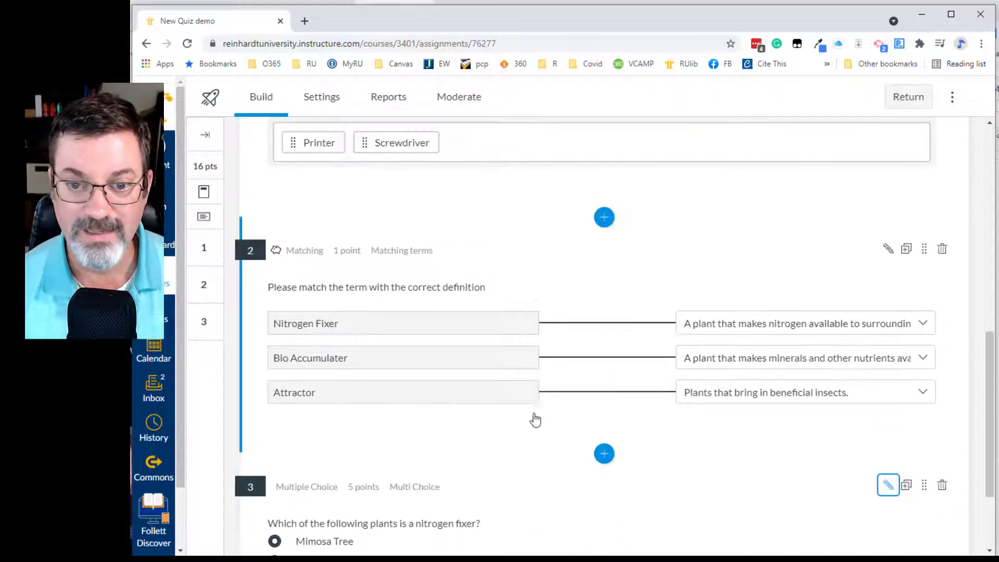
left_click(586, 292)
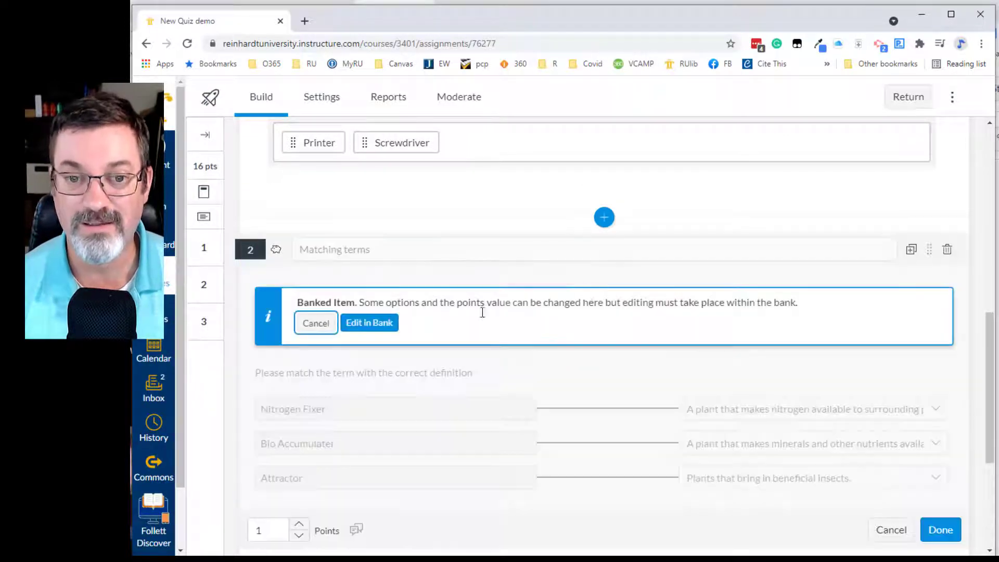
left_click(398, 327)
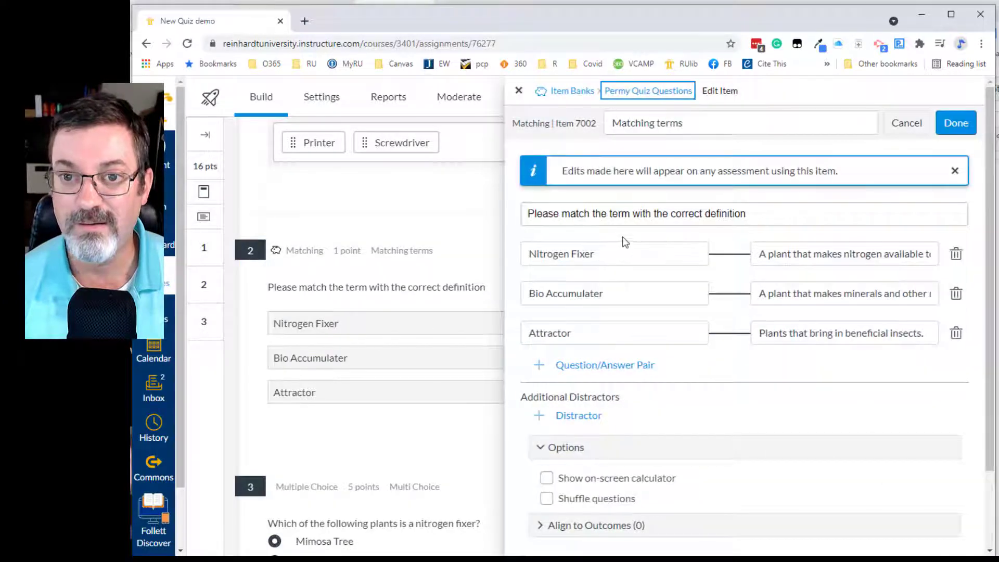
scroll(648, 219, "down", 3)
scroll(642, 229, "up", 3)
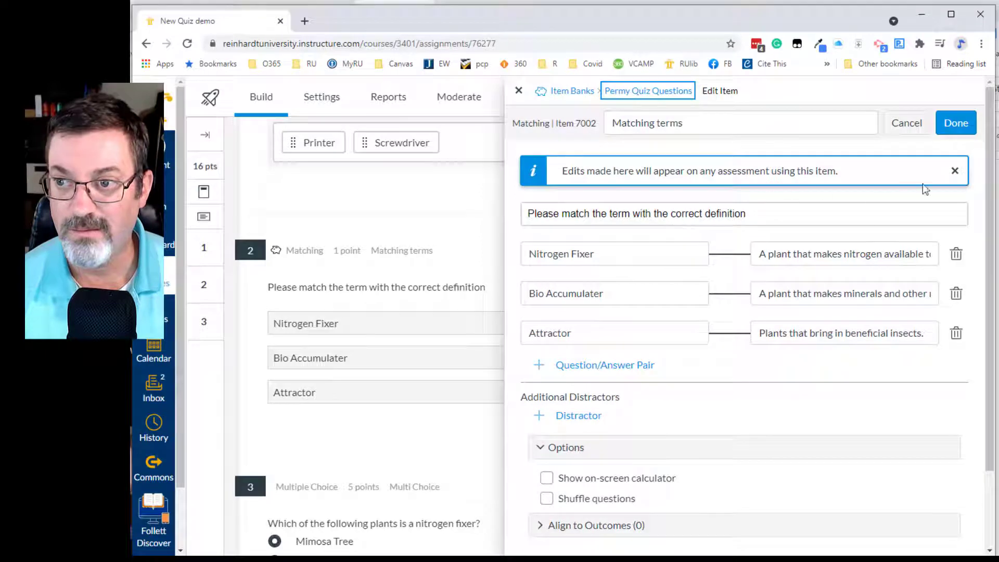
left_click(954, 171)
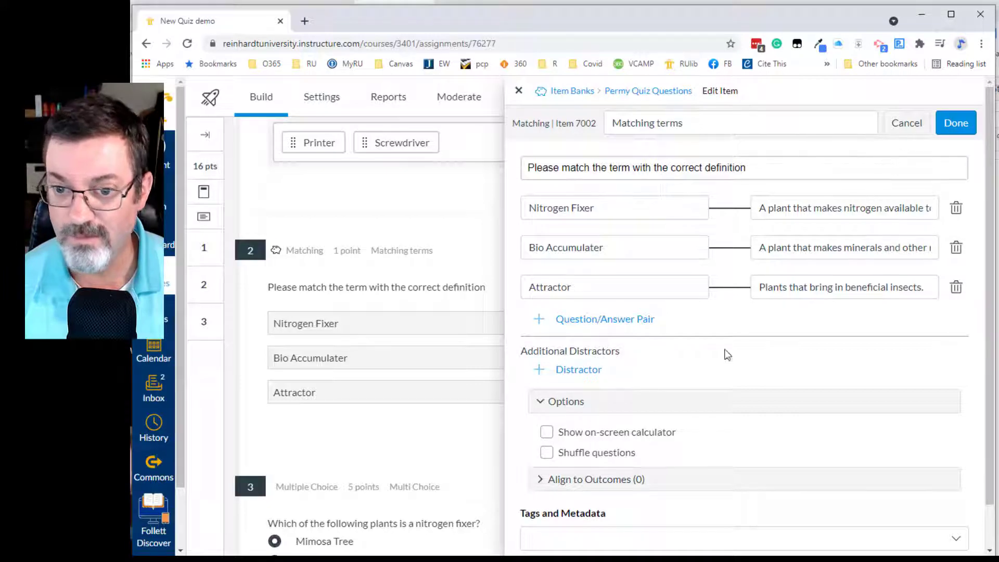
scroll(692, 414, "down", 1)
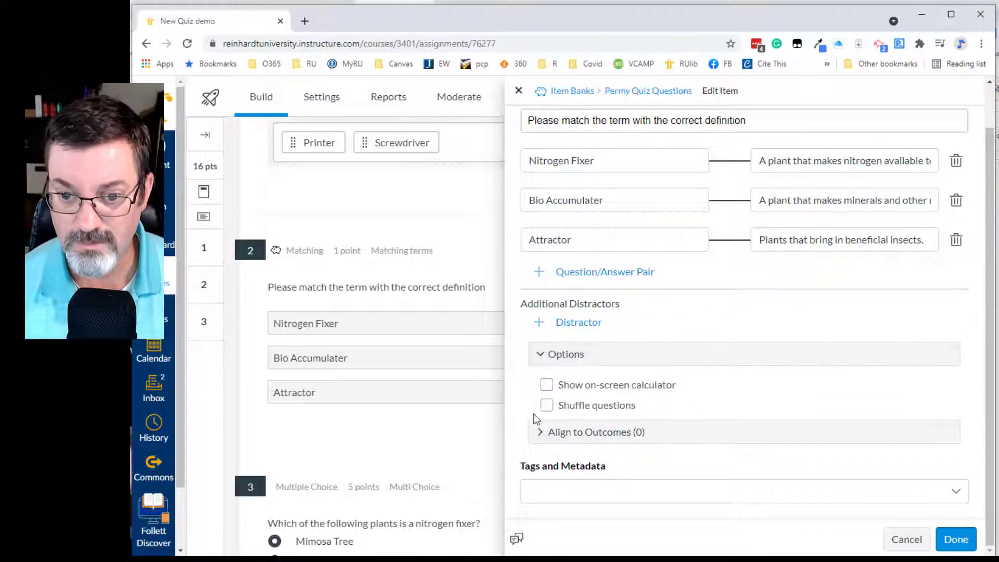
left_click(541, 432)
left_click(542, 433)
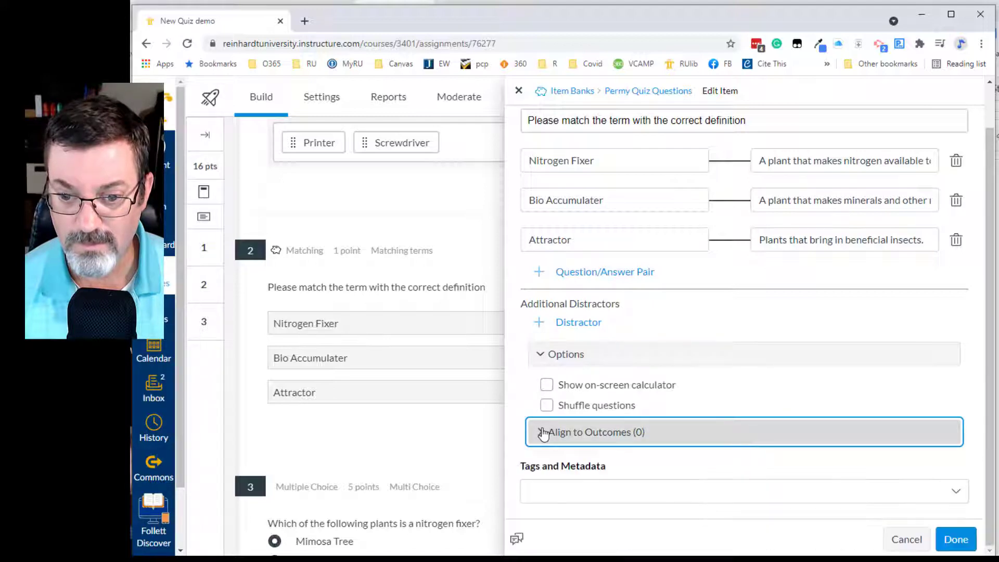
scroll(708, 518, "up", 1)
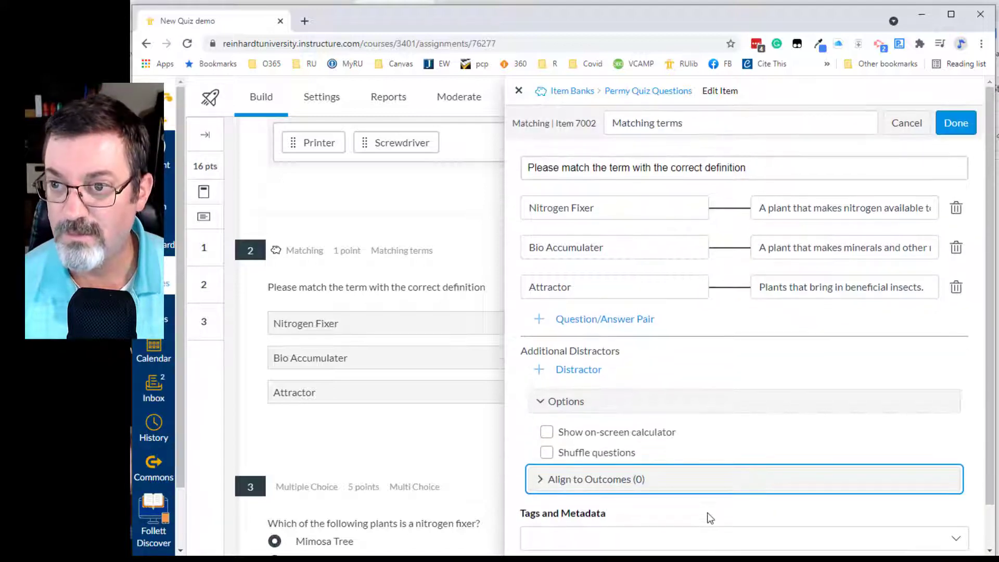
left_click(955, 123)
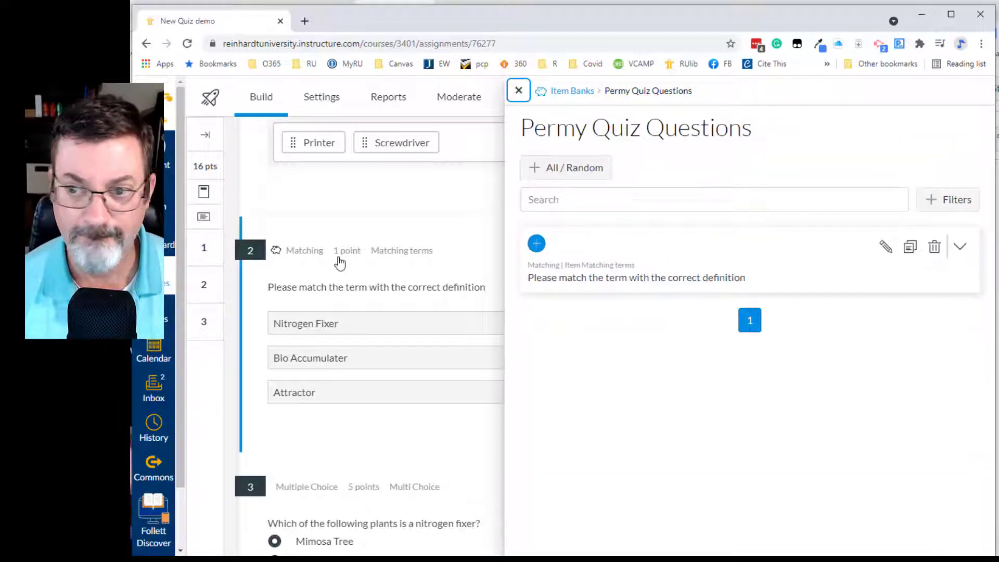
left_click(967, 255)
left_click(967, 256)
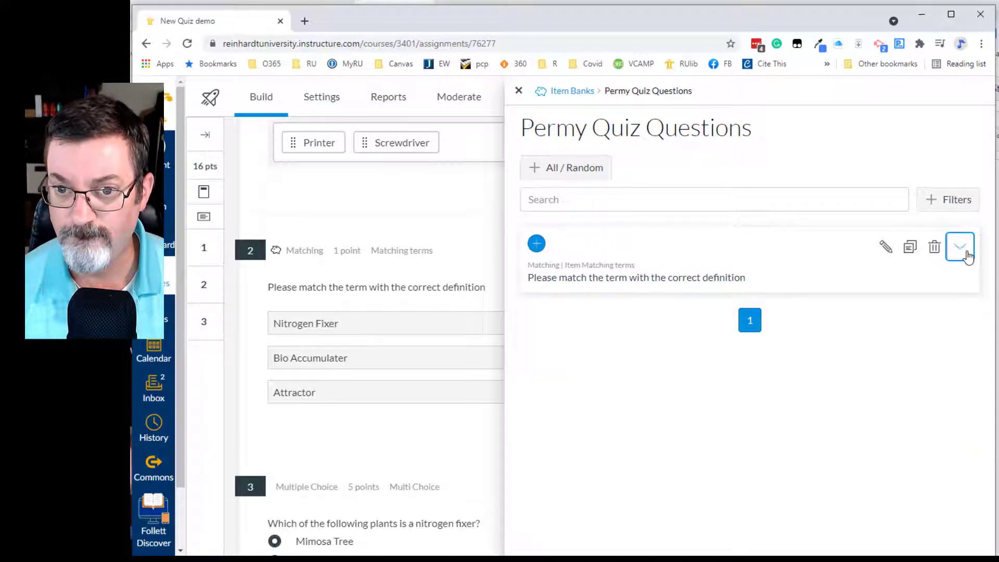
left_click(886, 248)
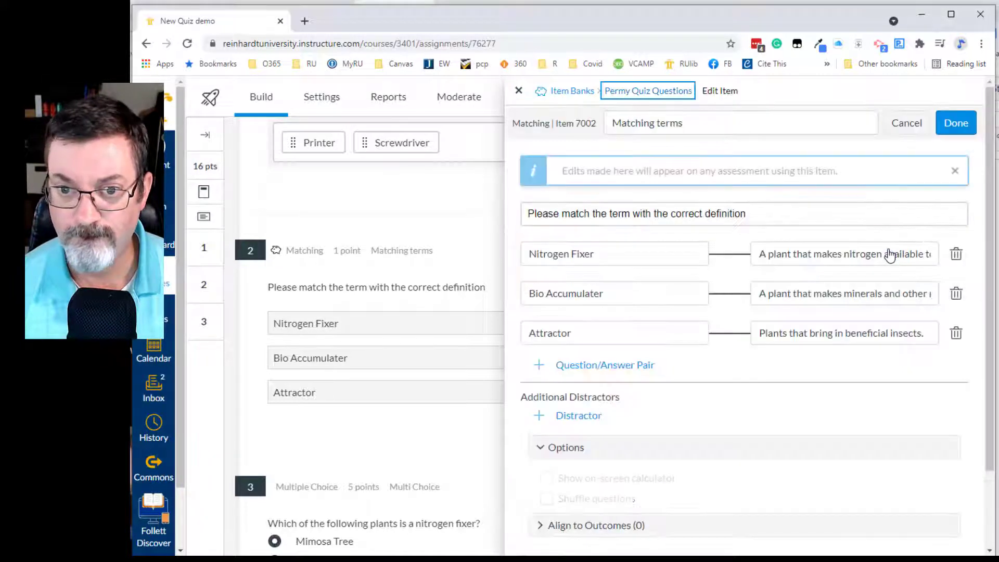
scroll(760, 232, "down", 3)
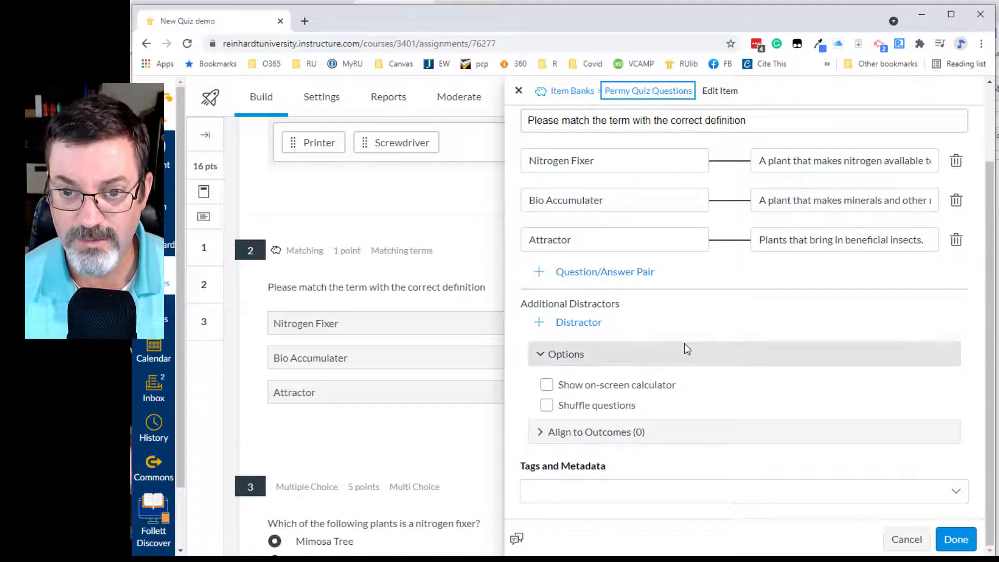
left_click(940, 544)
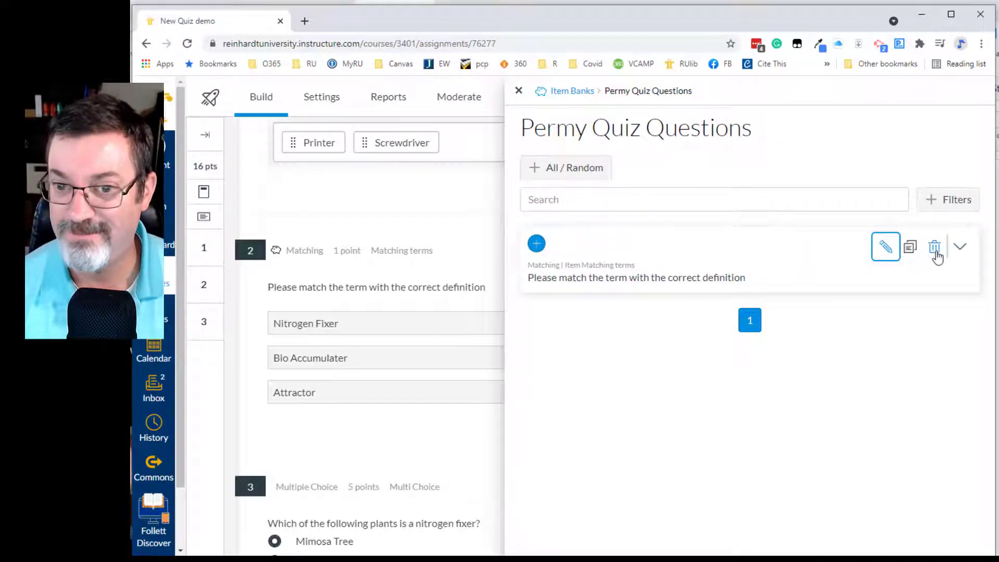
left_click(457, 216)
left_click(519, 90)
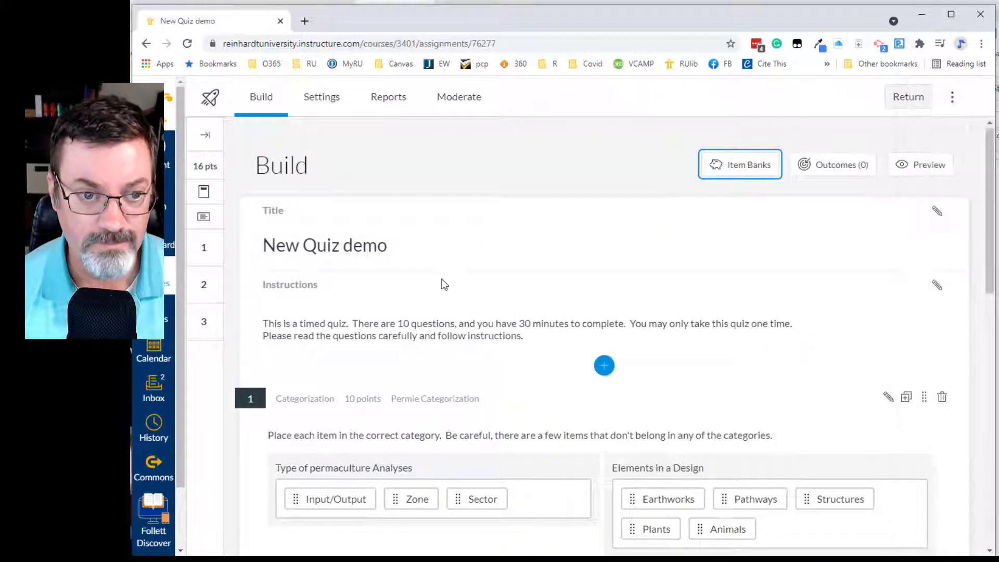
scroll(437, 287, "down", 10)
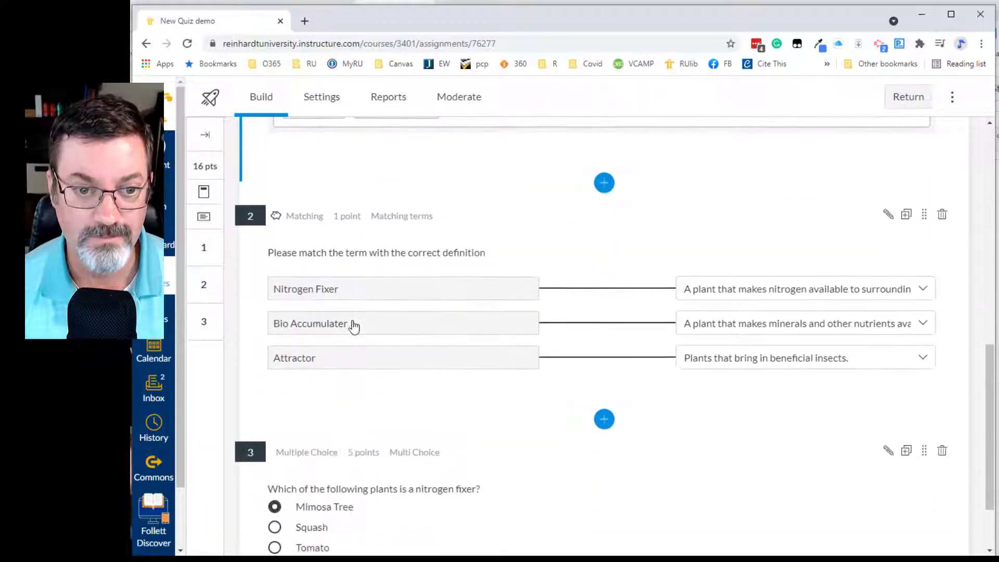
left_click(341, 221)
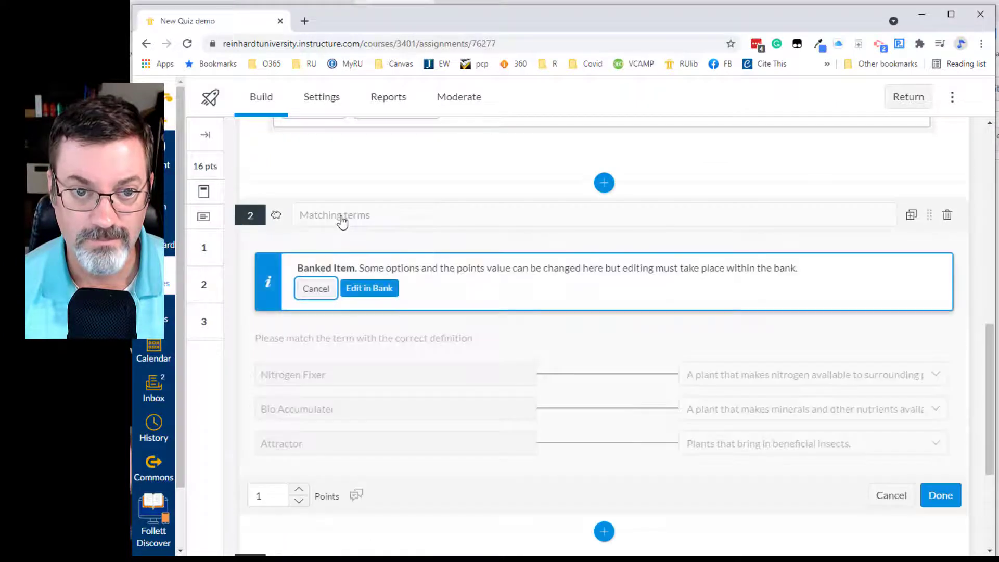
left_click(316, 289)
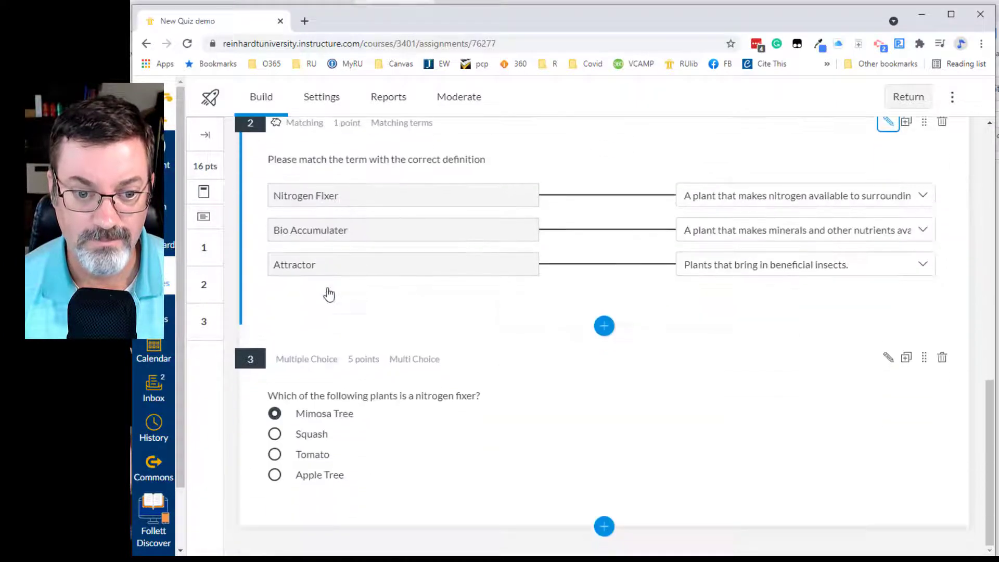
Step: Insert Ordering question 4 titled 'Ordering' with prompt 'What is the typical permaculture design process'
left_click(604, 526)
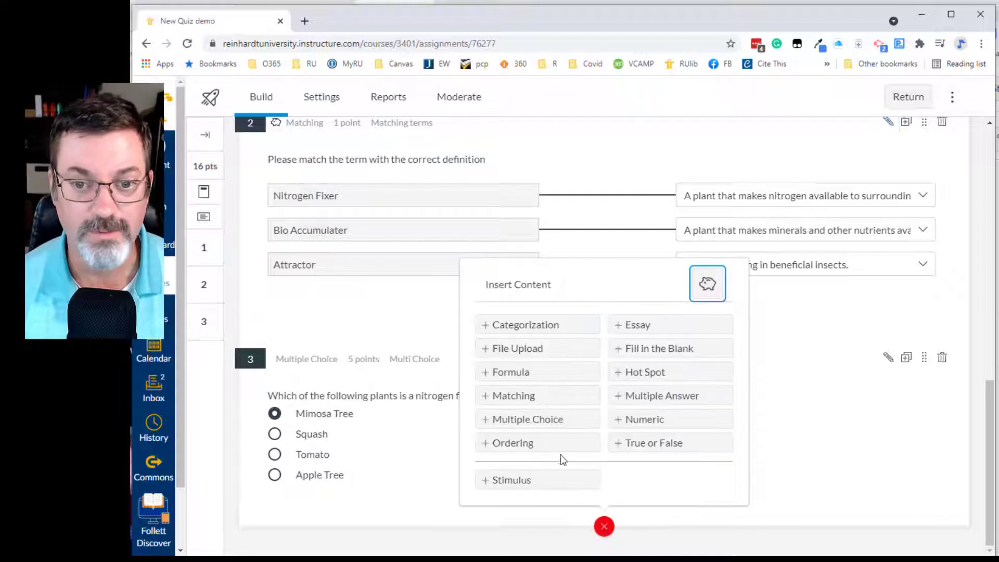
left_click(519, 453)
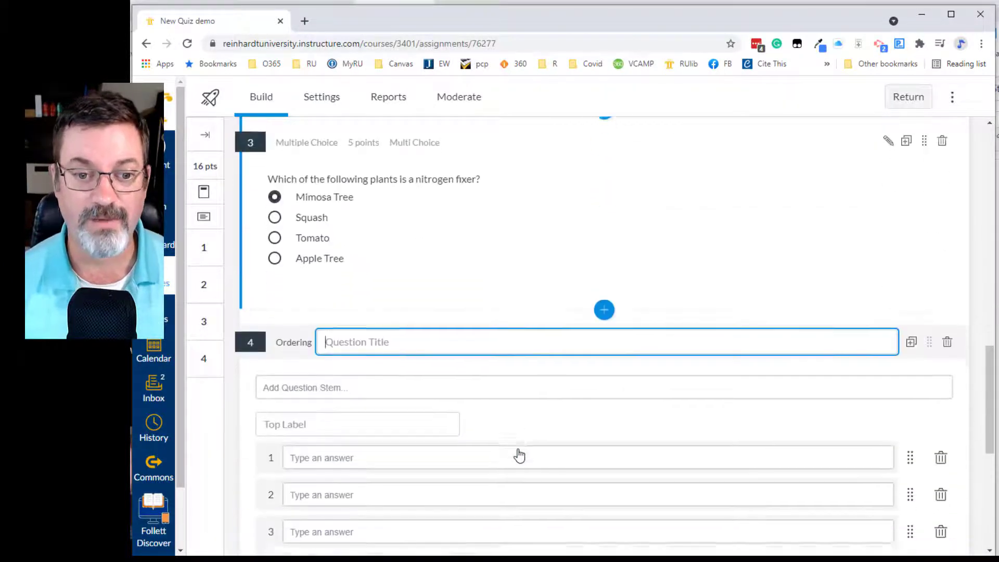
scroll(515, 451, "down", 2)
type("Ordering")
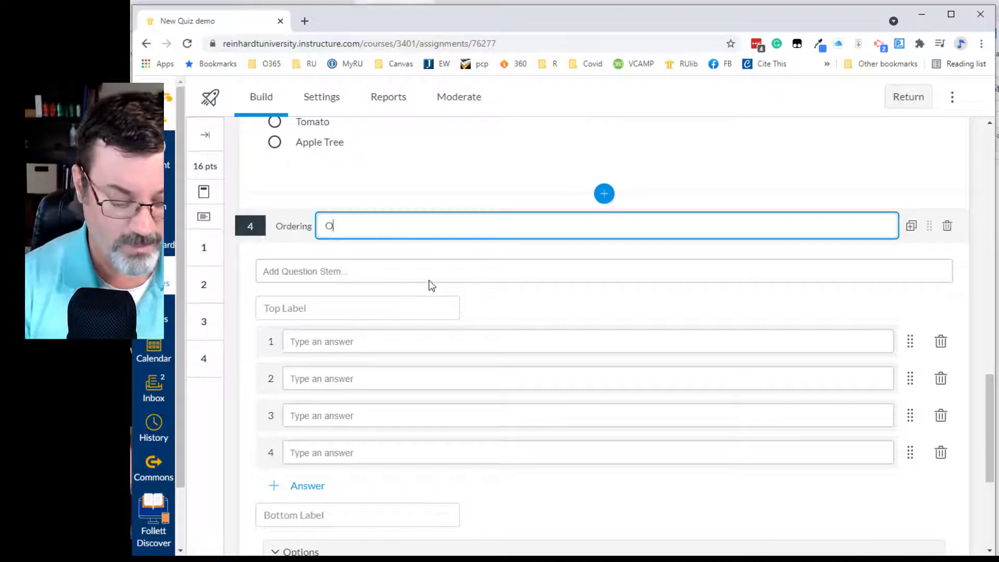
left_click(344, 272)
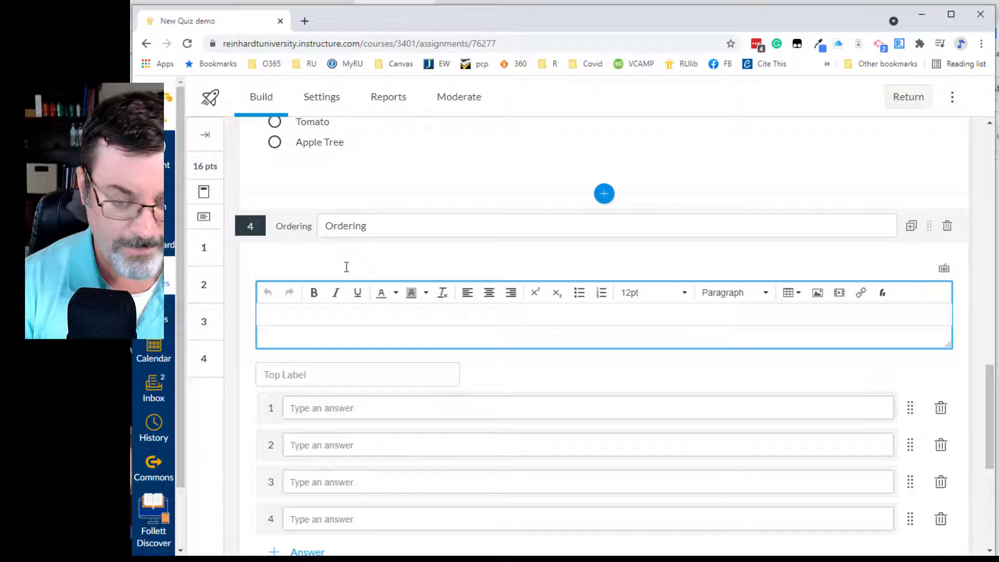
type("What is the typical")
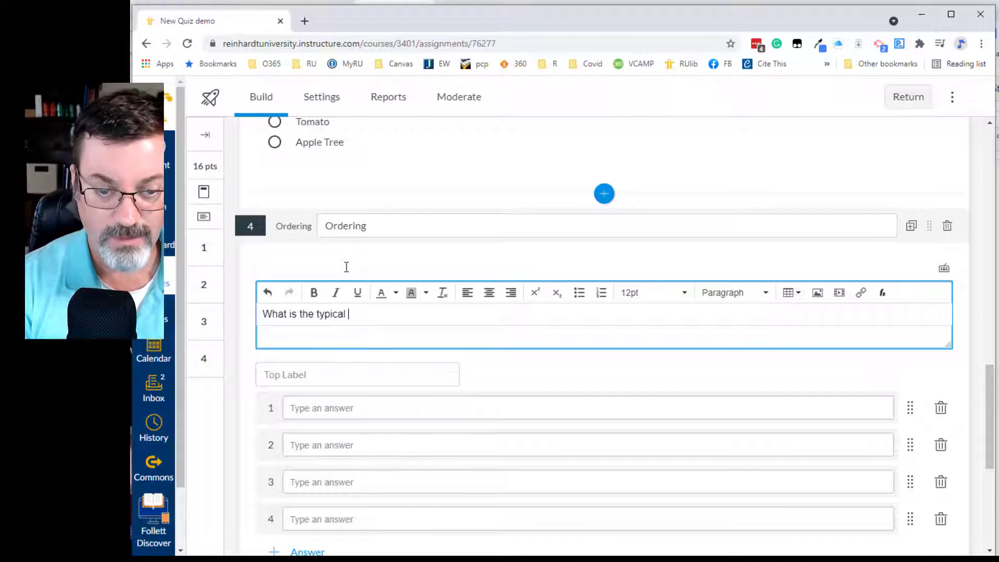
type(" permaculture design process")
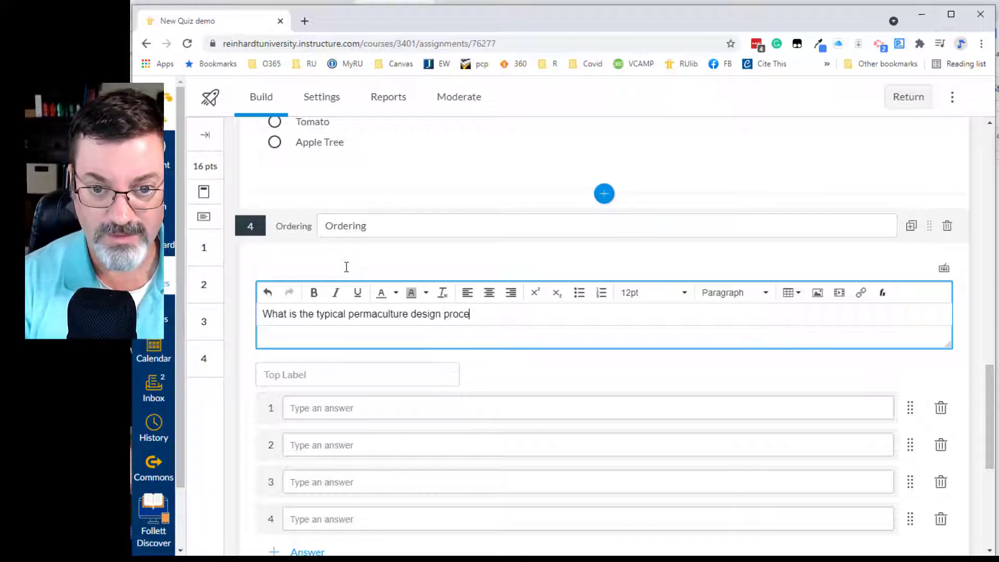
Step: Label the ordering list 'First' at the top and 'Last' at the bottom
left_click(291, 370)
type("First")
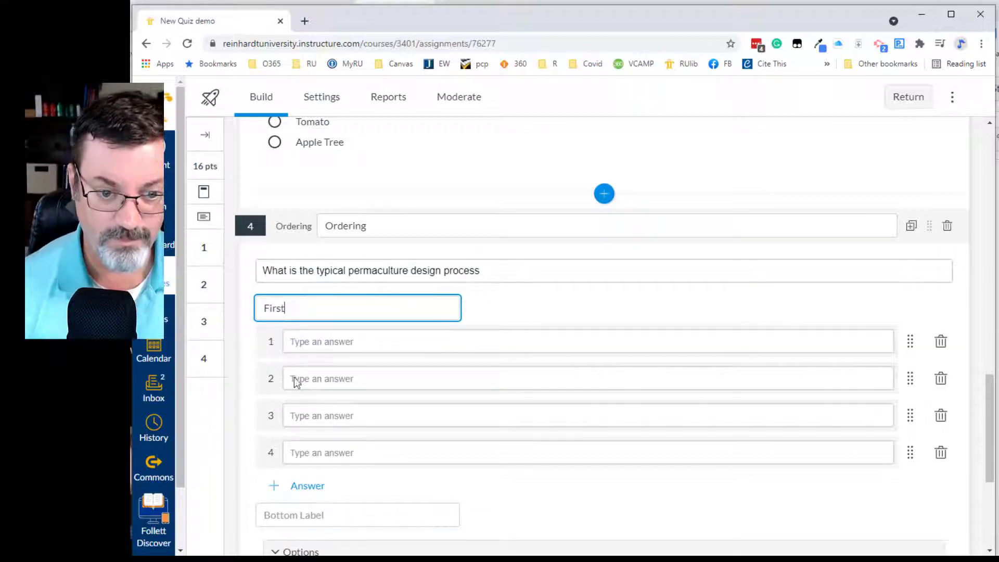
left_click(294, 510)
type("Last")
left_click(390, 342)
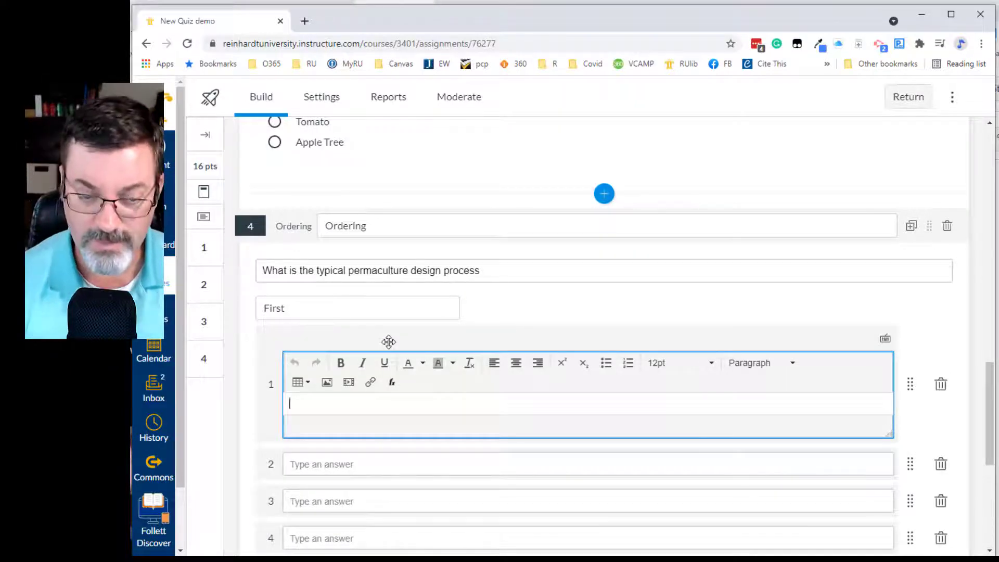
Step: Enter the first ordering steps: Zone Analysis, Input/Output, a third step, and Succession Planning
scroll(389, 342, "down", 3)
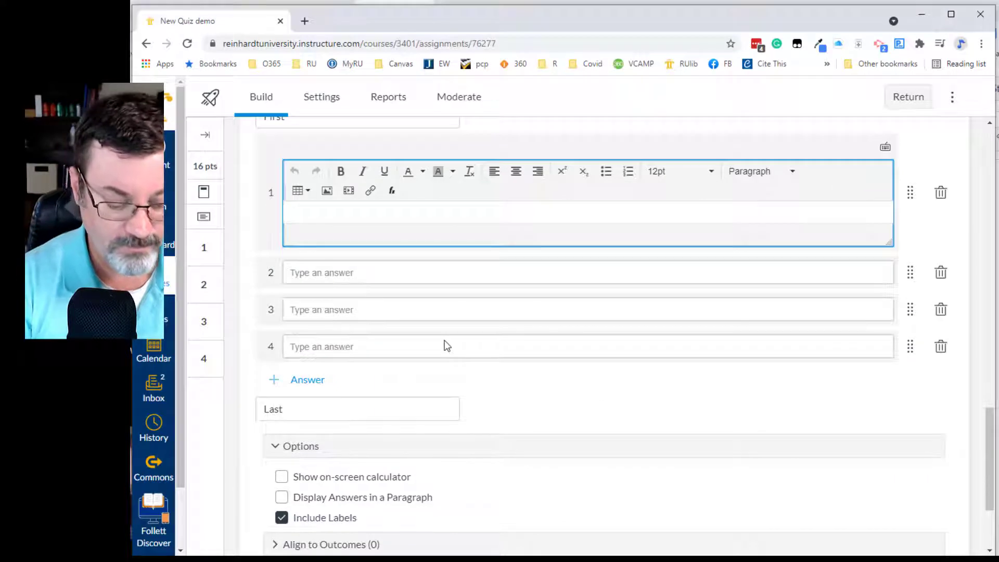
type("ec")
key("BackSpace")
key("BackSpace")
type("Zone Analysis")
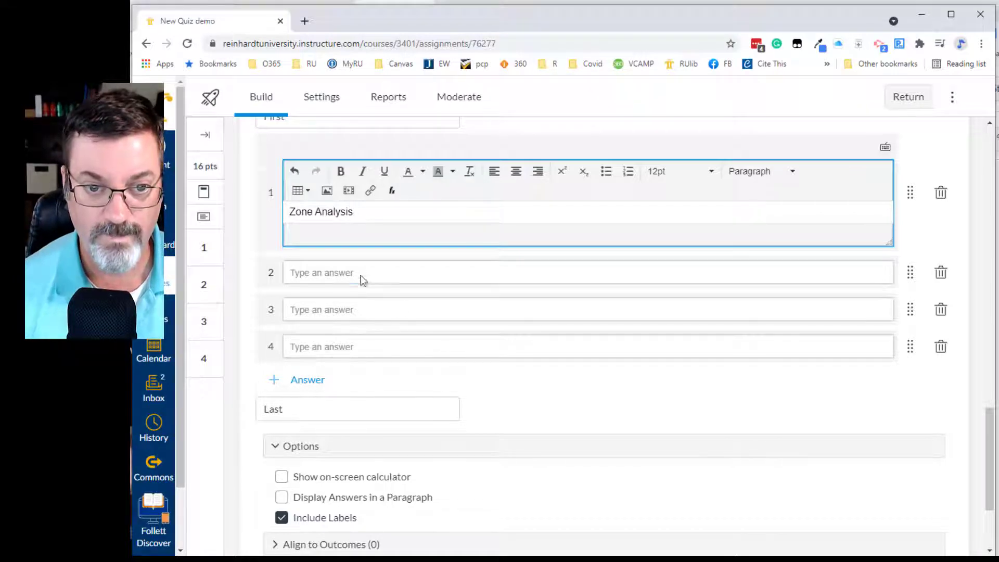
left_click(361, 276)
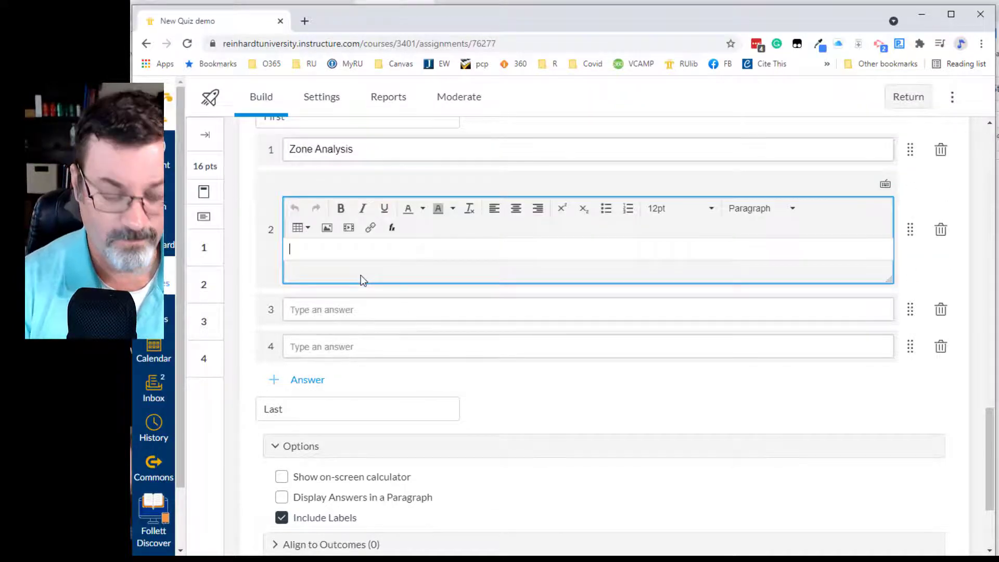
type("Input")
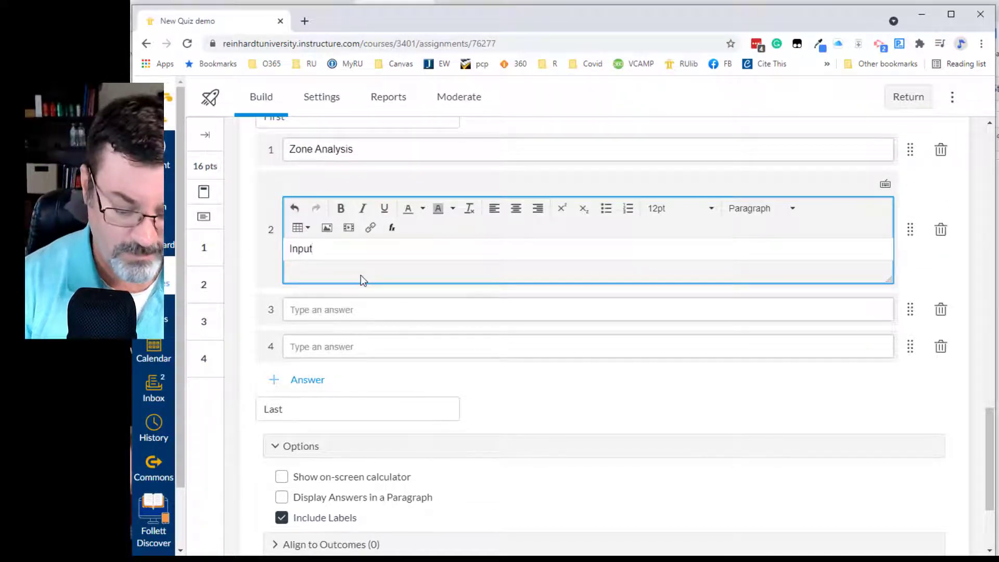
type("/Output Analysis")
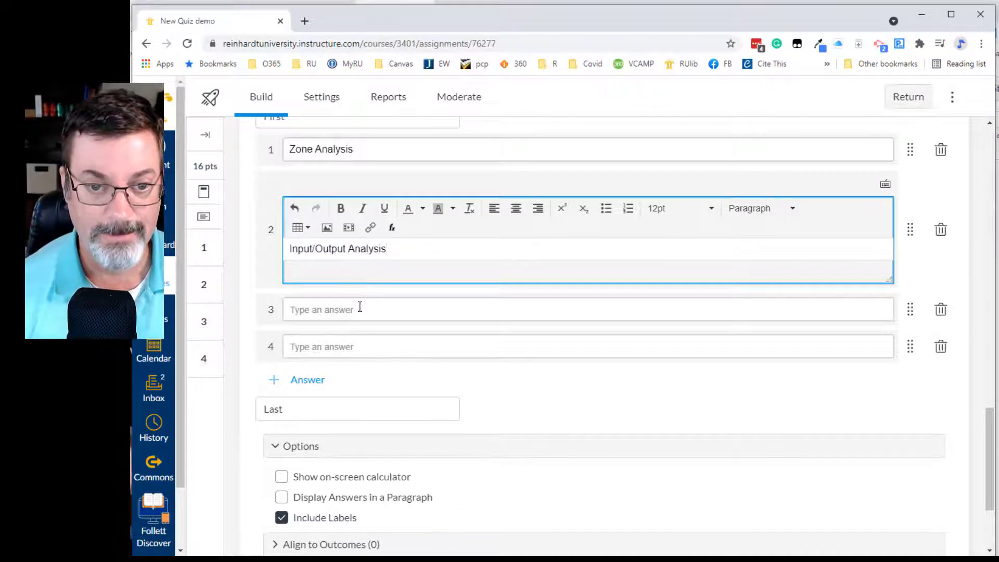
left_click(359, 308)
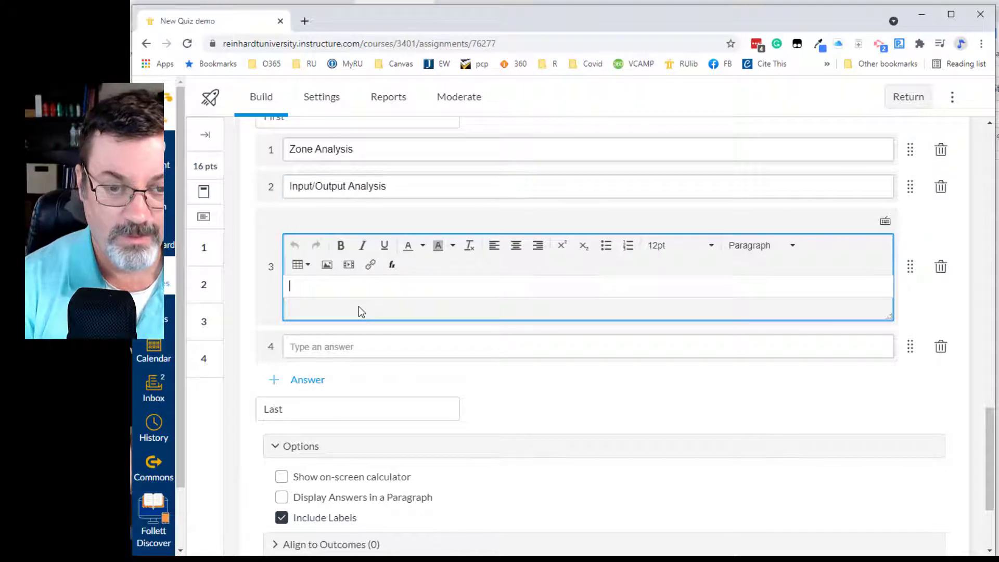
type("Contour Mapping")
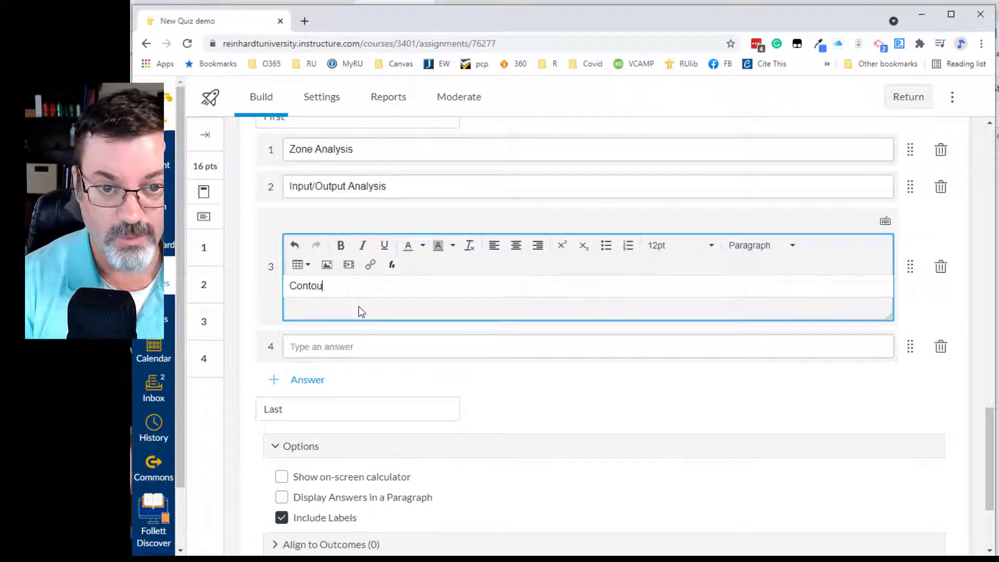
left_click(349, 353)
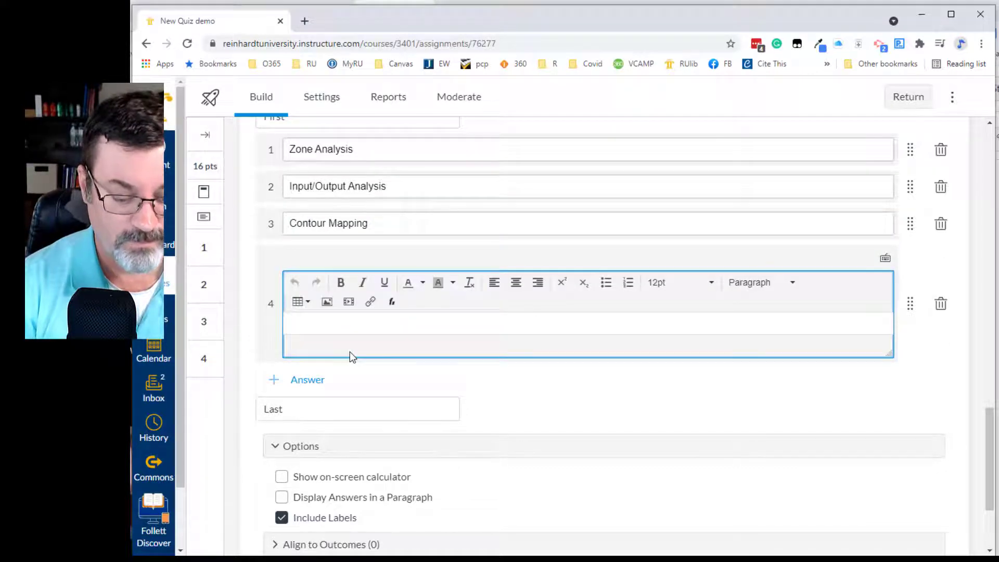
type("Installa")
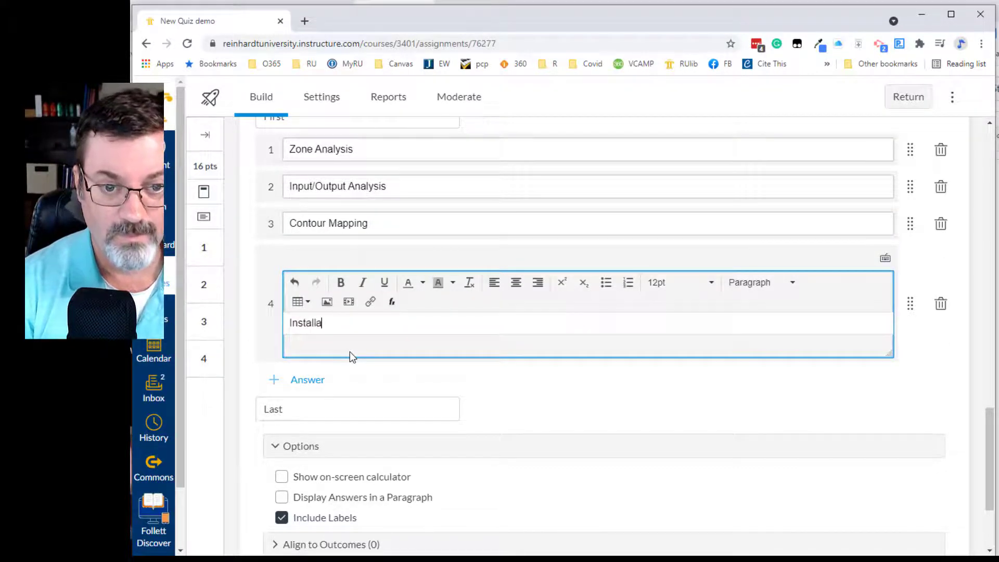
key("BackSpace")
key("BackSpace")
key("BackSpace")
key("BackSpace")
key("BackSpace")
key("BackSpace")
key("BackSpace")
key("BackSpace")
type("Succession Planning")
Step: Add Layout above Succession Planning, then Installation and 'Monitoring and supporting' as later steps
left_click(308, 381)
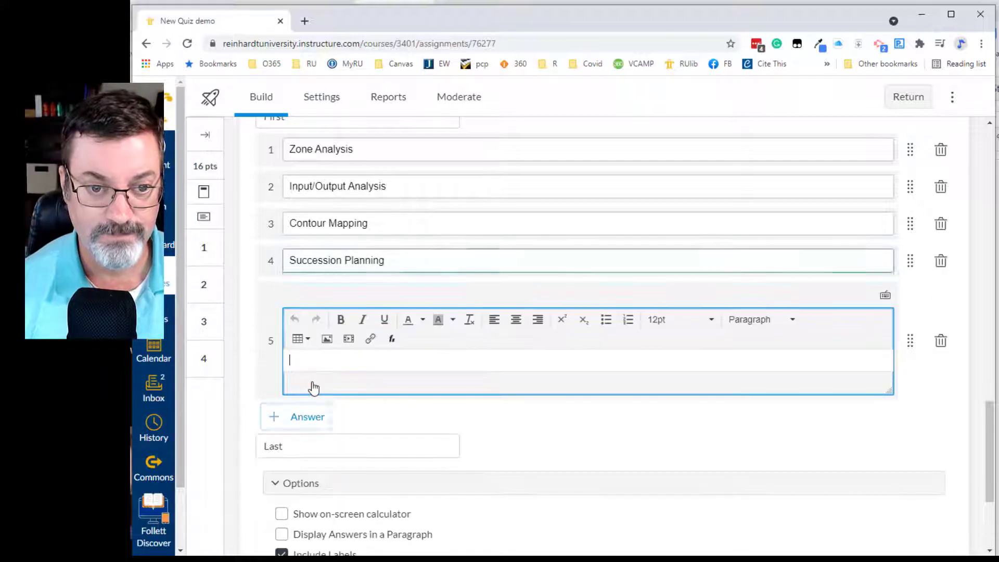
type("Layout")
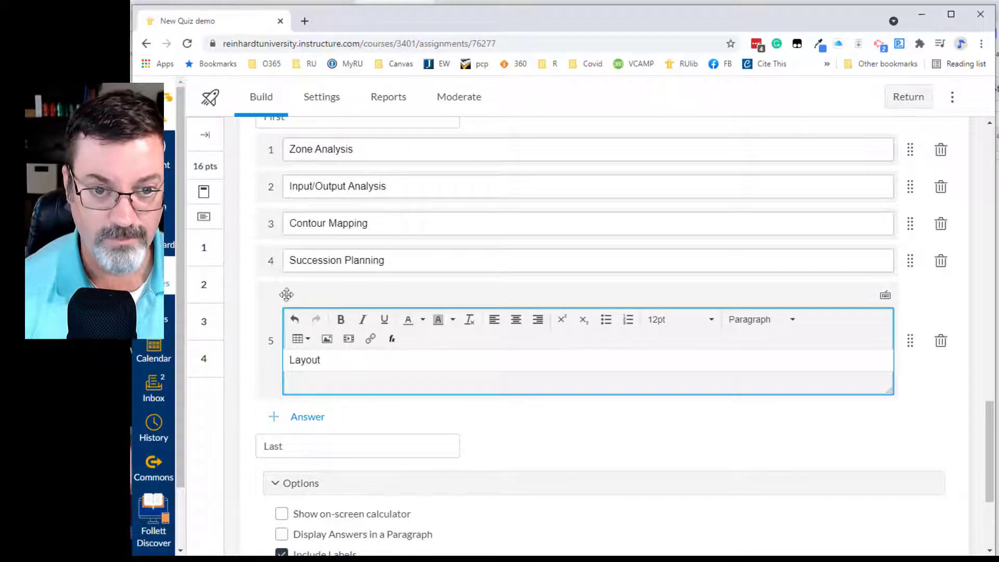
left_click(301, 418)
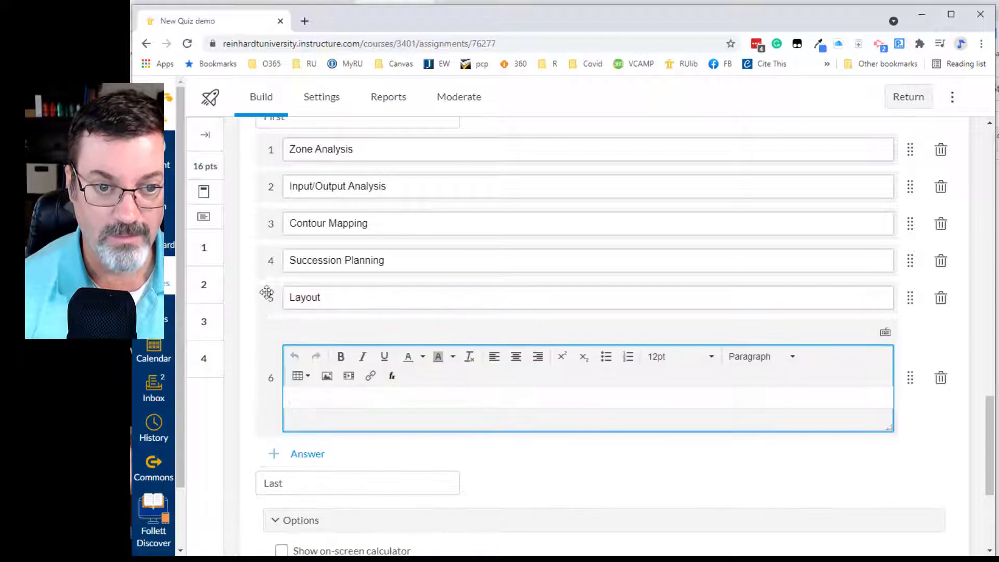
left_click_drag(270, 284, 267, 263)
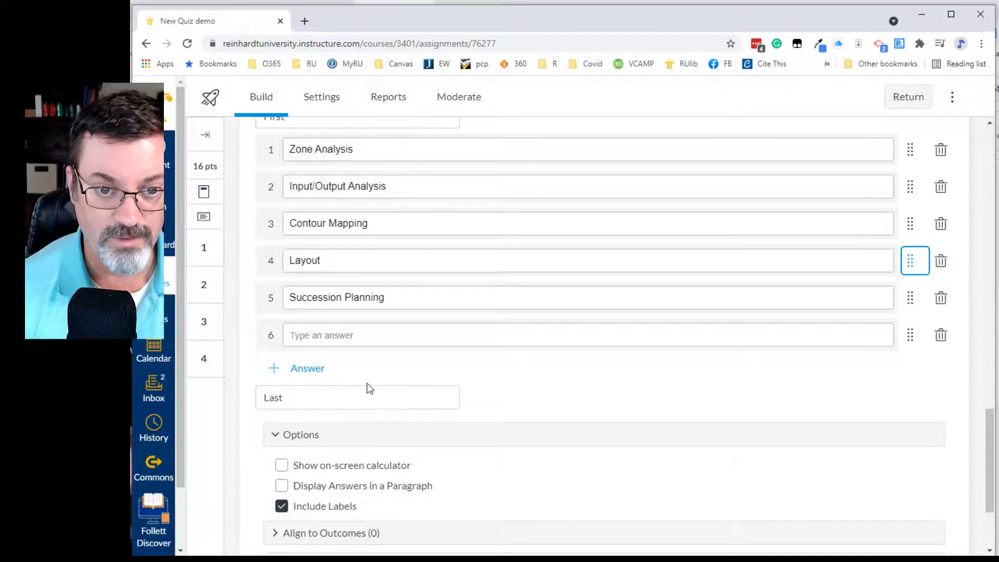
left_click(330, 339)
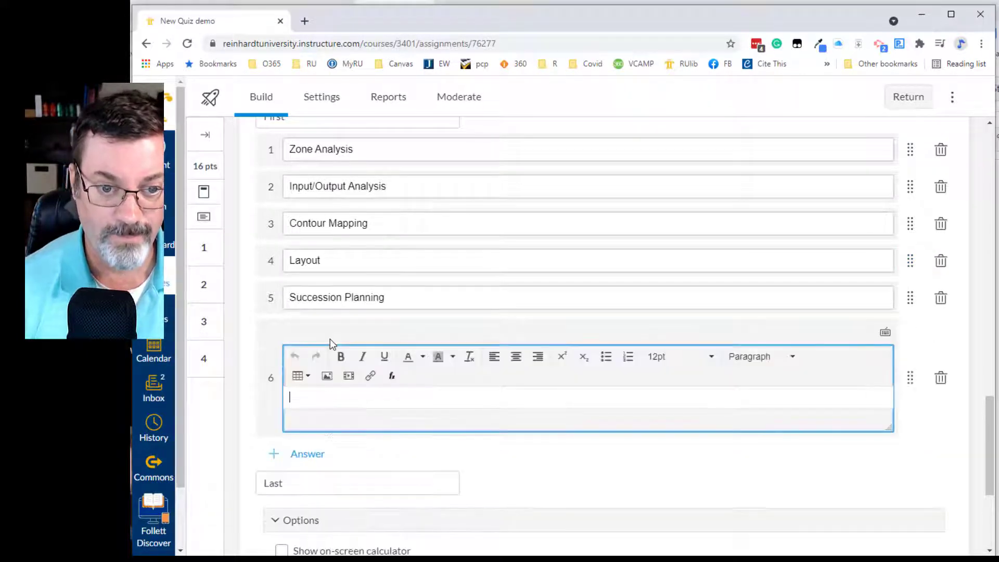
type("Installation")
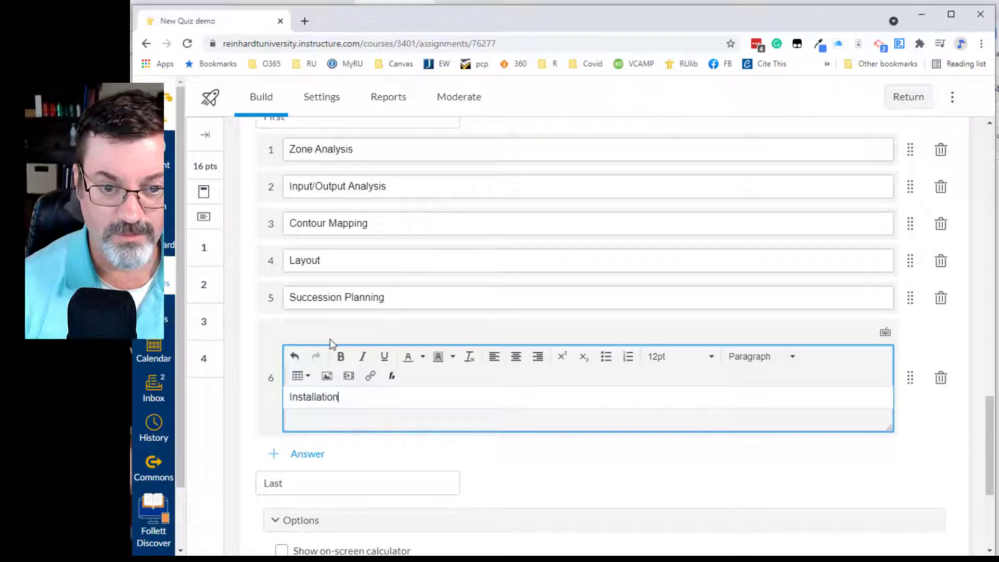
left_click(307, 453)
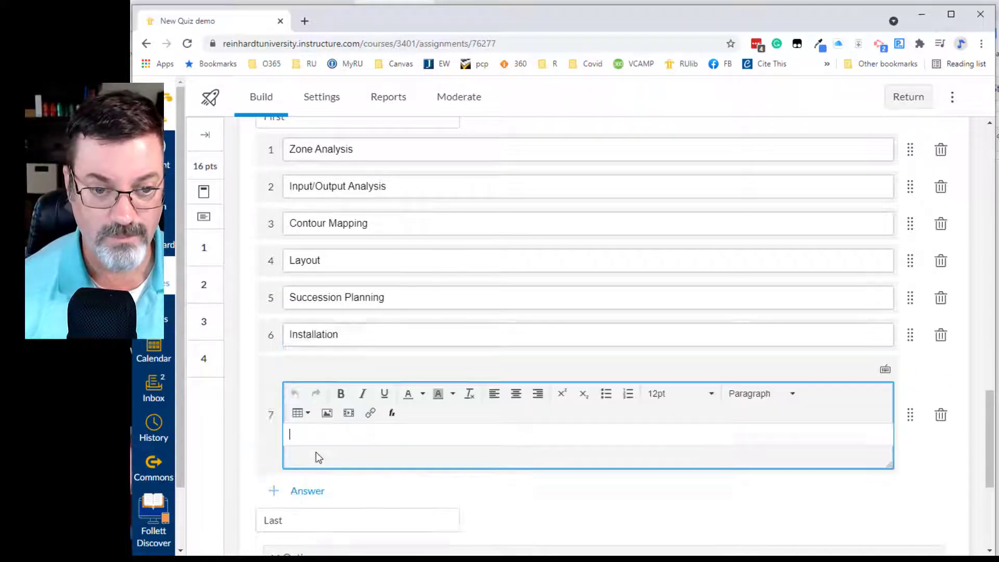
scroll(326, 451, "down", 1)
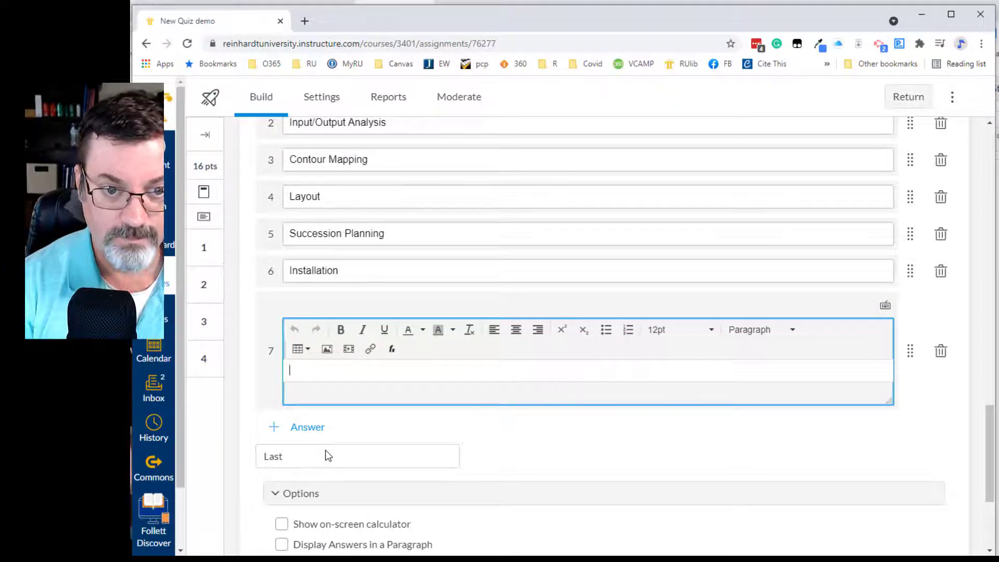
type("Monitoring and supporting")
Step: Remove the empty extra answer row, set the question to 10 points, and save it
left_click(314, 428)
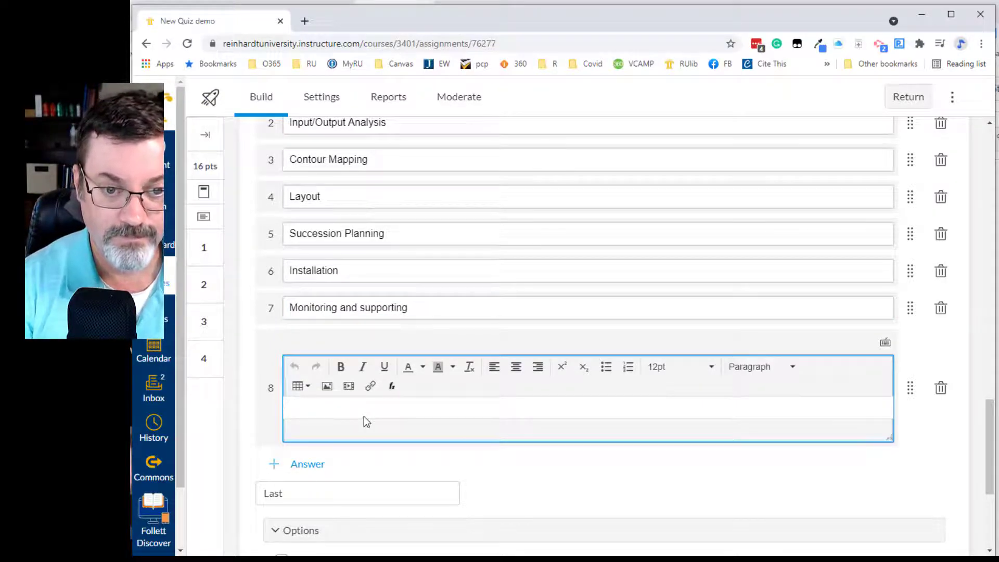
left_click(942, 394)
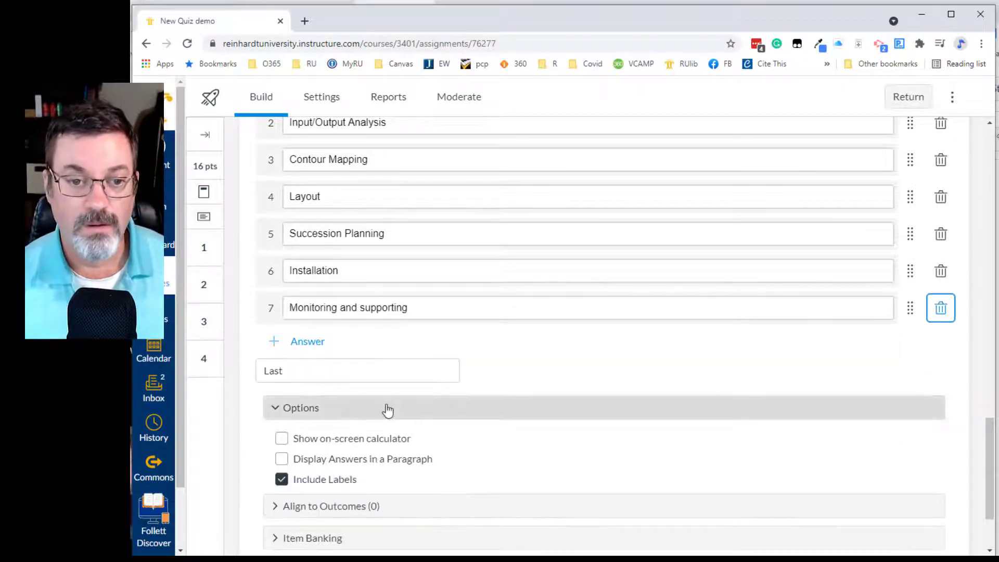
scroll(388, 410, "down", 1)
scroll(390, 409, "down", 1)
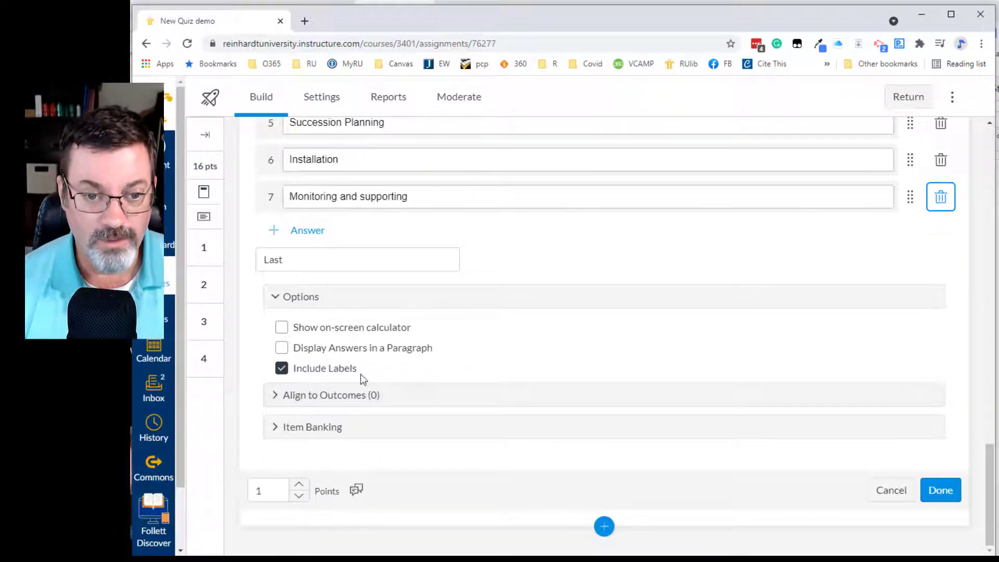
left_click(300, 484)
left_click(300, 484)
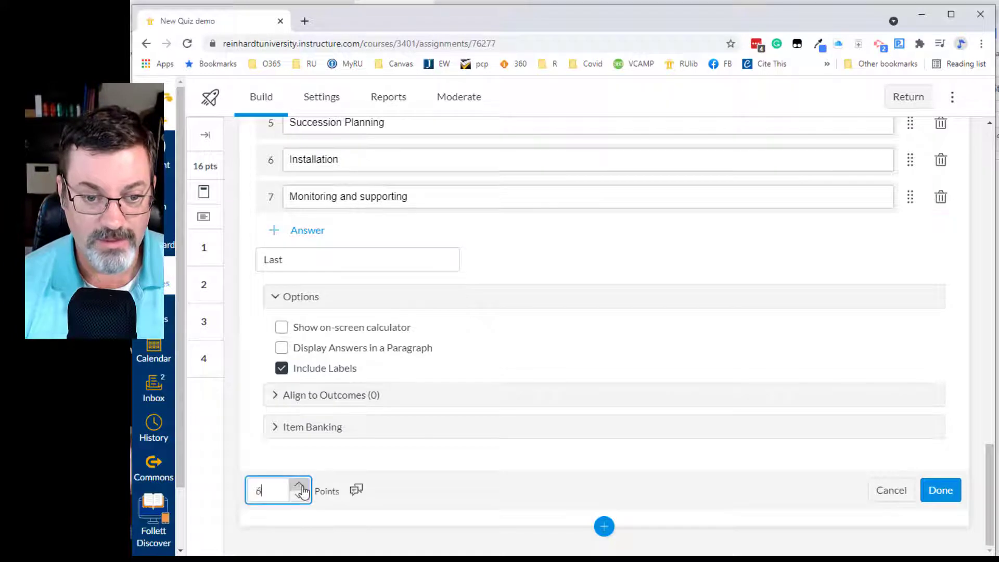
left_click(300, 484)
left_click(301, 484)
left_click(300, 484)
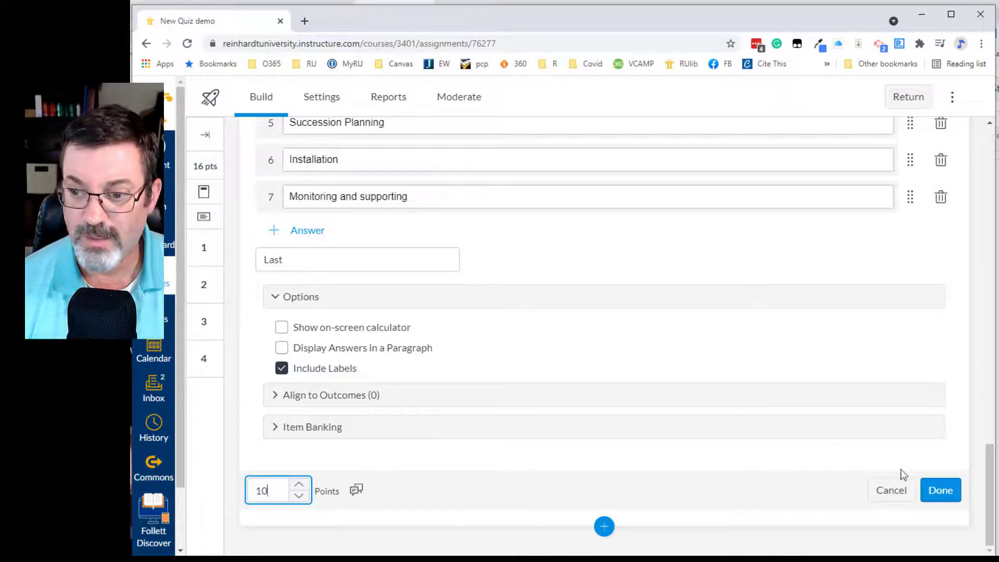
left_click(936, 491)
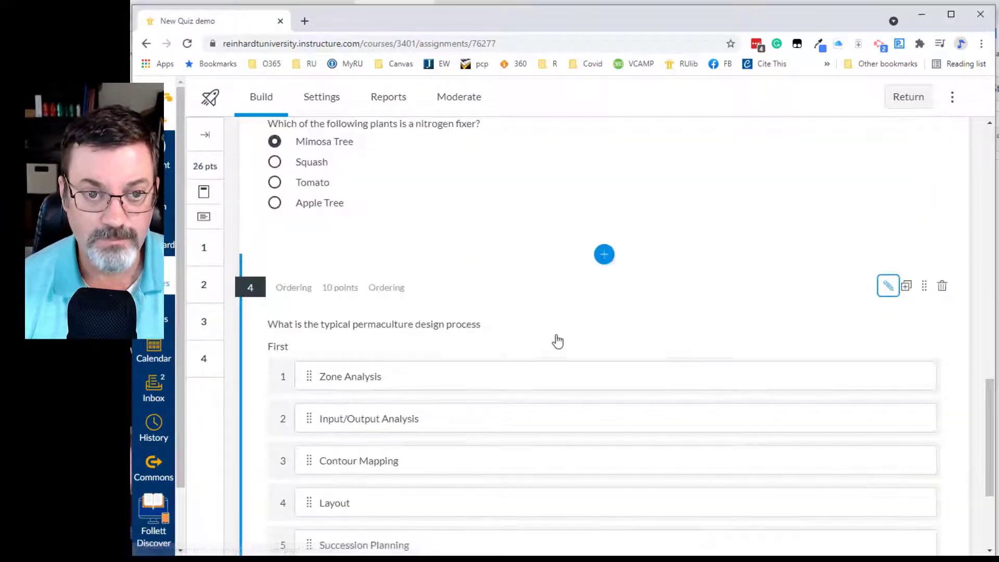
scroll(554, 341, "down", 3)
Step: Insert Essay question 5 'Essay' asking about the YouTube video and its most striking permaculture item
left_click(604, 526)
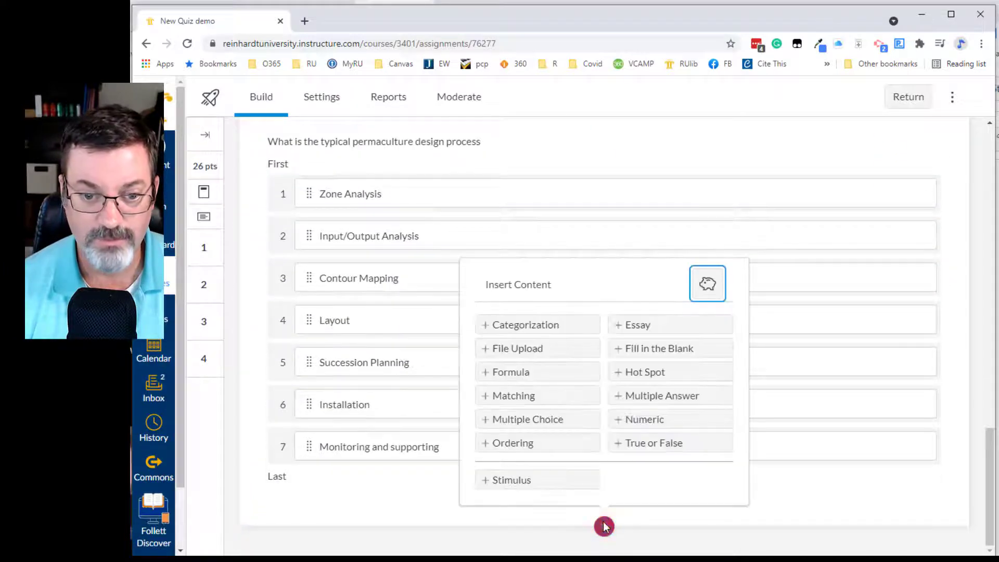
left_click(640, 326)
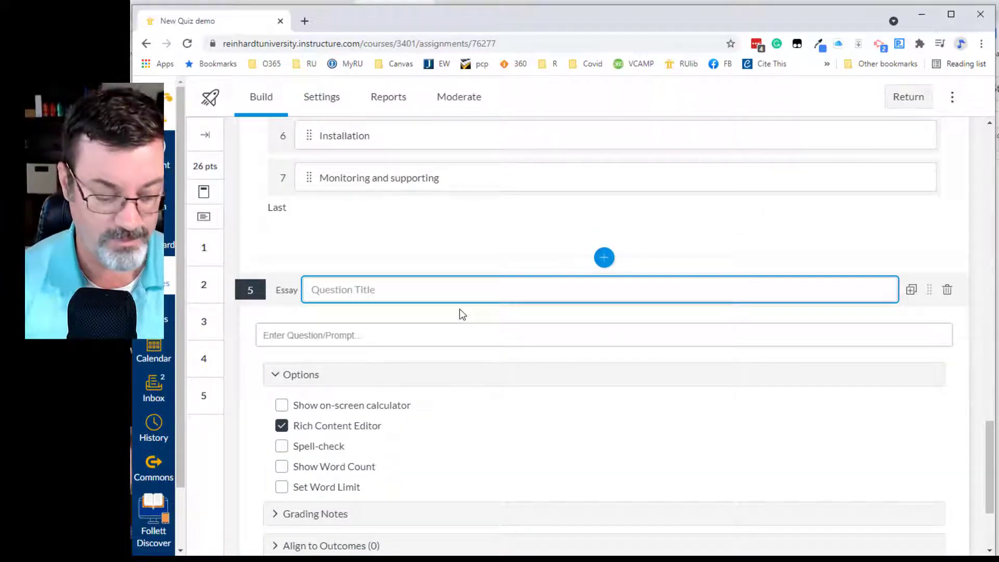
type("Essay")
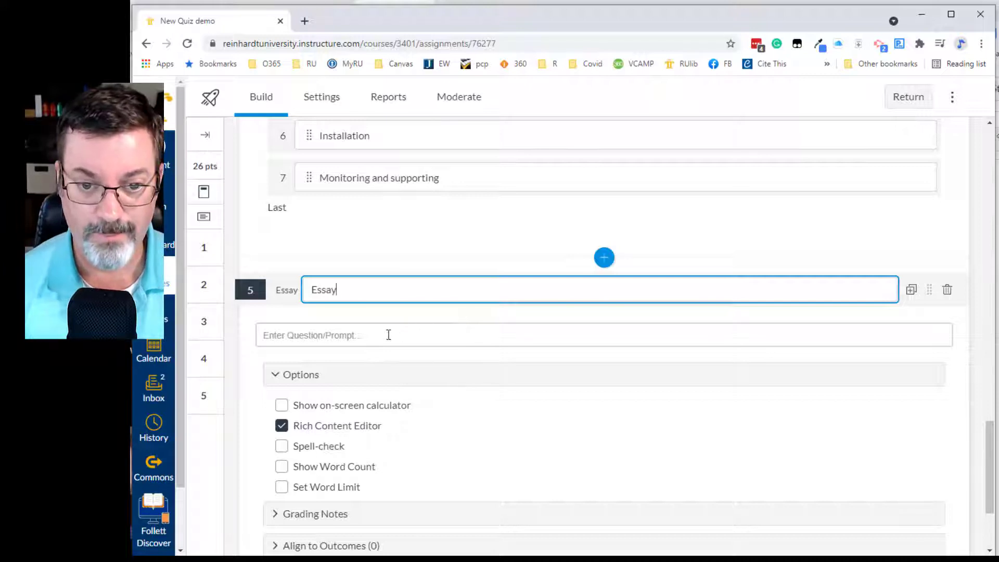
left_click(389, 334)
type("W")
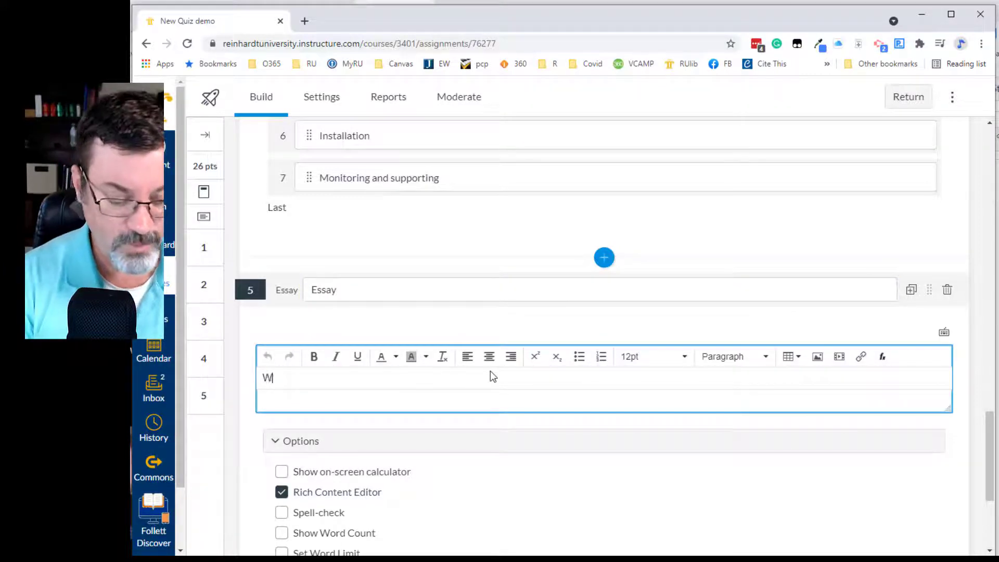
type("hat do you think about this YouTube video")
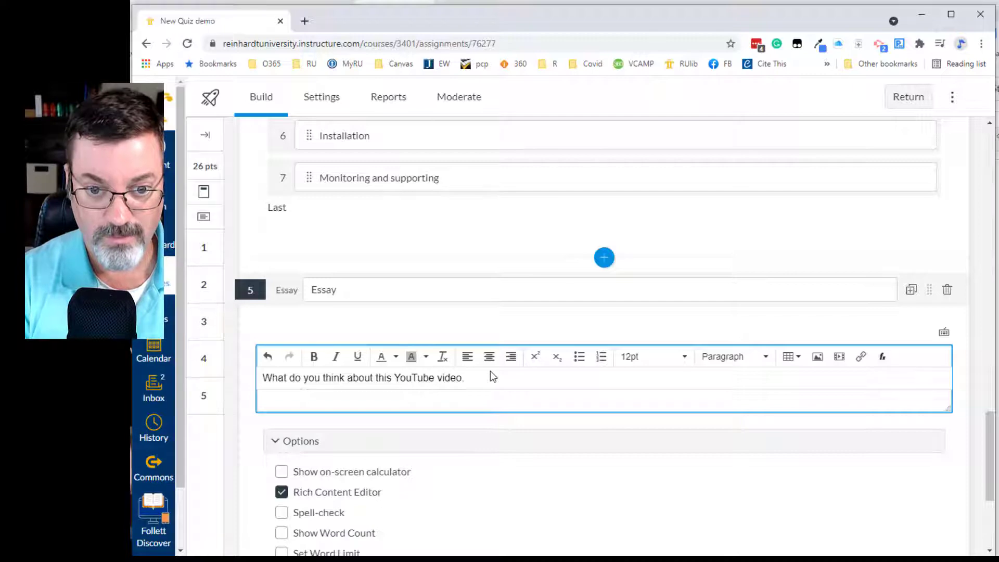
type("?  What is the most ")
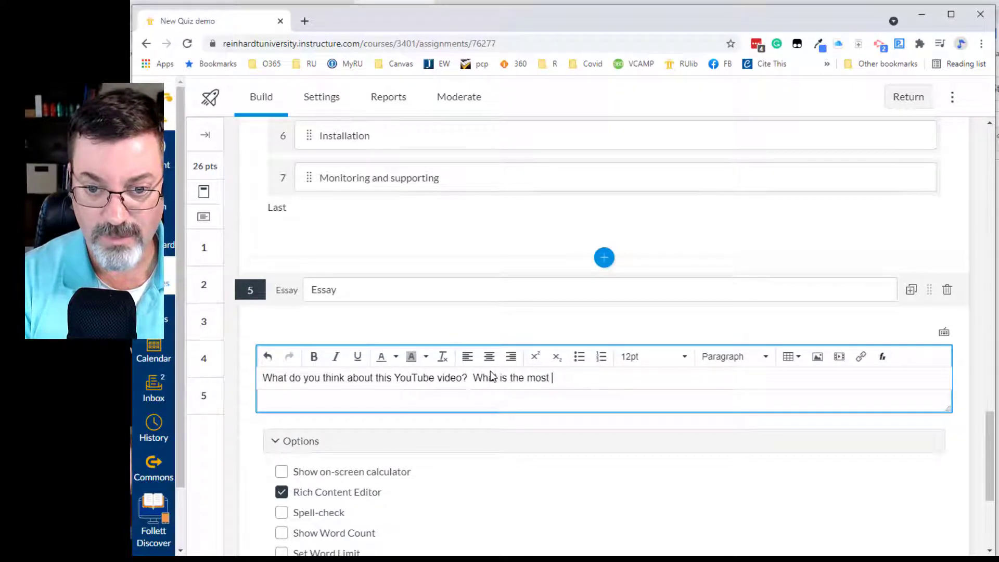
type("striking ")
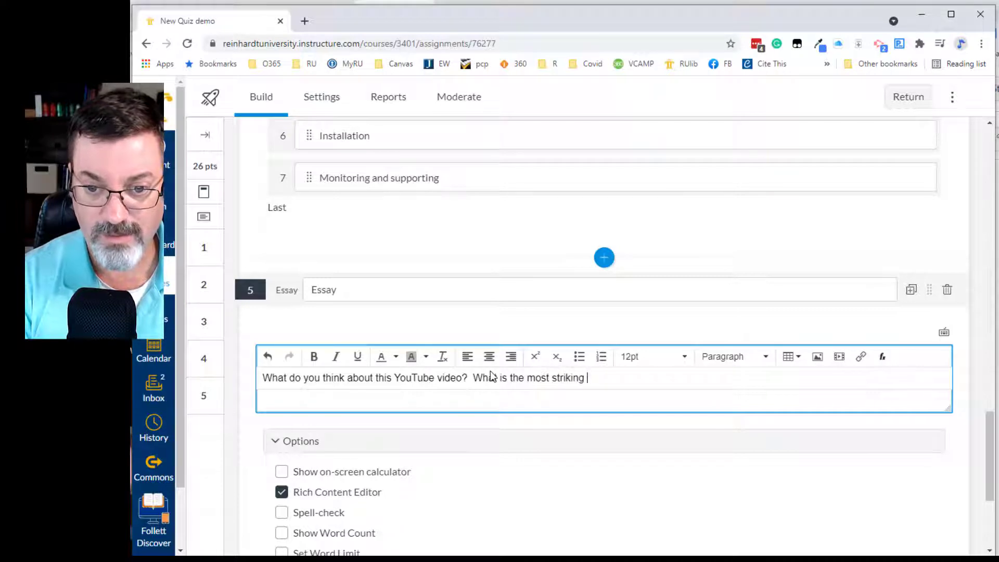
type("permaculture")
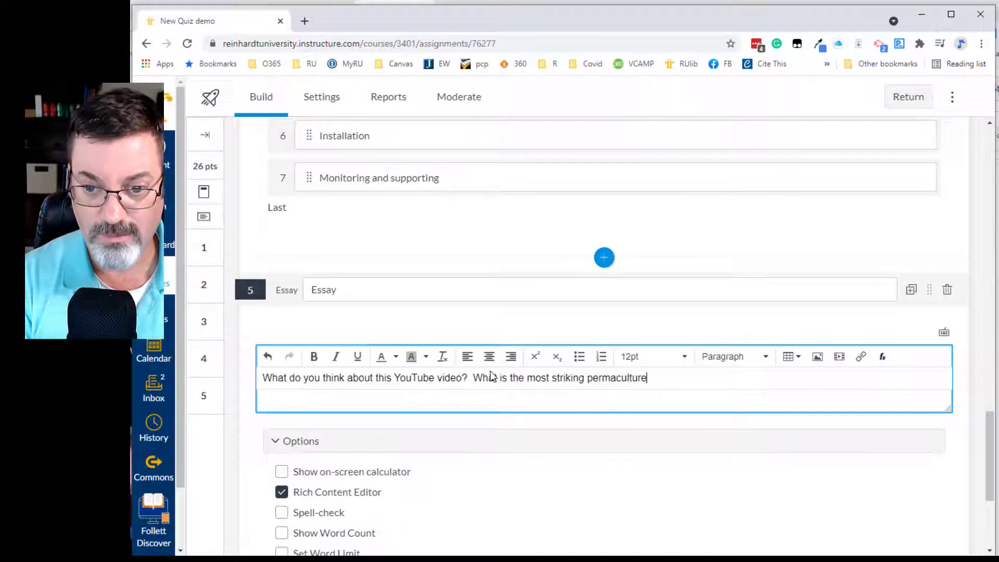
type(" item discussed.")
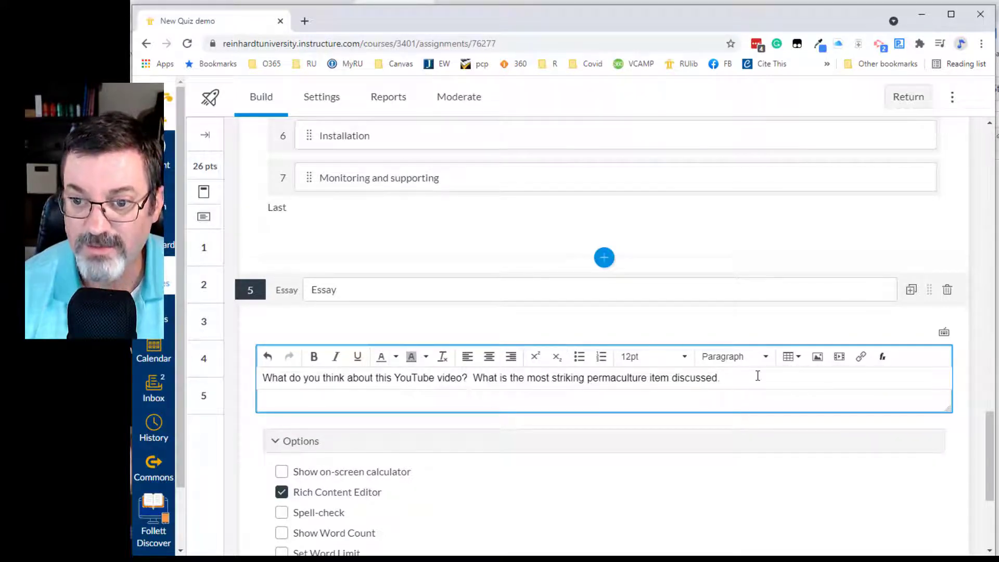
Step: Reword the essay prompt to ask about this picture and the most striking feature of this design
key("Return")
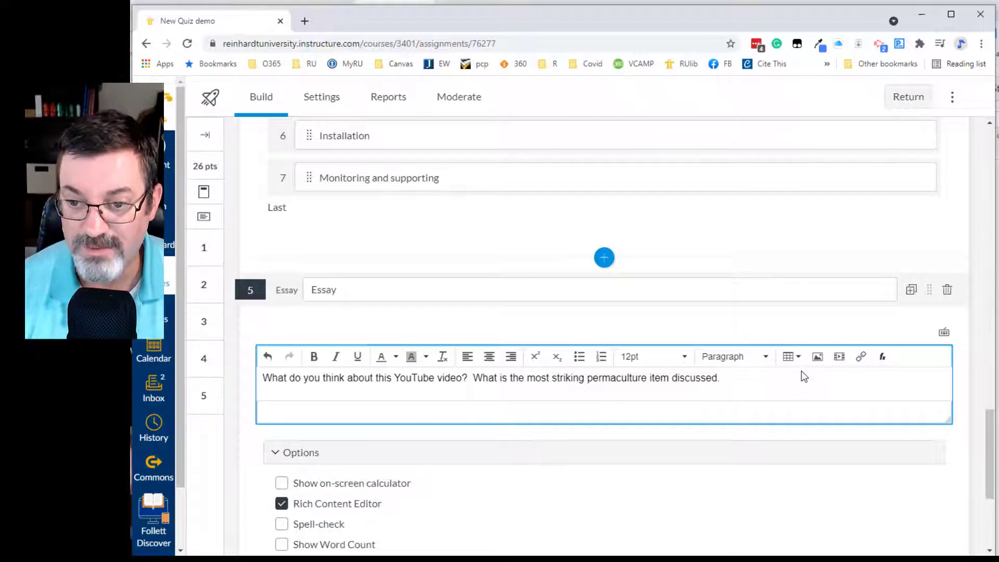
left_click(612, 410)
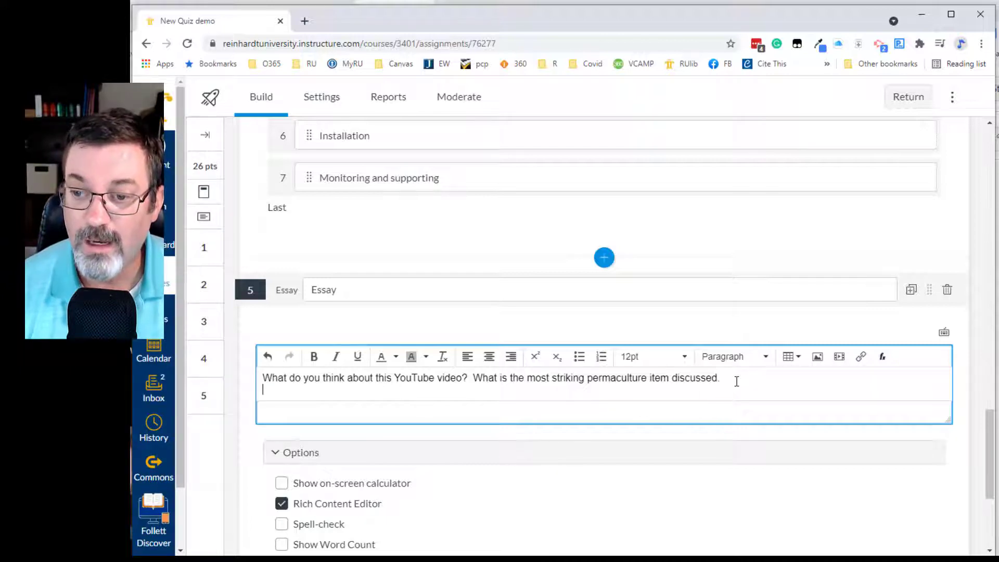
left_click_drag(718, 378, 502, 377)
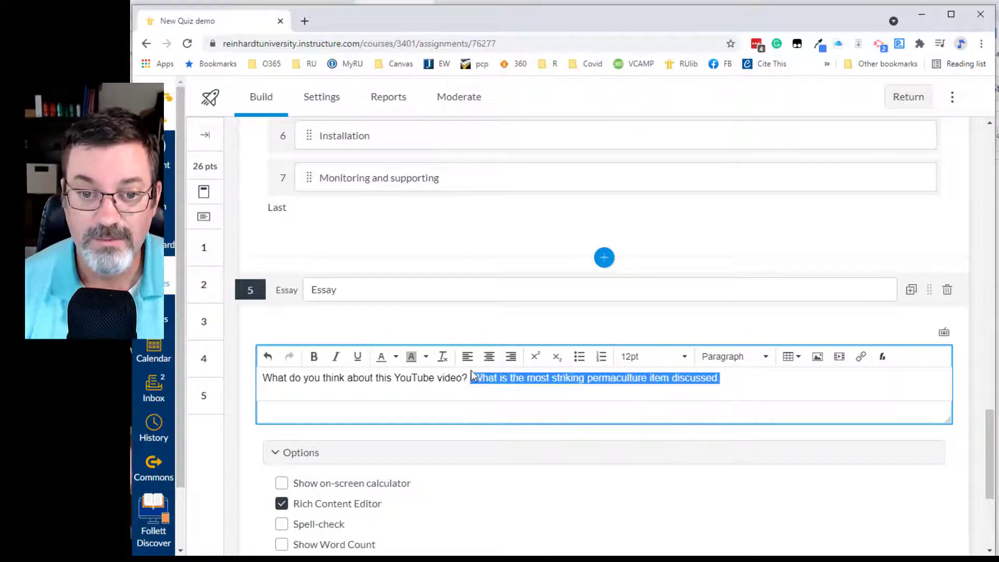
left_click_drag(429, 370, 395, 371)
type("pl")
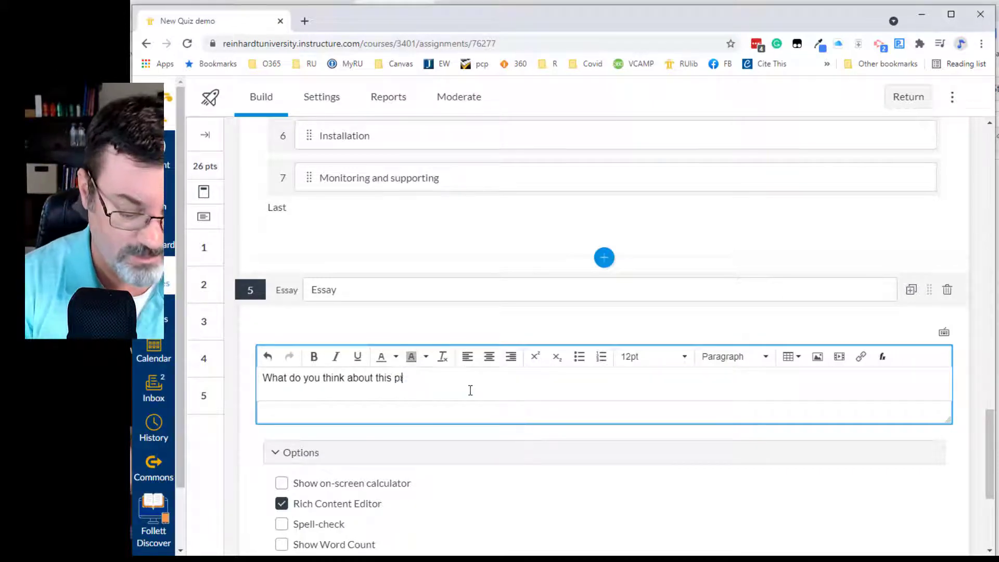
type("cture?  What is the most striking feature of this design?")
Step: Insert the image photo.PNG on a new line below the essay prompt
key("Return")
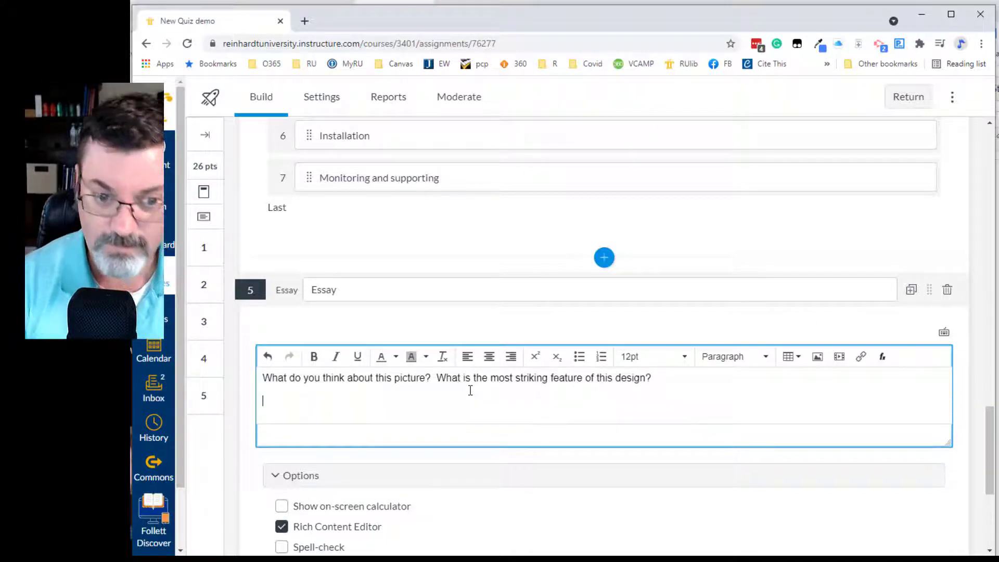
left_click(816, 357)
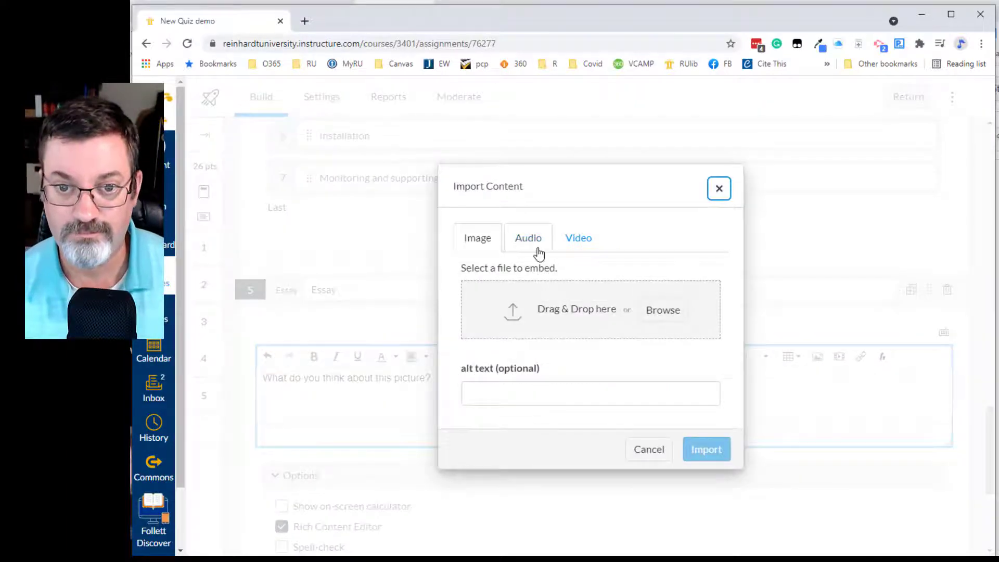
left_click(663, 318)
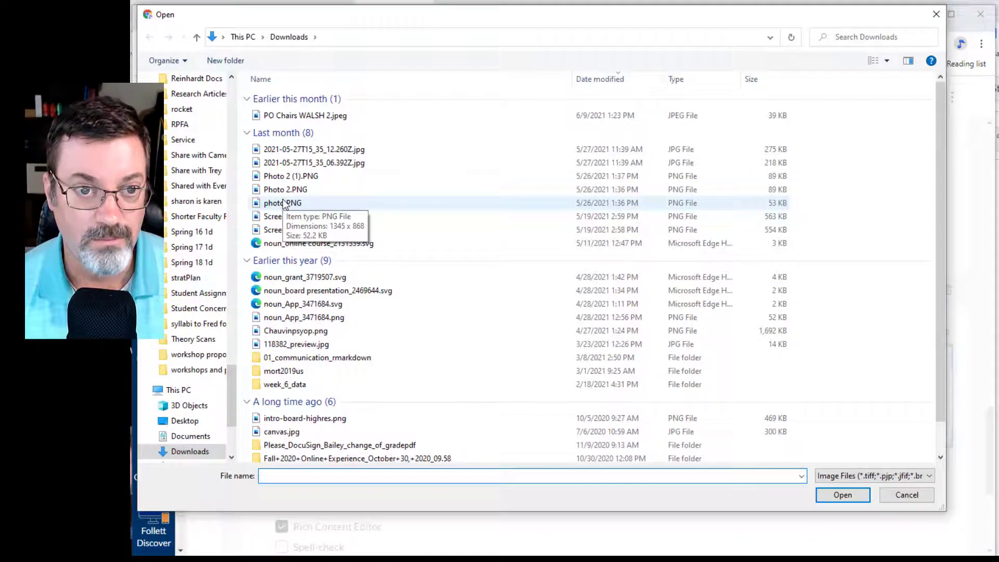
left_click(283, 203)
left_click(844, 495)
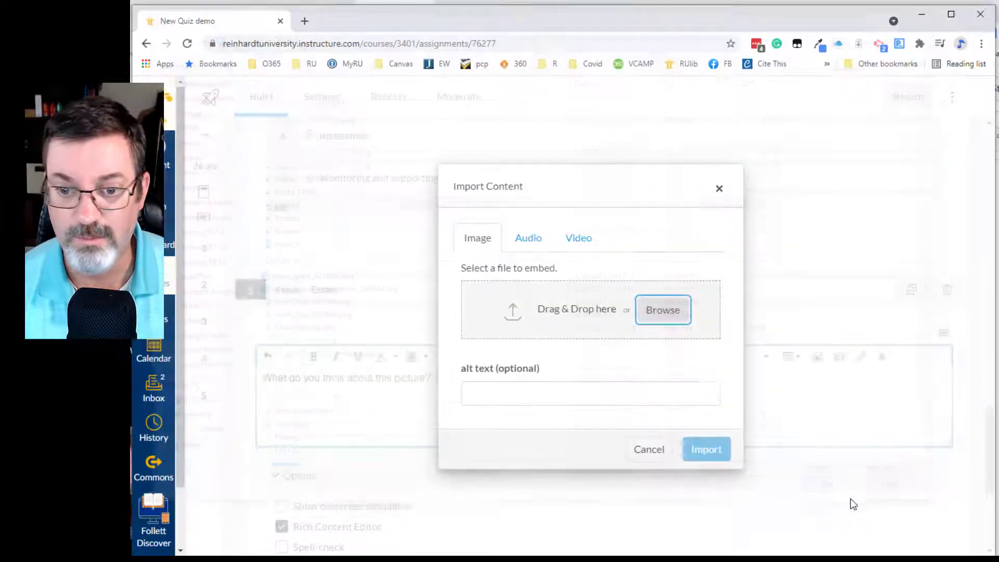
left_click(706, 448)
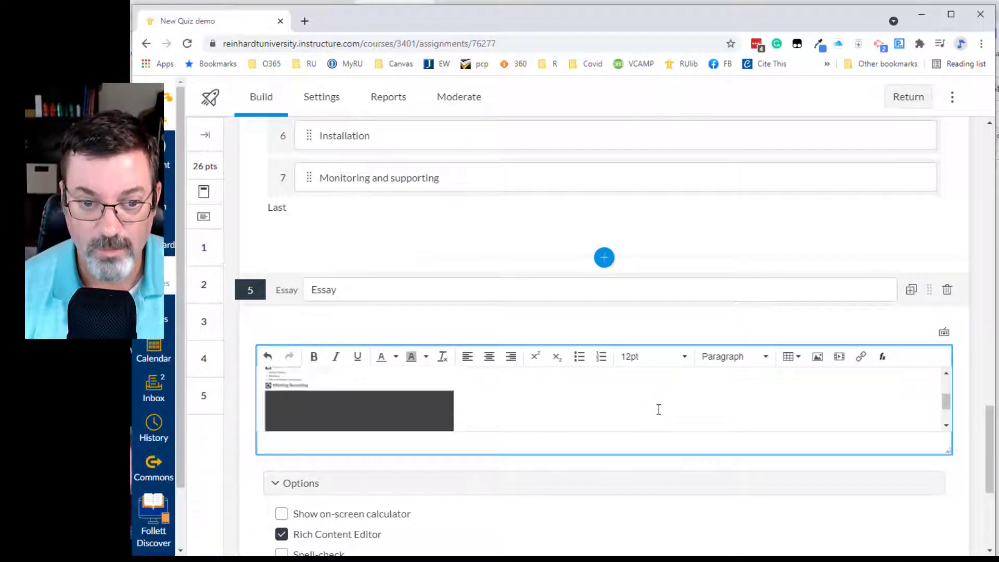
Step: Enlarge the embedded photo.PNG by dragging its corner handle
left_click(438, 388)
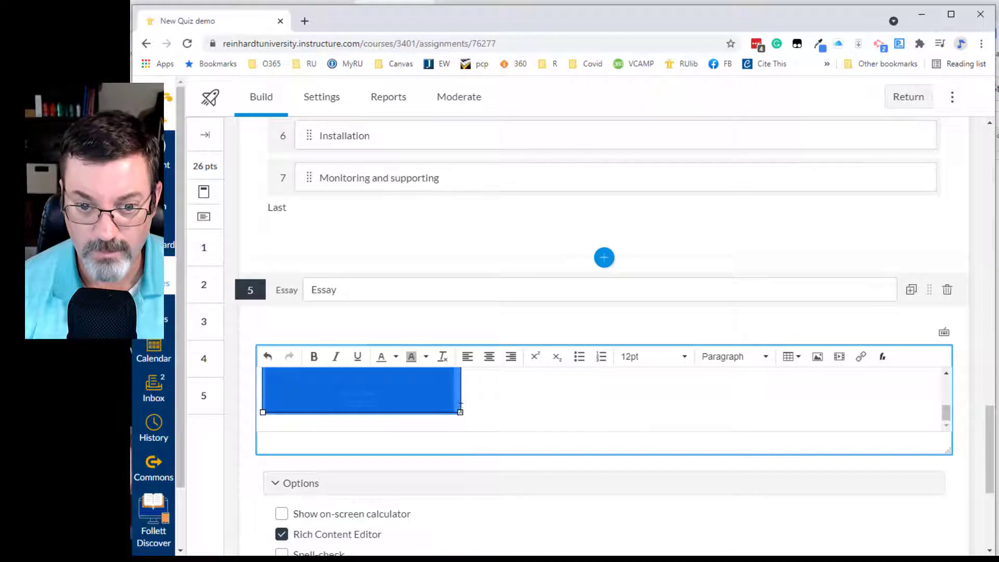
left_click_drag(460, 411, 708, 486)
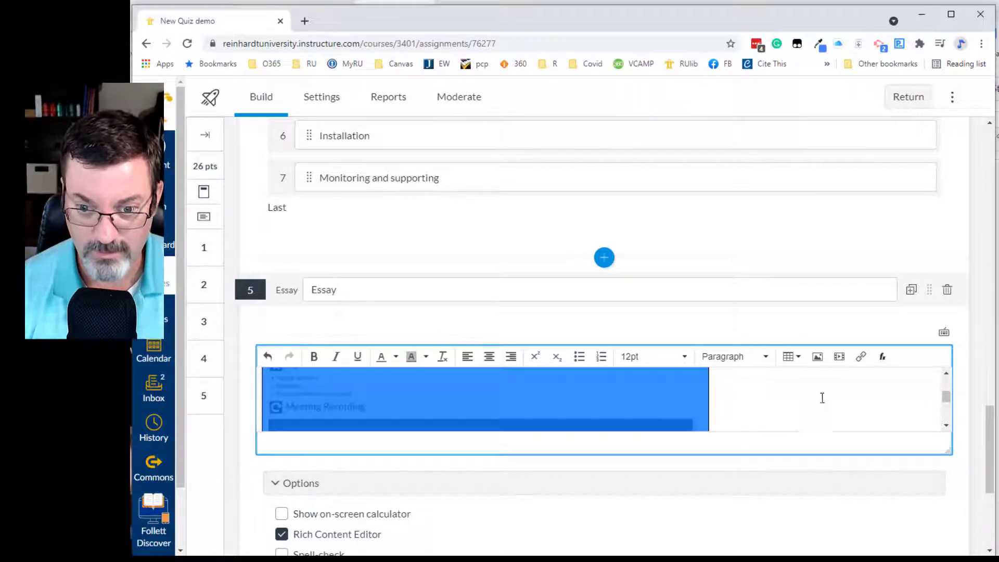
left_click(771, 397)
Step: Set essay question 5 to 10 points and save it, bringing the quiz total to 36 pts
scroll(521, 470, "down", 2)
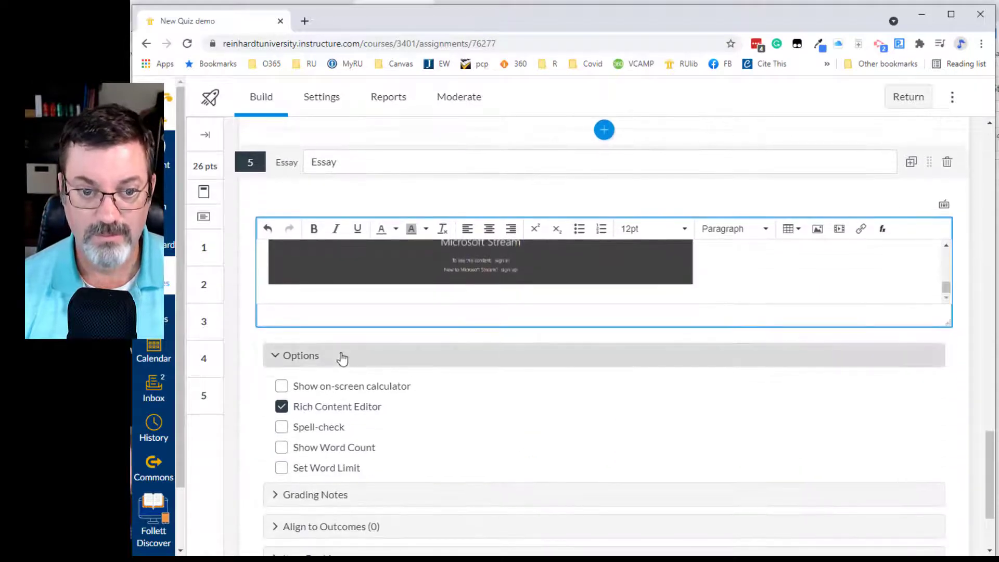
scroll(318, 416, "down", 1)
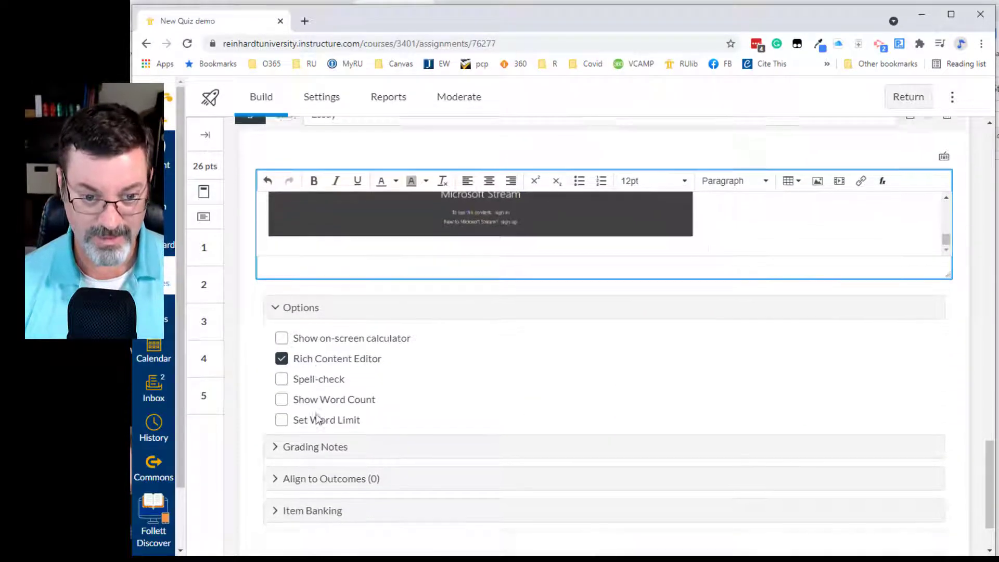
scroll(319, 416, "down", 1)
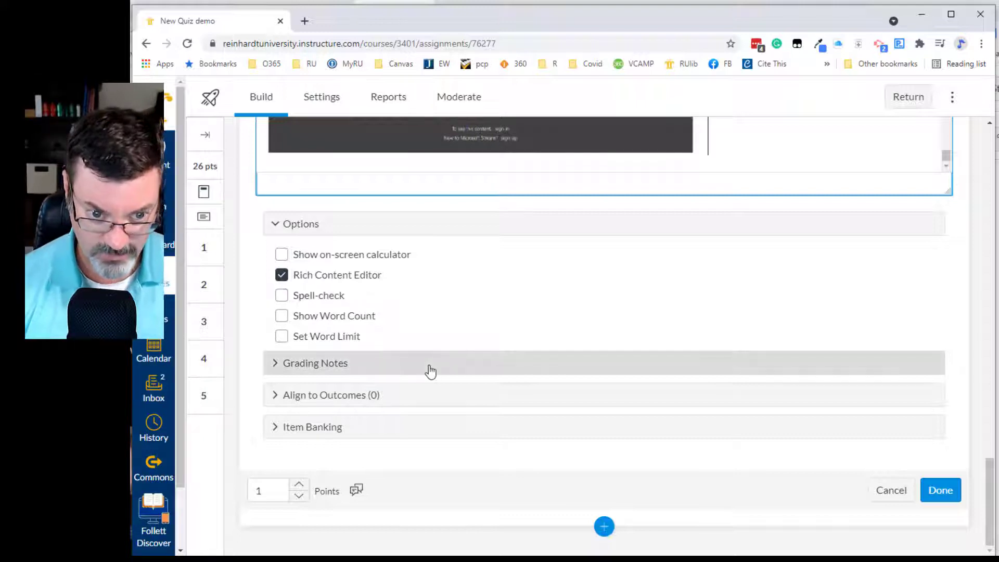
left_click(299, 483)
left_click(299, 483)
double_click(290, 509)
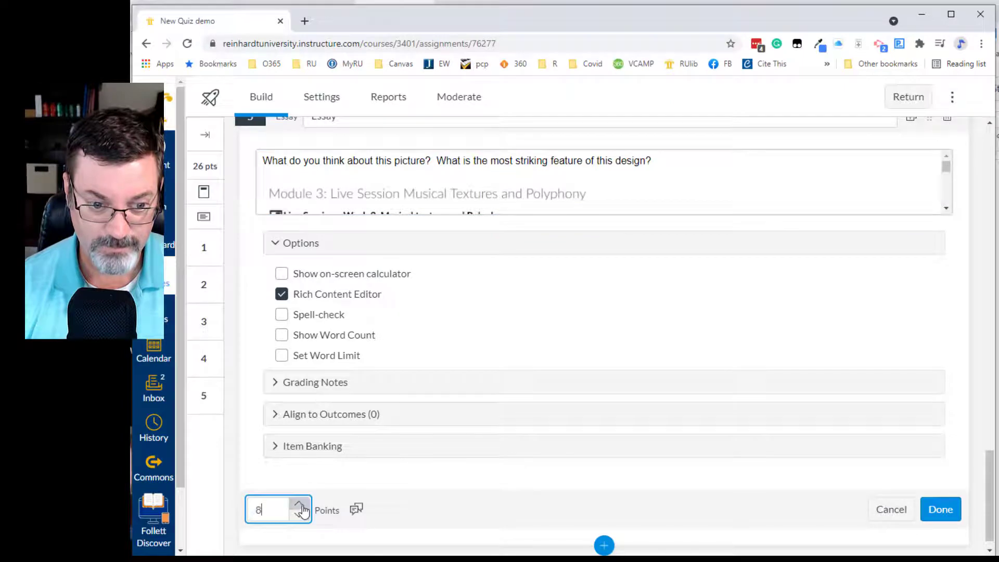
type("10")
left_click(945, 510)
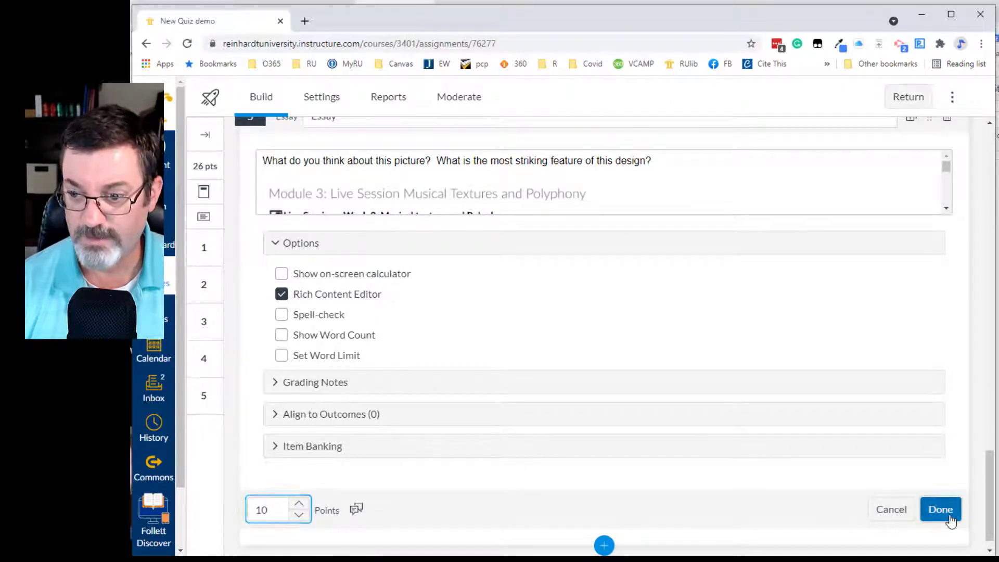
scroll(496, 321, "down", 7)
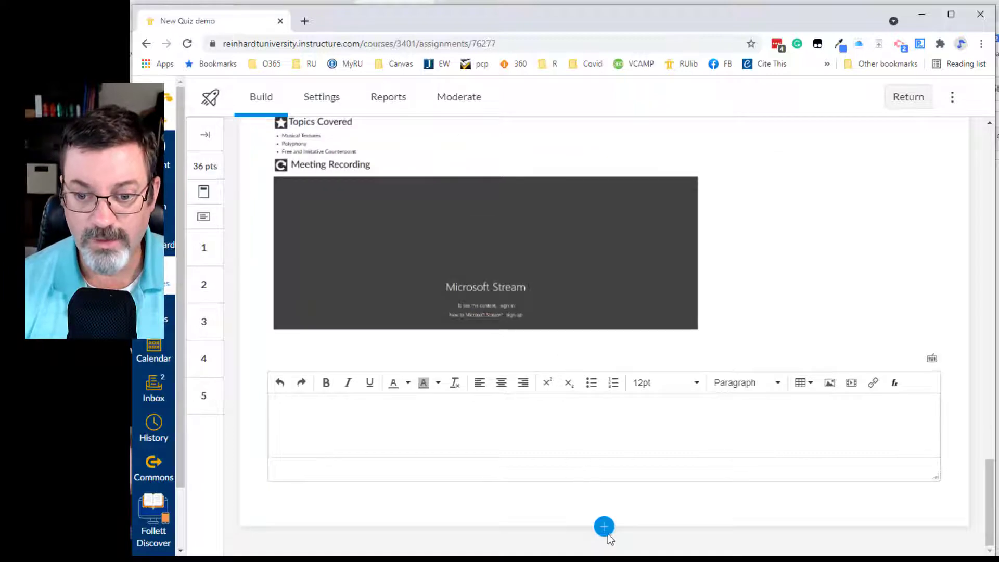
Step: Add Fill in the Blank question 6 titled 'Fill in the Blankd' below the essay question
left_click(604, 526)
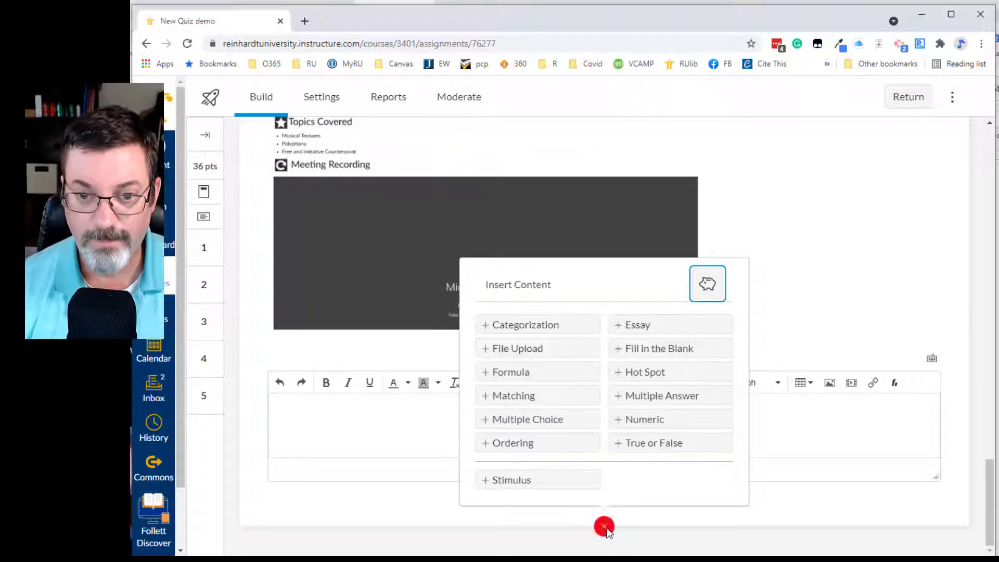
left_click(660, 350)
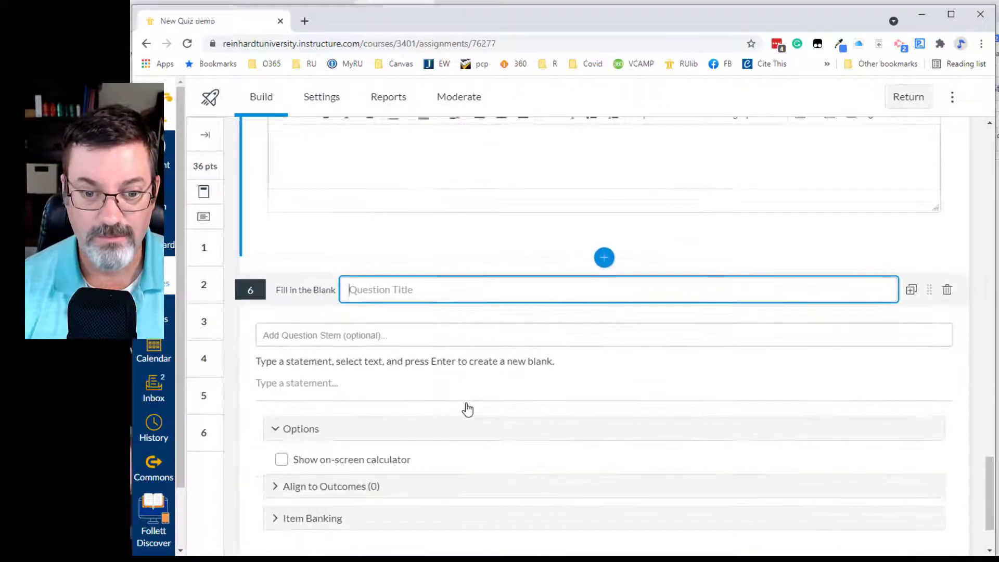
type("Fill in the Blankd")
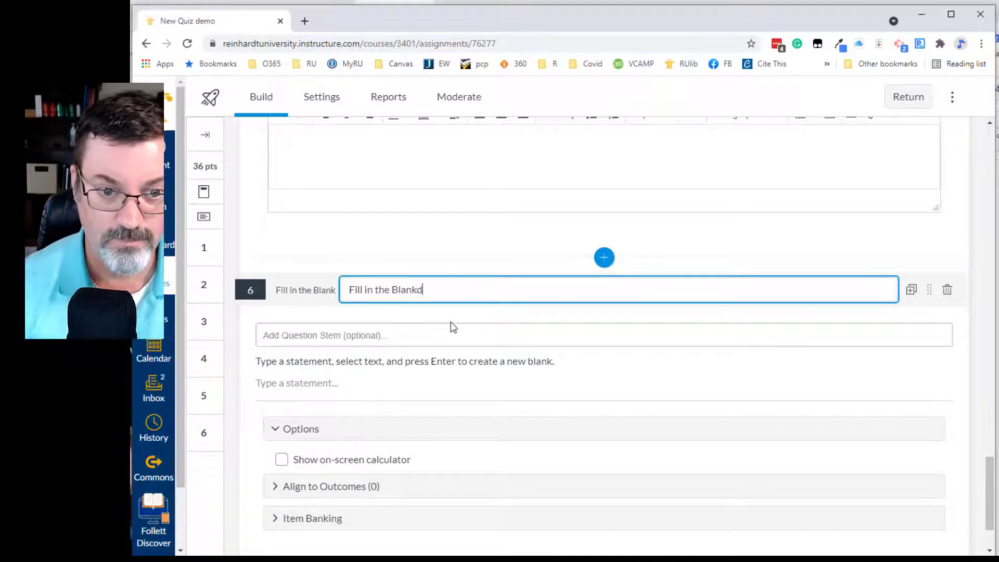
left_click(338, 337)
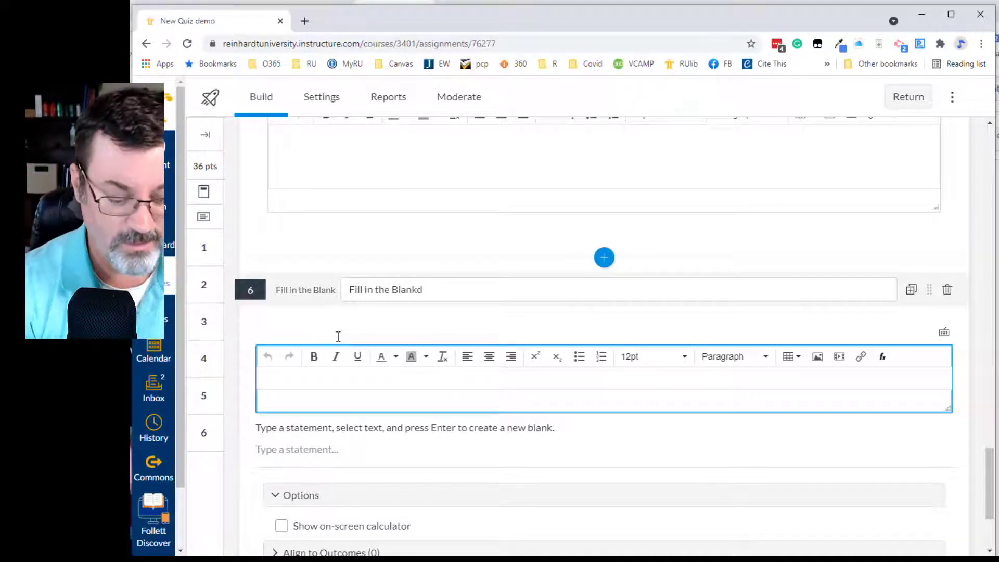
Step: Type a statement saying the rain in Spain falls mainly on the plains
type("The rain in")
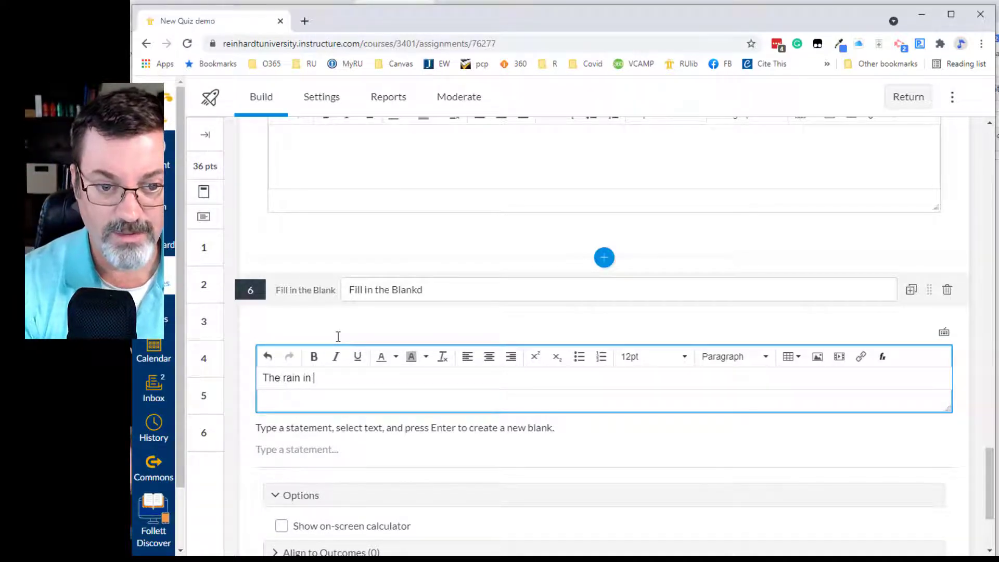
type("Spain falls ")
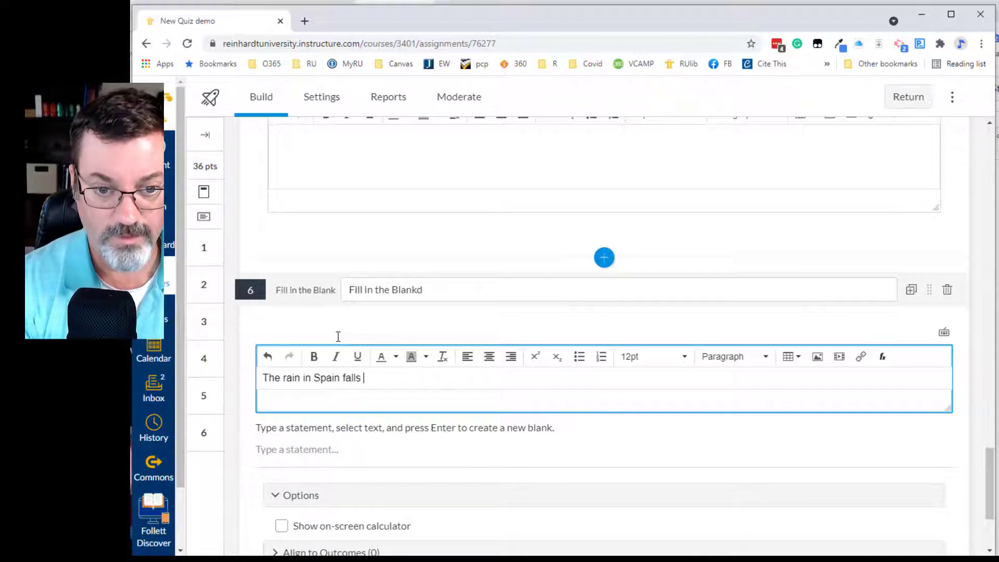
type("mainly on the Pla")
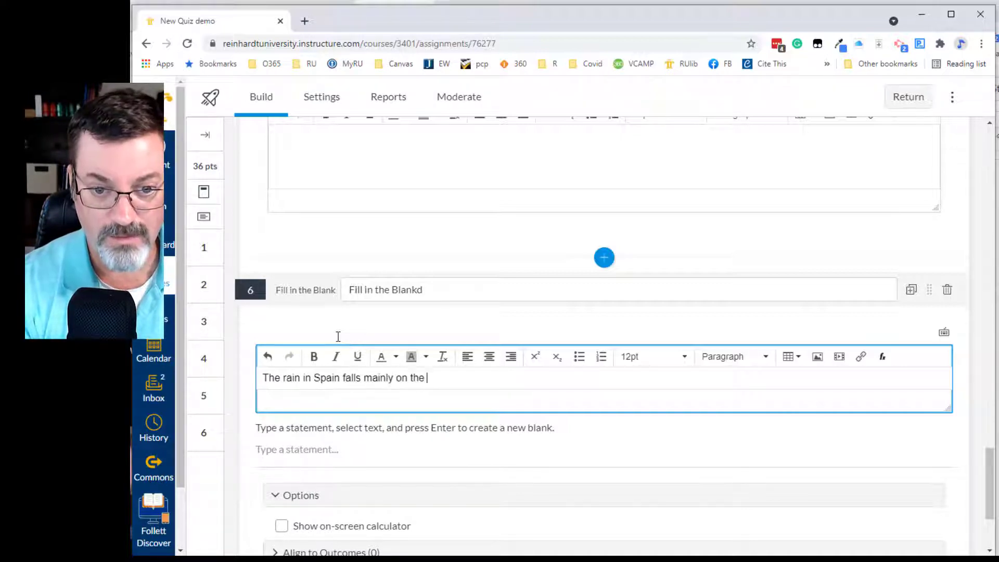
key("BackSpace")
type("plain")
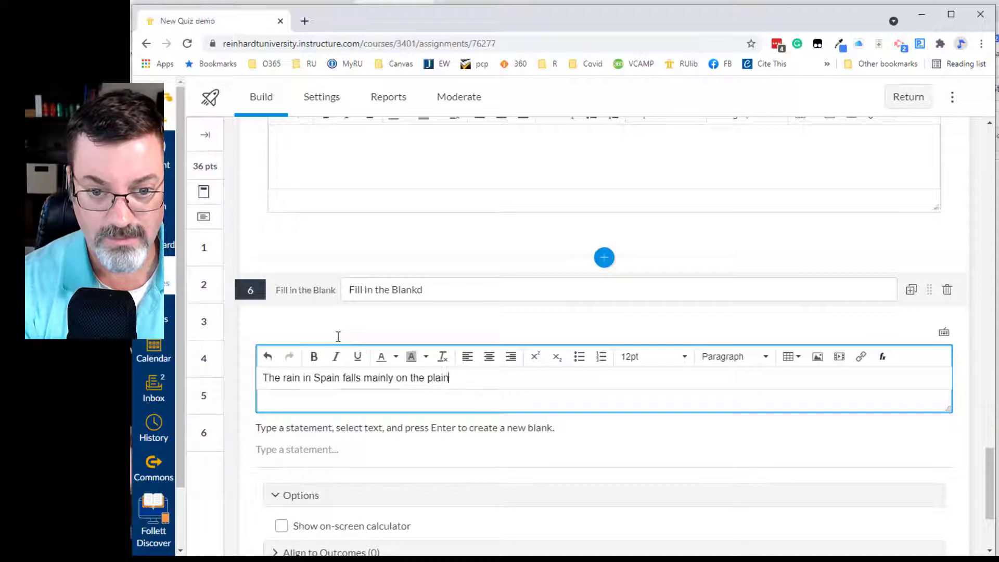
type("s.  Do they need some swales?")
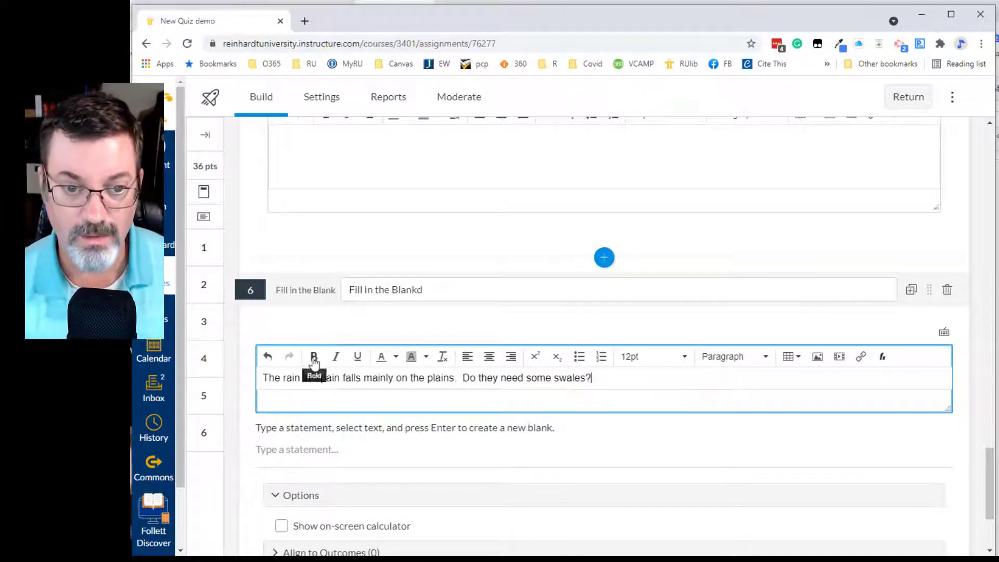
Step: Try turning 'rain' into a blank, then undo the resulting line breaks
double_click(291, 378)
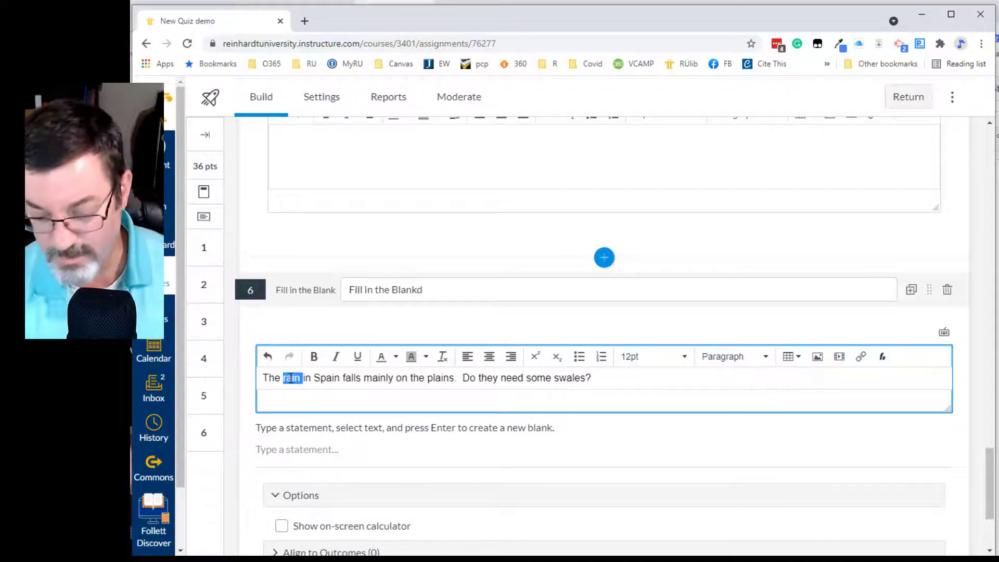
key("Return")
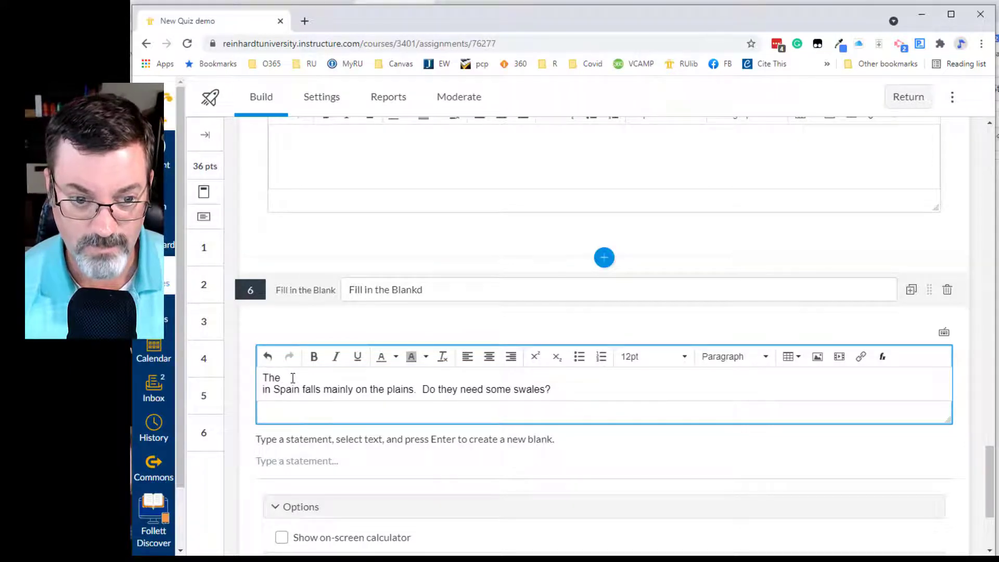
key("BackSpace")
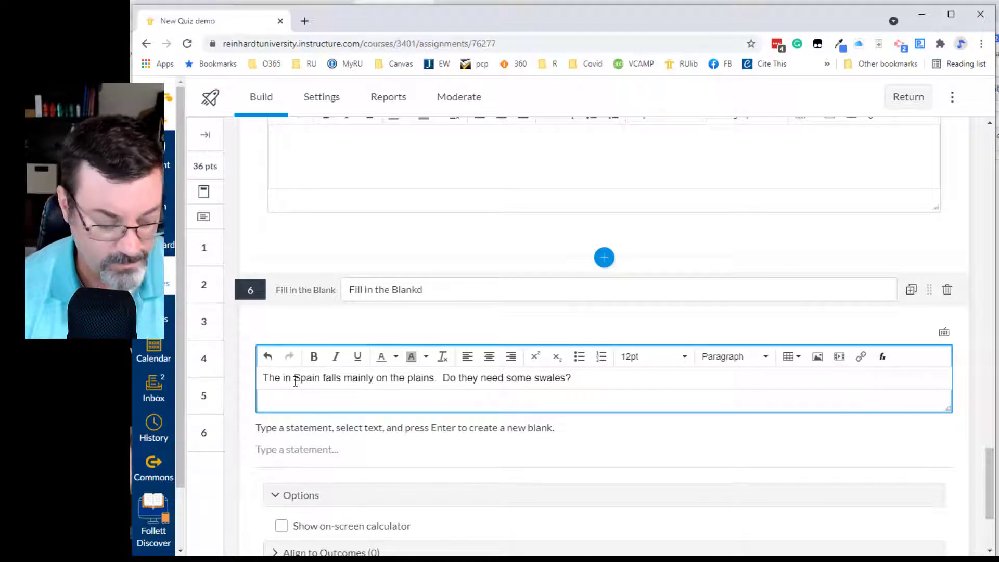
key("ctrl+z")
key("ctrl+z")
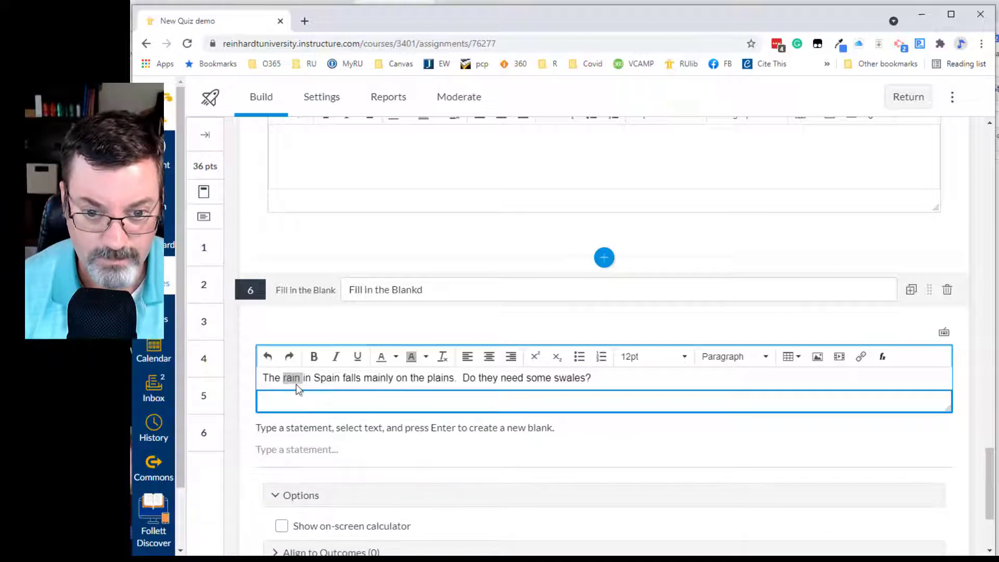
Step: Remove 'rain' and 'plains' from the statement, leaving it split across three lines
left_click(294, 384)
double_click(293, 379)
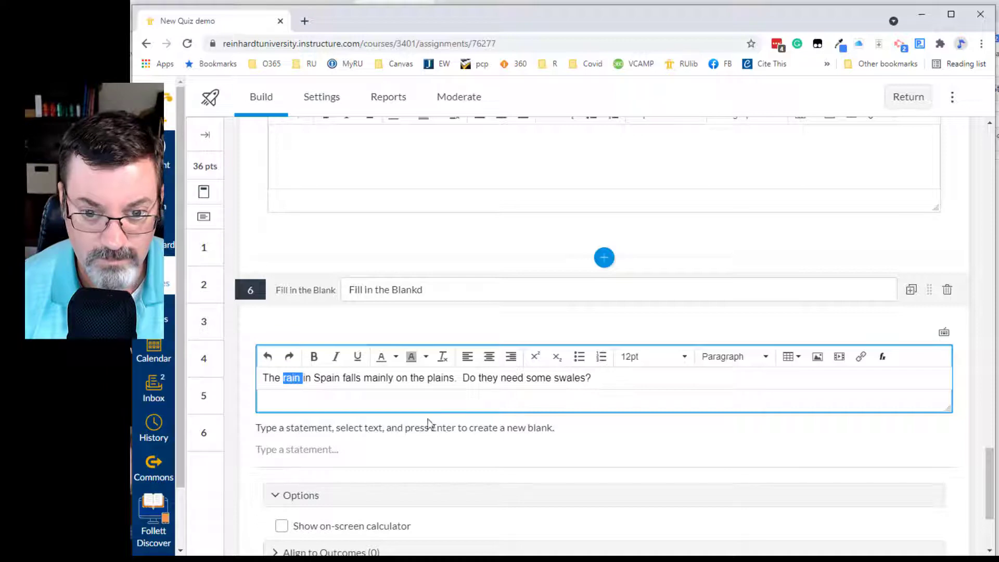
key("Return")
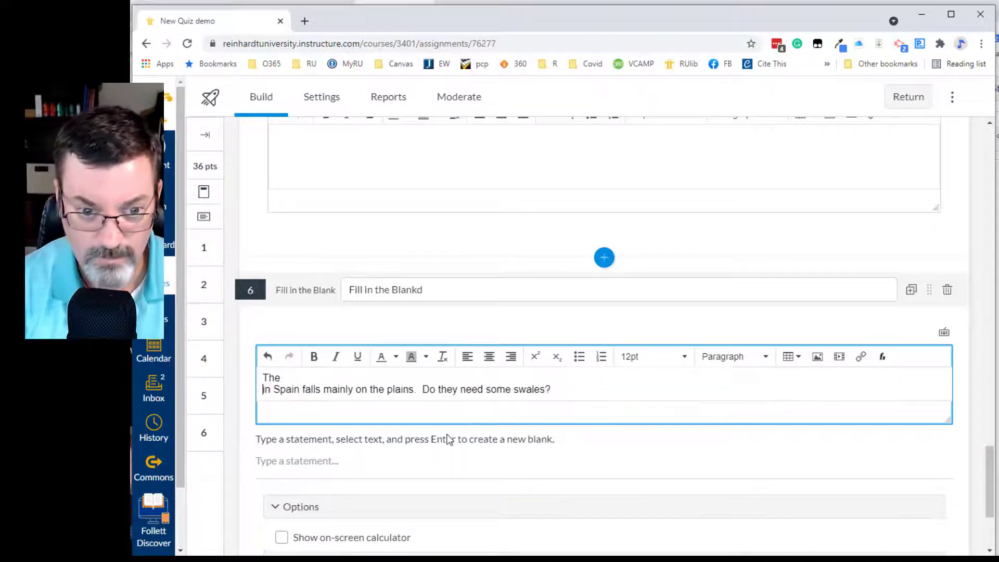
double_click(405, 390)
key("Return")
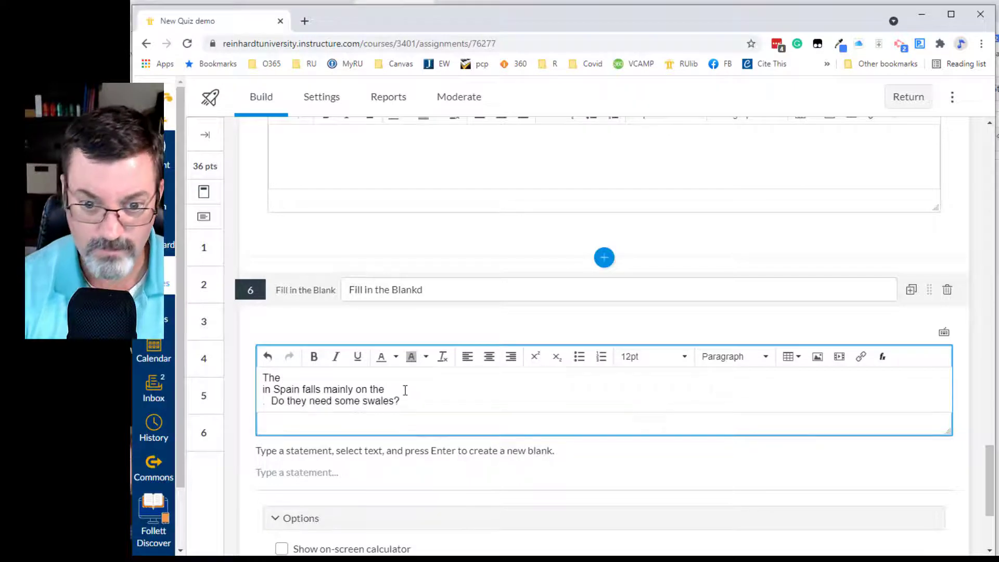
scroll(420, 390, "down", 3)
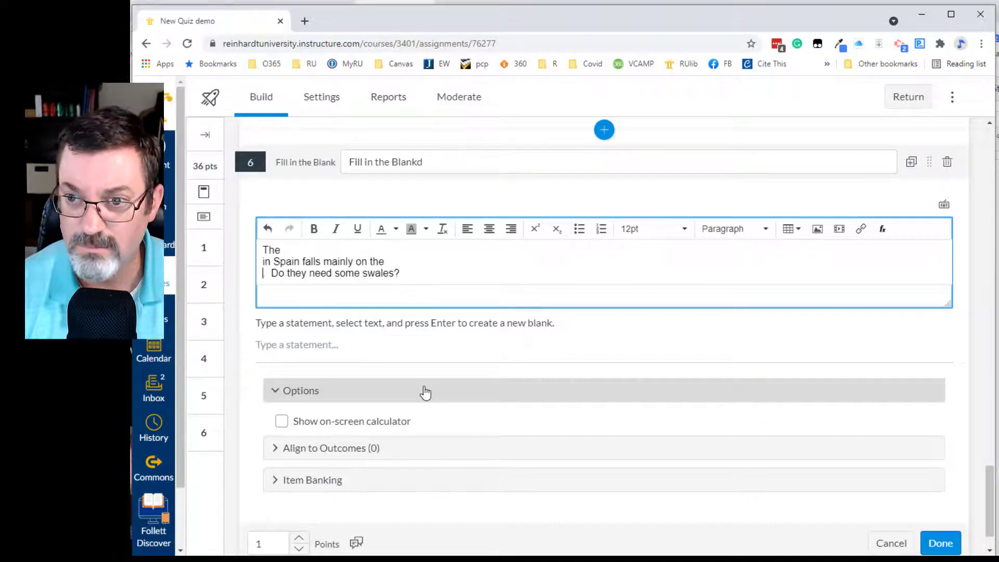
Step: Use Help's 'Search the Canvas Guides' to open the Canvas Community home page and close the FAQ tab
scroll(424, 391, "up", 1)
scroll(424, 389, "down", 1)
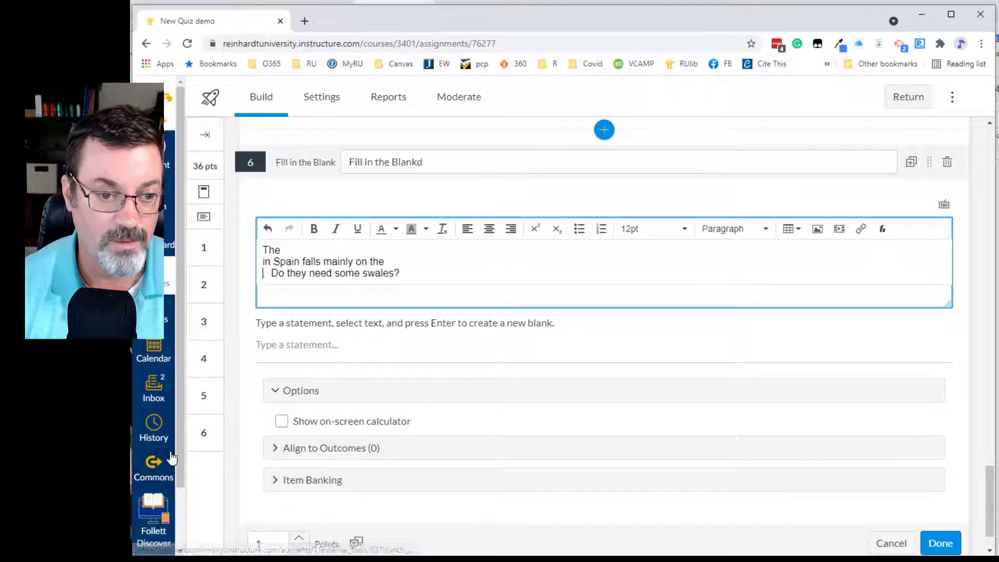
scroll(166, 458, "down", 1)
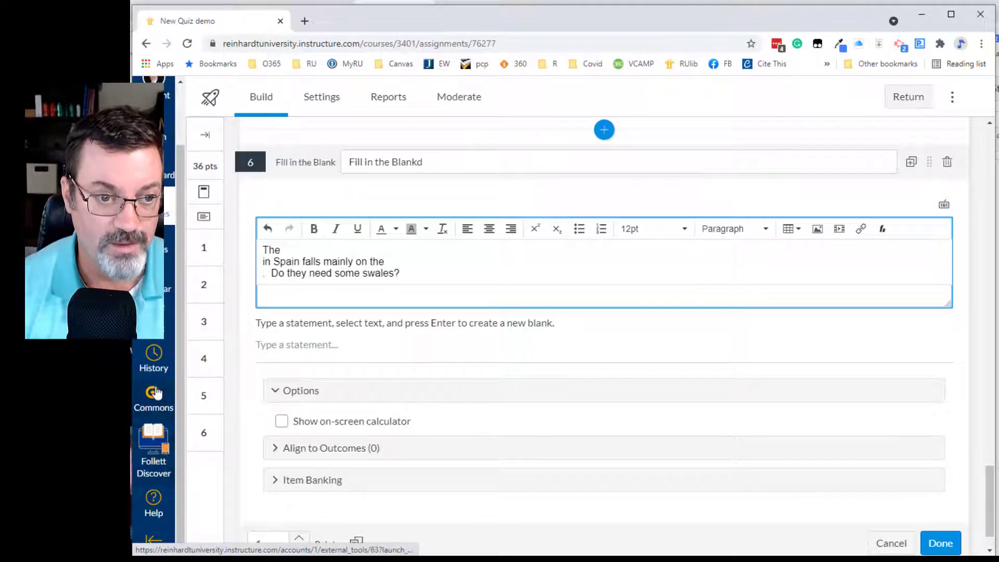
left_click(161, 505)
left_click(338, 22)
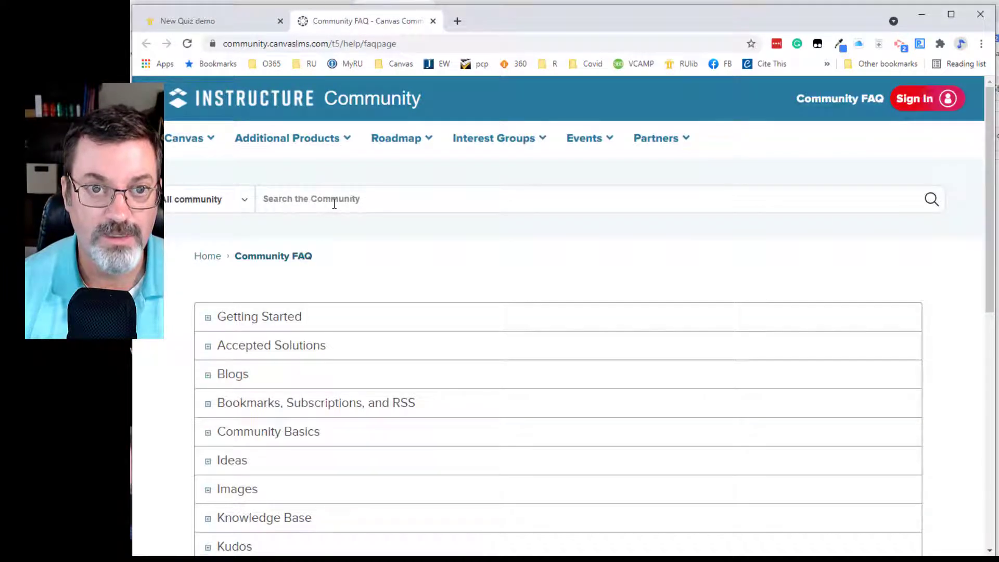
left_click(227, 19)
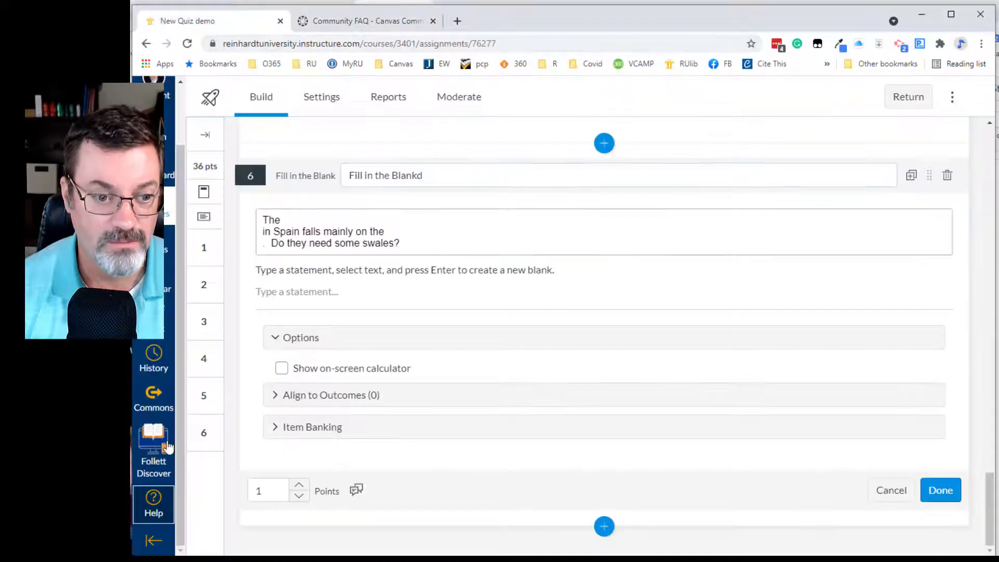
left_click(166, 500)
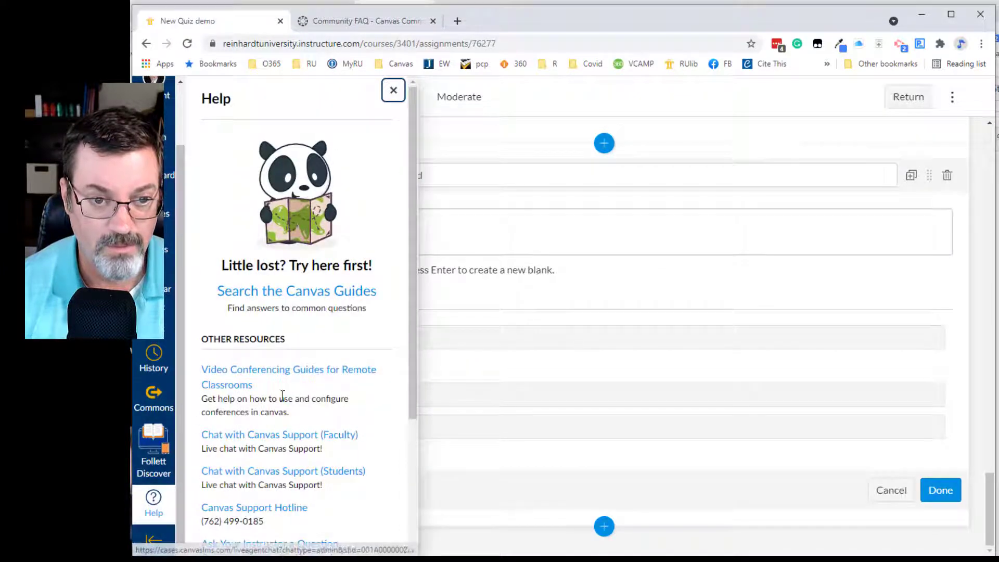
left_click(289, 292)
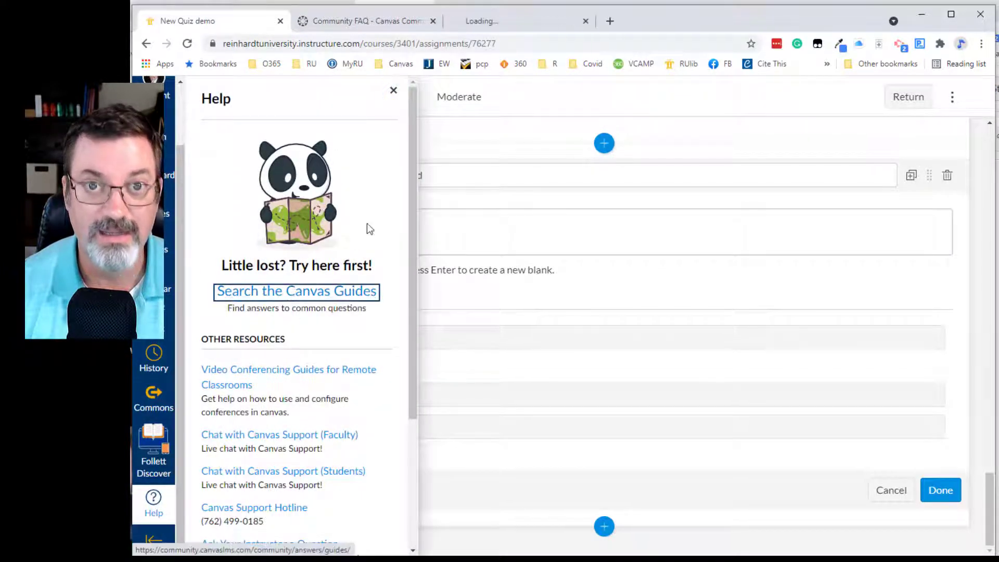
left_click(432, 20)
left_click(390, 30)
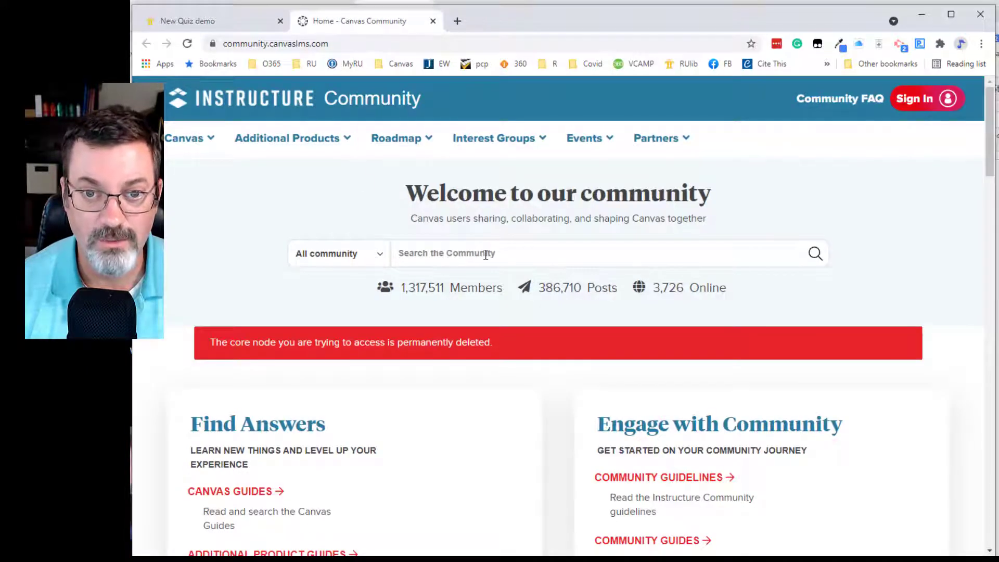
Step: Go through Canvas Guides, Instructor, and Instructor Guide to its New Quizzes section
scroll(475, 255, "down", 3)
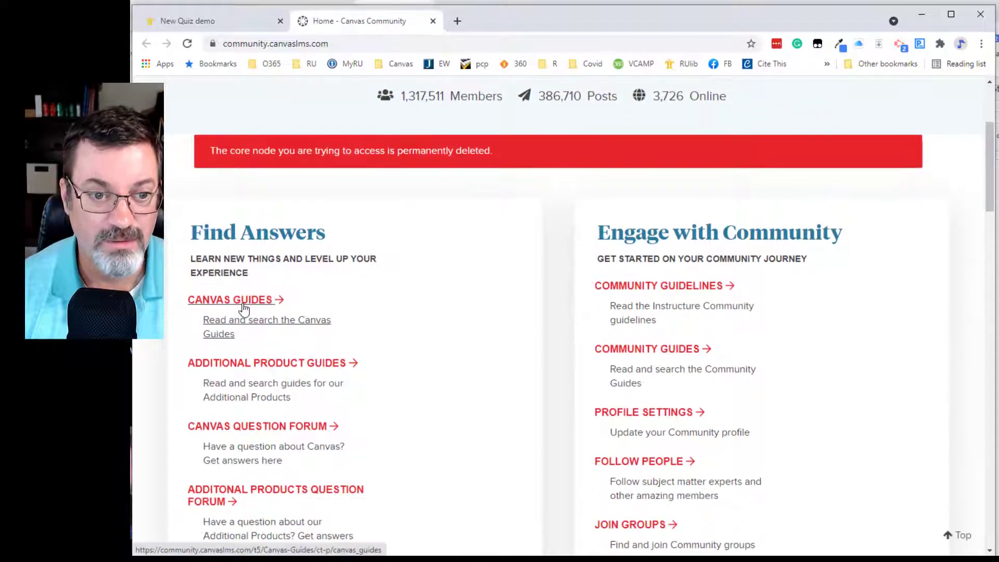
left_click(242, 311)
scroll(281, 306, "down", 1)
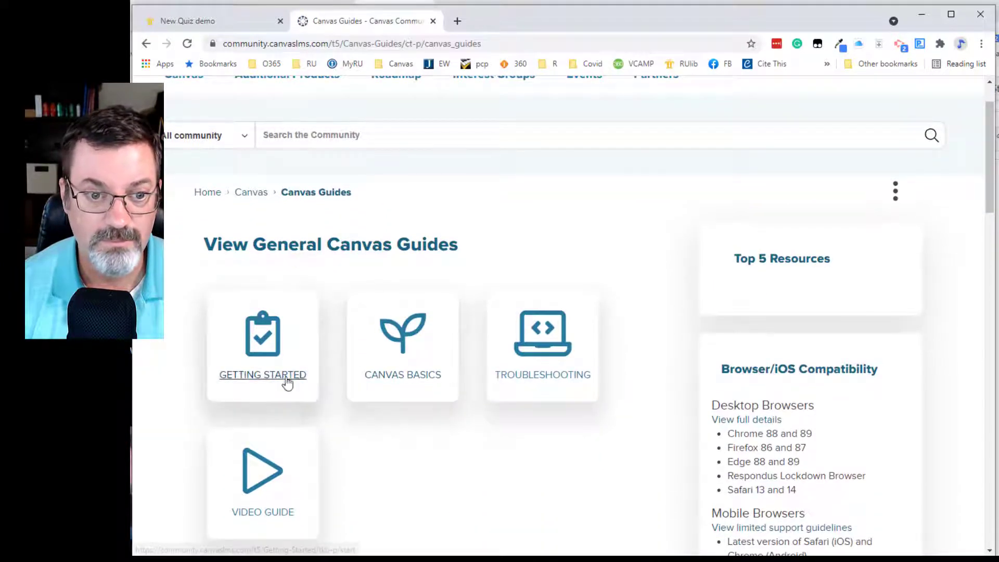
scroll(410, 342, "down", 7)
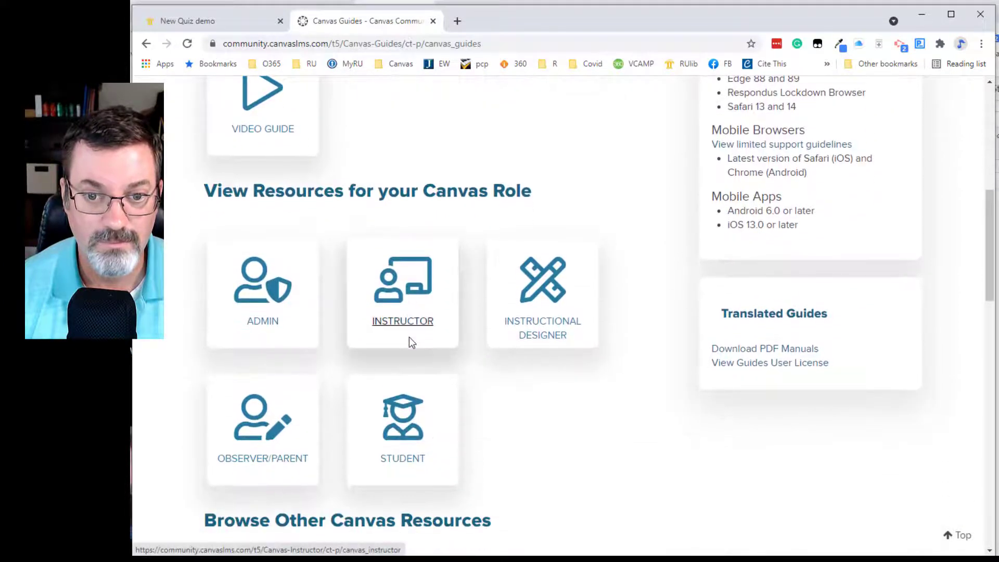
scroll(408, 339, "down", 1)
left_click(400, 260)
scroll(330, 316, "down", 2)
left_click(245, 281)
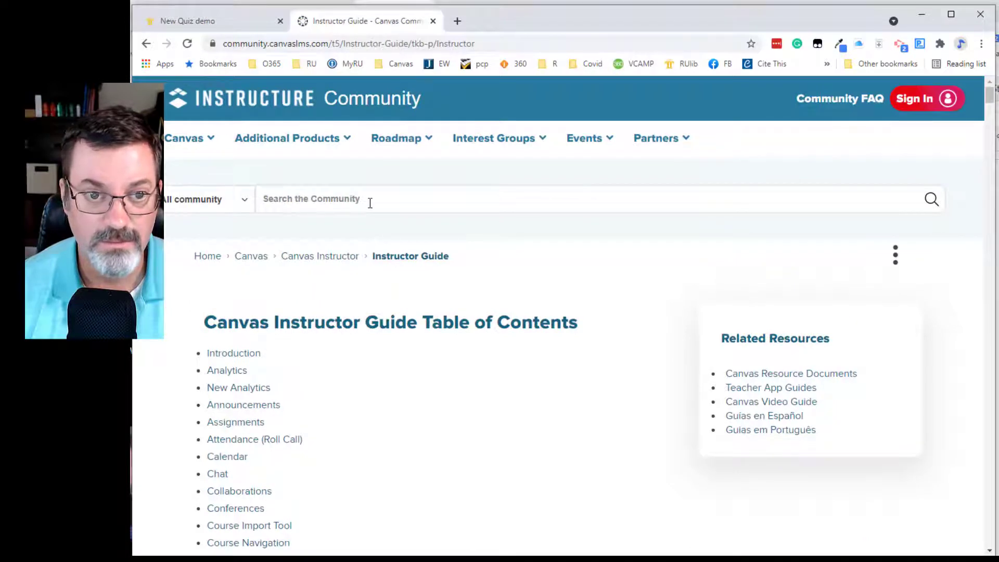
scroll(275, 393, "down", 2)
scroll(276, 393, "down", 6)
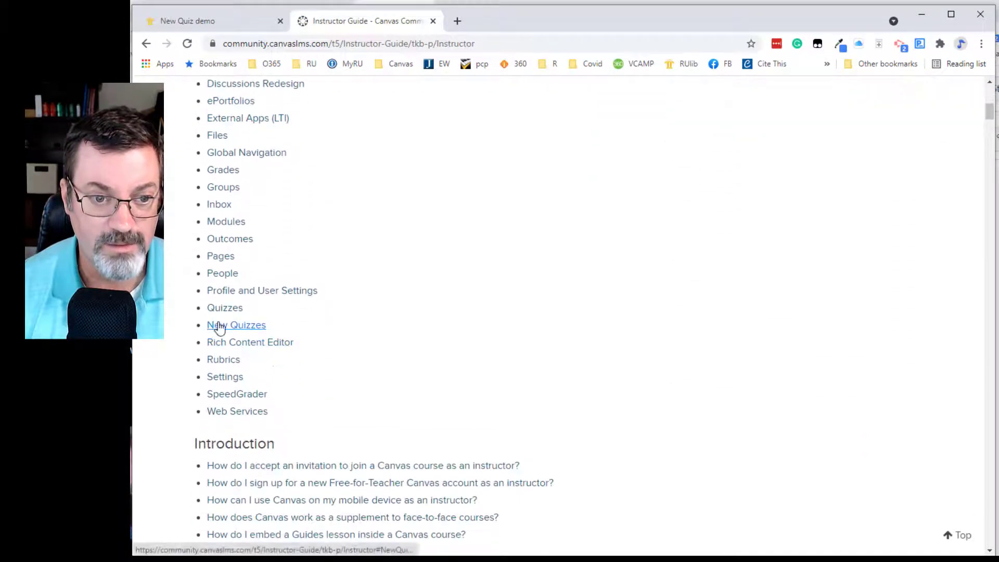
left_click(235, 325)
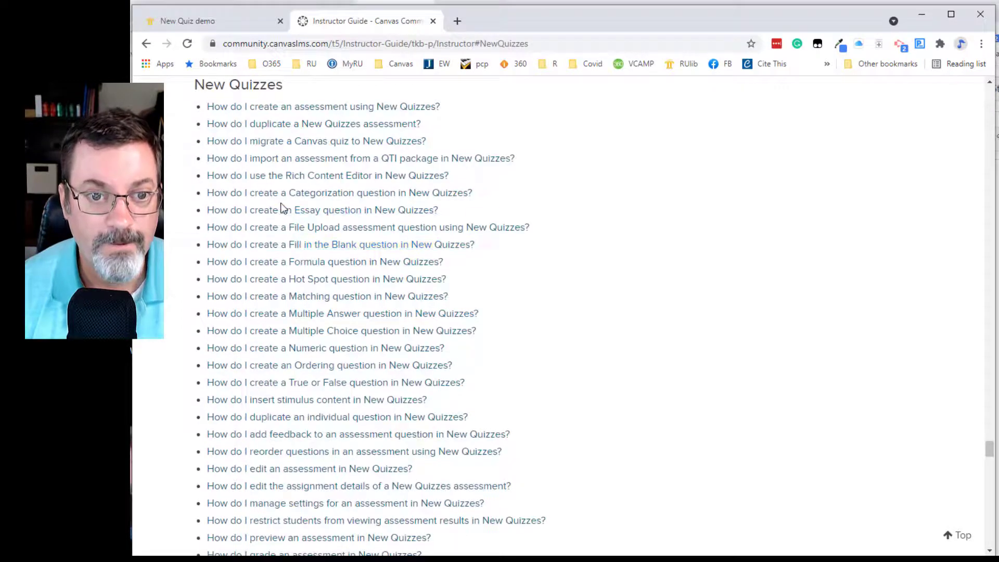
Step: Read 'How do I create a Fill in the Blank question in New Quizzes?', then return to the New Quiz demo
left_click(271, 245)
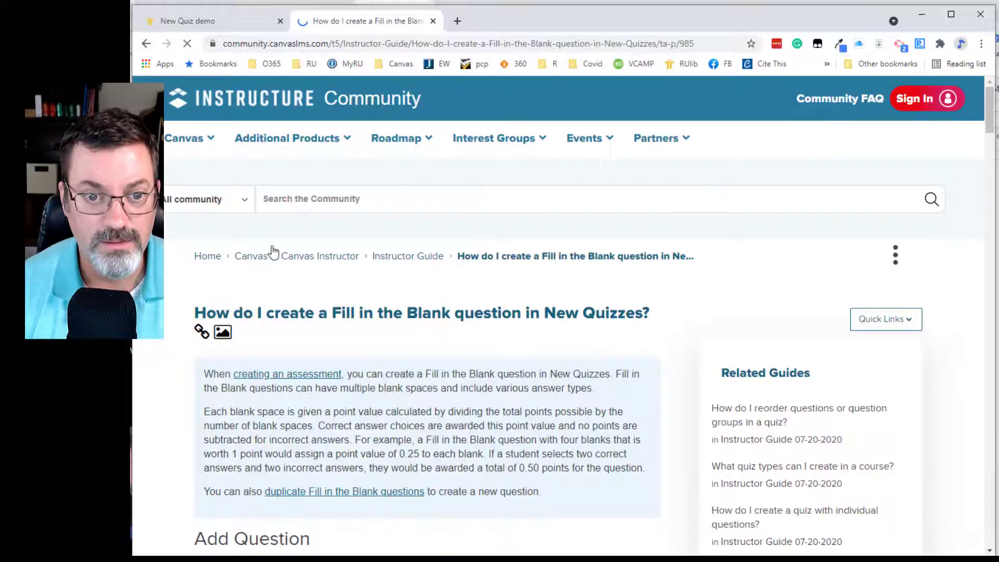
scroll(406, 386, "down", 9)
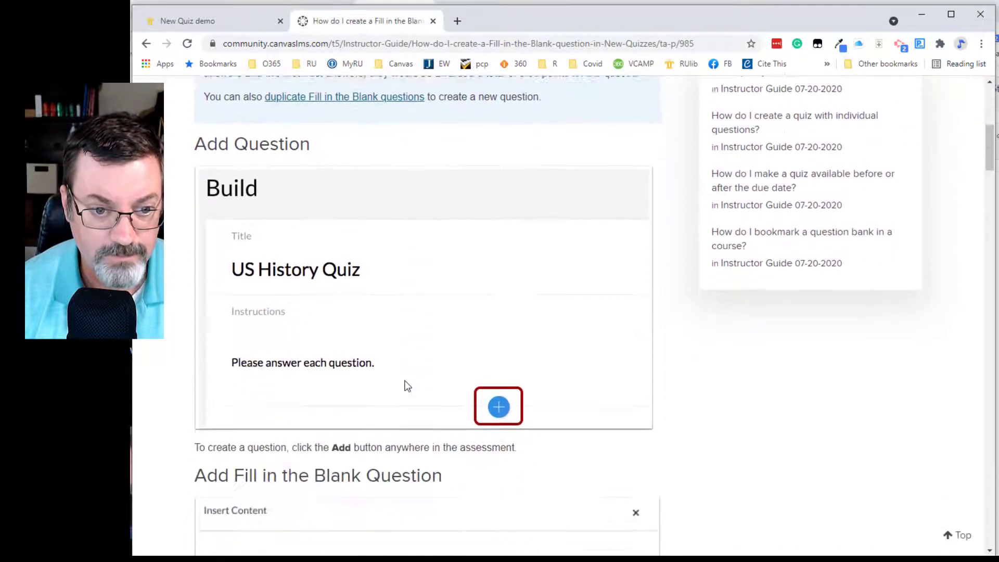
scroll(406, 386, "down", 10)
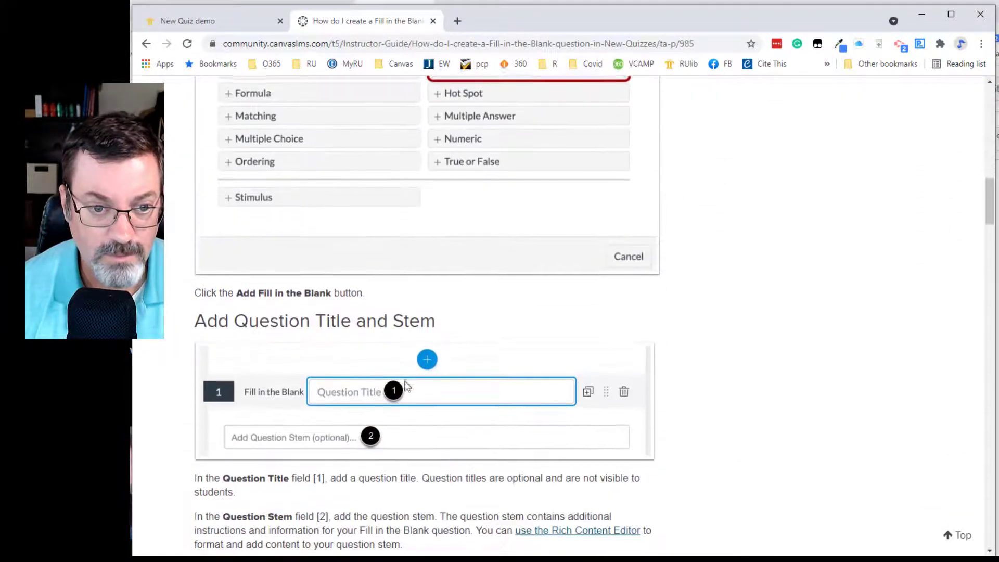
scroll(407, 386, "down", 5)
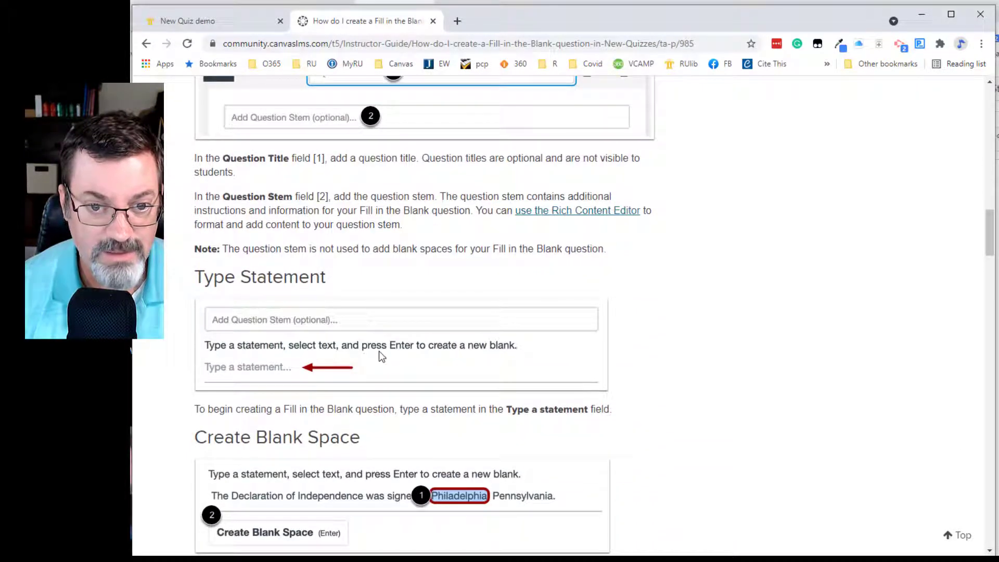
scroll(379, 356, "down", 4)
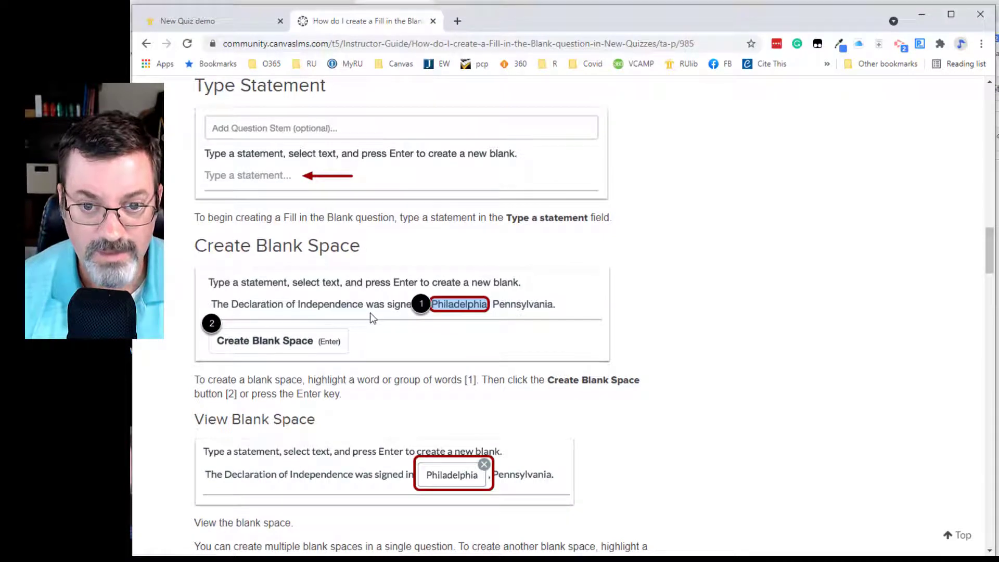
scroll(370, 314, "down", 2)
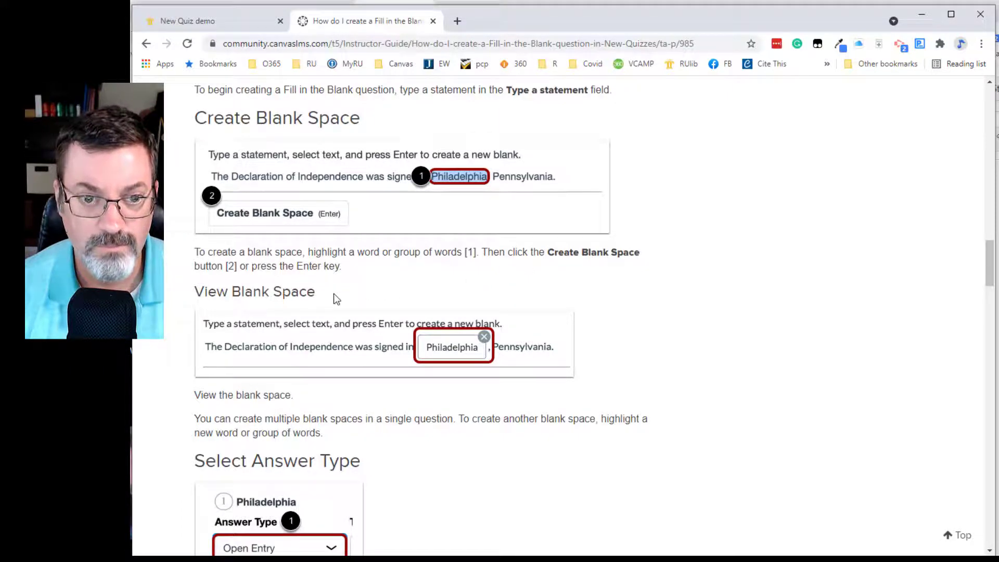
scroll(334, 295, "down", 1)
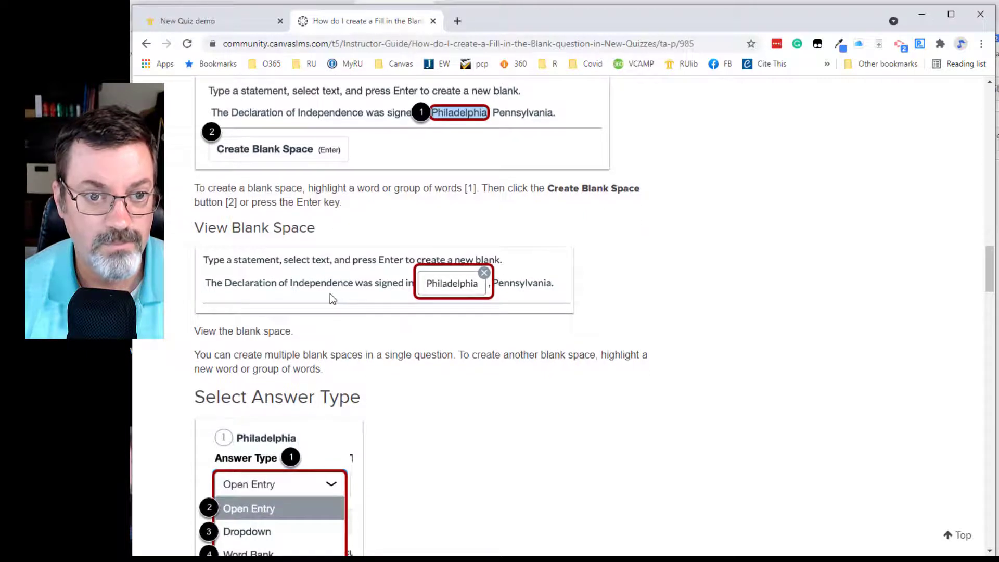
scroll(330, 293, "down", 2)
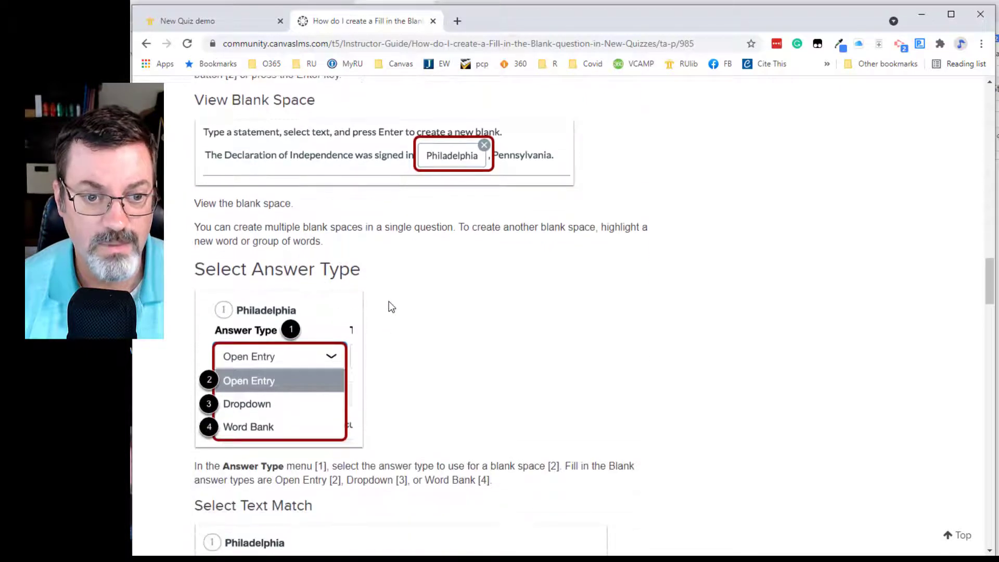
key("alt+Tab")
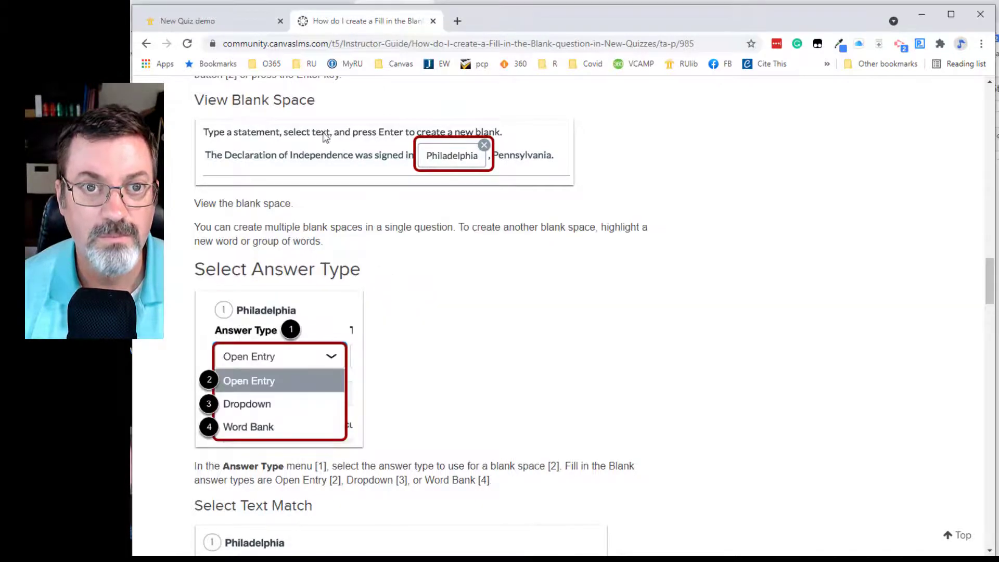
left_click(229, 29)
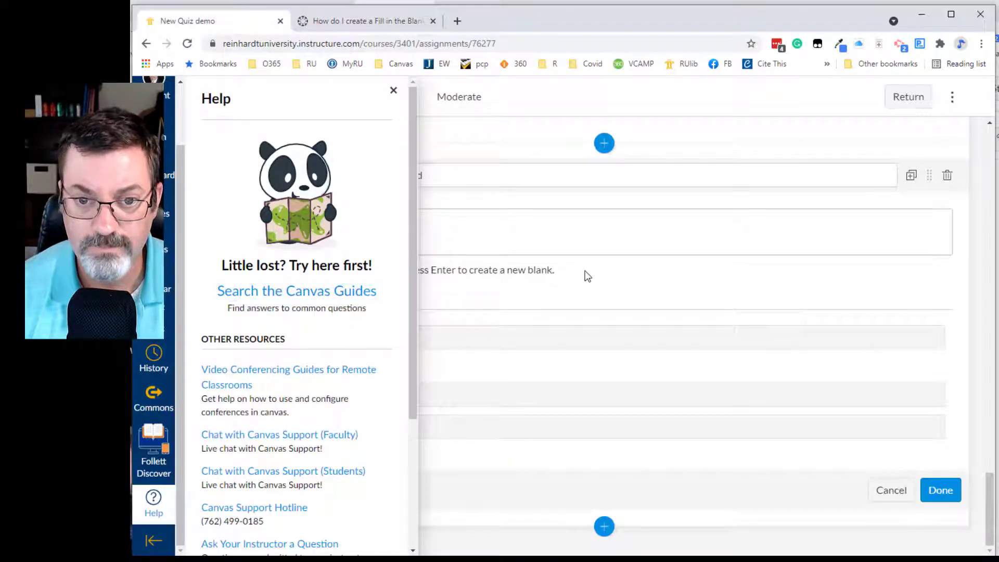
Step: Replace question 6's wording with 'The rain in Spain fall mainly on the plains.'
left_click(393, 90)
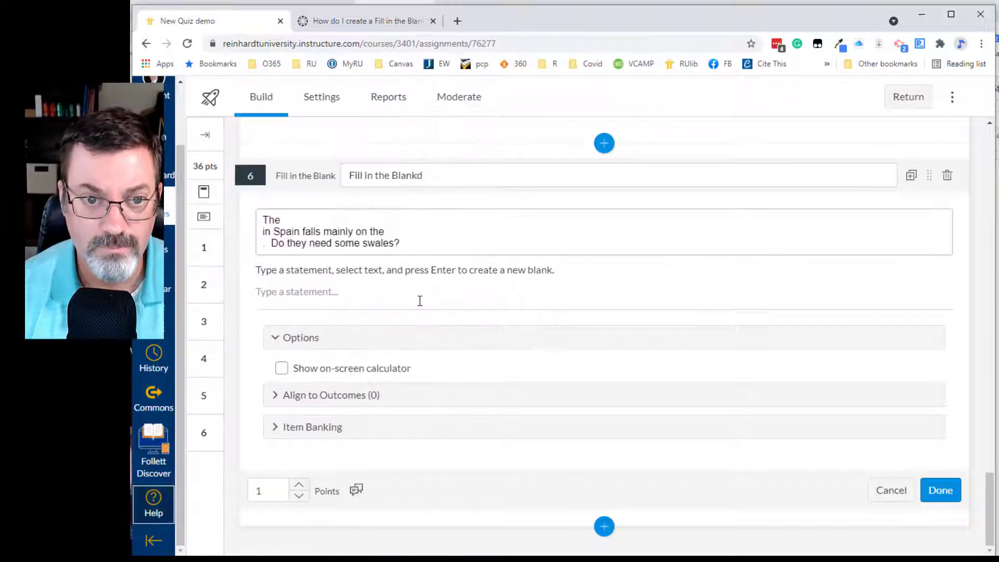
left_click(410, 235)
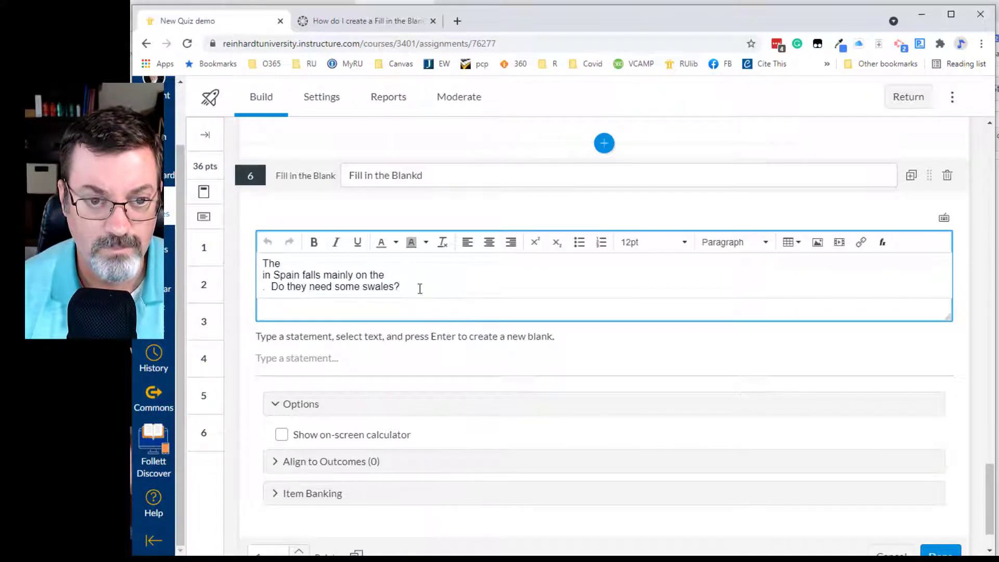
left_click_drag(403, 288, 265, 258)
type("The ")
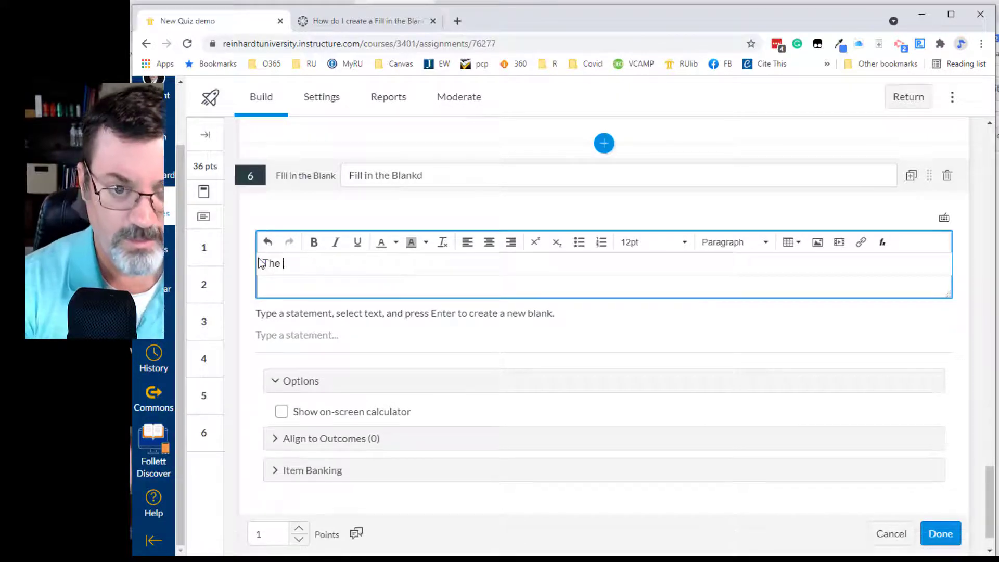
type("rain in Spain")
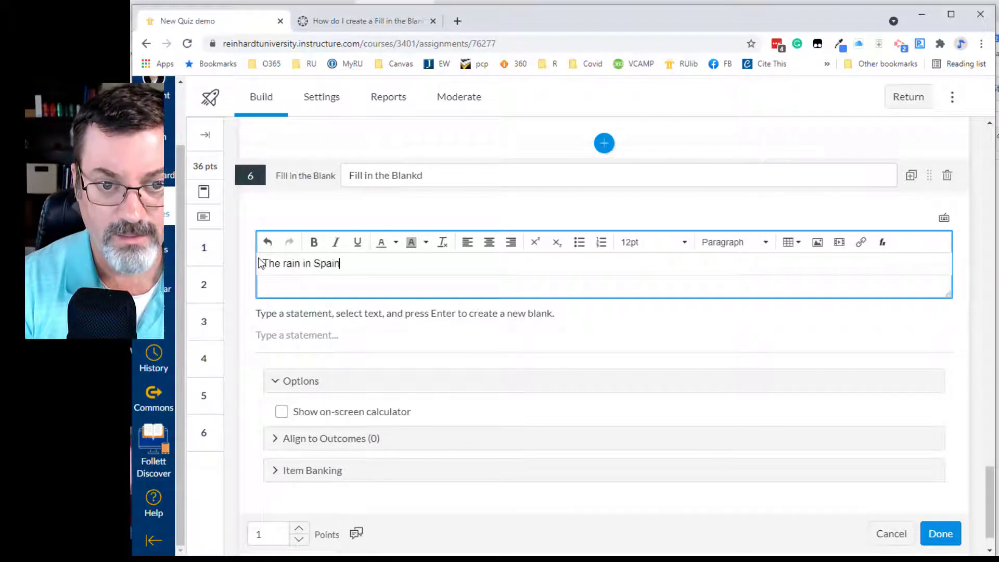
type(" fall mainly ")
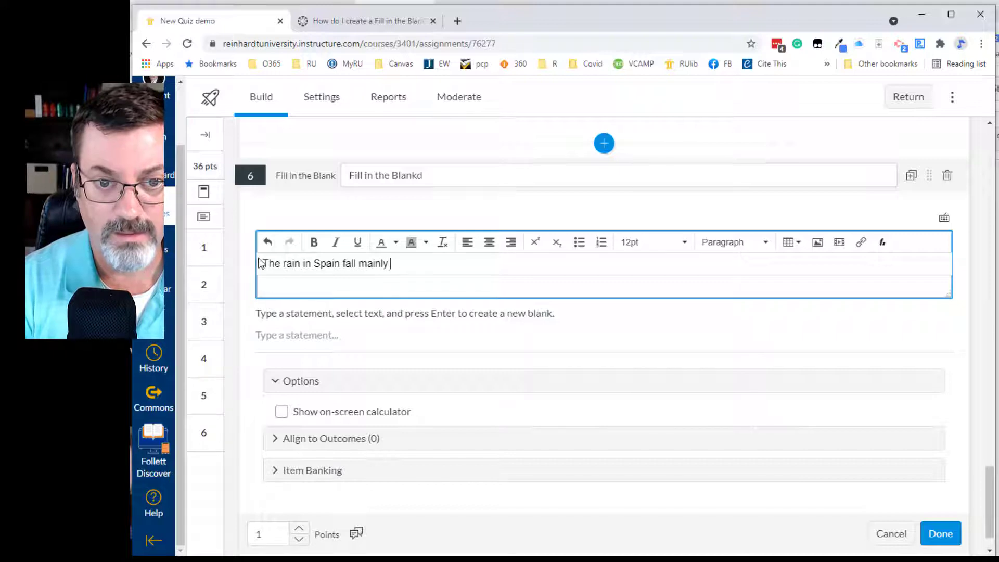
type("on the pla")
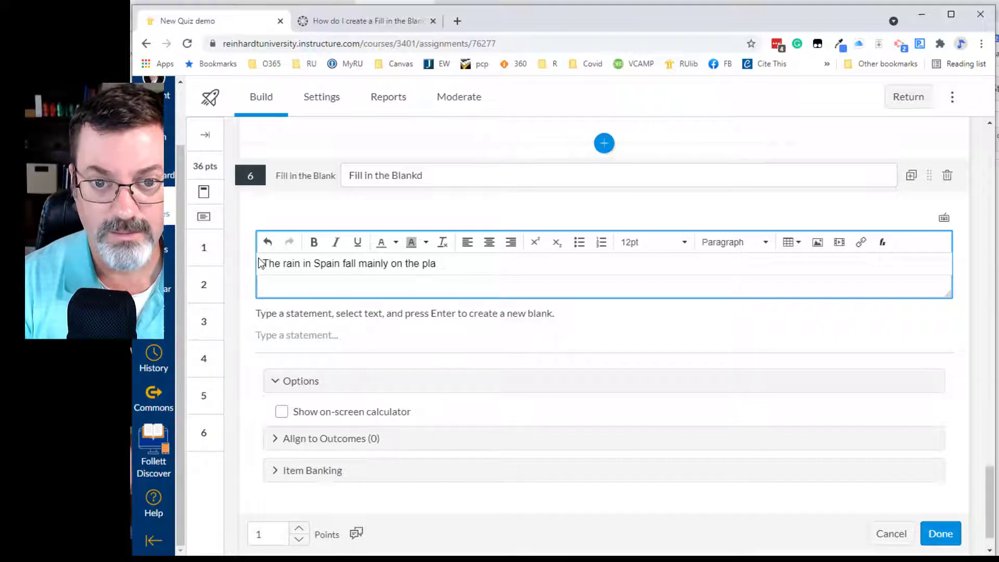
type("ins.")
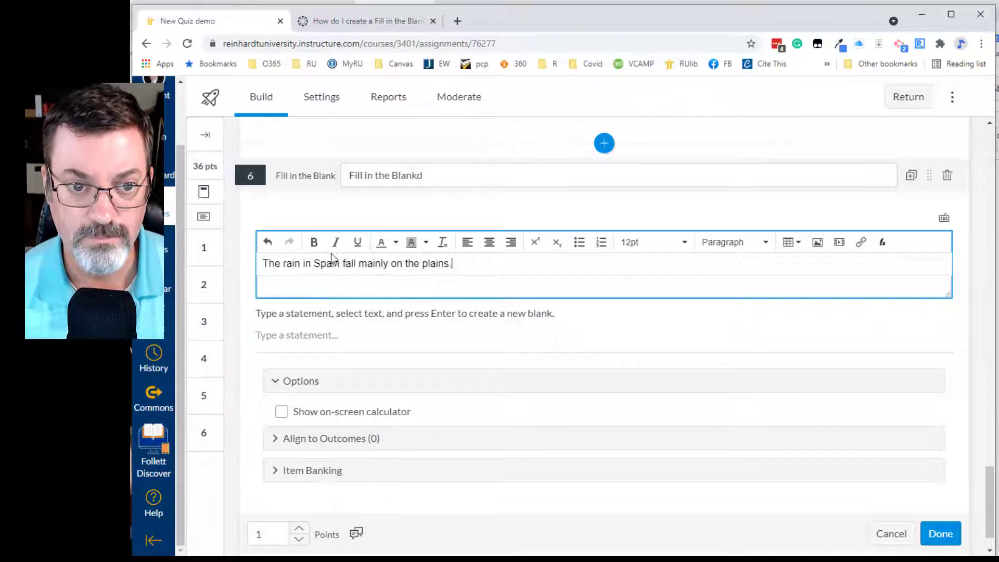
Step: Try making 'rain' and 'plains' blanks, which deletes 'plains' from the stem again
double_click(290, 265)
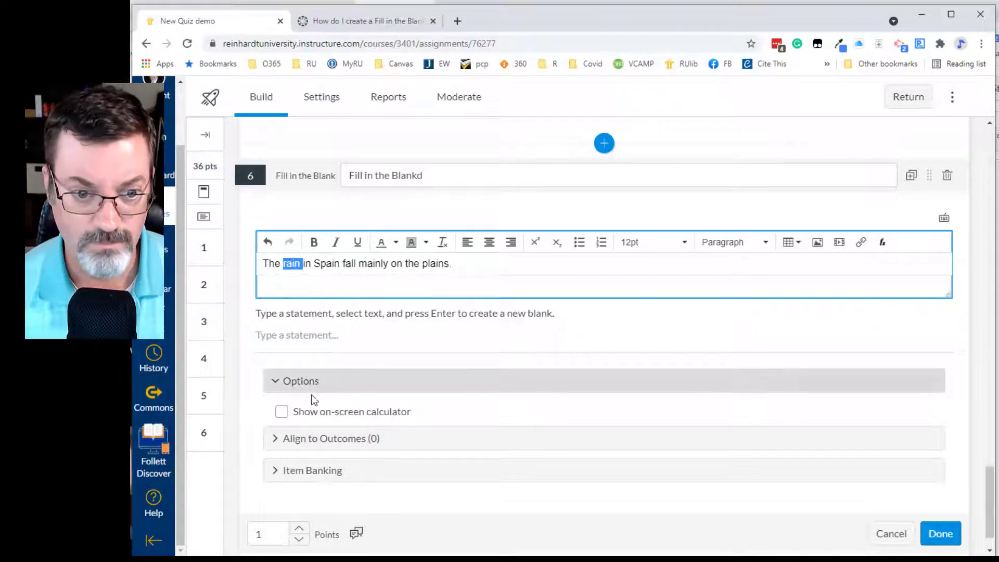
left_click(280, 387)
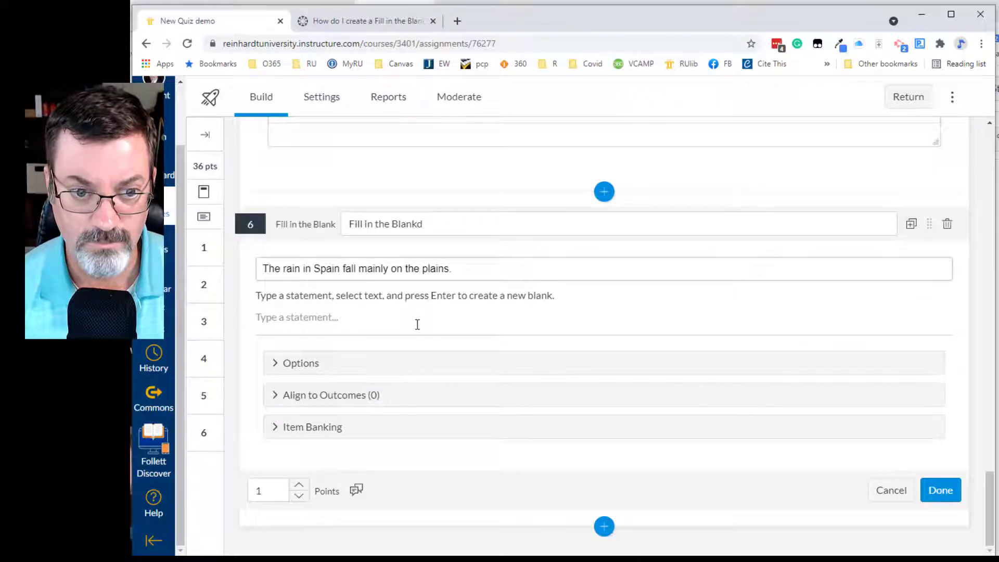
left_click(296, 271)
left_click(292, 272)
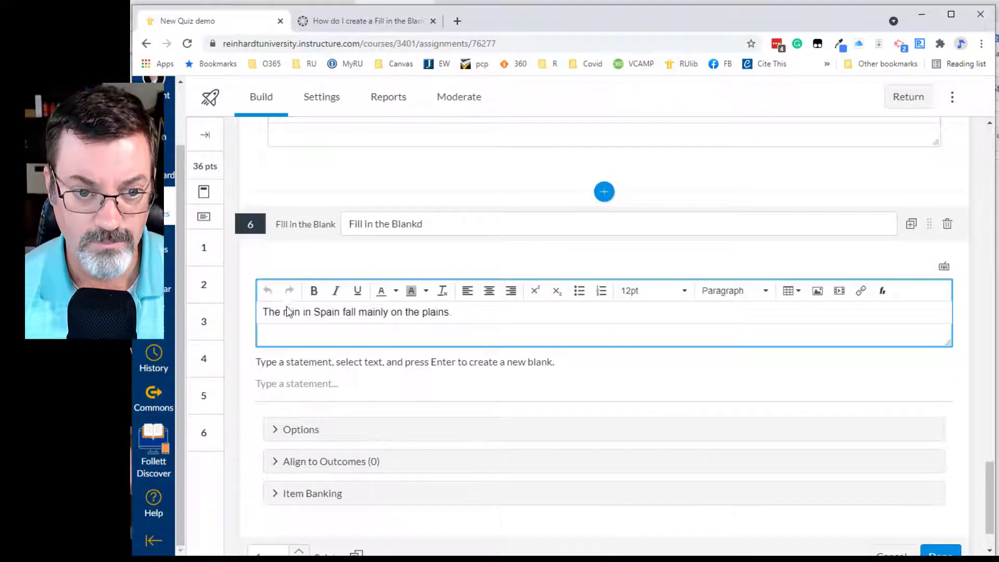
double_click(288, 311)
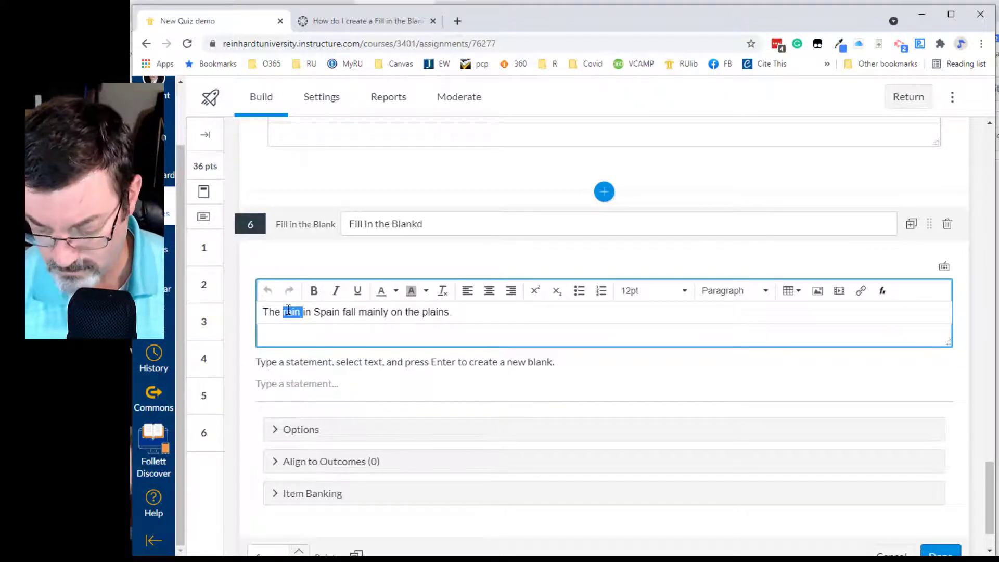
key("Return")
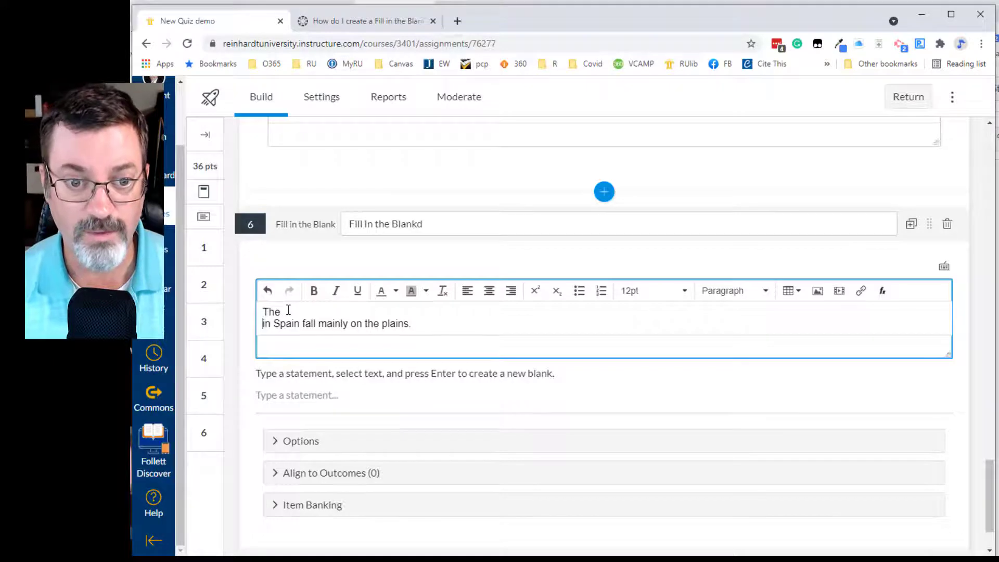
double_click(393, 324)
key("Return")
Step: Raise question 6 to 4 points and select its whole wording for replacement
scroll(374, 343, "down", 2)
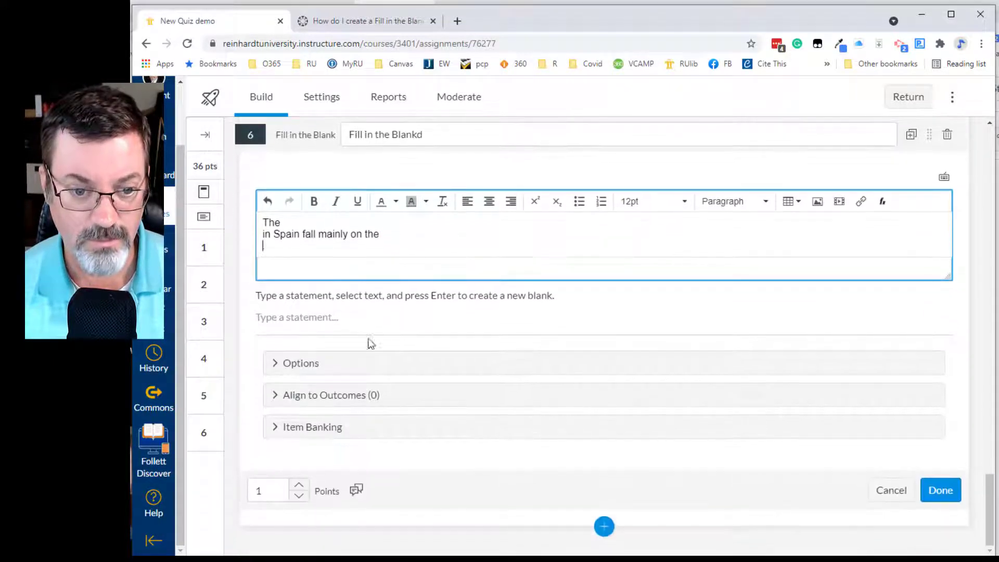
left_click(300, 488)
left_click(299, 488)
left_click(300, 488)
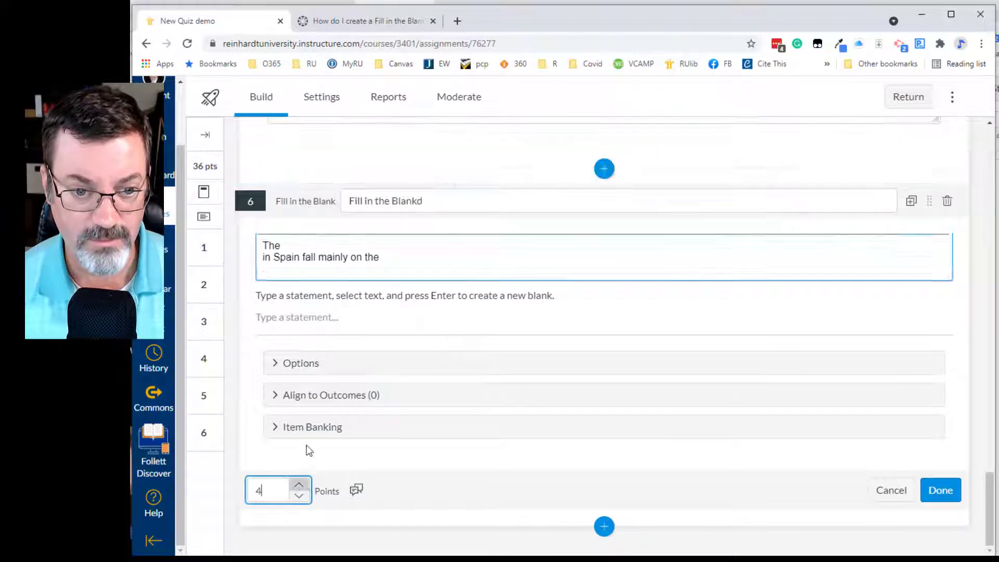
left_click(276, 364)
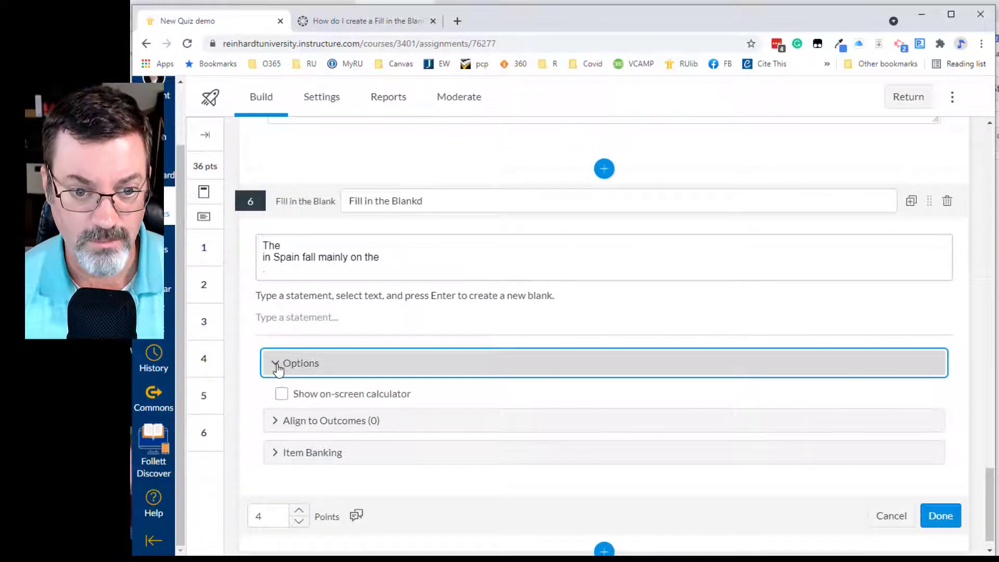
scroll(392, 374, "down", 1)
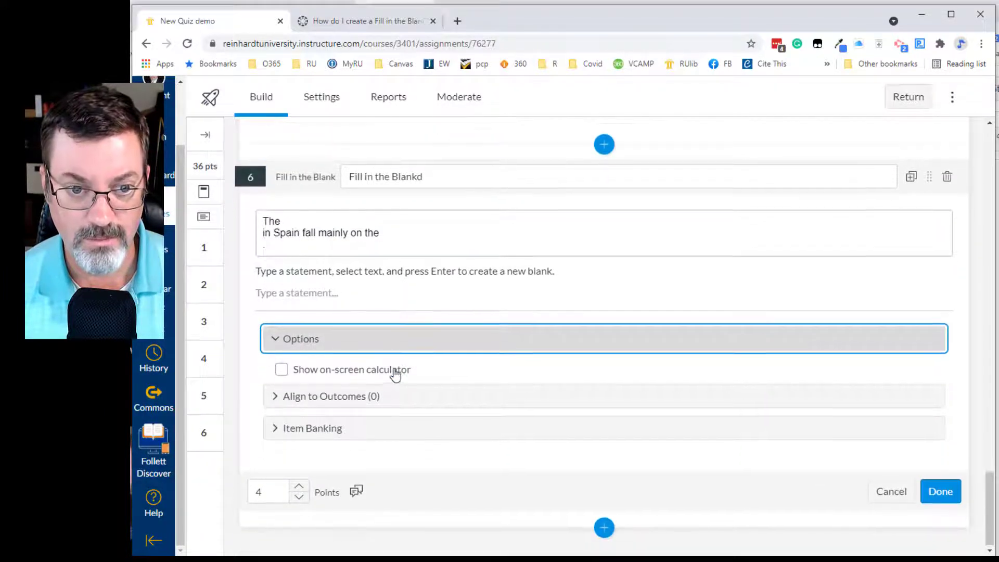
left_click(327, 294)
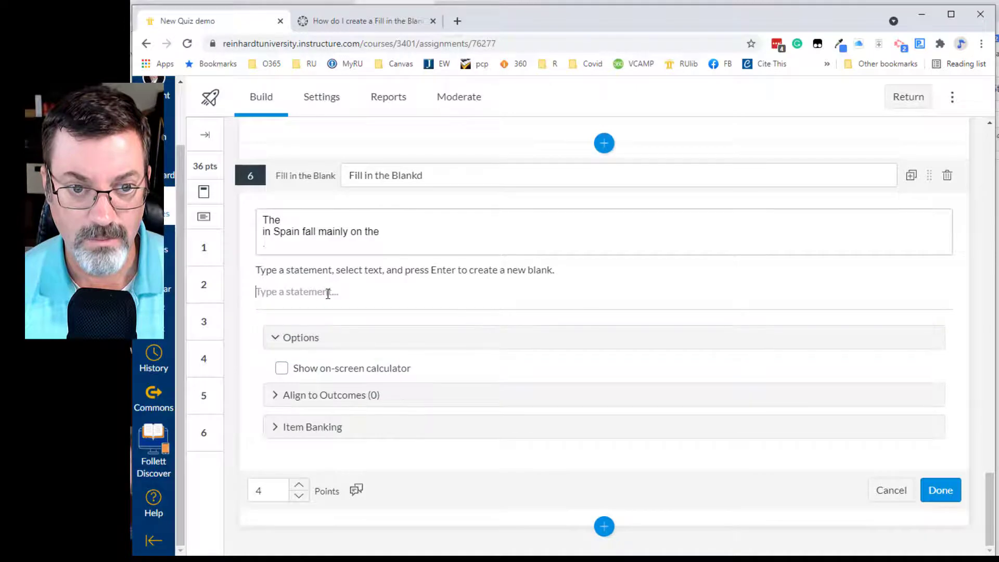
left_click(300, 245)
left_click_drag(267, 285, 257, 263)
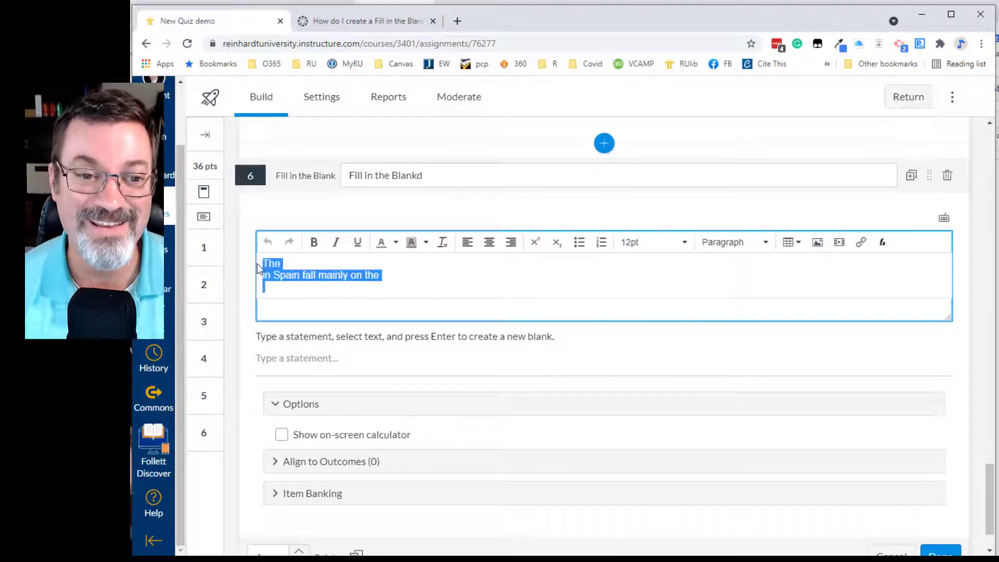
Step: Change question 6's wording to 'Fill in the blanks of this famous quotation'
key("BackSpace")
type("Fill in th")
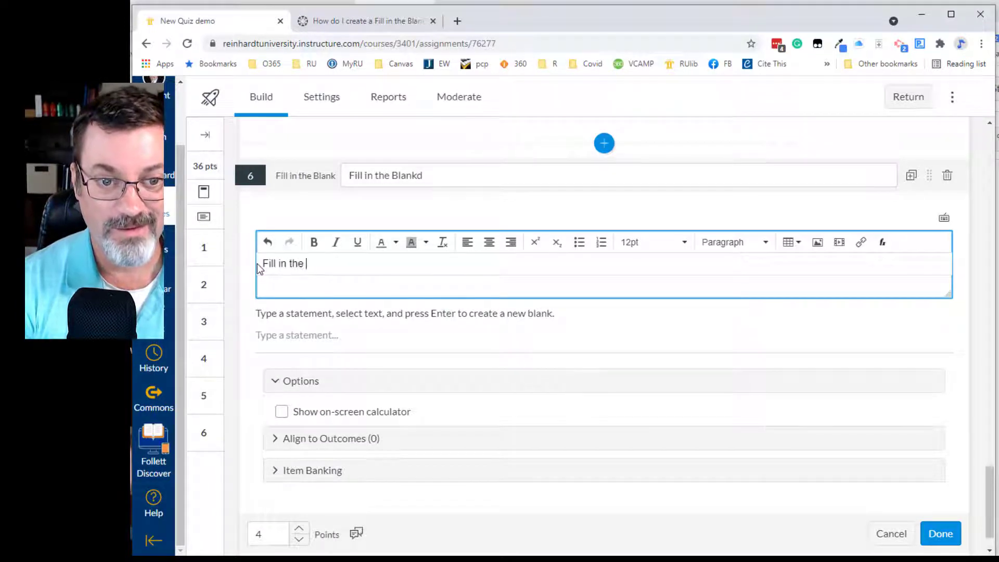
type("v")
key("BackSpace")
type("blanks of")
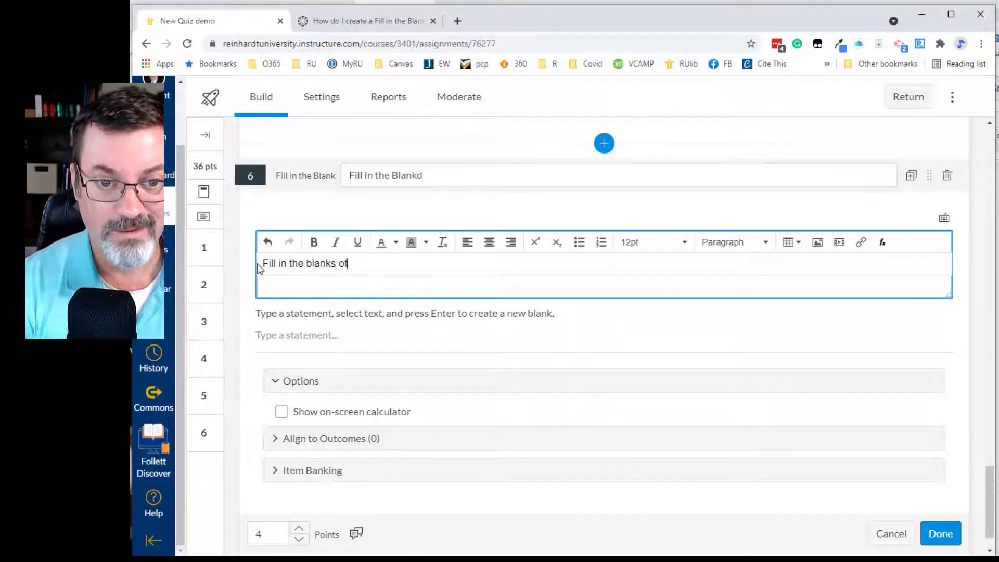
type(" this famous ")
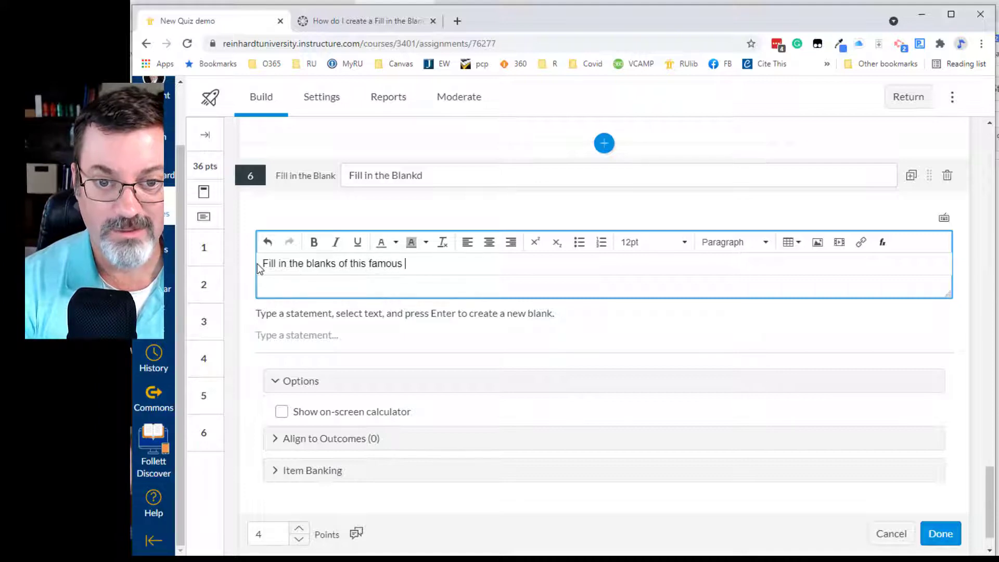
type("quoa")
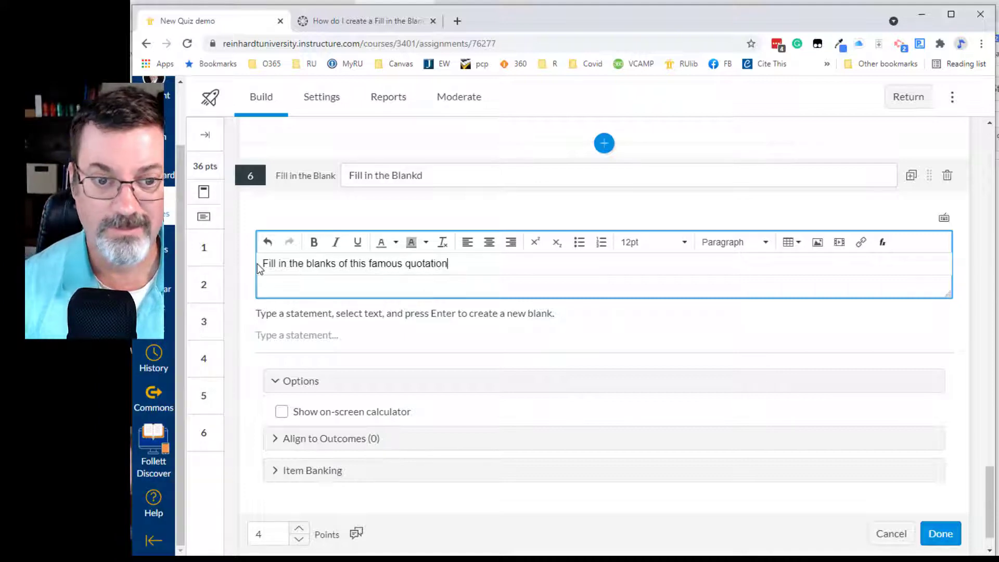
left_click(281, 309)
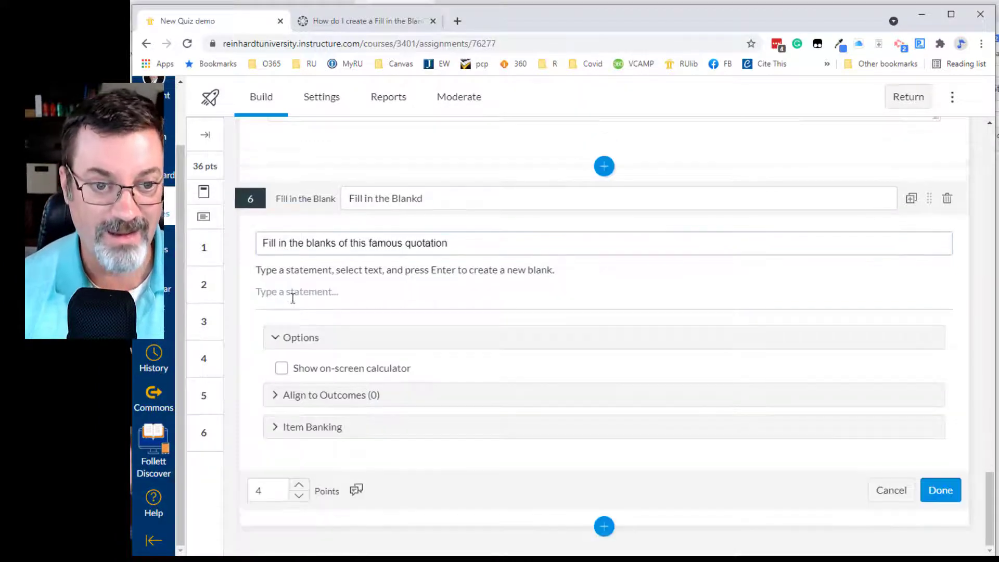
Step: Enter the sentence 'The rain in Spain fall mainly on the plains' as the fill-in text
left_click(294, 295)
type("The rain in Spain fall mal")
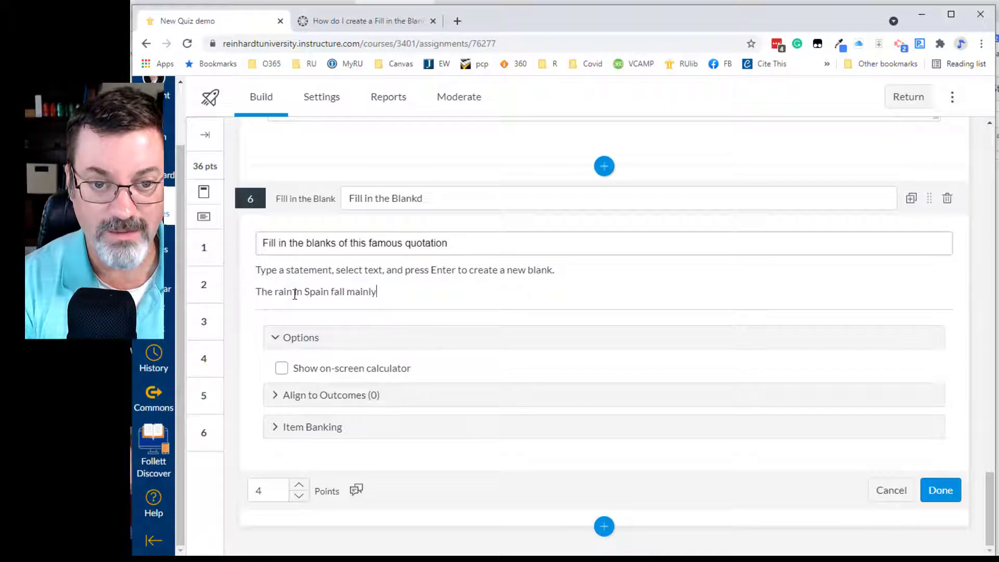
type("inly on the plan")
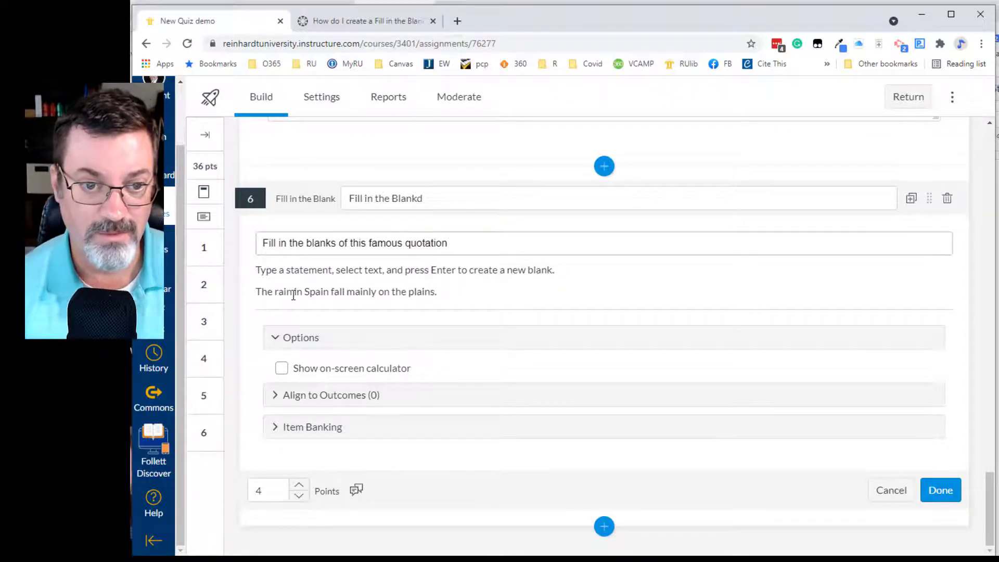
Step: Make 'rain' and 'plains' blank spaces and set the question to 5 points
double_click(277, 291)
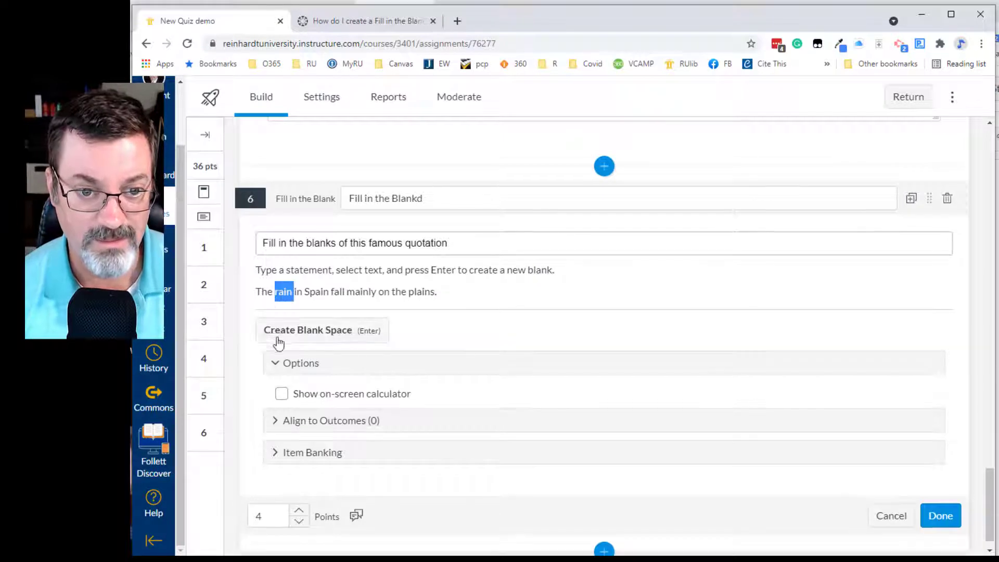
left_click(310, 338)
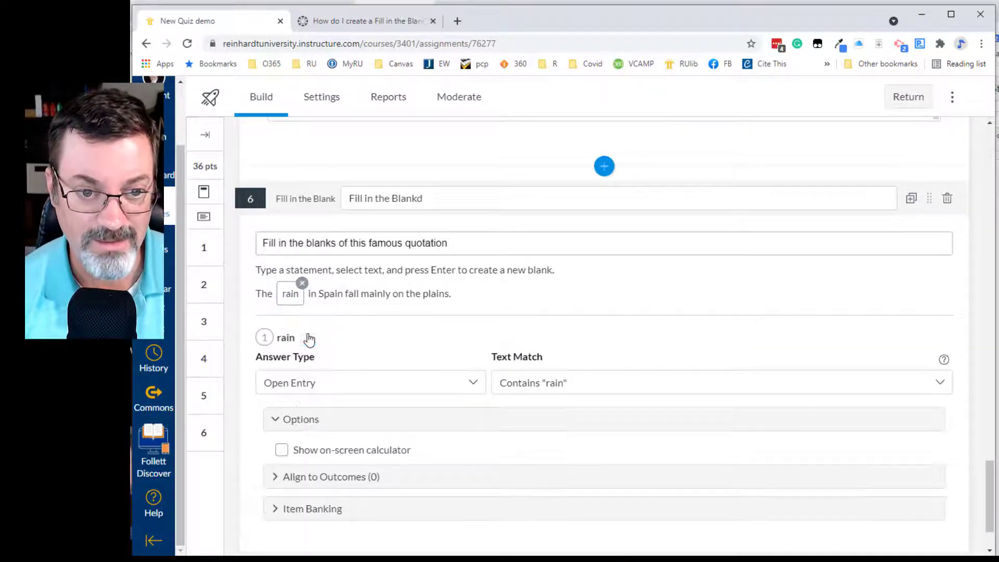
double_click(439, 295)
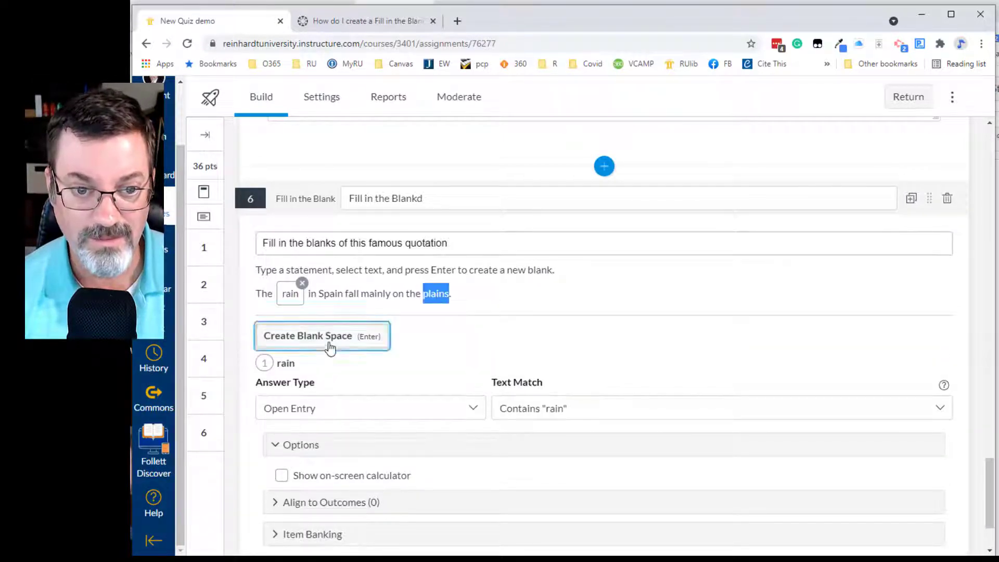
left_click(329, 343)
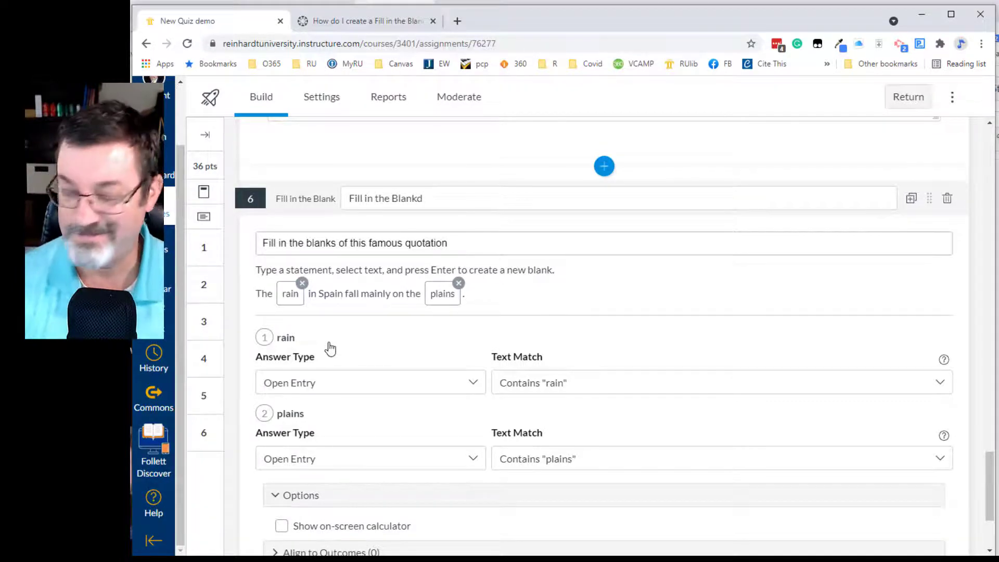
scroll(558, 398, "down", 3)
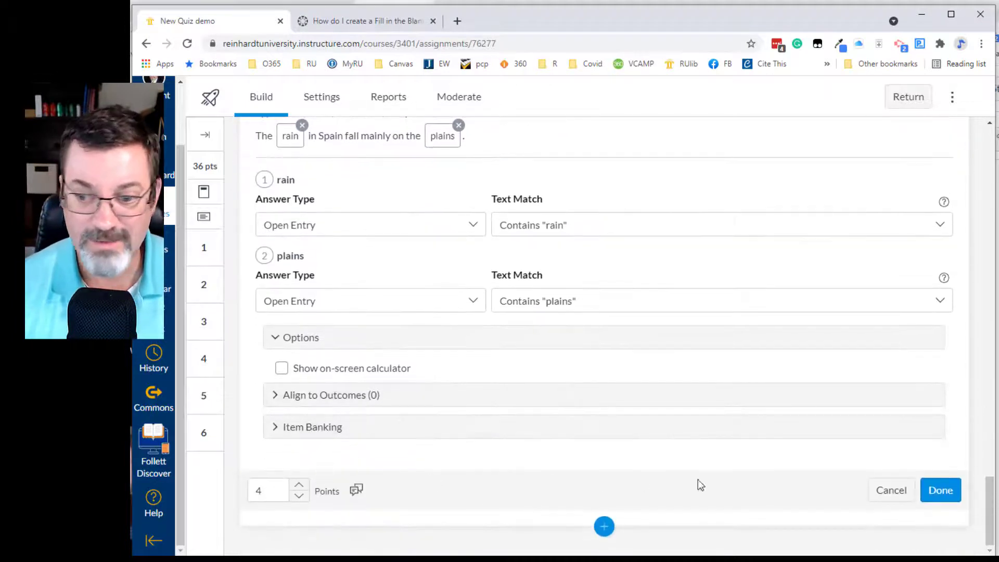
left_click(299, 485)
Step: Save question 6 and insert a new Hot Spot question 7
left_click(940, 490)
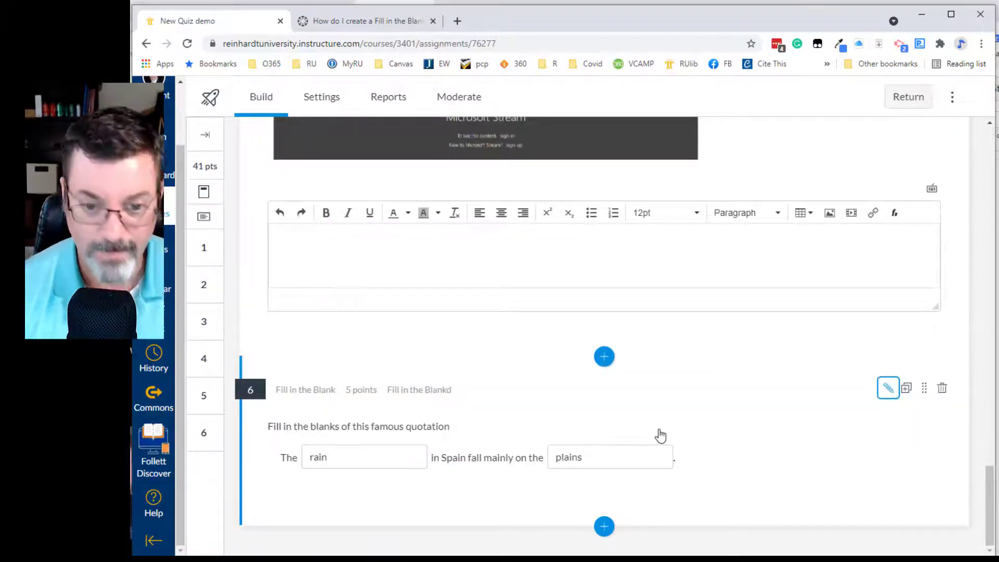
left_click(603, 527)
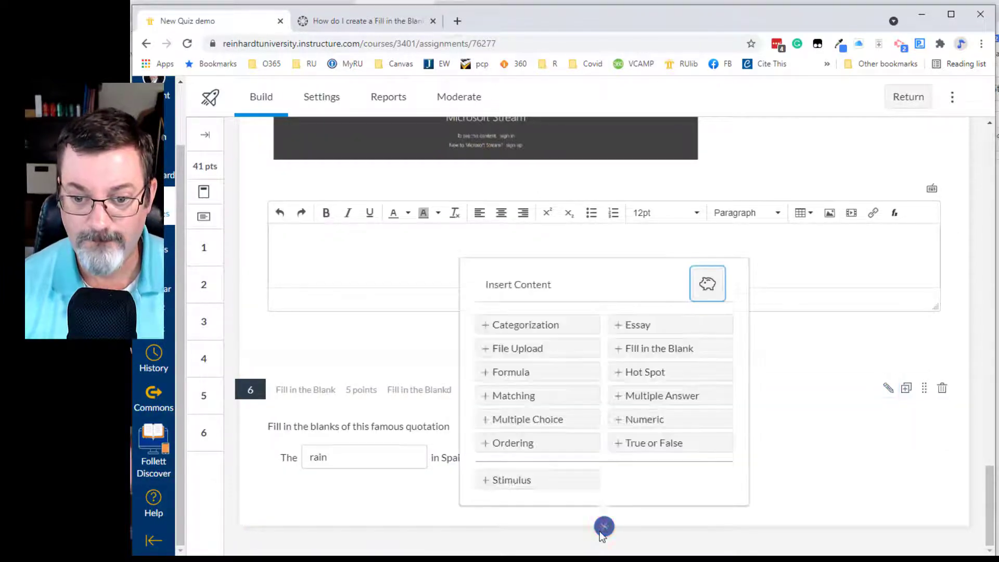
left_click(640, 373)
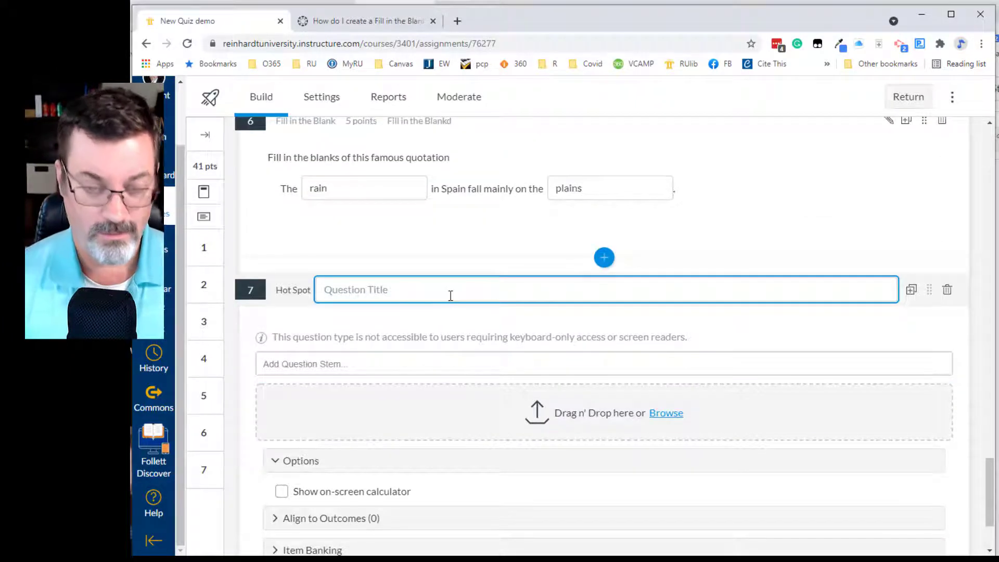
Step: Title it 'hot spot' with the stem 'Where is the swale in this picture. Click on it.'
type("hot spot")
left_click(329, 363)
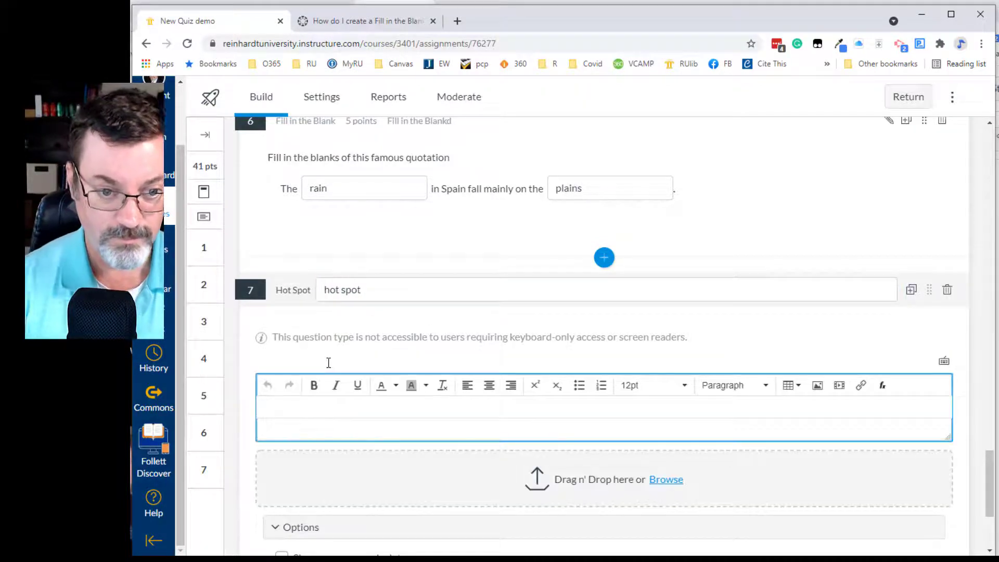
type("Whe")
type("re is the swale")
type(" in this picture.")
type("  Clo")
type("ck on it.")
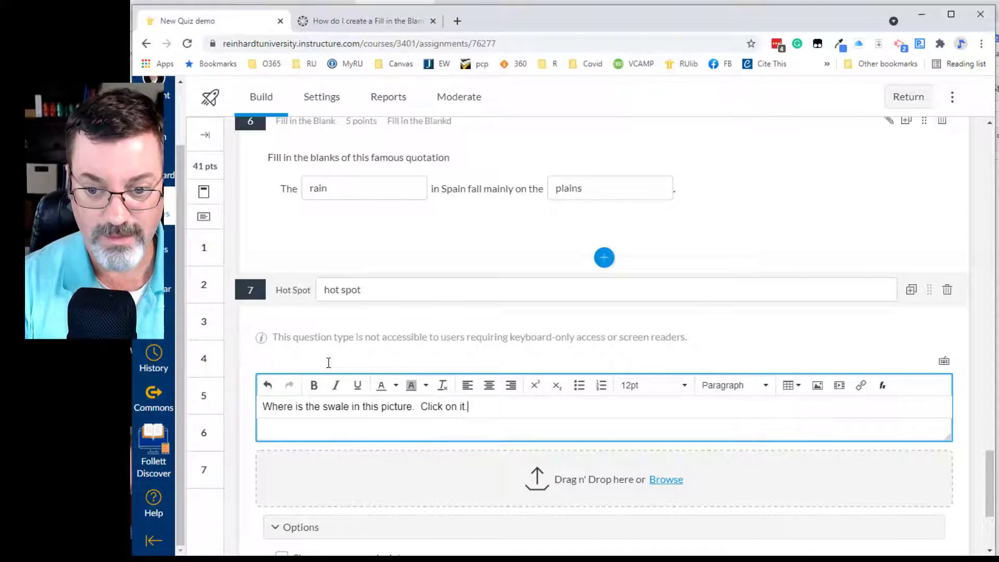
scroll(438, 429, "down", 1)
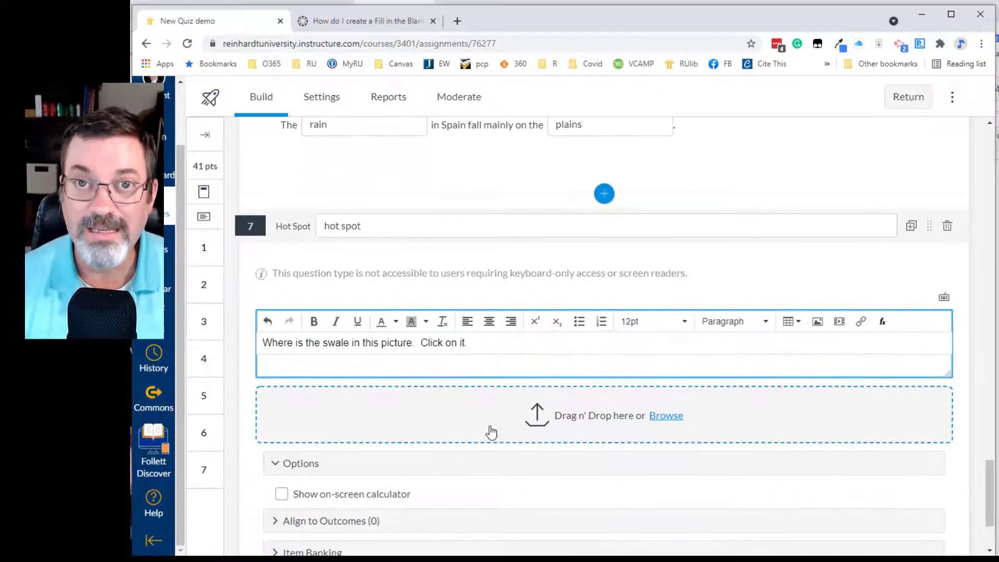
left_click(658, 416)
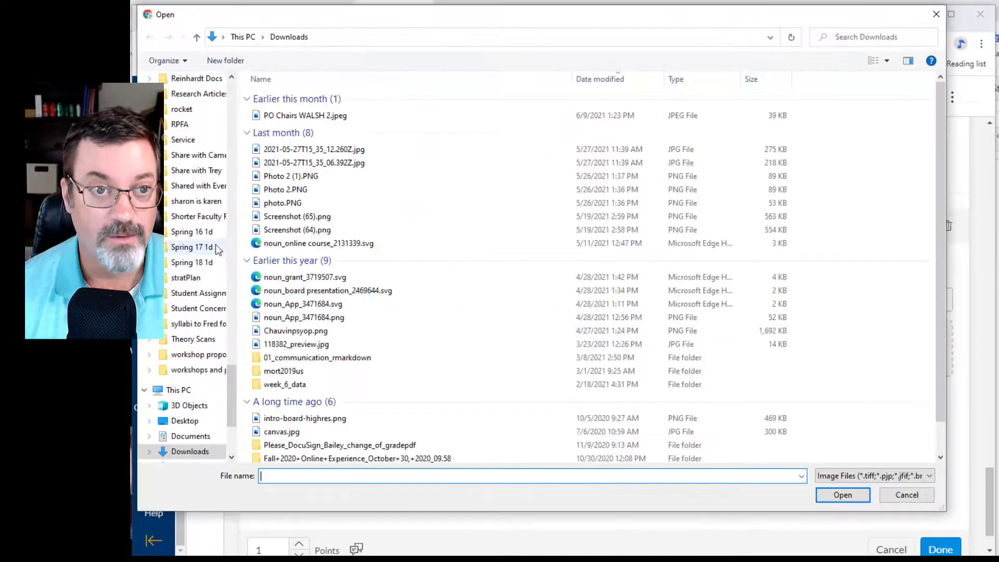
left_click(185, 422)
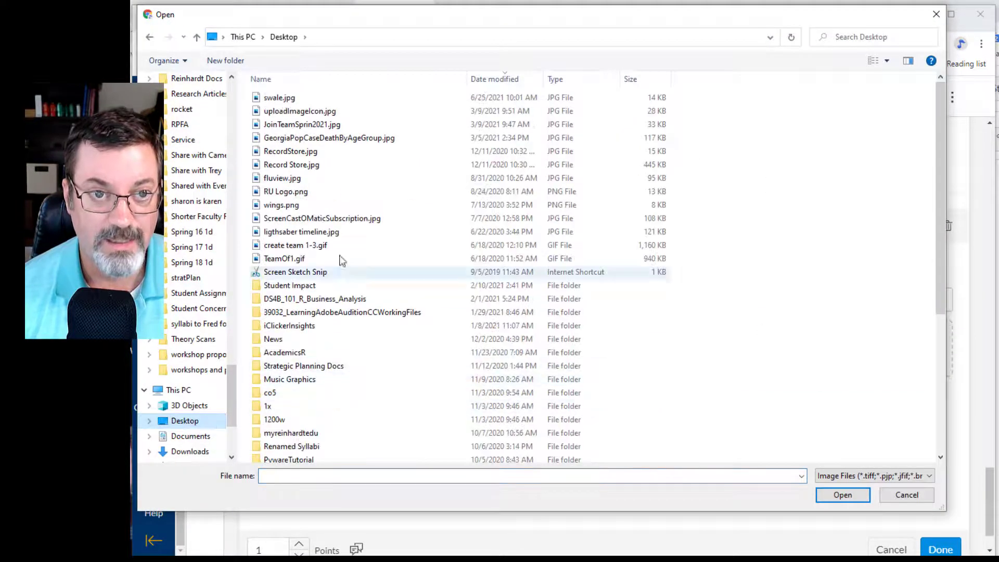
left_click(277, 99)
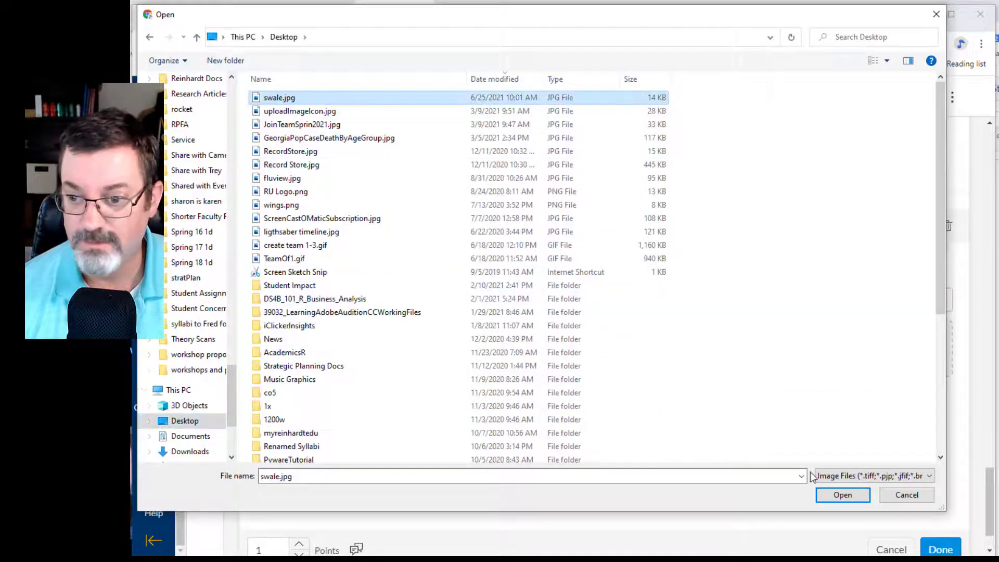
left_click(842, 495)
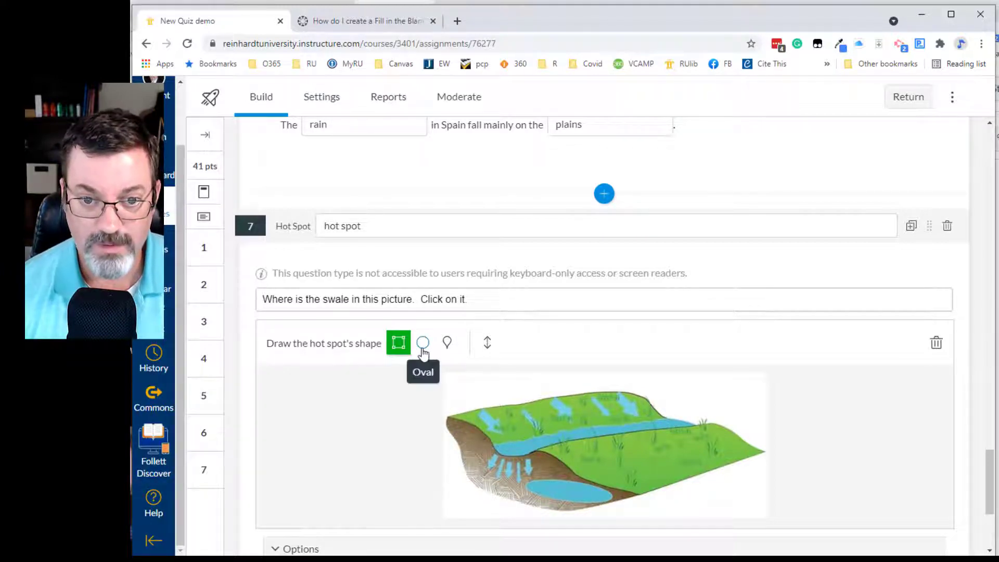
left_click(447, 344)
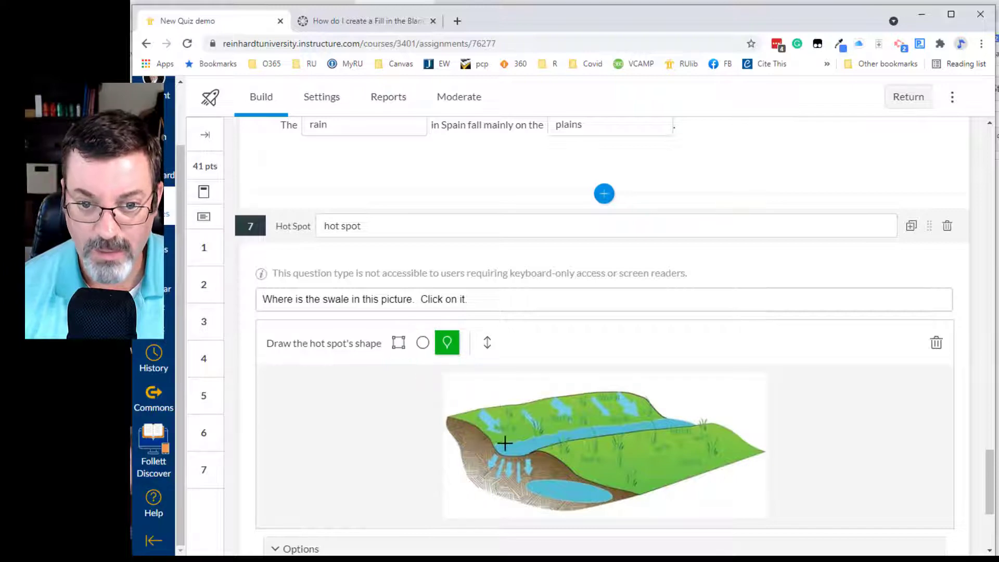
left_click(398, 342)
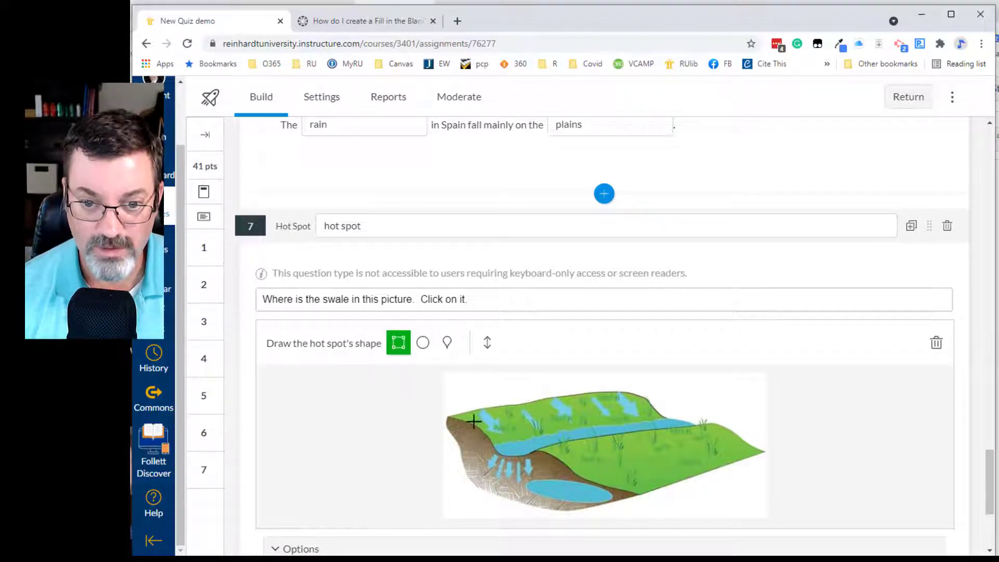
left_click_drag(490, 438, 460, 442)
left_click(936, 343)
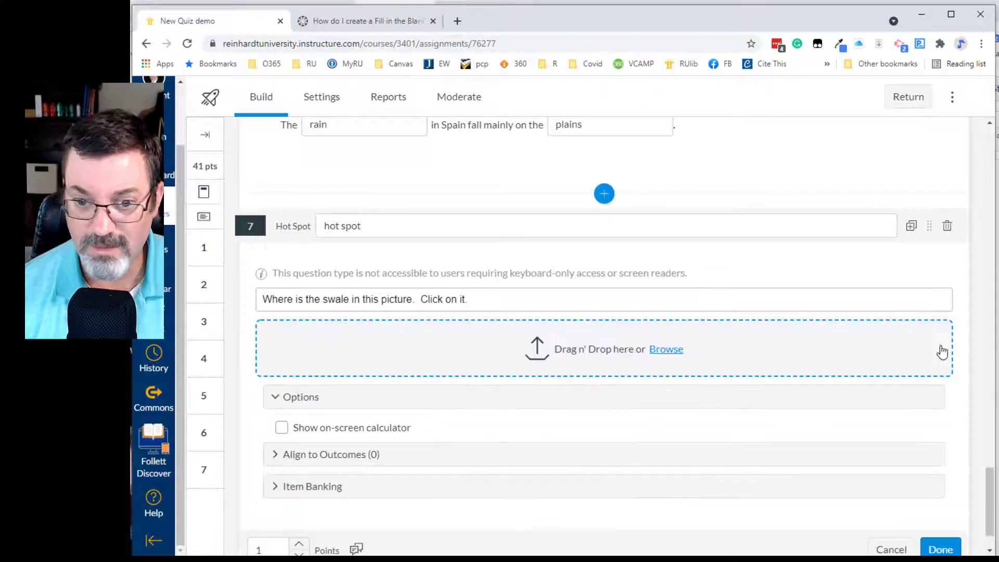
left_click(669, 350)
Step: Upload swale.jpg into question 7 and try an oval hot spot at its top-left
left_click(279, 99)
left_click(842, 495)
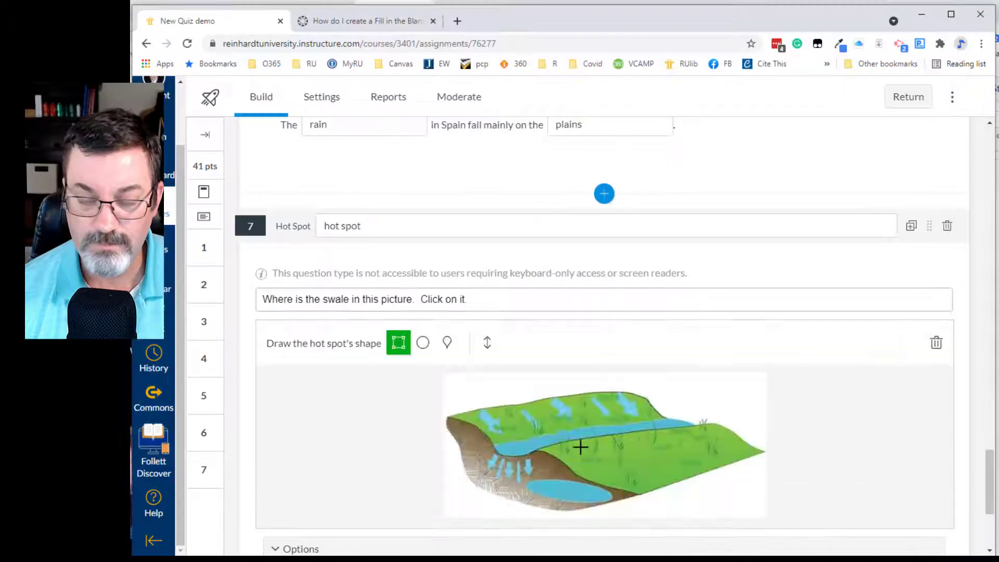
left_click(422, 342)
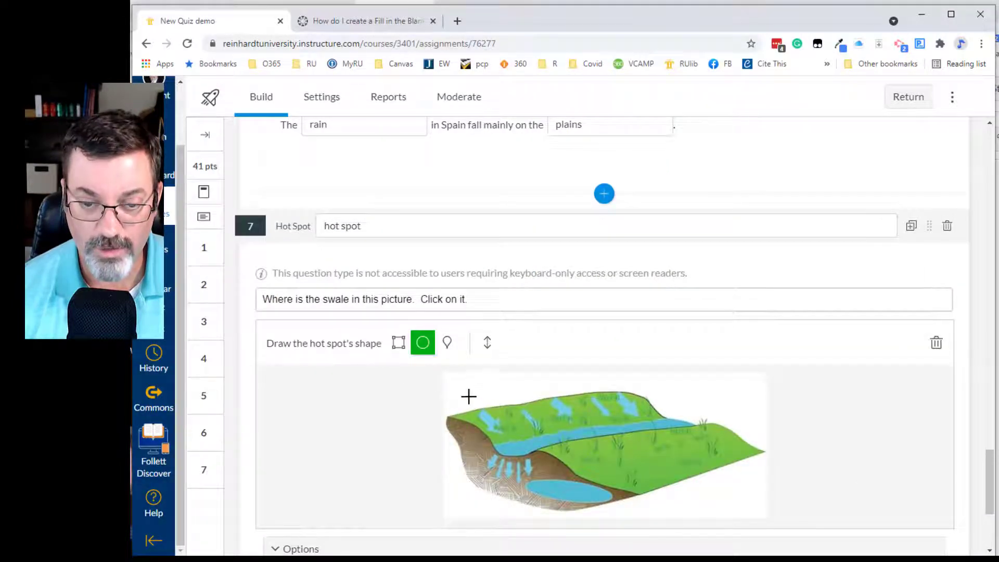
left_click_drag(458, 384, 499, 412)
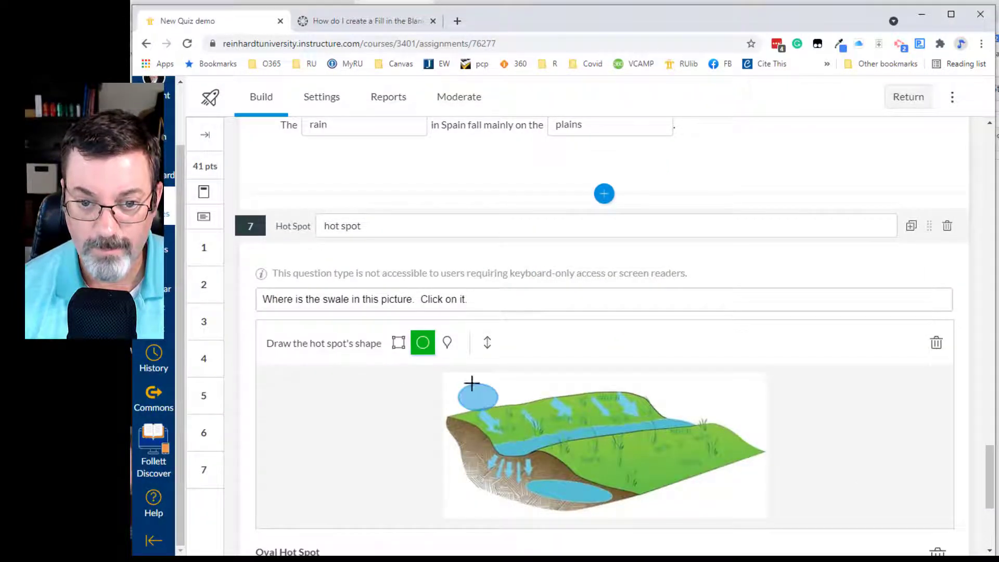
Step: Discard the oval and trace the swale channel as a polygon hot spot
left_click(451, 347)
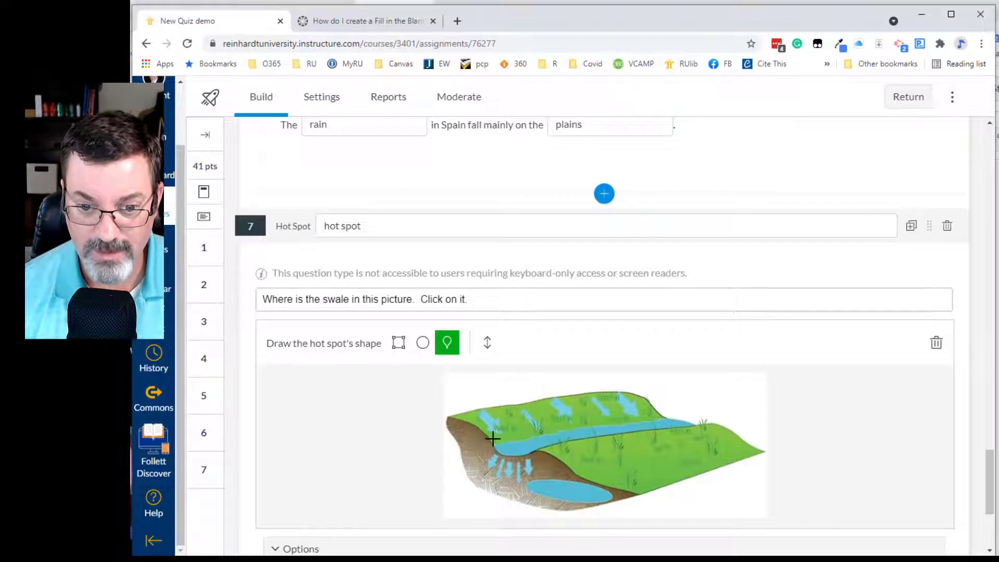
left_click(492, 438)
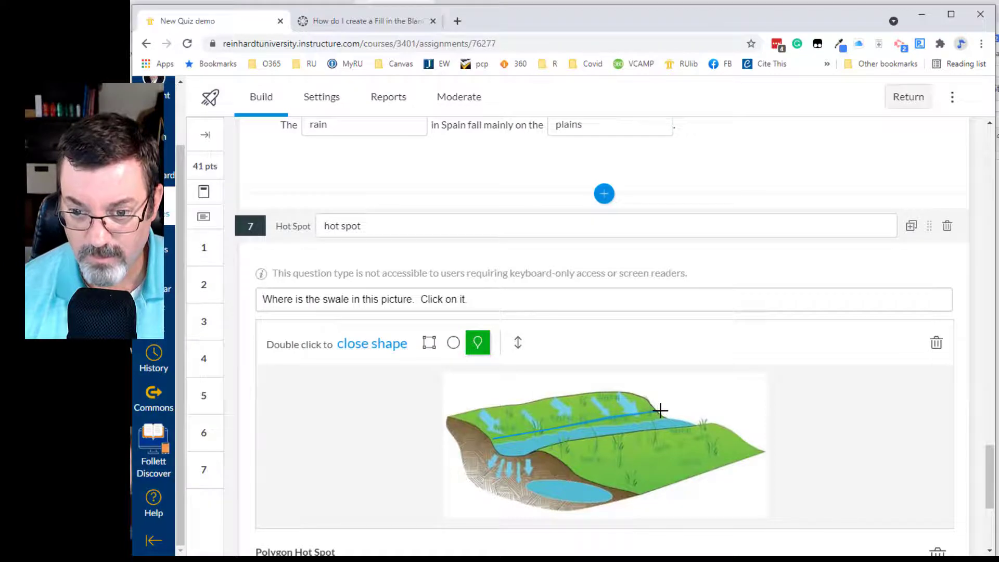
left_click(659, 411)
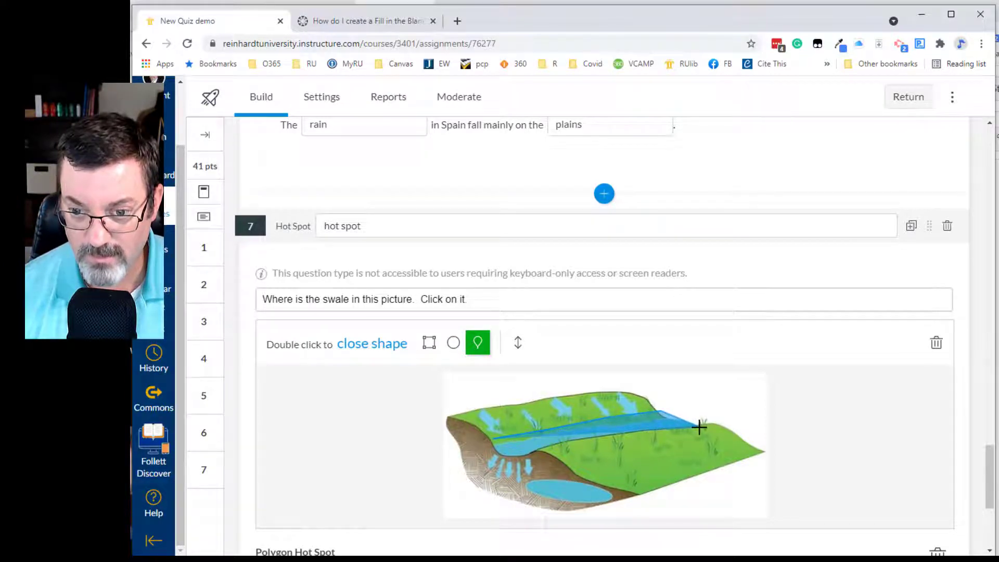
left_click(699, 427)
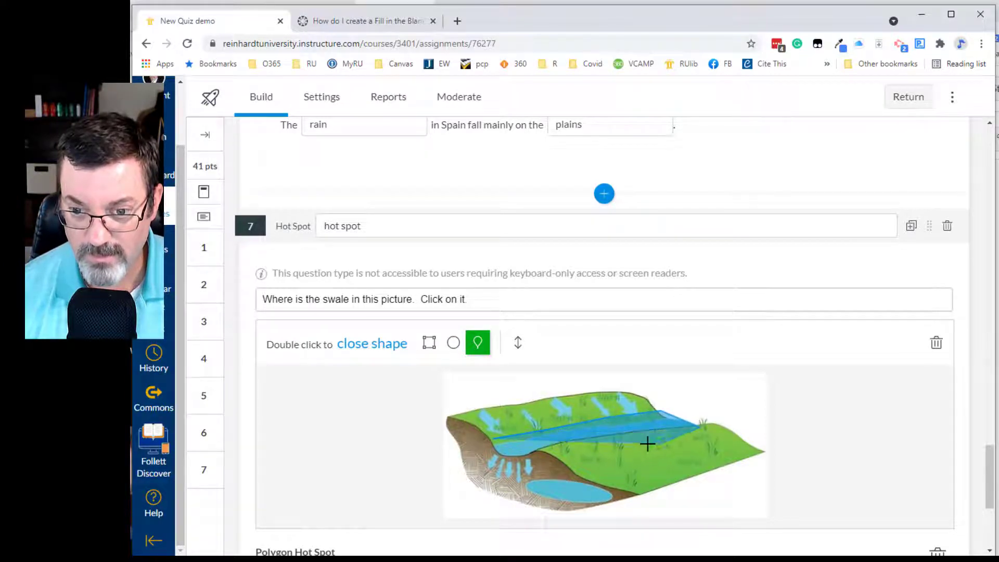
double_click(490, 446)
Step: Give hot spot question 7 a value of 5 points, check the enlarged swale image, and save it
scroll(377, 450, "down", 3)
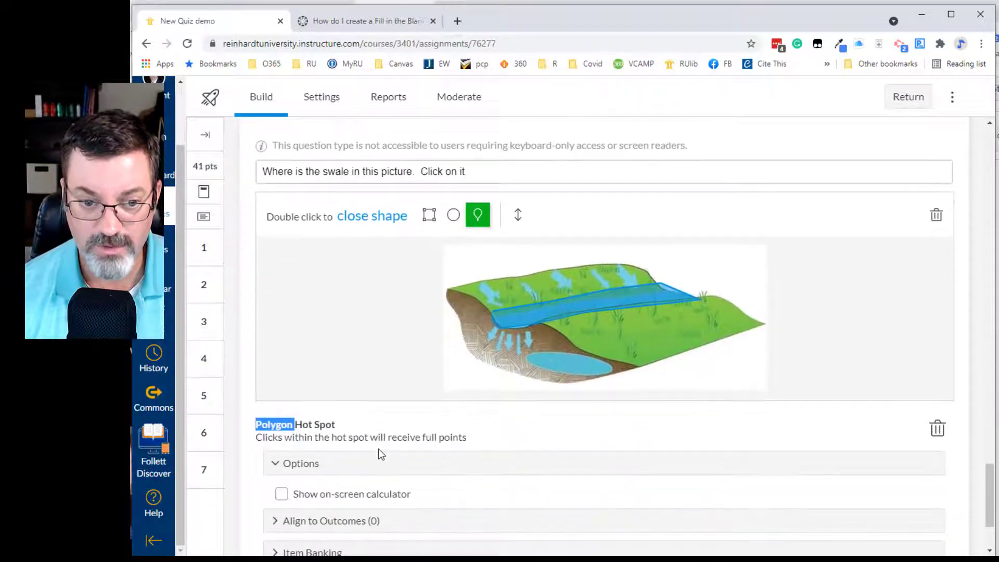
scroll(379, 449, "down", 2)
scroll(426, 432, "down", 2)
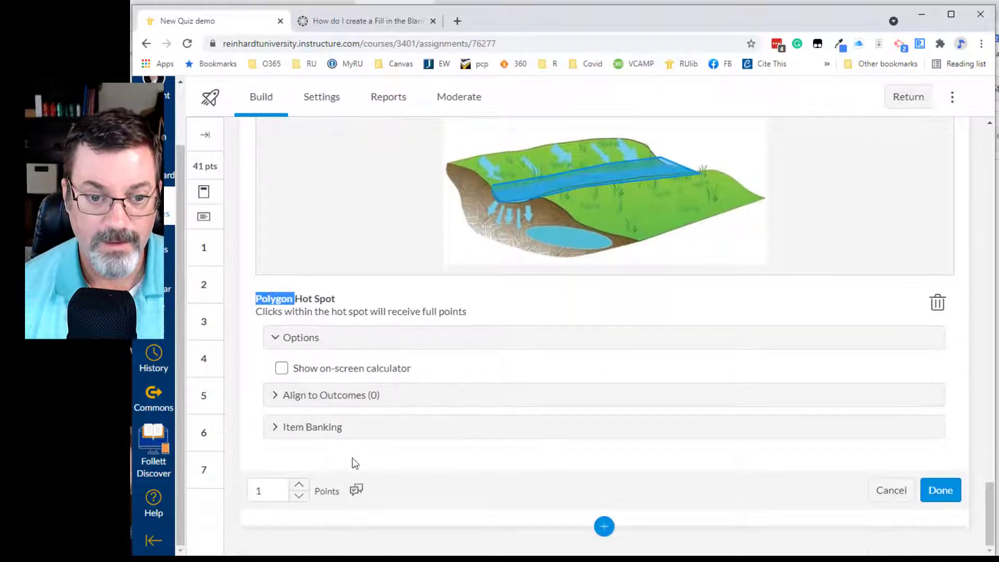
left_click(306, 487)
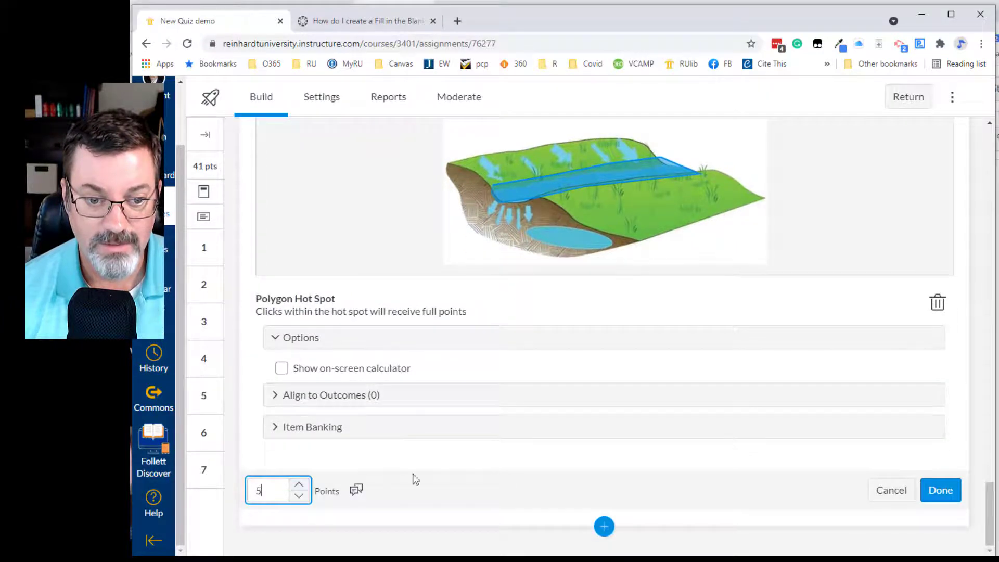
scroll(566, 408, "up", 3)
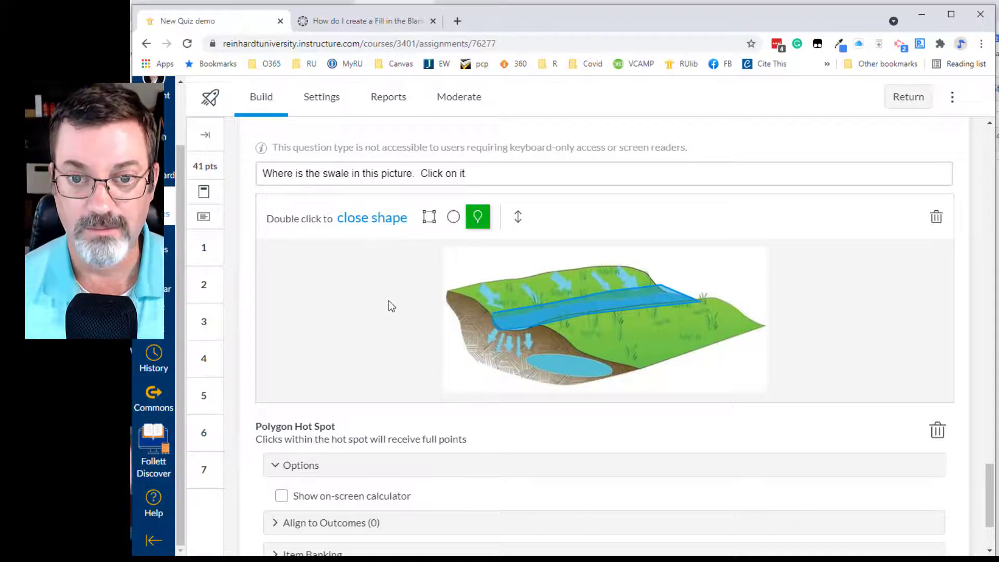
left_click(522, 223)
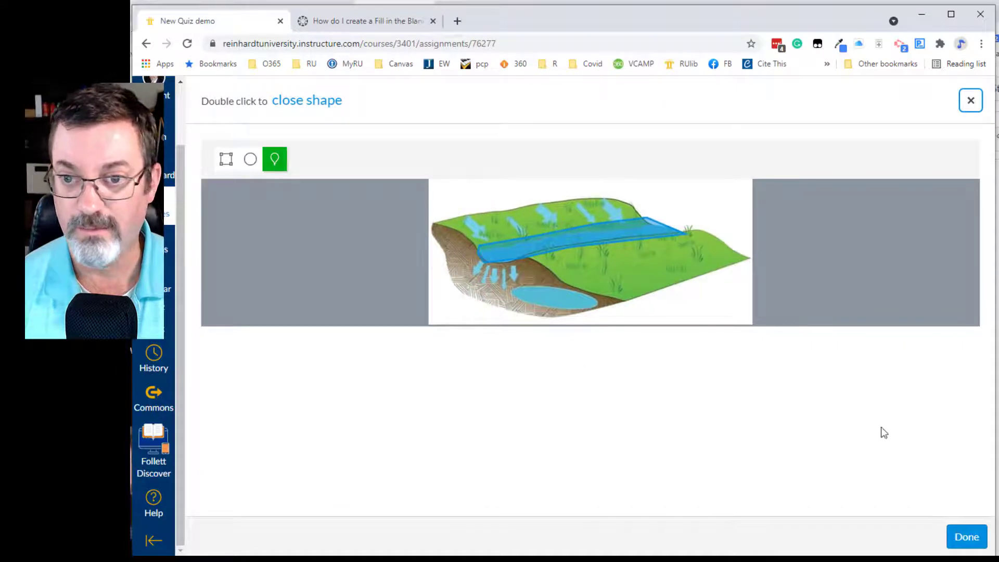
left_click(953, 538)
scroll(480, 371, "down", 4)
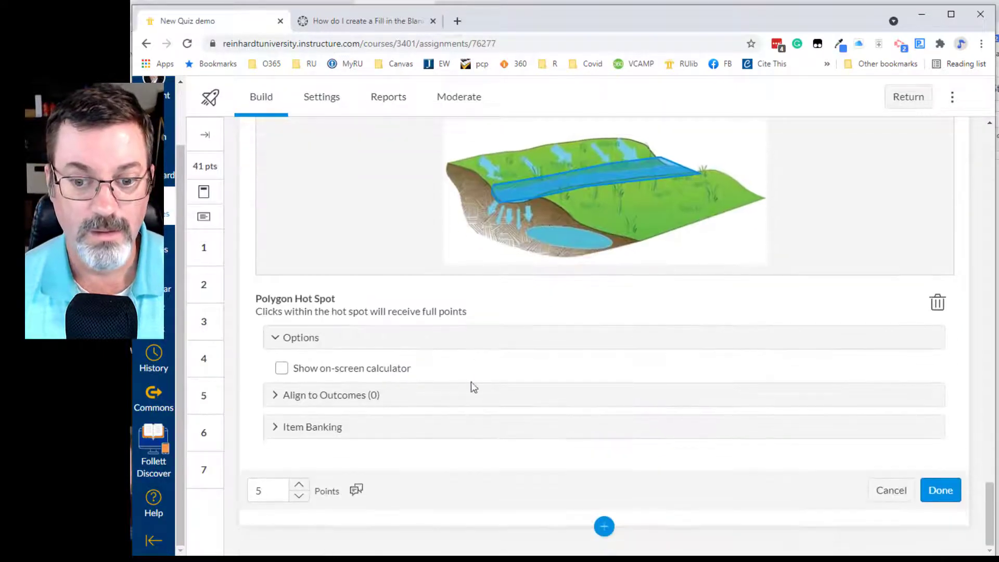
left_click(940, 490)
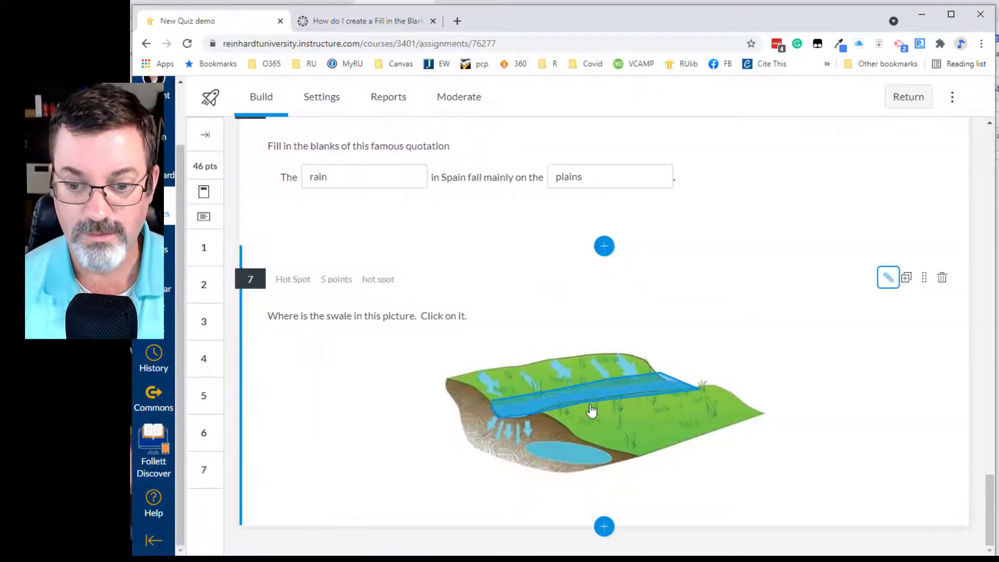
Step: Insert a new Multiple Answer question as question 8
left_click(603, 527)
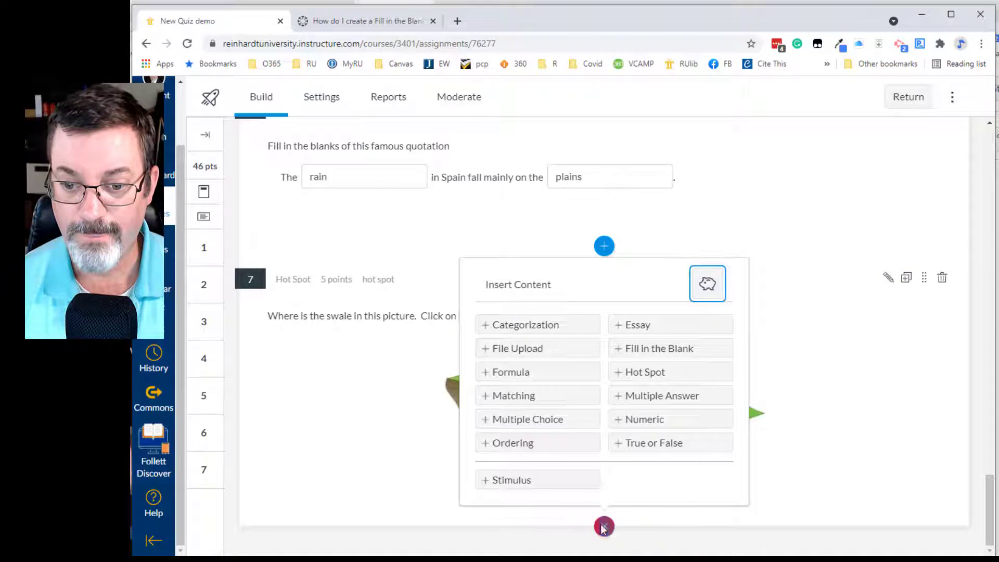
left_click(649, 396)
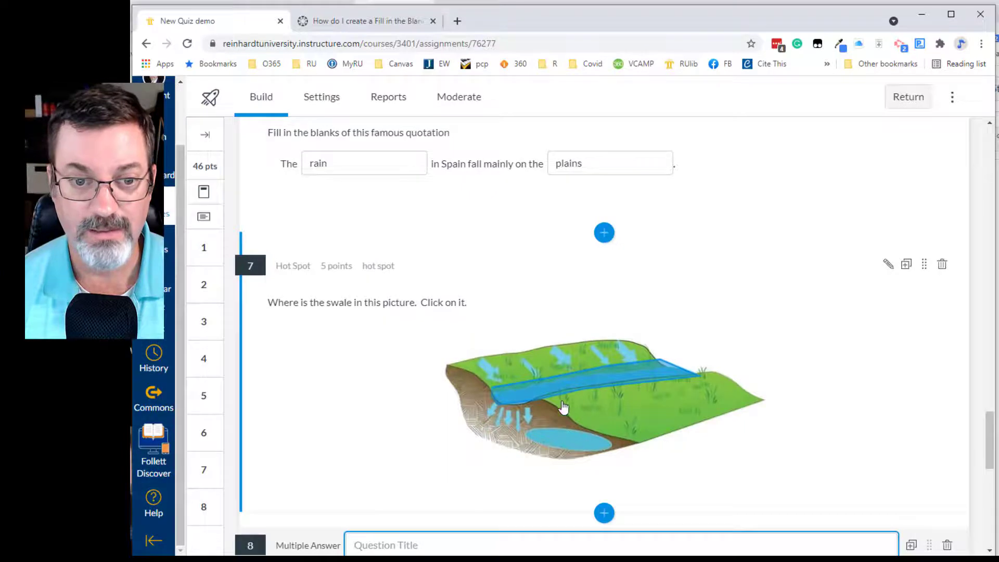
scroll(343, 353, "down", 8)
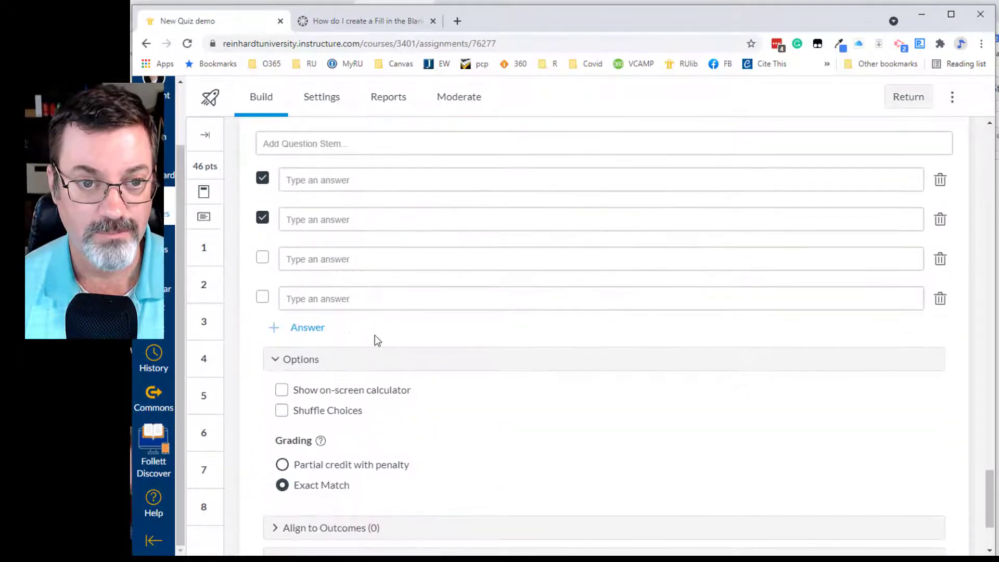
scroll(377, 341, "up", 4)
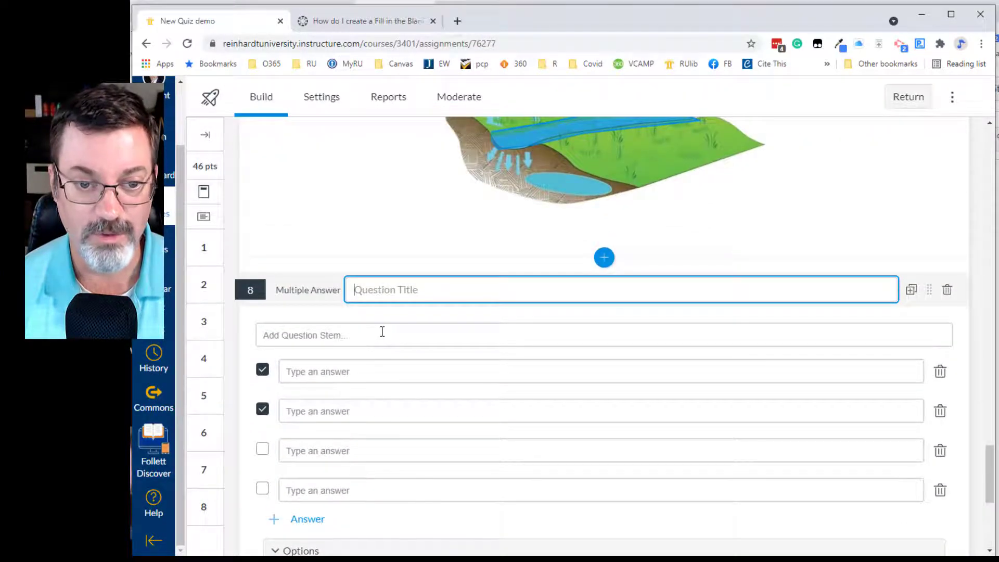
Step: Title it 'Multi Answer' with stem 'Select all that apply. What are the nitrogen fixing plants'
left_click(382, 333)
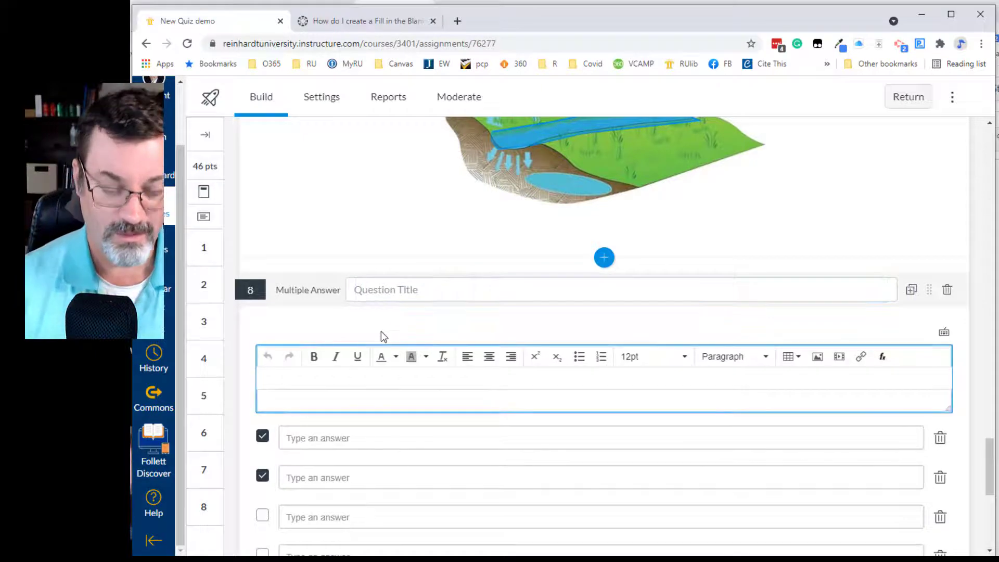
type("Sele")
left_click(405, 295)
type("Multi Answer")
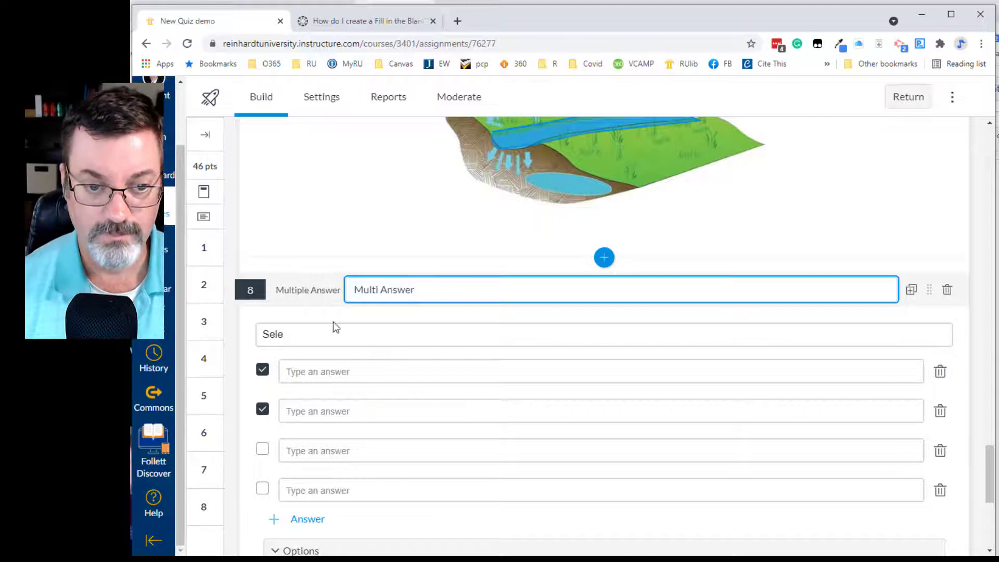
left_click(317, 337)
type("ct")
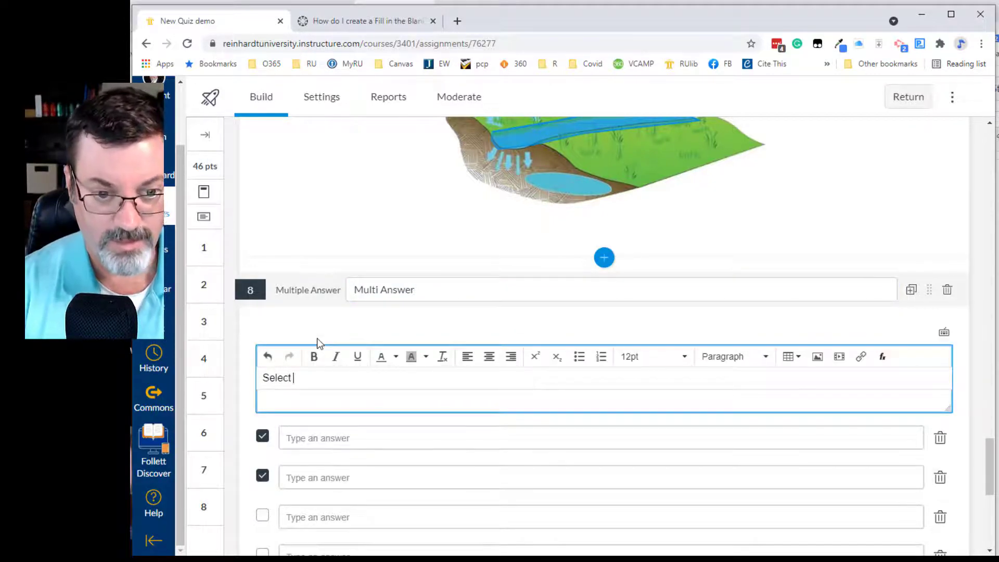
type(" all that apply.  What")
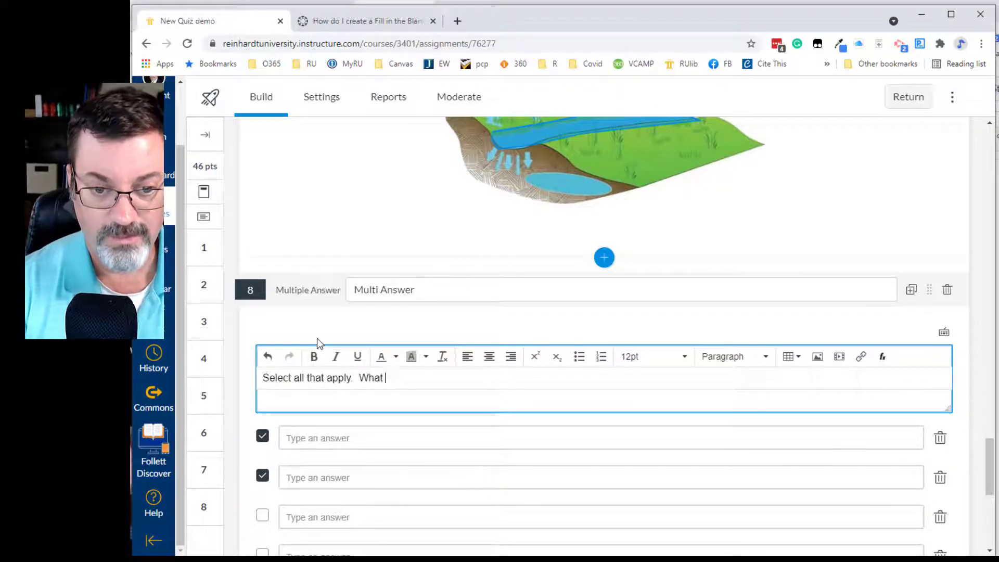
type(" are the nitrogen fixing plants")
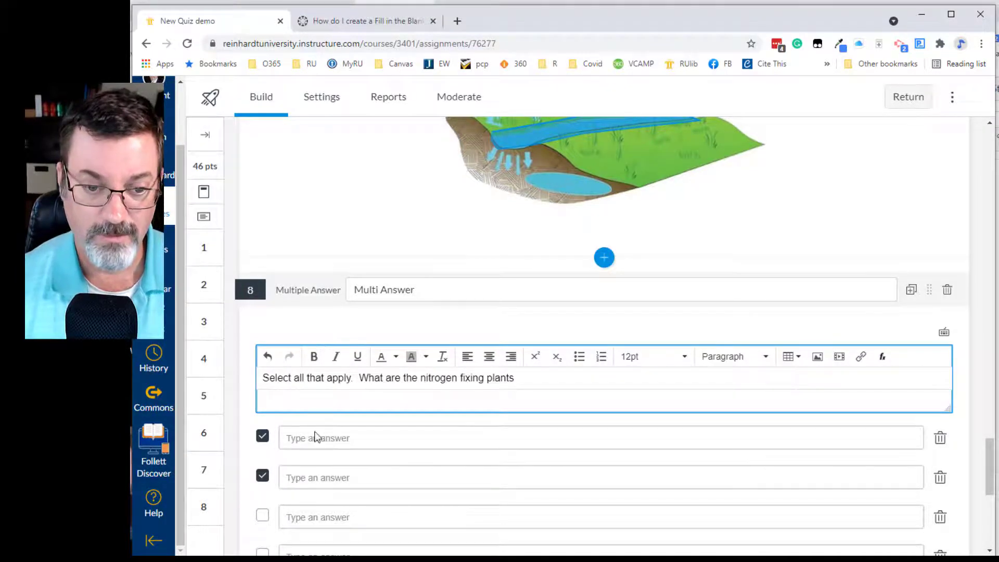
left_click(316, 437)
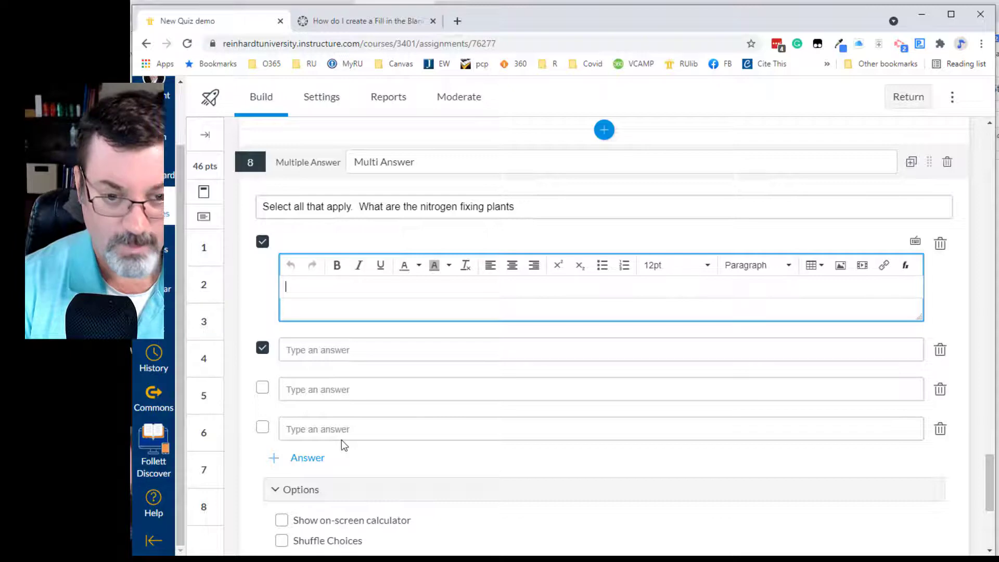
Step: Enter the answer choices pea, wolf berry, pear tree and Blueberry
type("pea")
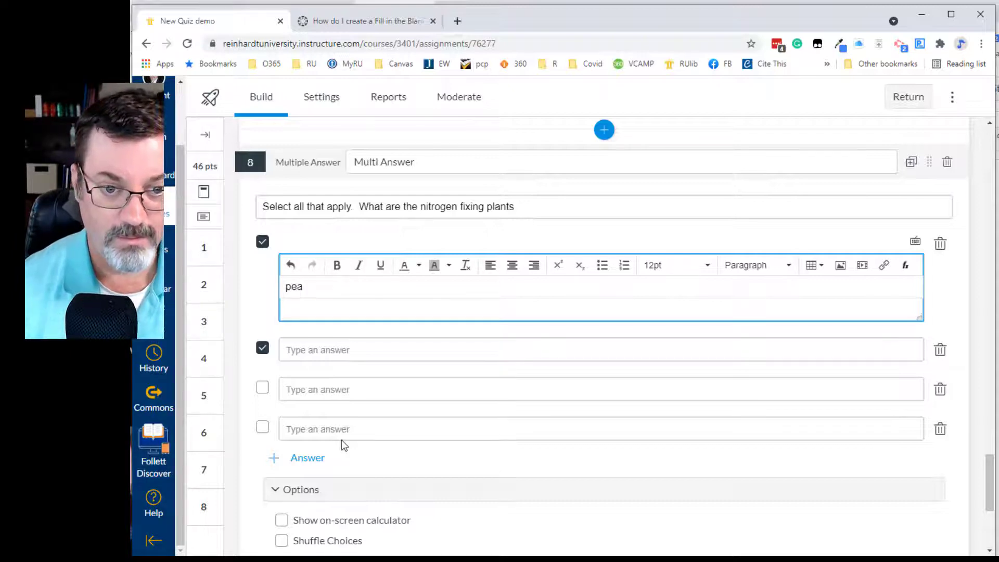
left_click(348, 351)
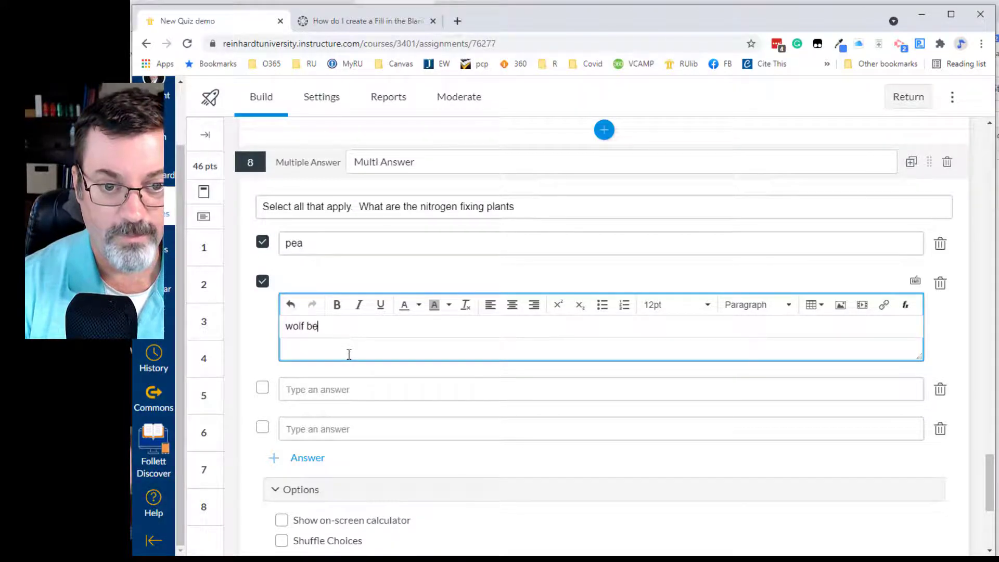
left_click(338, 390)
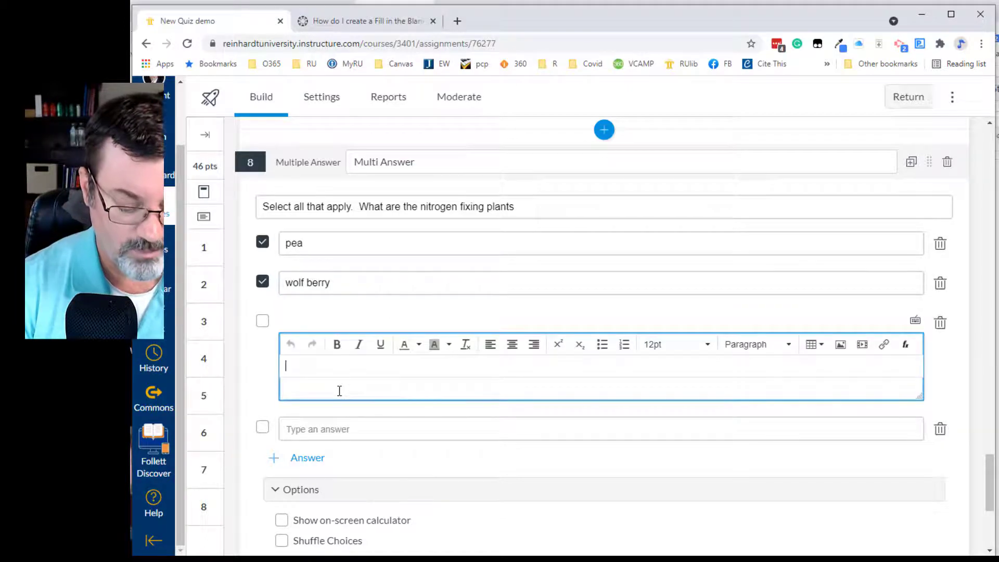
type("pear tree")
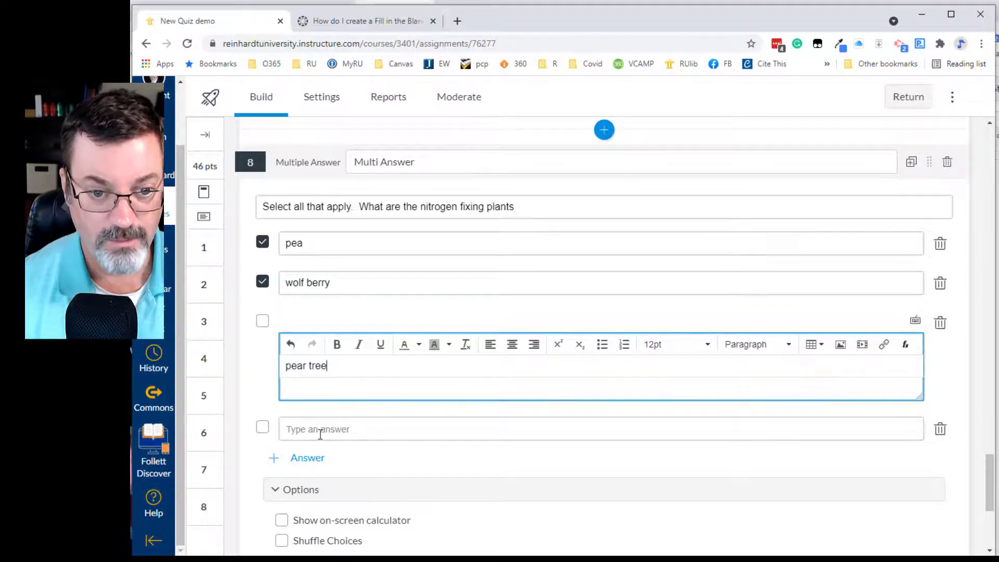
left_click(320, 434)
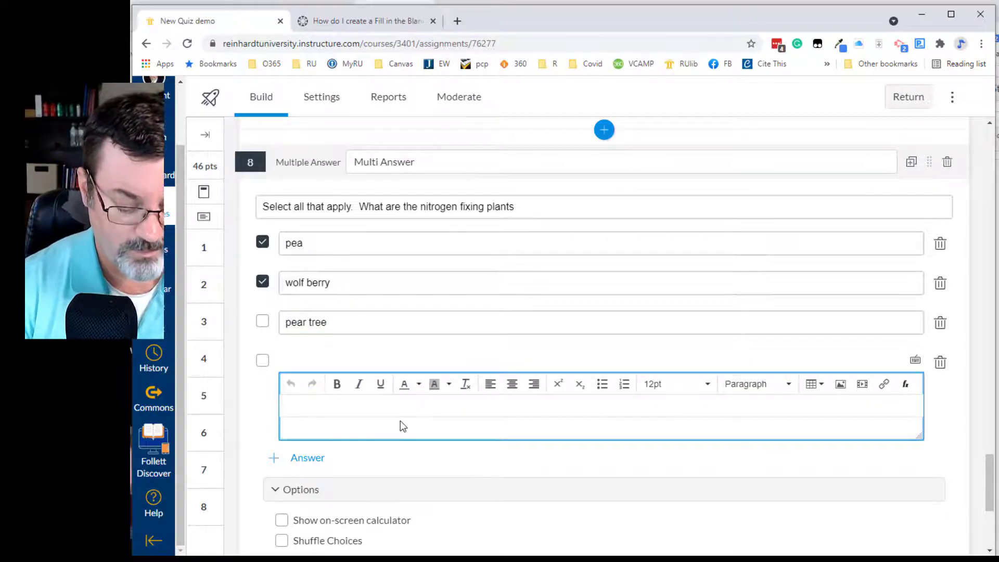
type("Blueberry")
left_click(398, 450)
Step: Turn on Shuffle Choices, set the question to 5 points, and save it
scroll(398, 451, "down", 3)
left_click(282, 347)
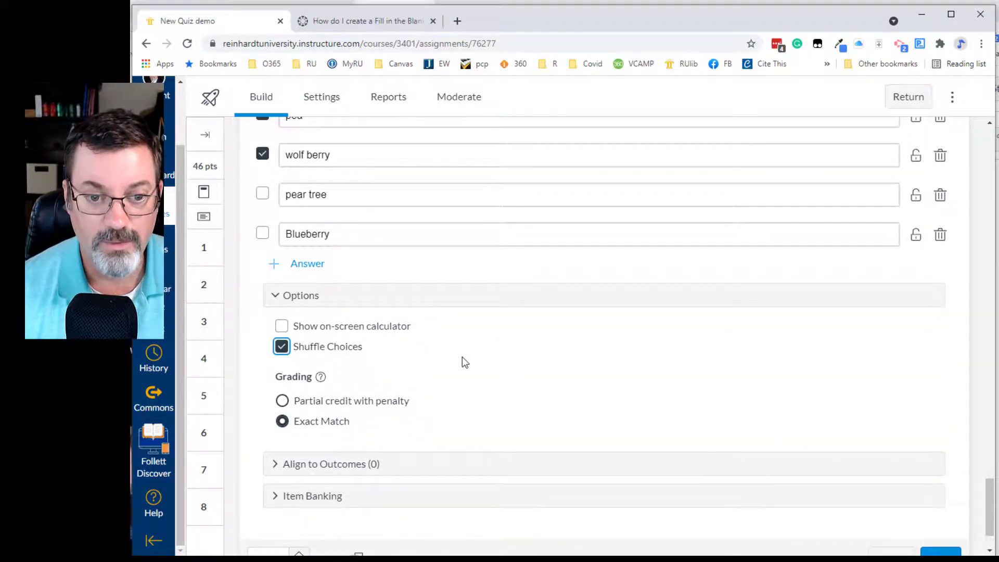
scroll(462, 357, "down", 2)
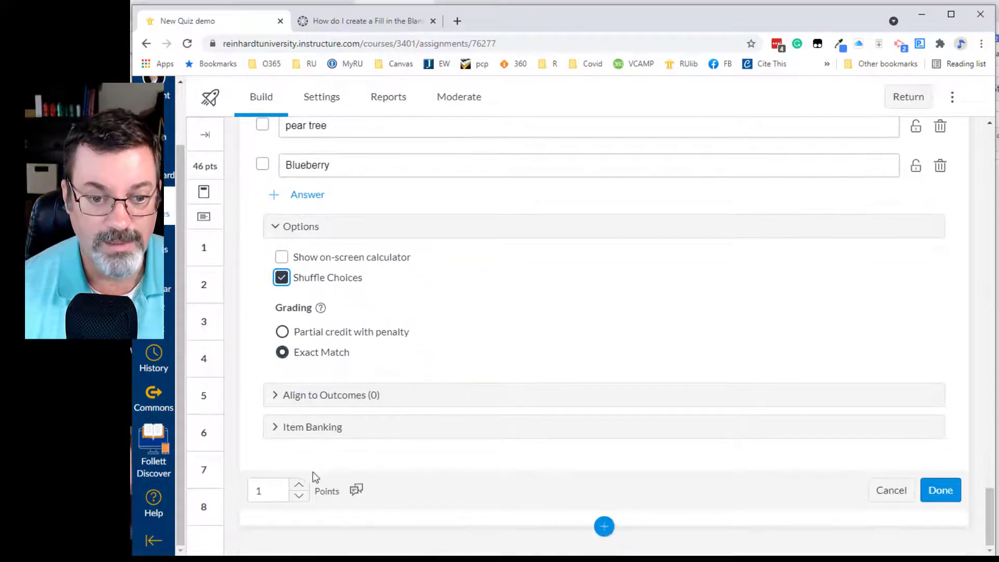
left_click(298, 485)
type("4")
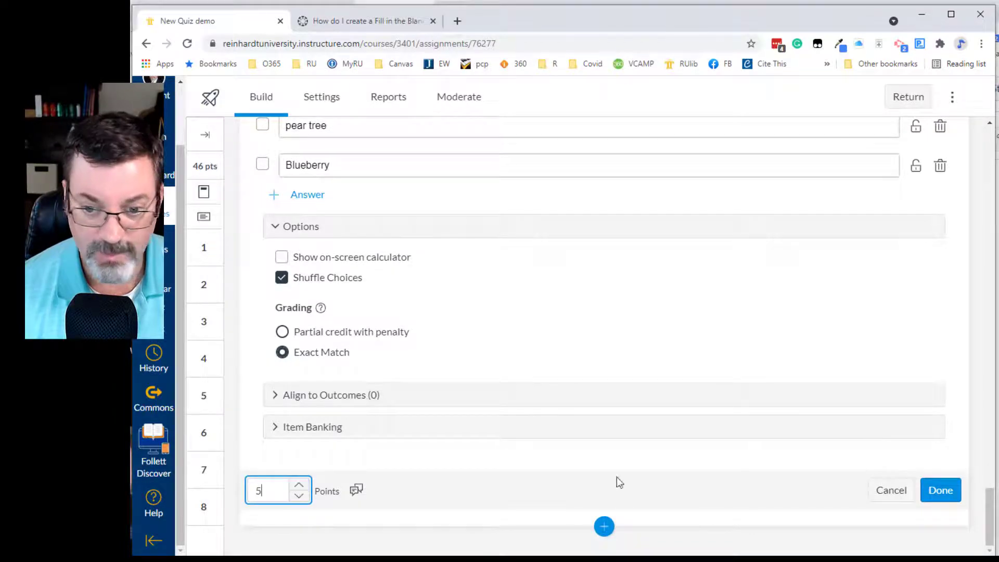
left_click(939, 489)
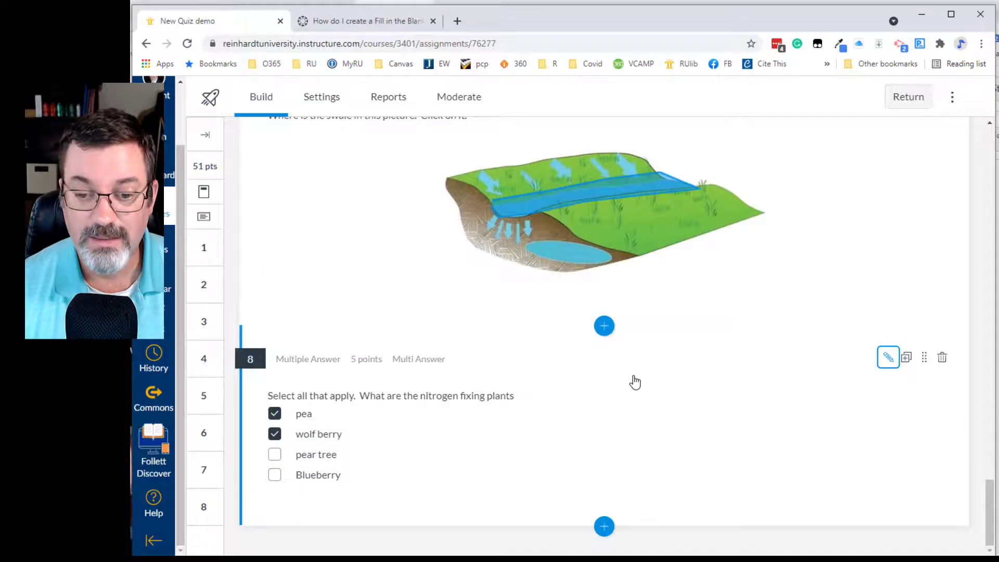
Step: Review the insertable question types, then scroll back to the top of the quiz builder
left_click(603, 526)
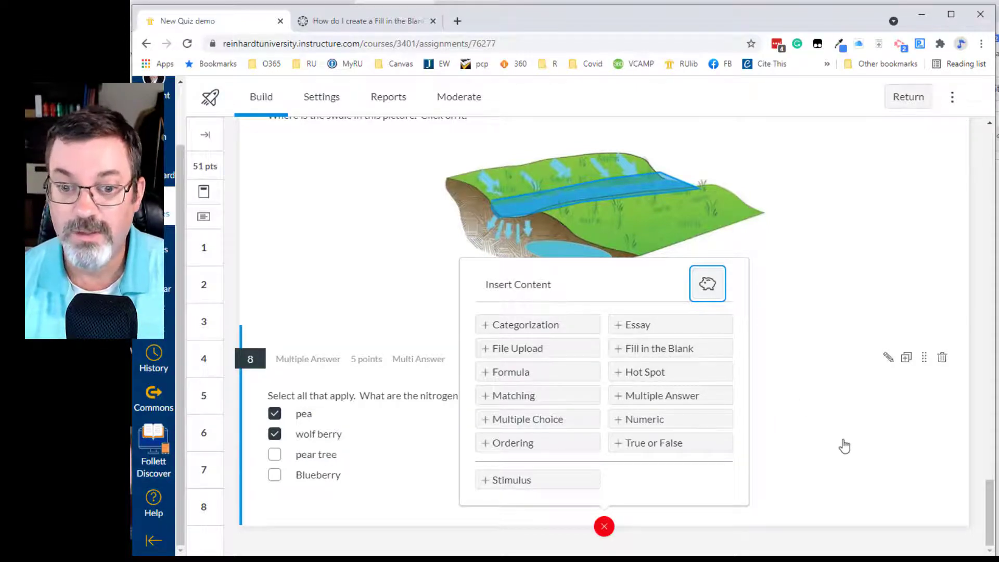
scroll(844, 445, "up", 10)
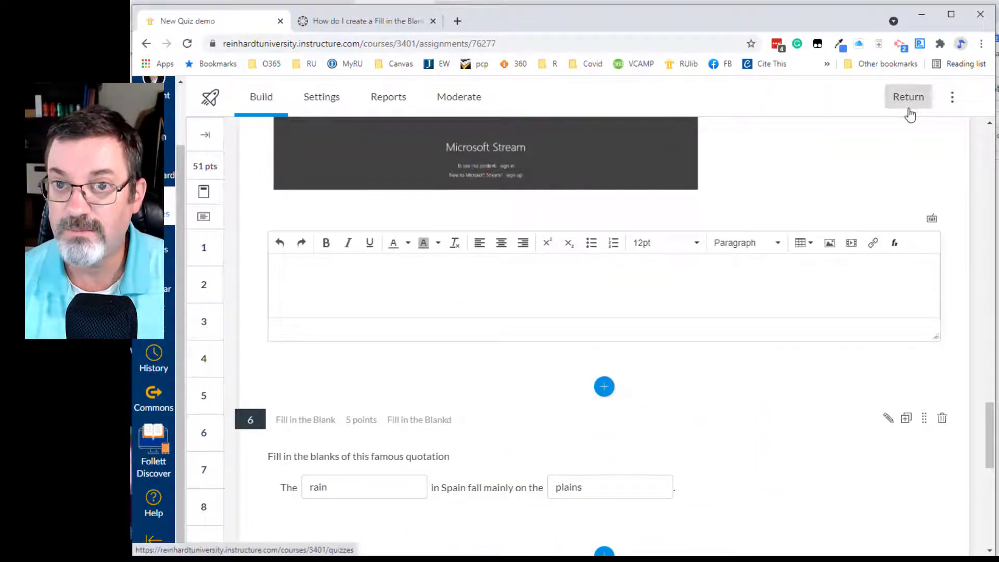
Step: Return to the course and publish New Quiz demo in Module 1
left_click(908, 109)
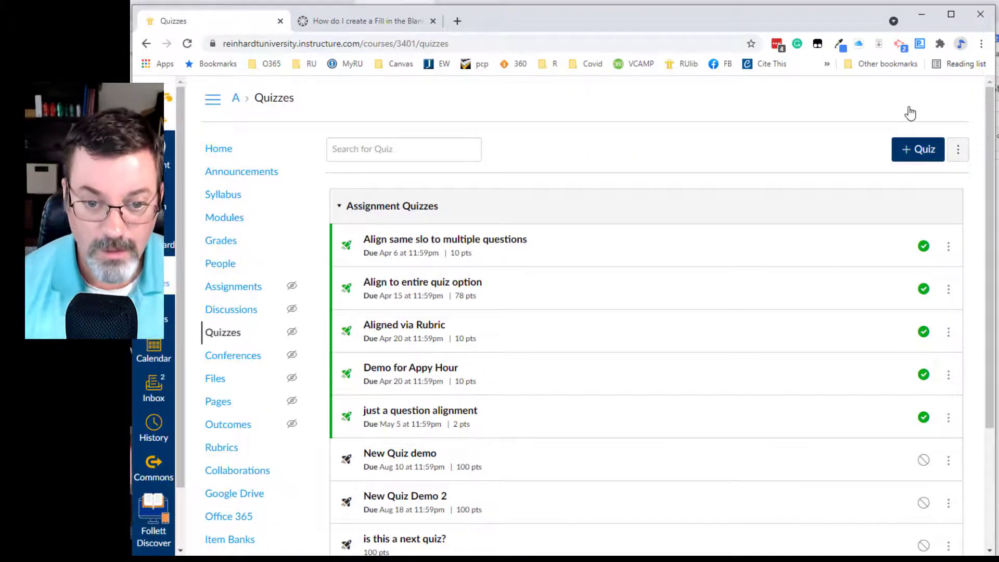
scroll(409, 416, "down", 1)
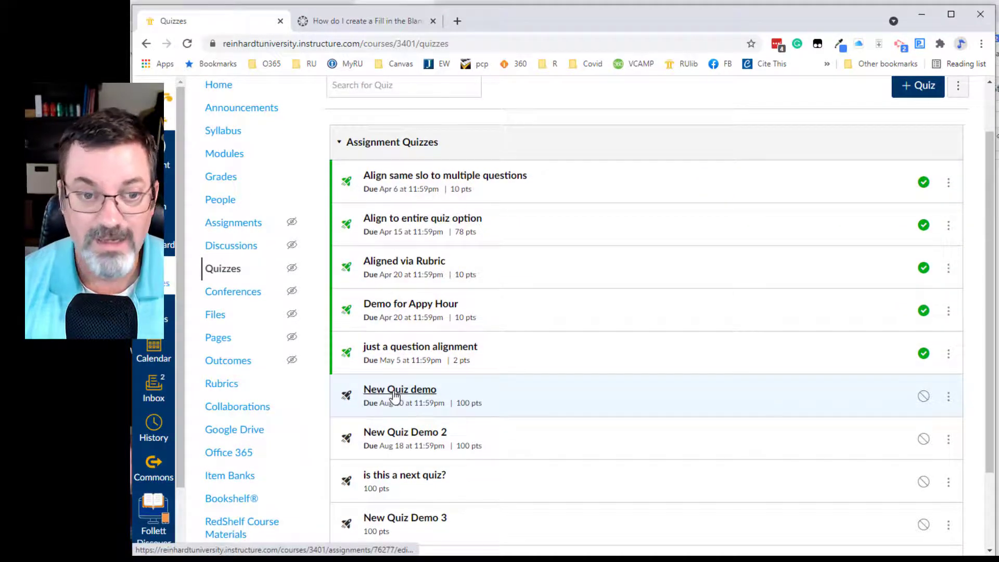
left_click(227, 156)
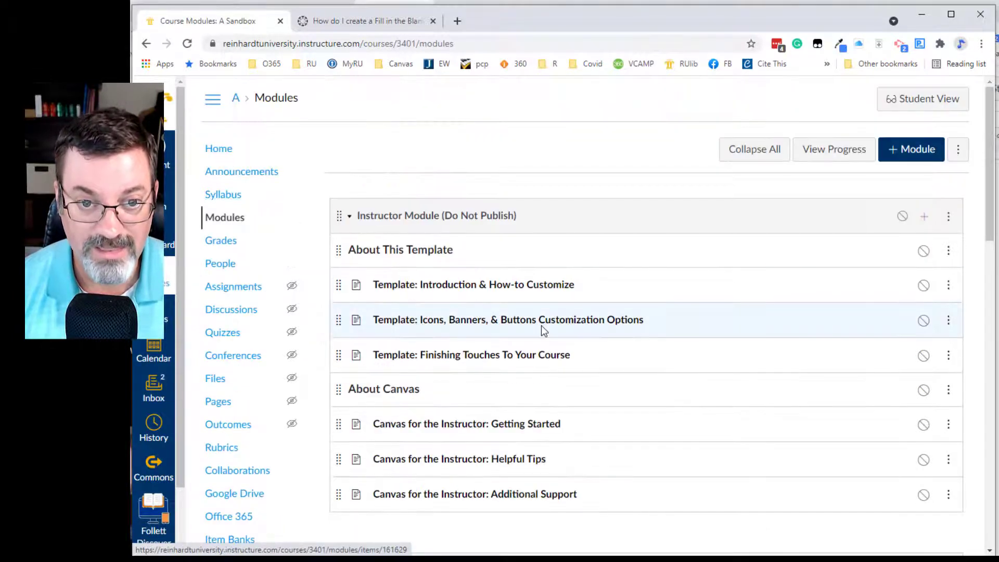
scroll(541, 328, "down", 10)
scroll(541, 326, "down", 7)
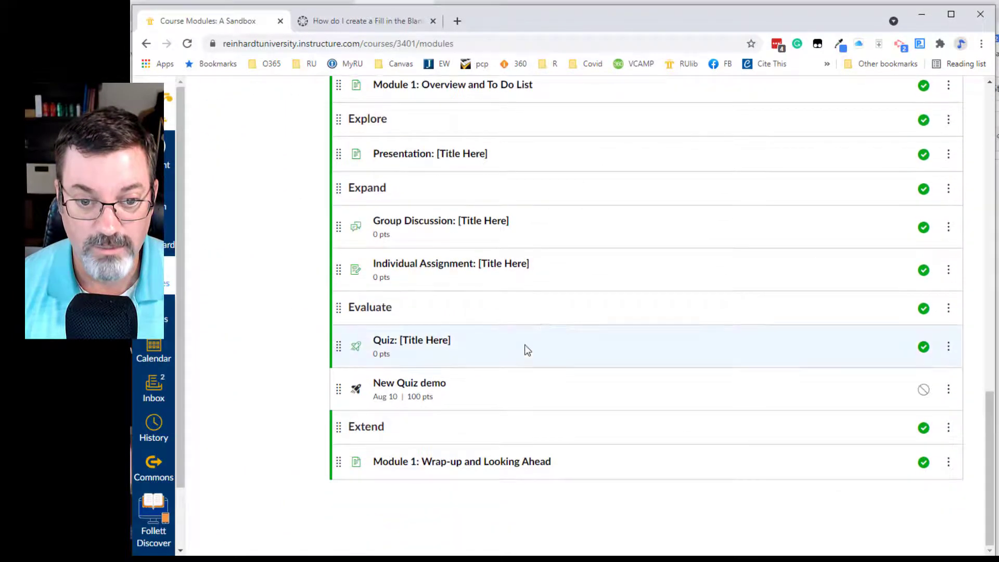
left_click(923, 391)
Step: Go to the A Sandbox course home page
scroll(846, 405, "up", 16)
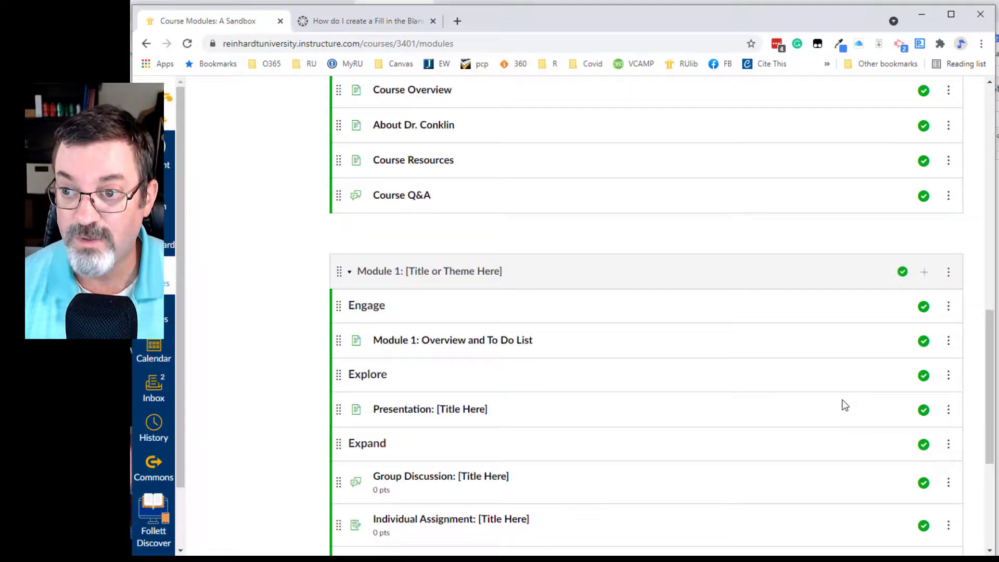
scroll(845, 405, "up", 2)
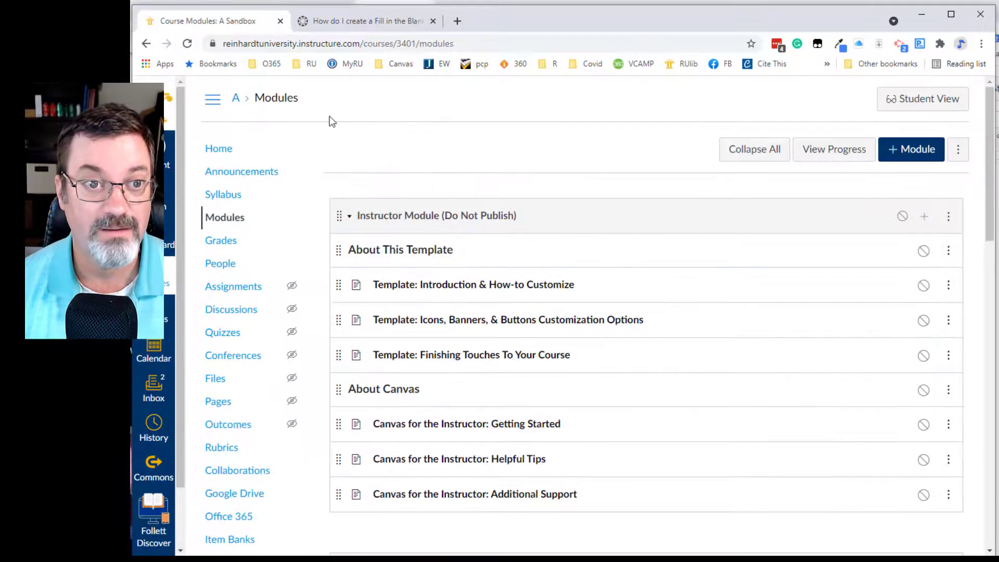
left_click(218, 151)
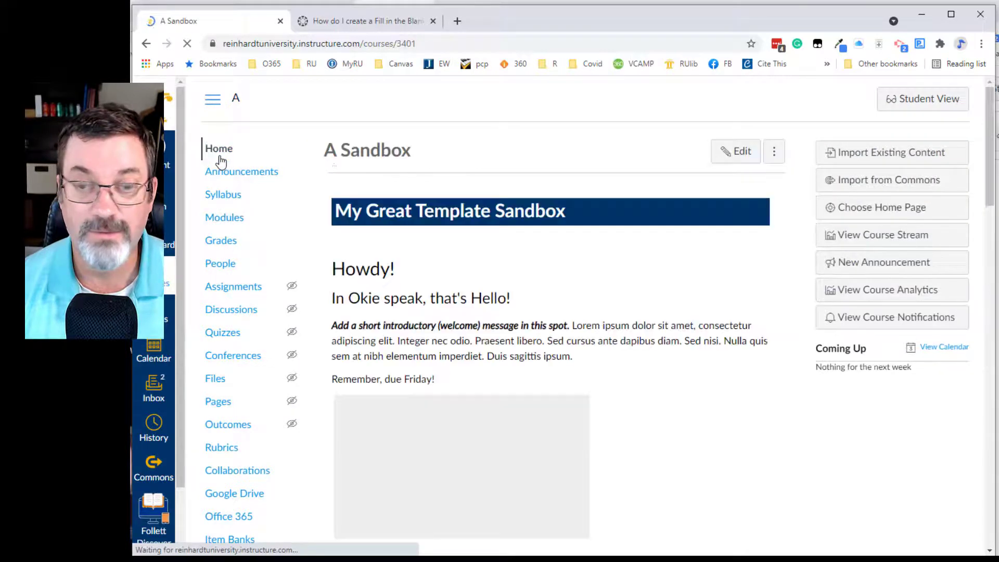
Step: Enter Student View, open New Quiz demo from Modules, and start the quiz
left_click(929, 102)
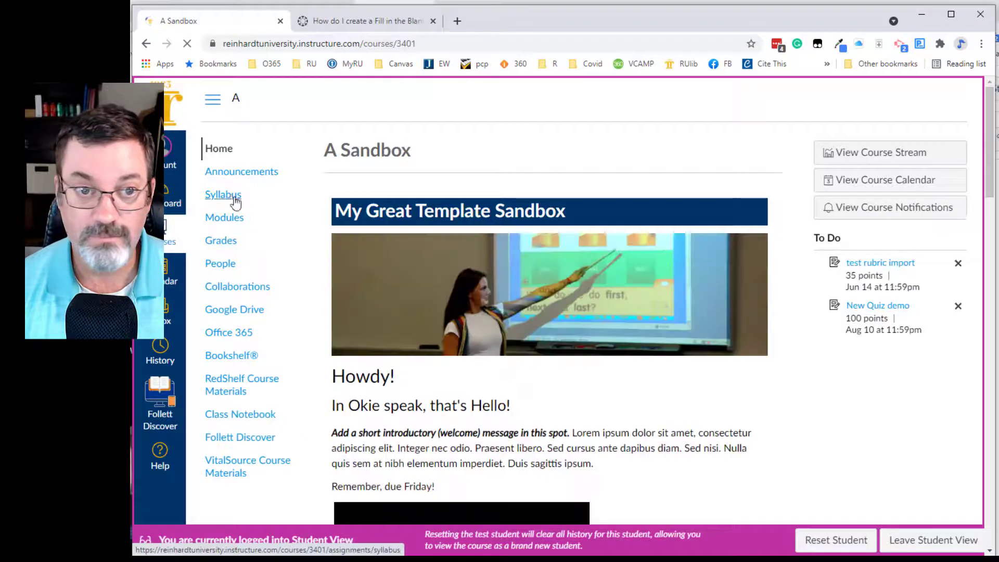
left_click(210, 222)
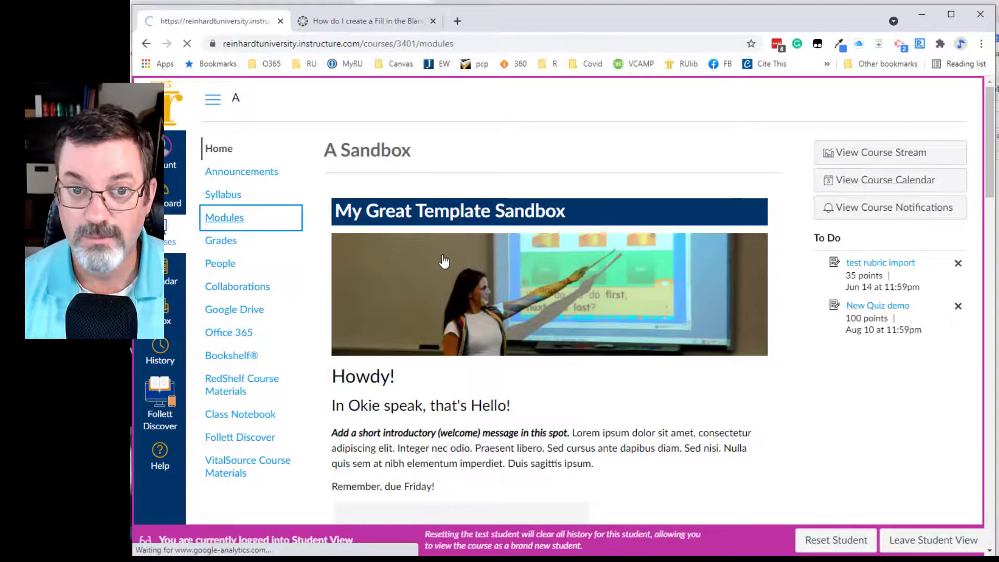
scroll(444, 261, "down", 5)
scroll(444, 261, "down", 5)
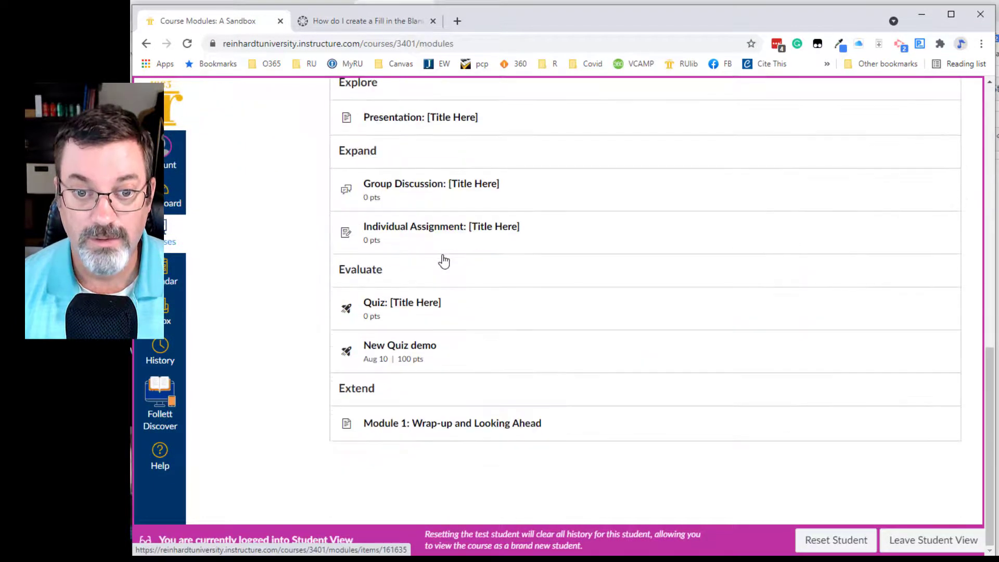
left_click(406, 348)
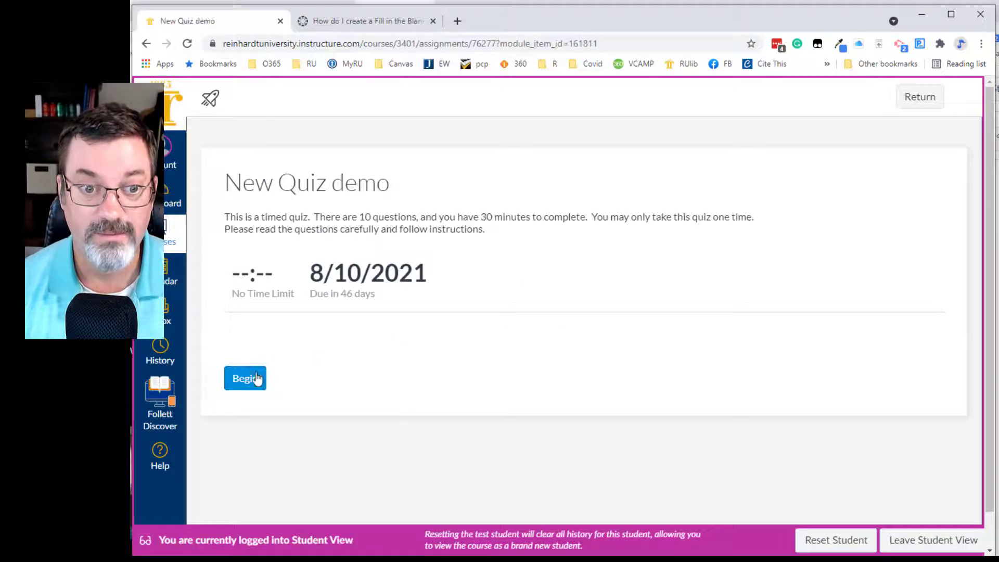
left_click(252, 377)
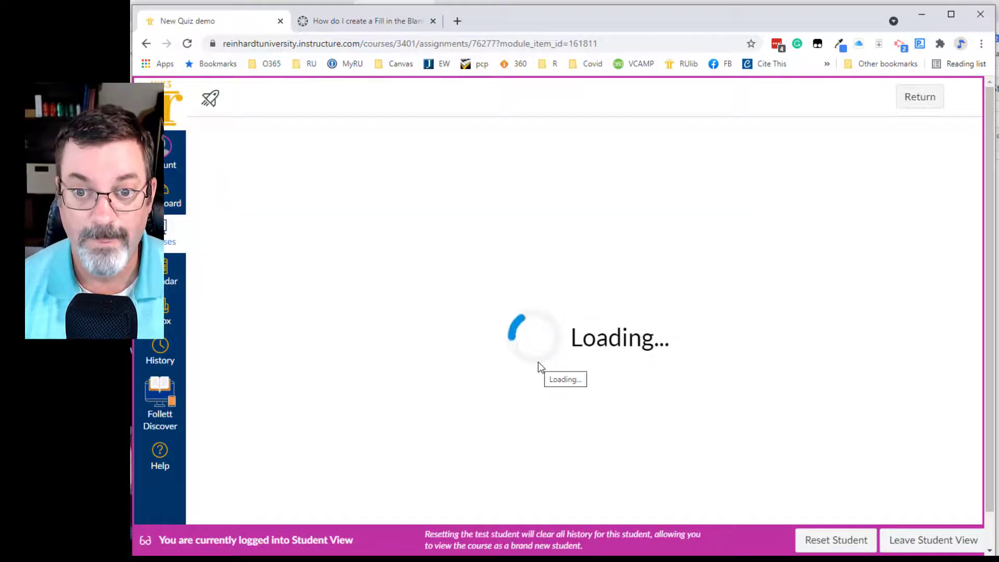
Step: Sort Level into Permaculture Tools and Structures, Plants, Pathways, Animals into Elements in a Design
scroll(538, 361, "down", 1)
scroll(538, 366, "down", 1)
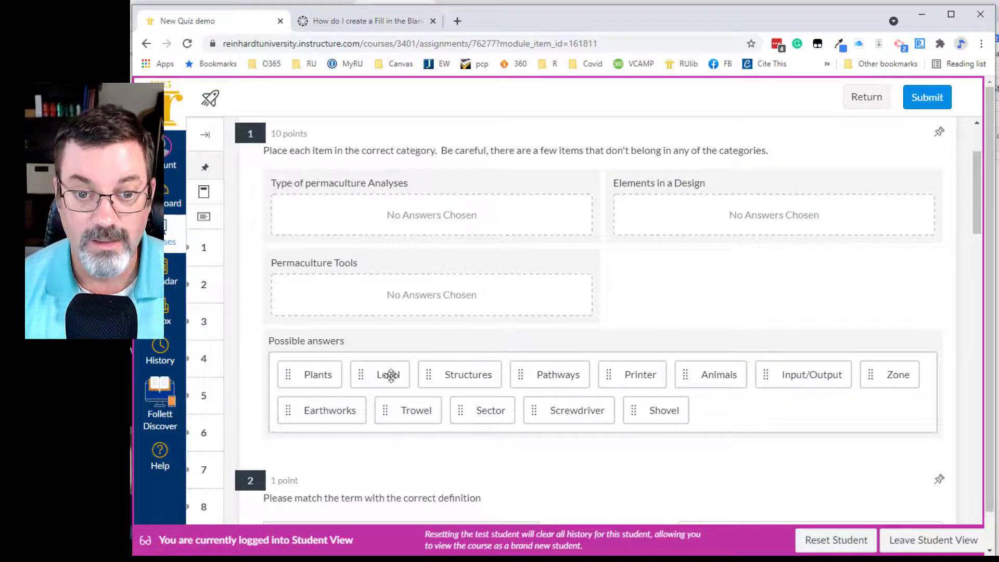
left_click_drag(391, 374, 327, 289)
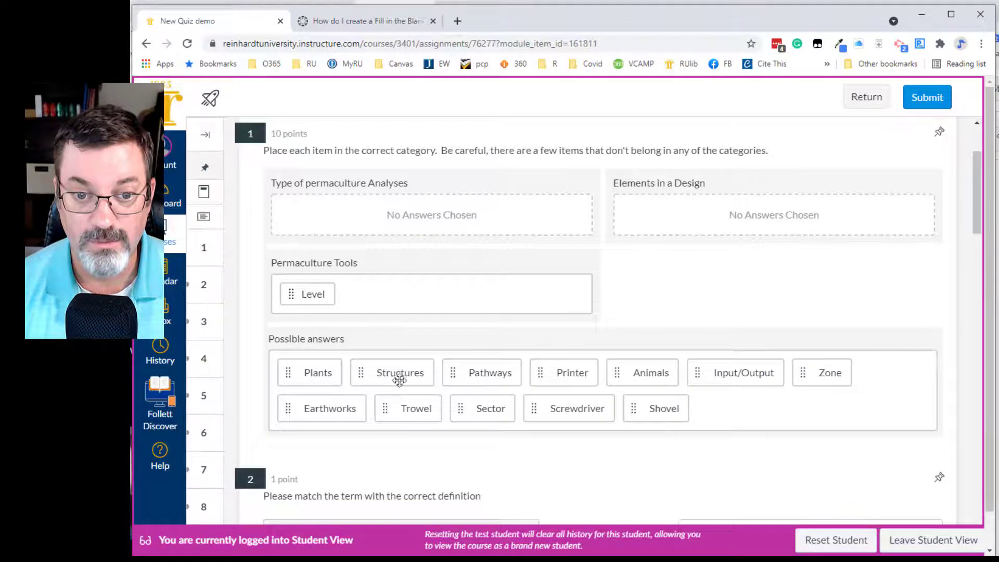
left_click_drag(397, 375, 674, 221)
left_click_drag(311, 368, 743, 207)
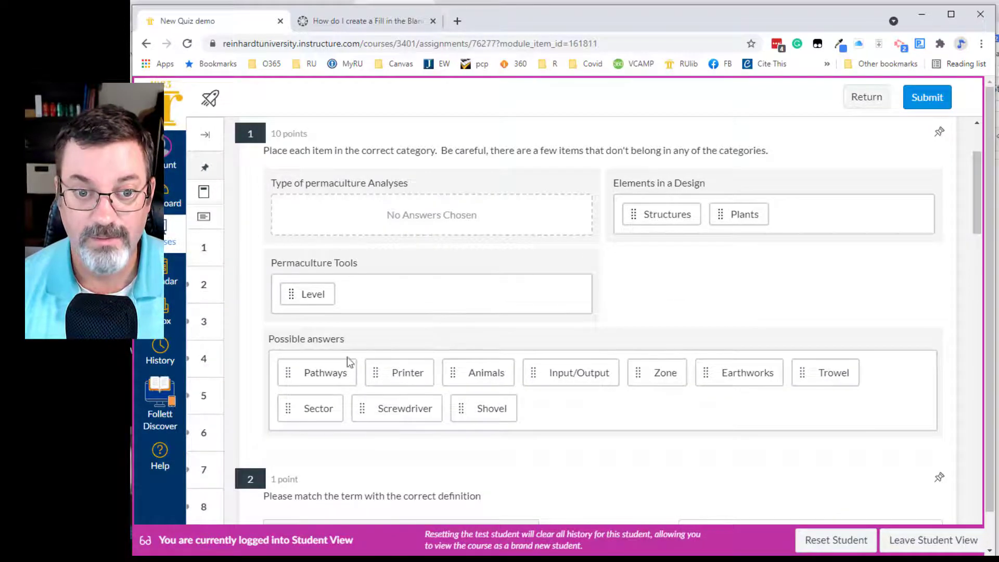
left_click_drag(320, 382, 832, 228)
left_click_drag(383, 372, 839, 214)
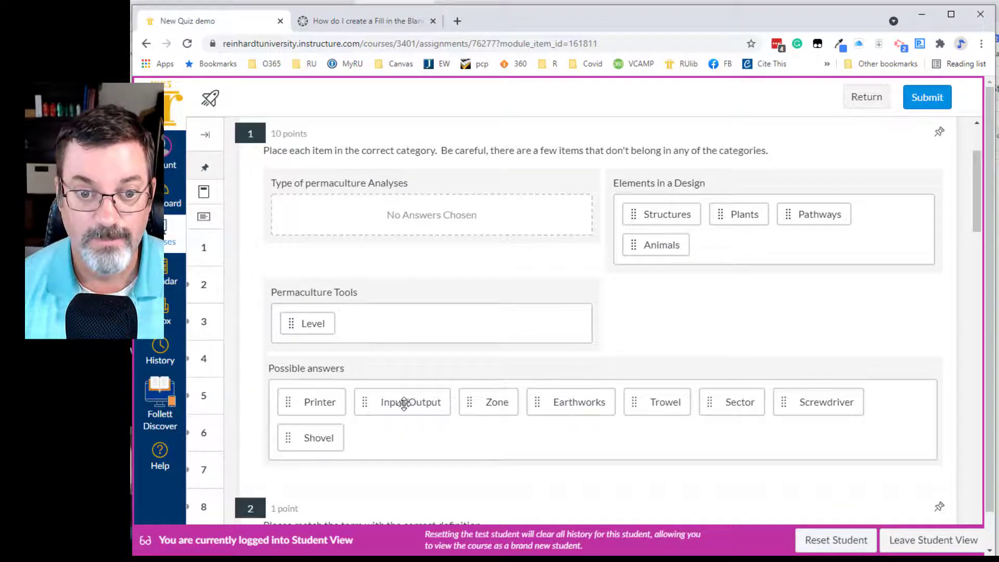
Step: Place Input/Output and Sector as analyses, Earthworks and Zone as design elements, Trowel and Shovel as tools
left_click_drag(404, 402, 322, 211)
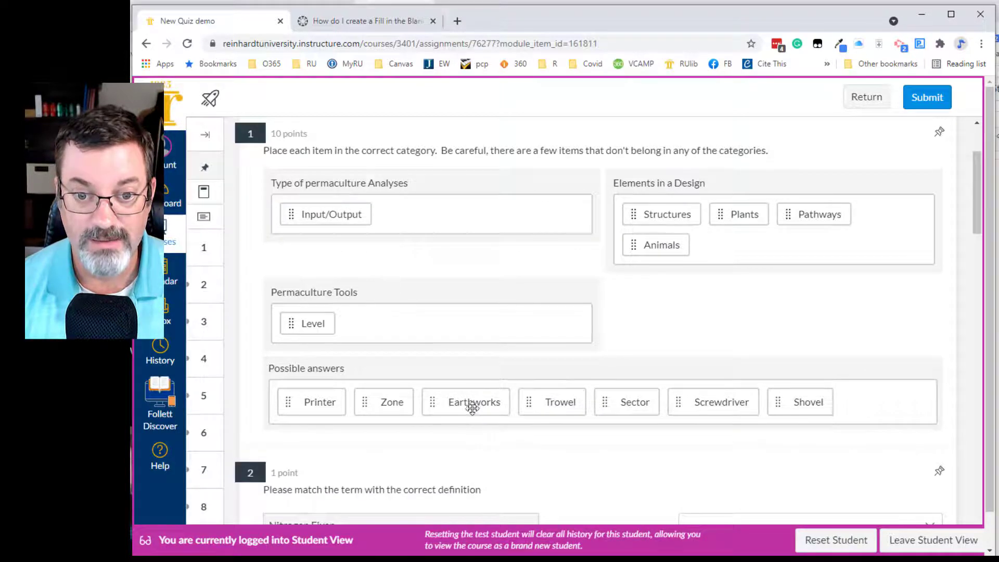
left_click_drag(472, 406, 790, 251)
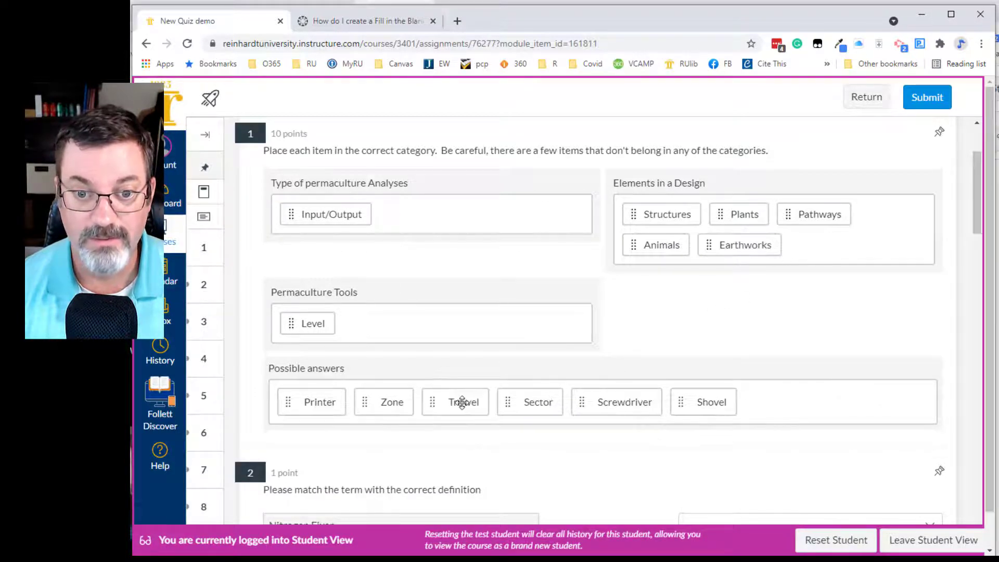
left_click_drag(461, 401, 405, 324)
left_click_drag(444, 401, 438, 214)
left_click_drag(548, 402, 466, 326)
left_click_drag(401, 396, 488, 201)
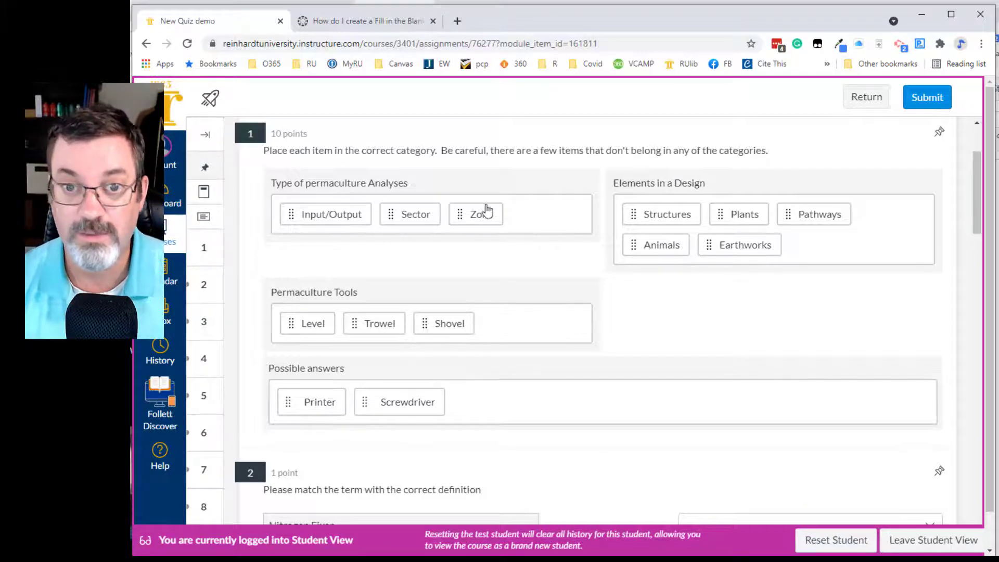
left_click_drag(490, 211, 845, 244)
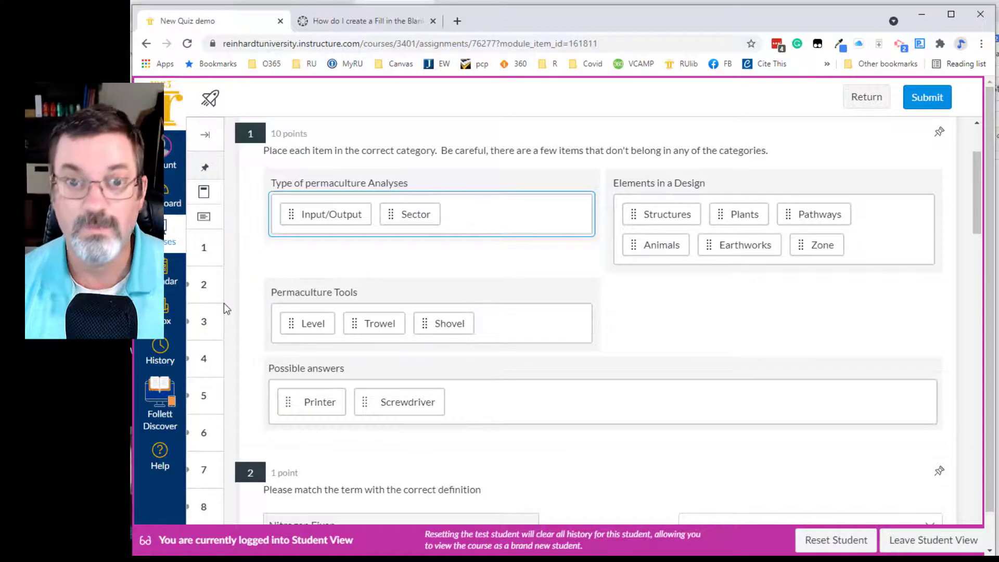
scroll(224, 309, "down", 5)
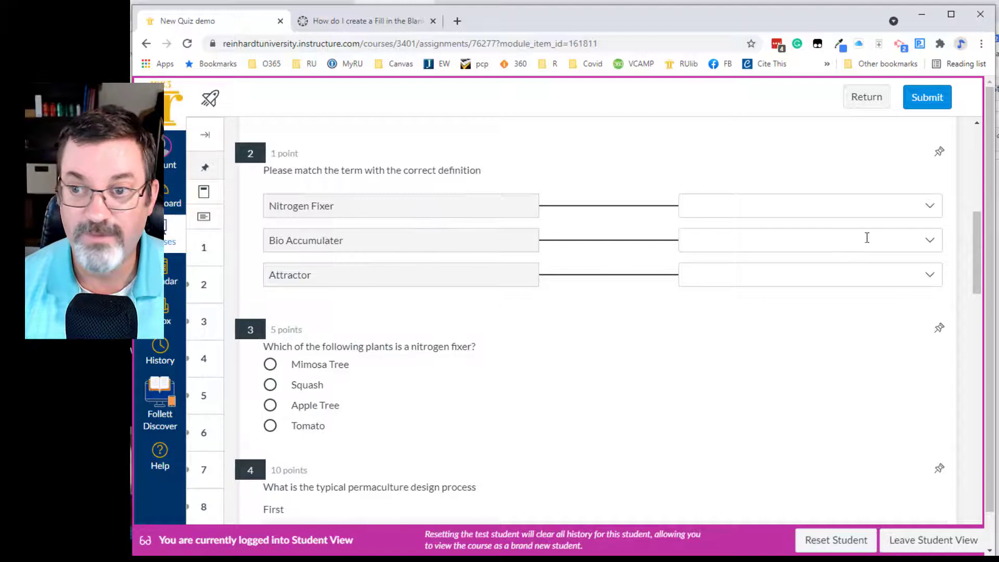
Step: Match Nitrogen Fixer, Bio Accumulater and Attractor to their definitions in question 2
left_click(927, 203)
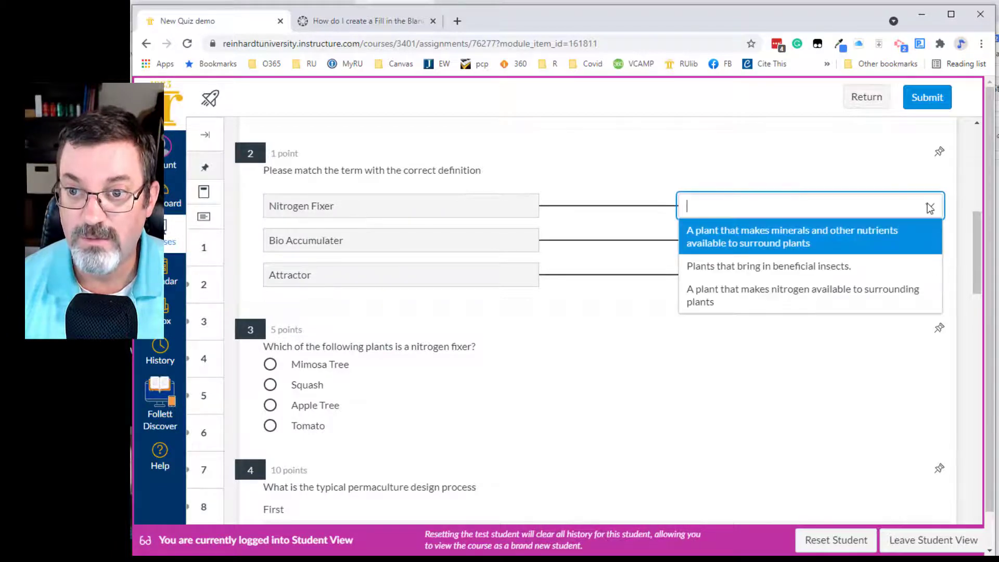
left_click(738, 290)
left_click(866, 236)
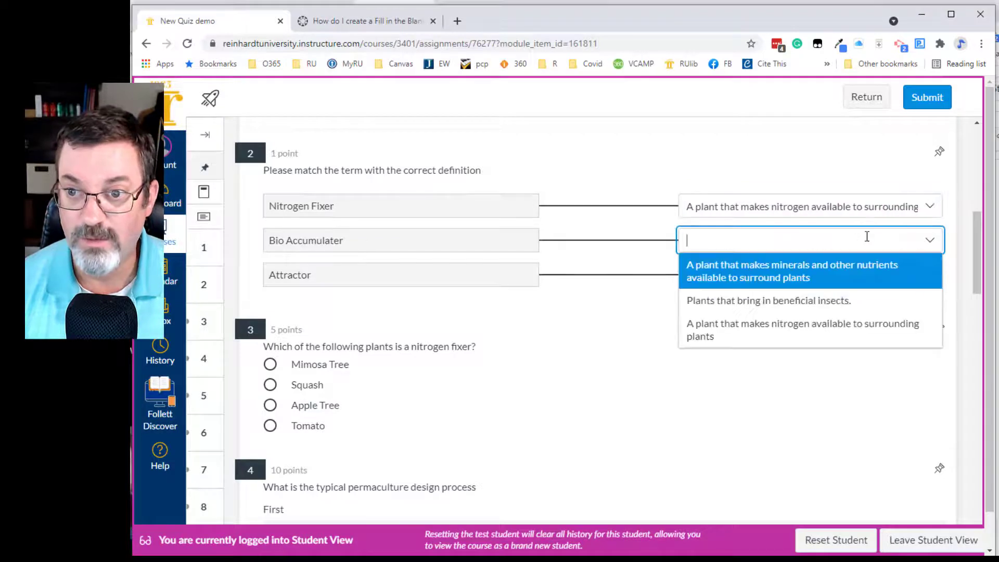
left_click(764, 275)
left_click(839, 279)
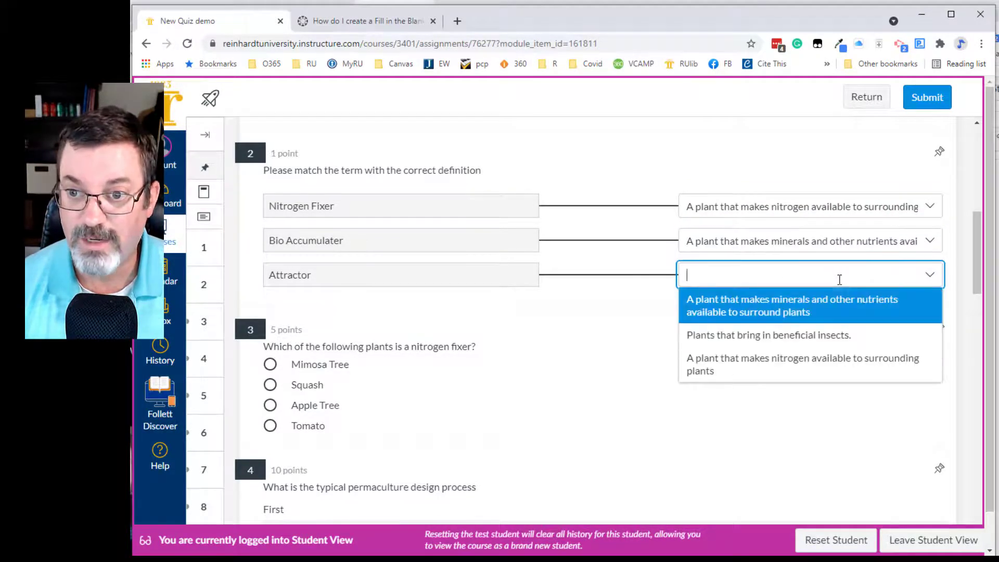
left_click(762, 333)
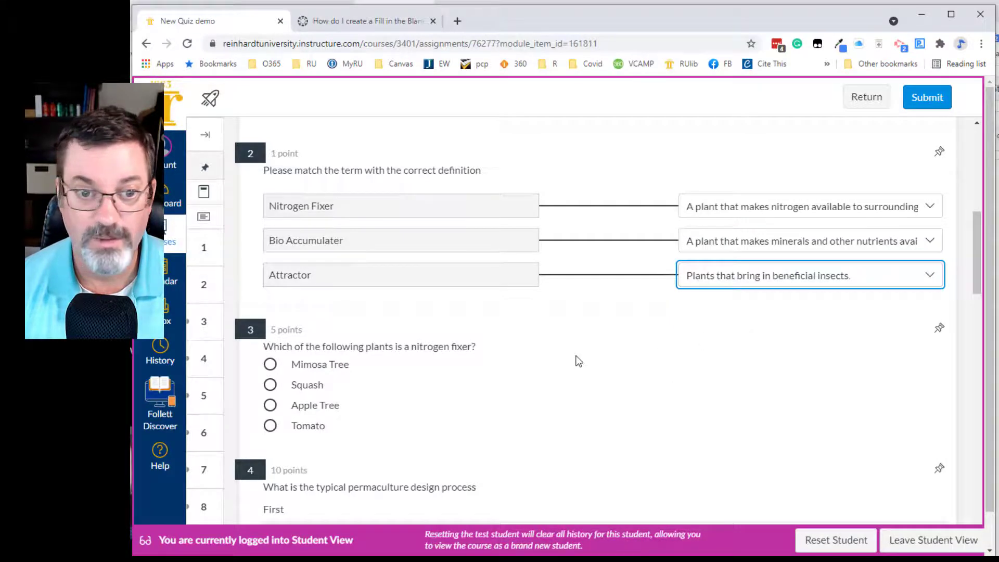
Step: Choose Squash as the nitrogen fixer in question 3
scroll(577, 359, "down", 3)
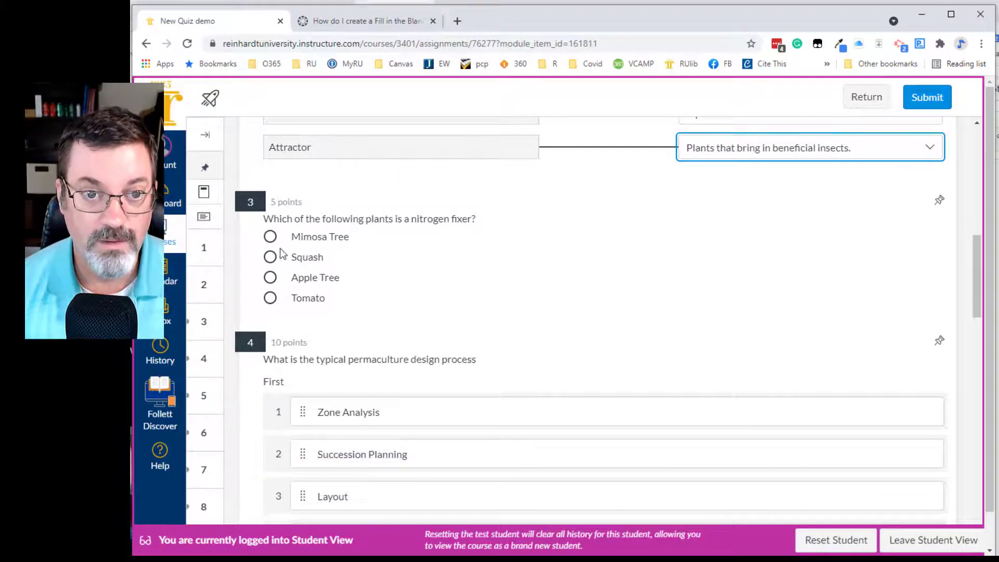
left_click(270, 260)
scroll(465, 270, "down", 4)
scroll(446, 275, "up", 2)
scroll(445, 274, "up", 1)
Step: Drag Succession Planning, Input/Output Analysis, Layout and Monitoring and supporting into the intended design-process order
scroll(447, 278, "down", 3)
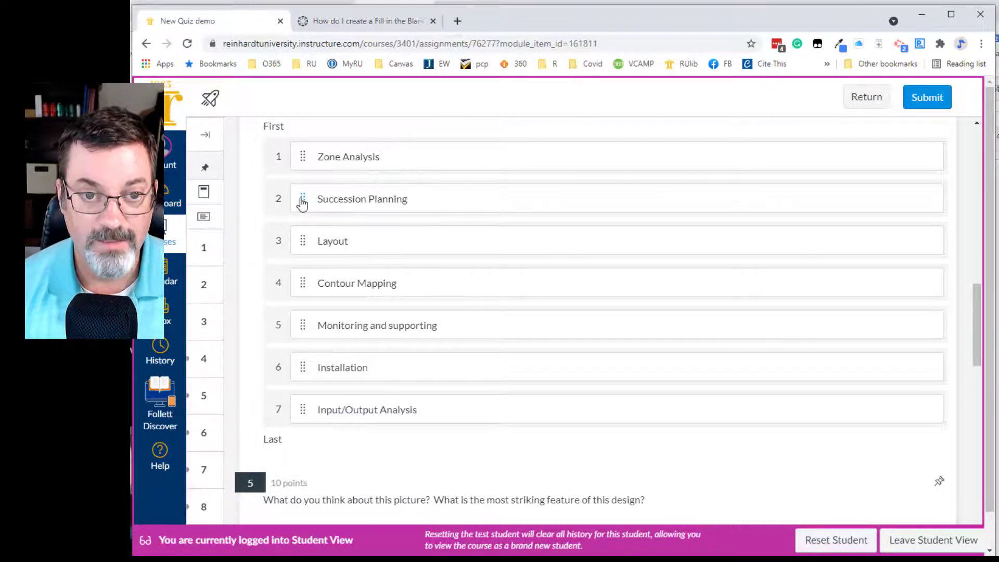
left_click_drag(302, 202, 303, 372)
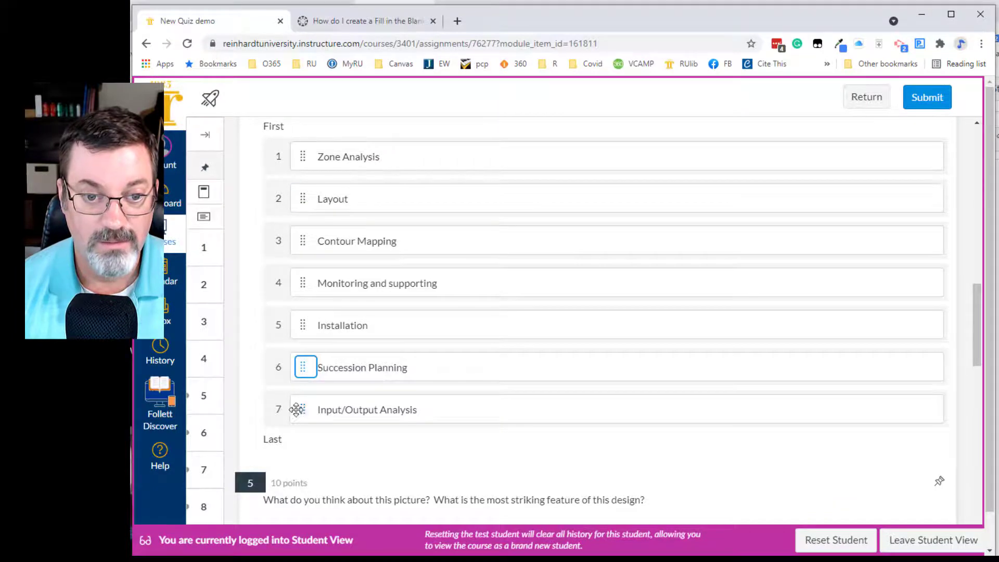
left_click_drag(298, 416, 306, 198)
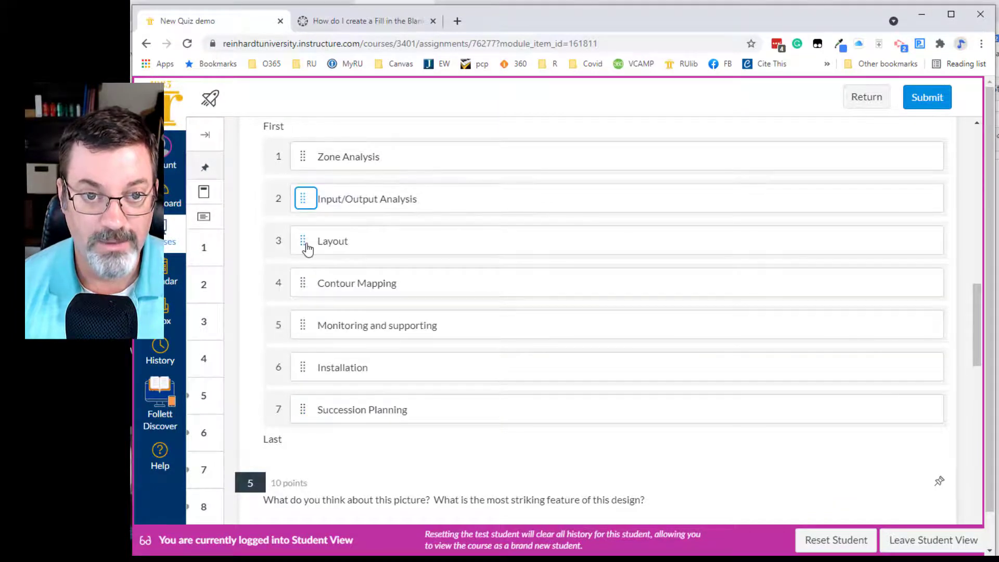
left_click_drag(302, 249, 326, 319)
left_click_drag(304, 285, 308, 324)
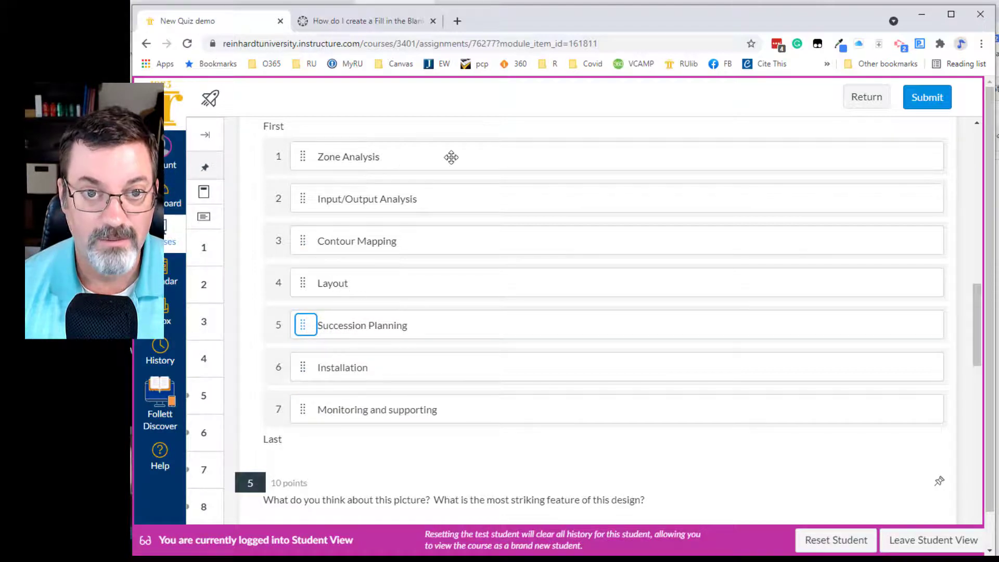
Step: Type a short essay reply for question 5
scroll(595, 324, "down", 9)
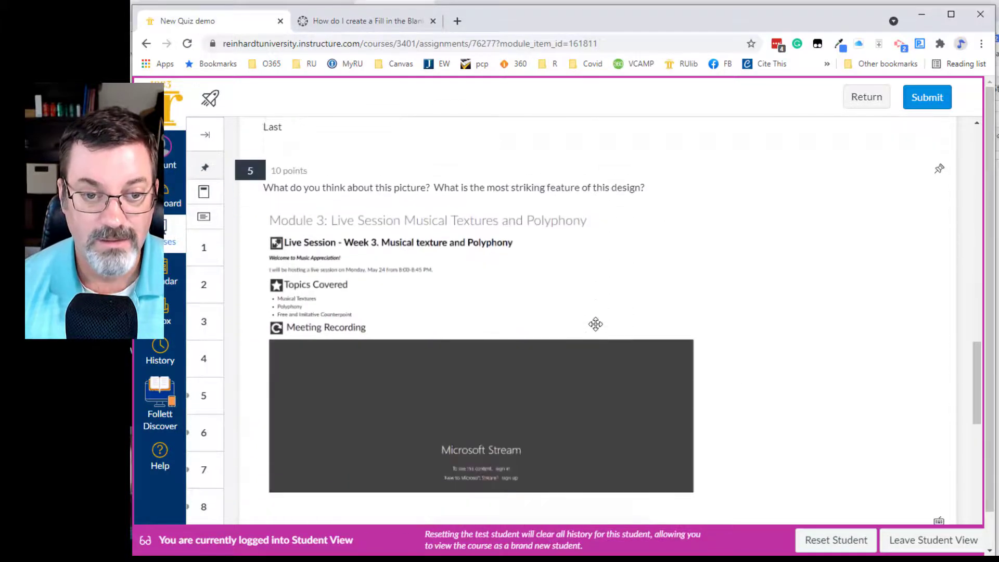
scroll(595, 324, "up", 1)
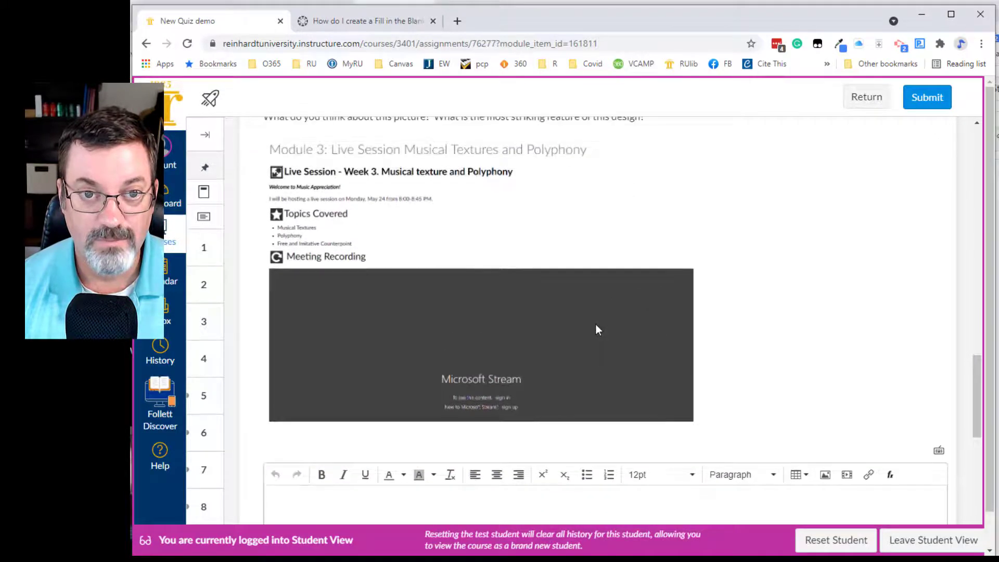
scroll(542, 344, "down", 4)
left_click(393, 322)
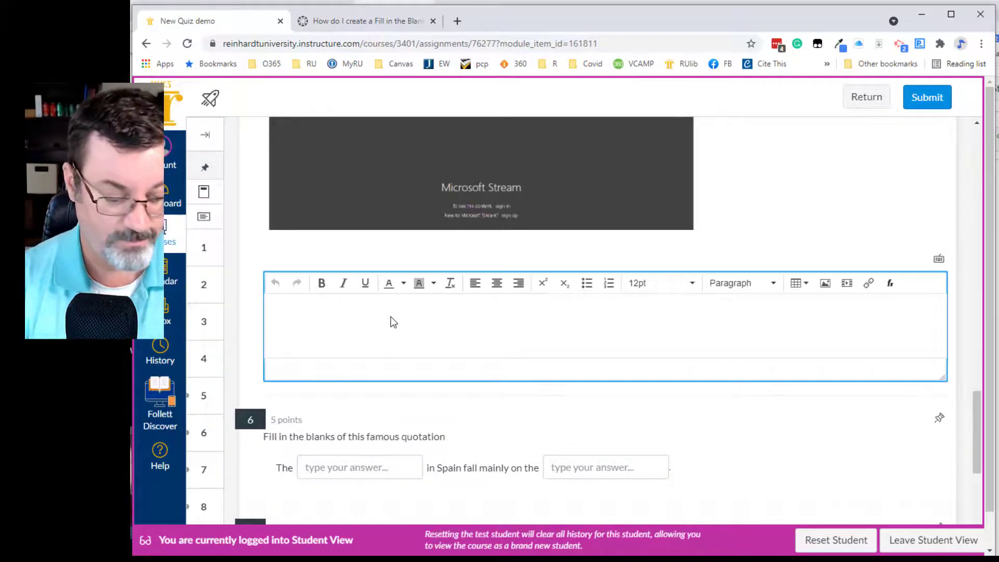
type("Essay quest")
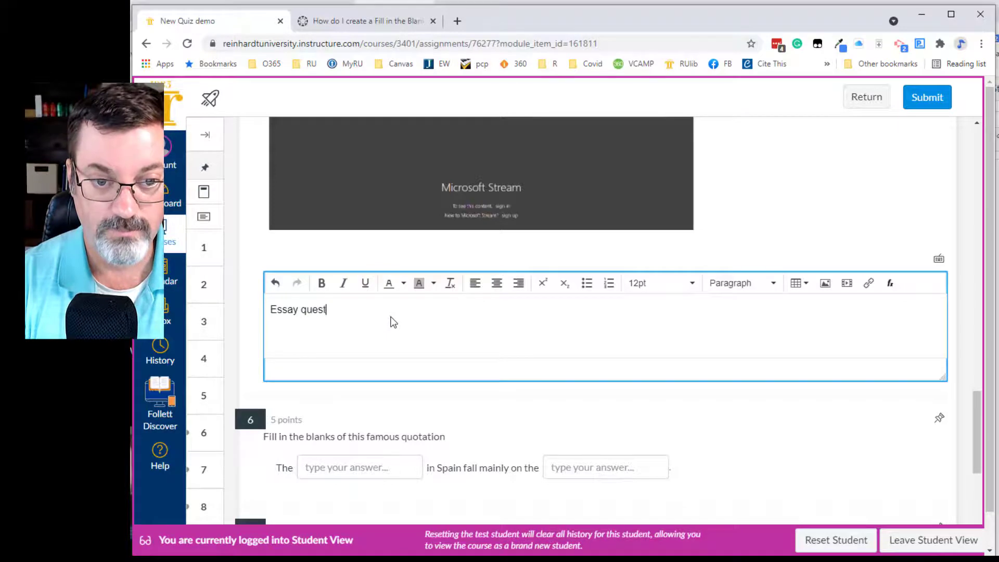
type("ion.  You will have to grade it!")
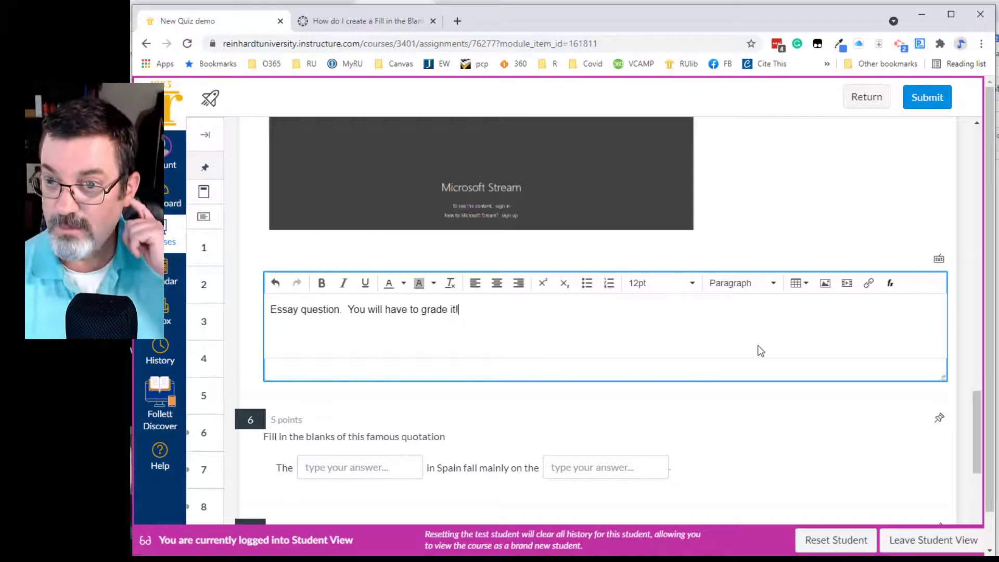
Step: Fill question 6's blanks with 'rain' and 'planes'
scroll(760, 352, "down", 4)
left_click(383, 275)
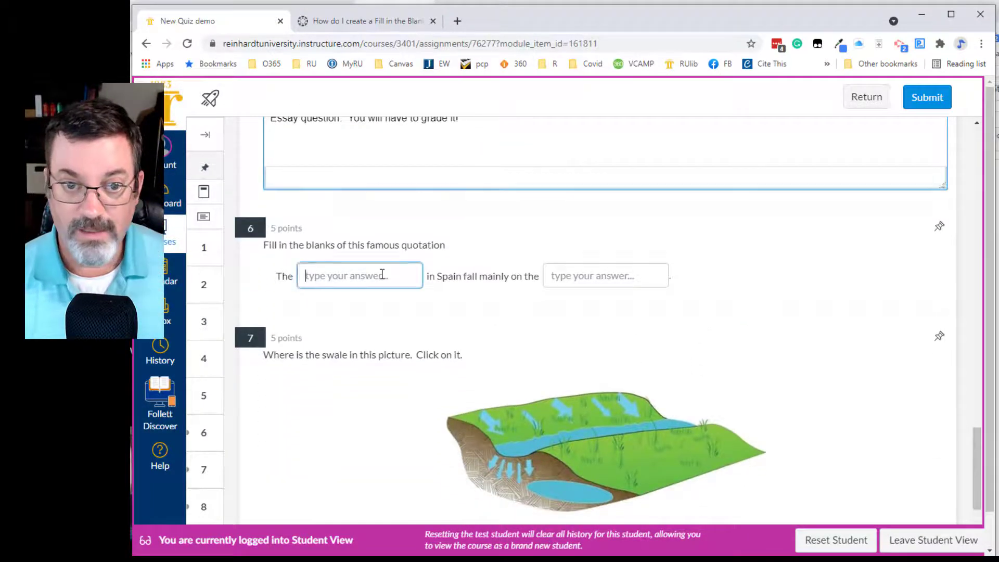
type("rain")
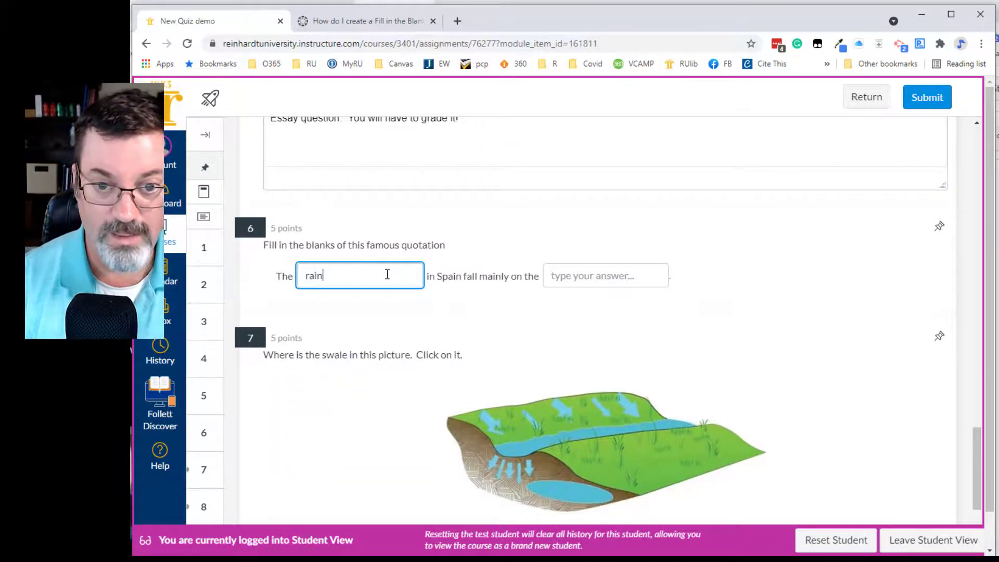
left_click(608, 273)
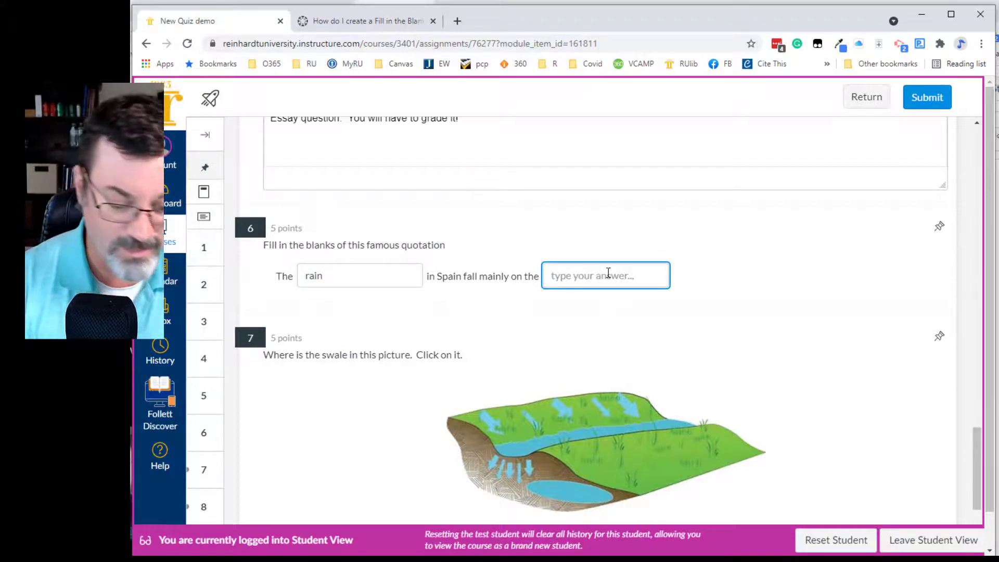
type("planes")
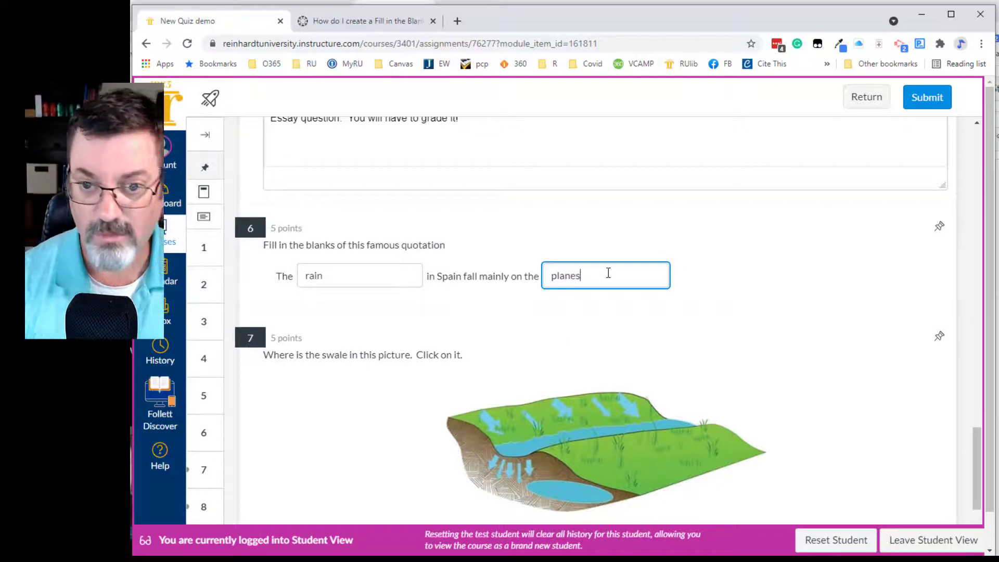
Step: Mark the swale on the hot spot image and tick pear tree and wolf berry
scroll(317, 411, "down", 3)
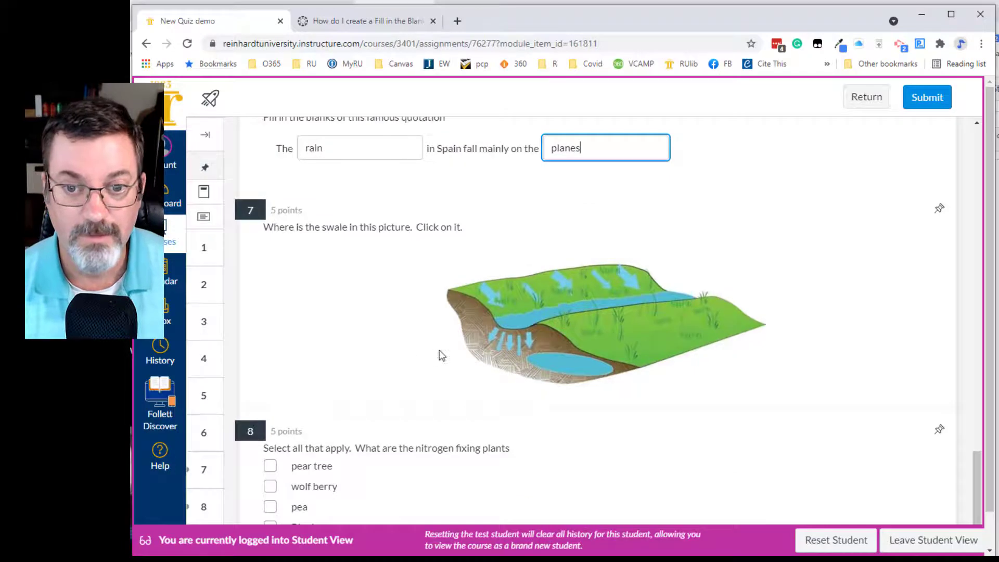
left_click(527, 321)
scroll(344, 382, "down", 1)
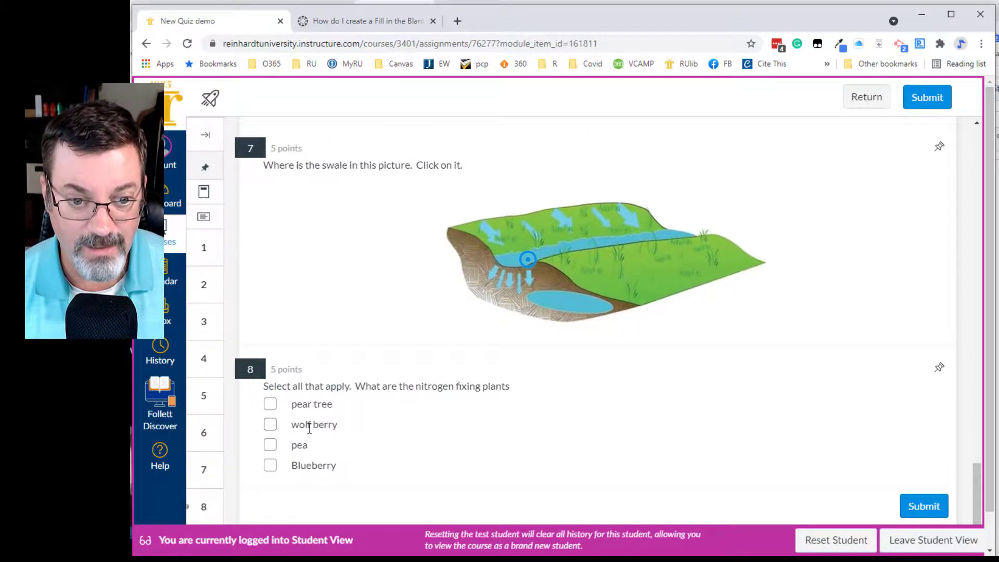
left_click(270, 405)
left_click(270, 424)
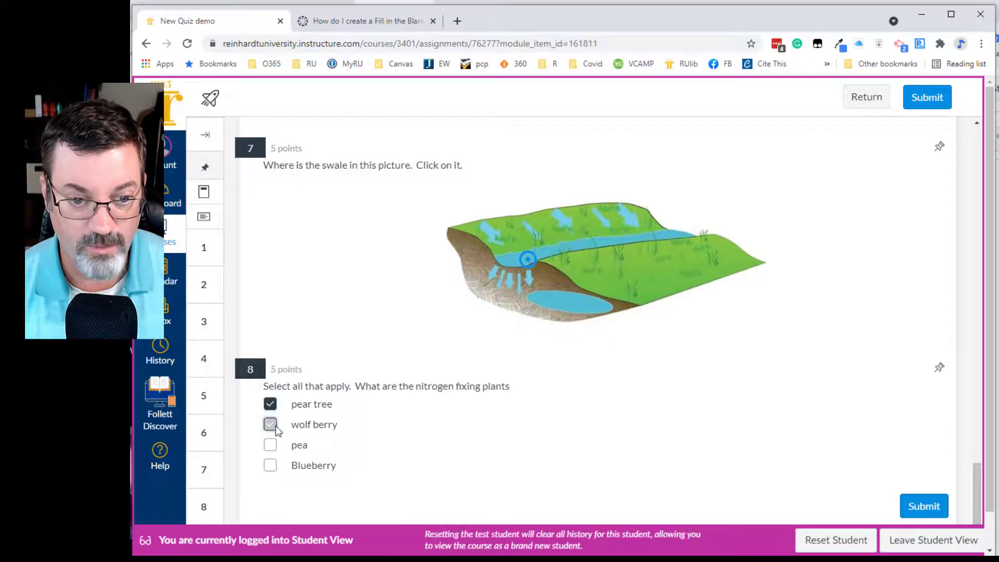
left_click(920, 508)
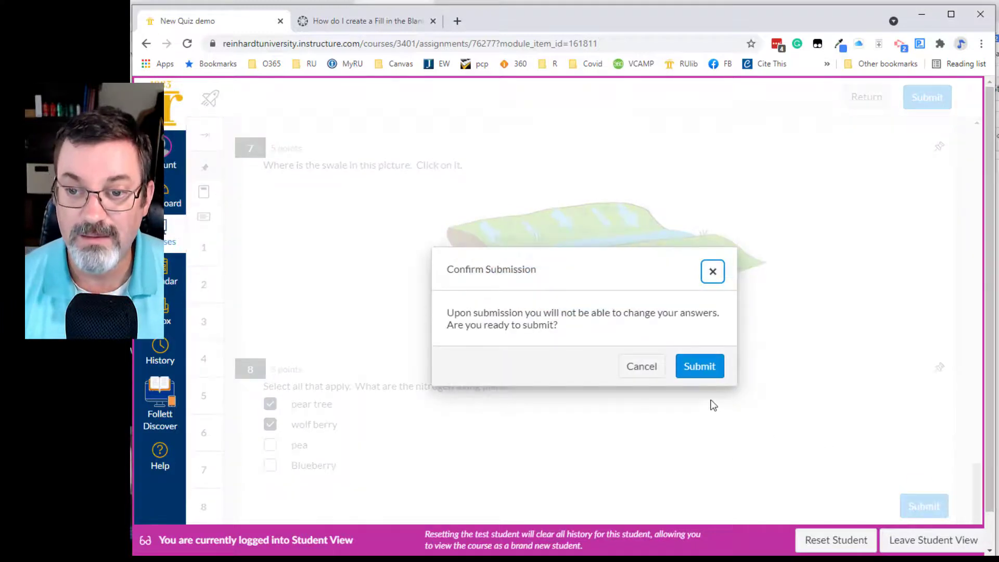
left_click(704, 372)
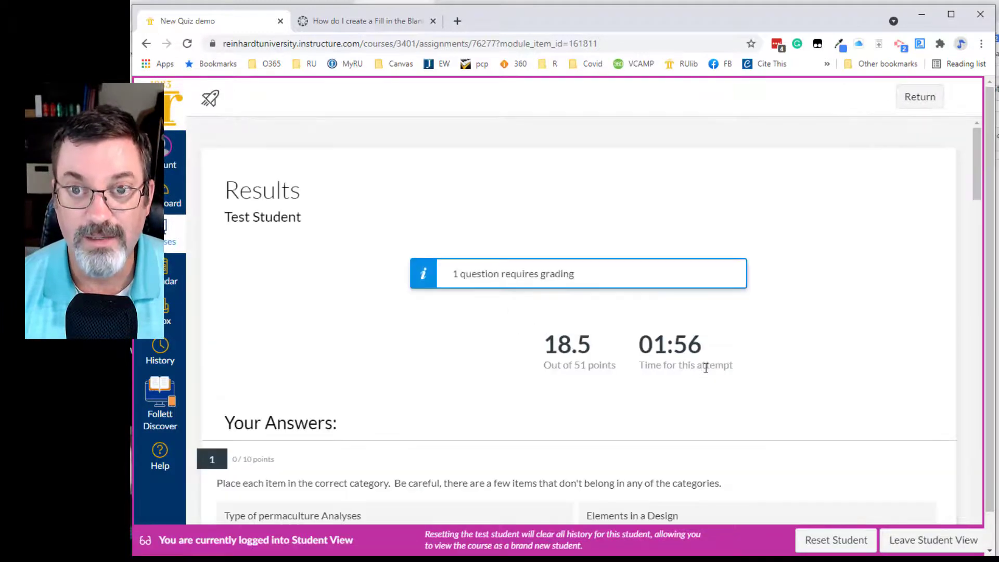
scroll(495, 364, "down", 5)
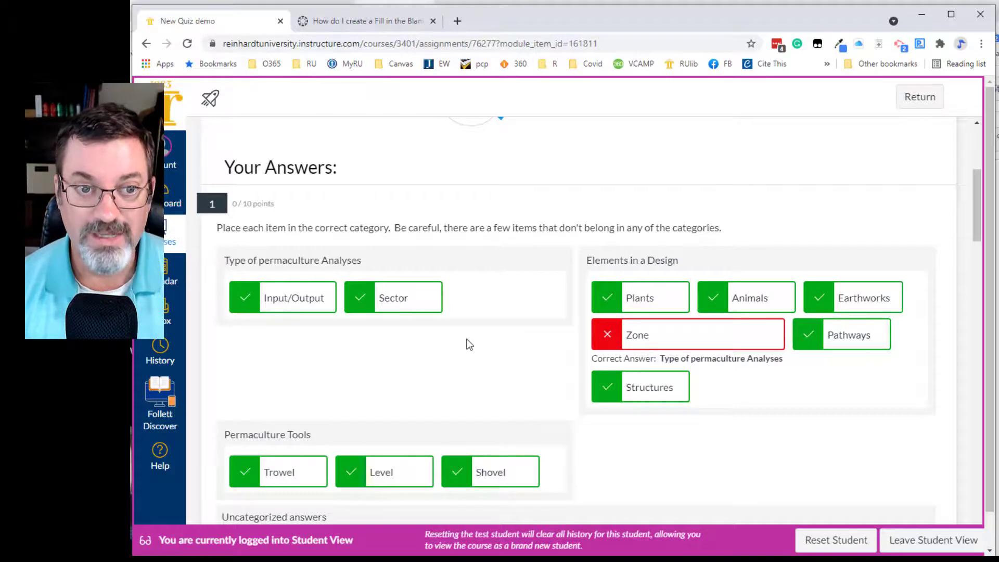
scroll(471, 343, "down", 1)
scroll(495, 359, "up", 1)
scroll(530, 375, "down", 2)
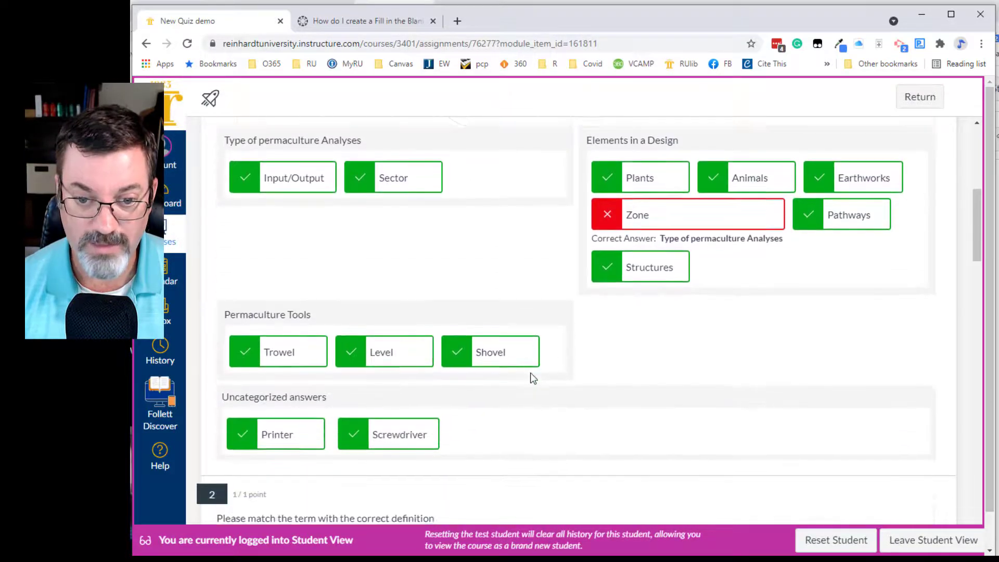
scroll(531, 377, "up", 1)
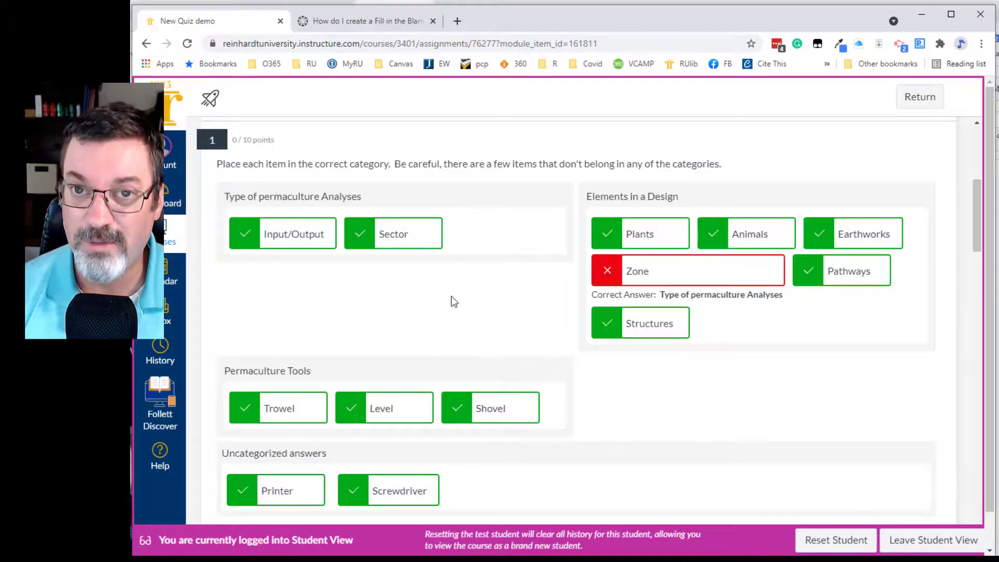
scroll(451, 298, "down", 2)
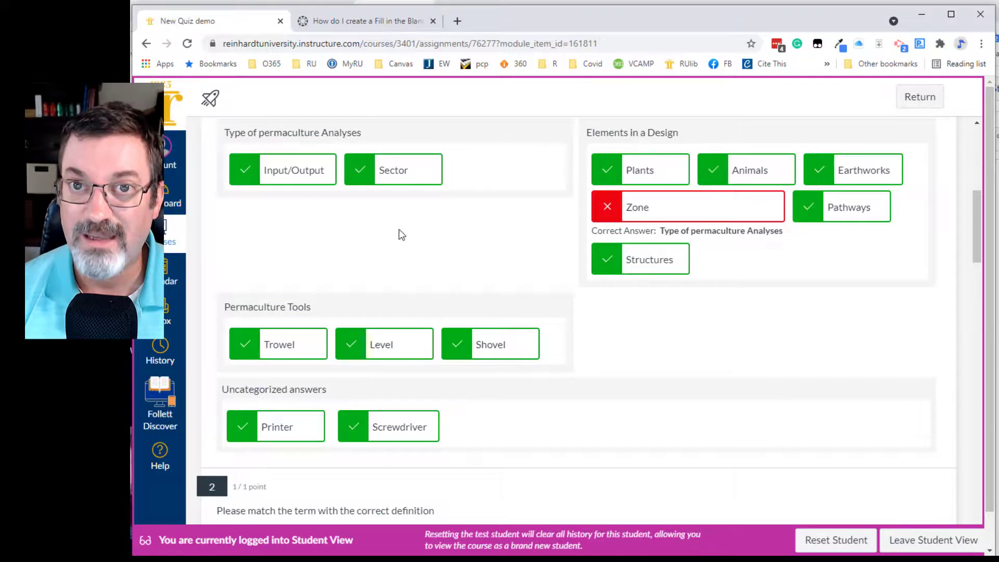
scroll(469, 251, "down", 6)
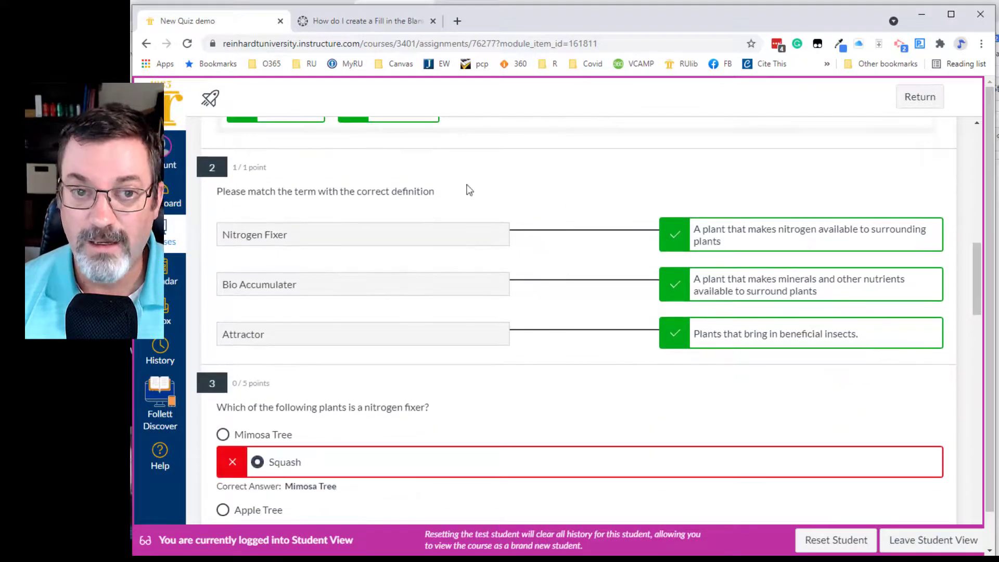
scroll(603, 273, "down", 5)
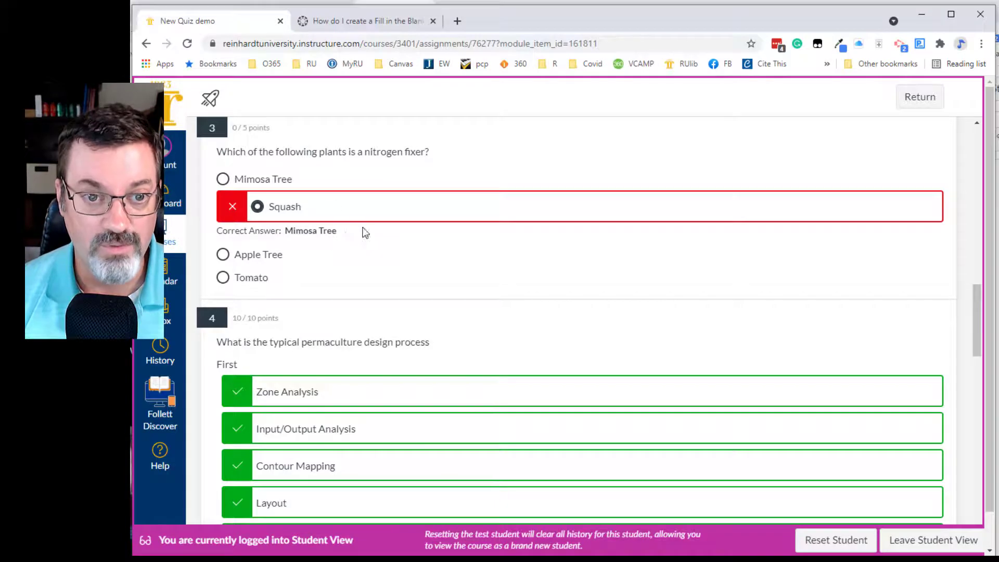
scroll(410, 246, "down", 3)
scroll(411, 247, "down", 1)
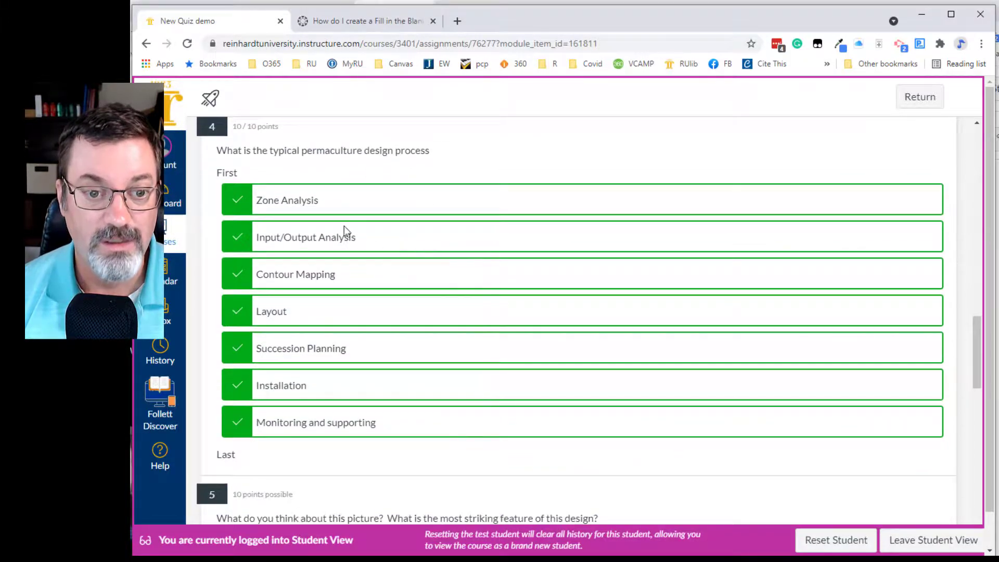
scroll(392, 289, "down", 14)
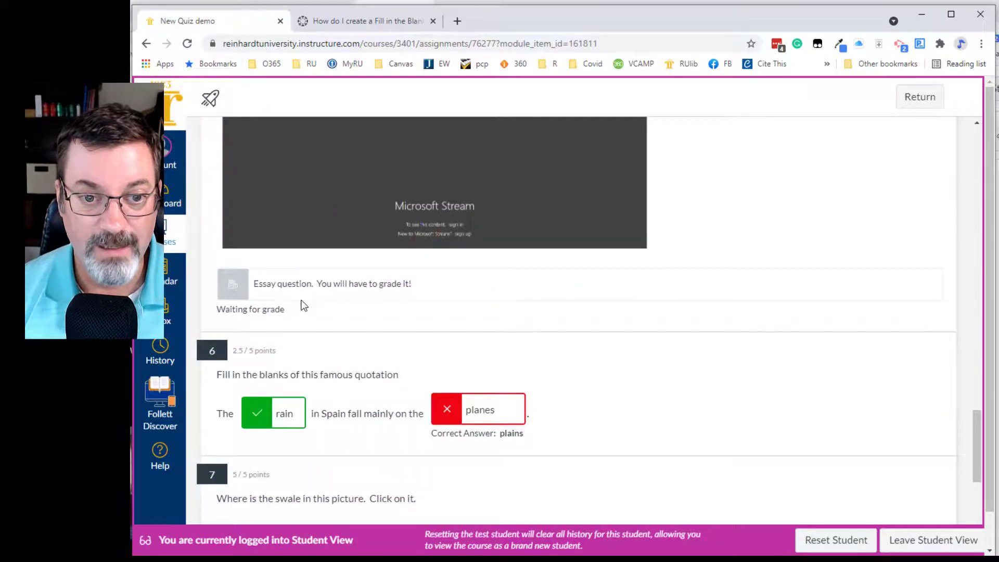
scroll(461, 290, "up", 5)
scroll(459, 290, "down", 5)
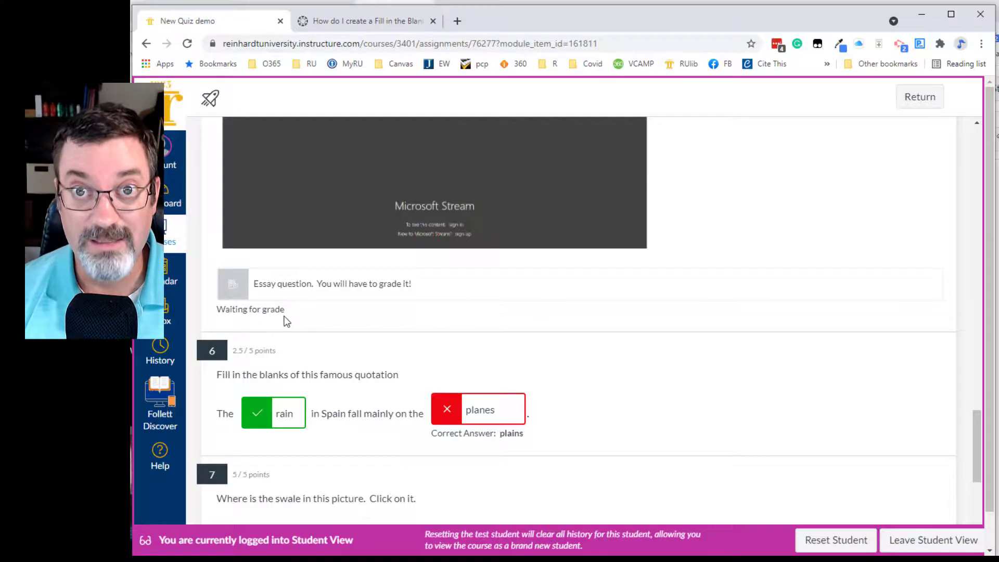
scroll(383, 305, "down", 4)
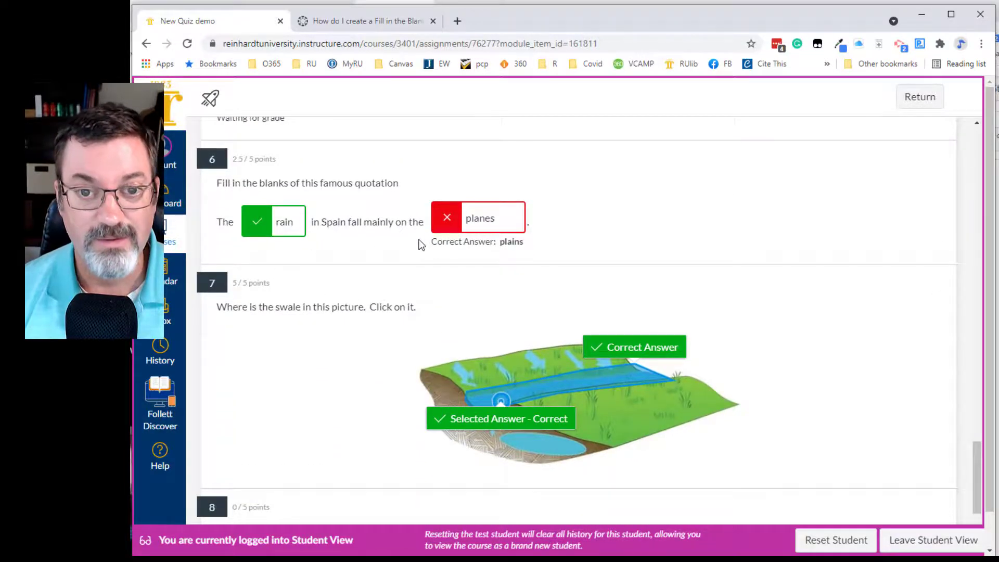
scroll(228, 234, "down", 3)
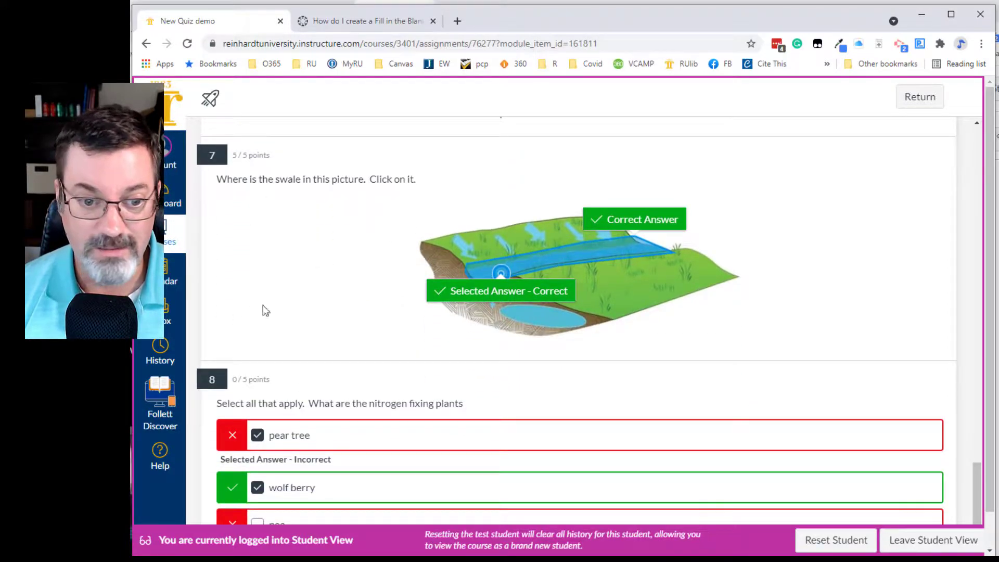
scroll(330, 285, "down", 1)
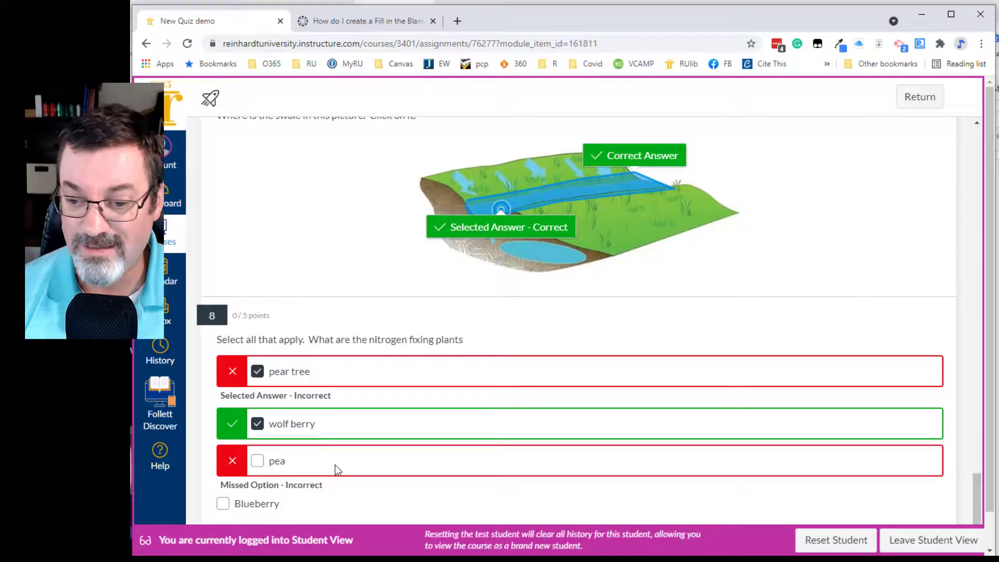
scroll(335, 468, "down", 1)
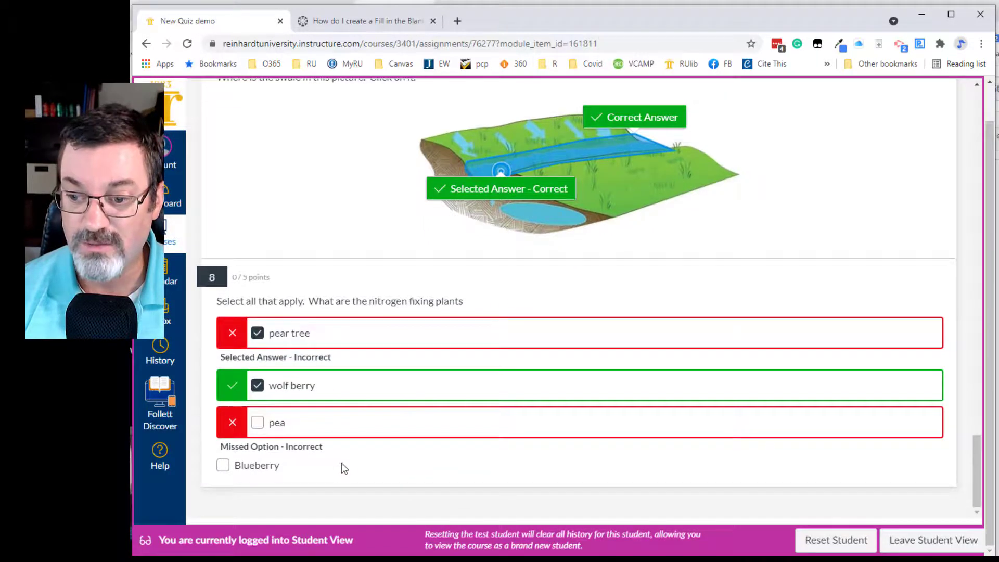
scroll(723, 484, "up", 15)
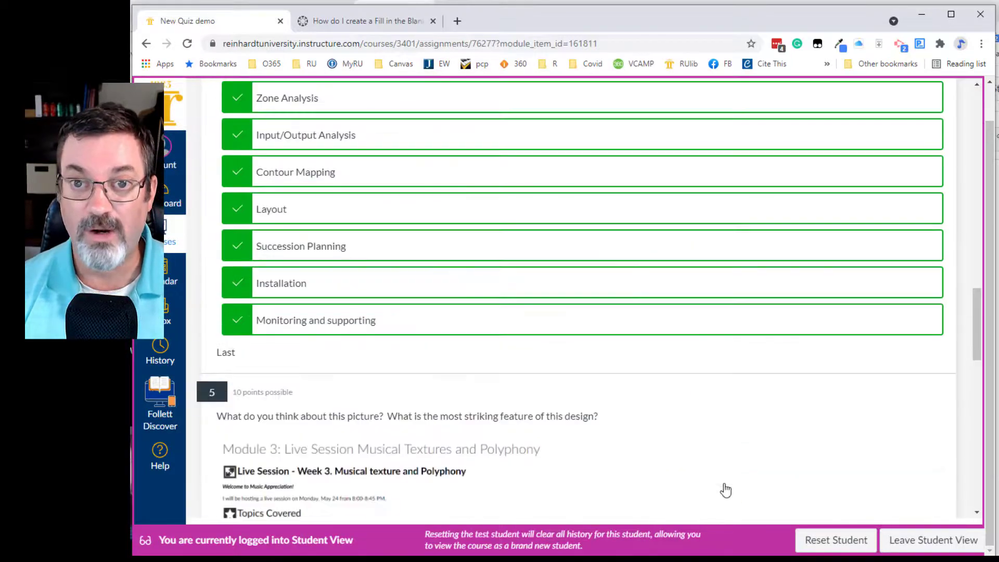
scroll(726, 490, "up", 10)
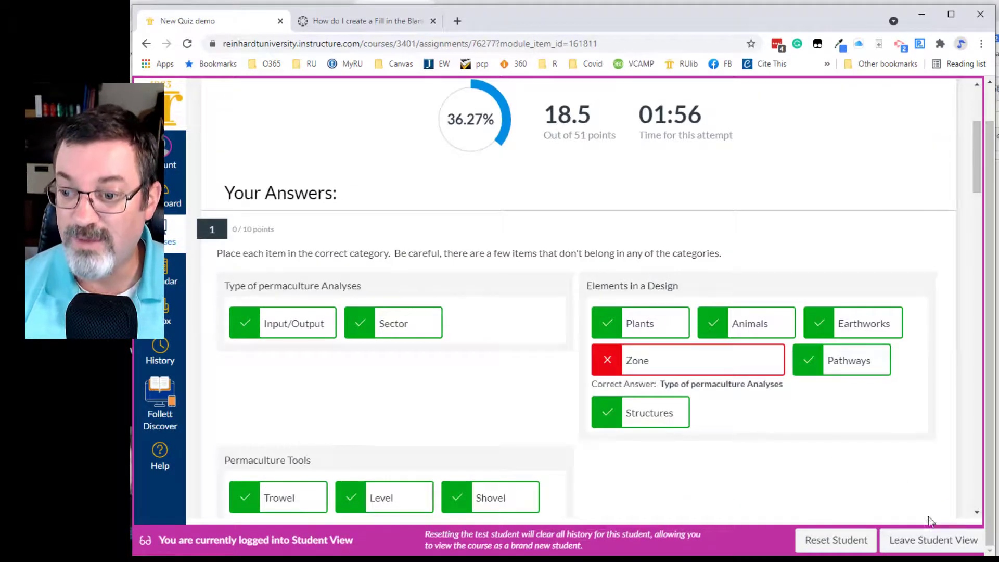
Step: Leave Student View and return from the quiz Build page to the A Sandbox Modules page
left_click(923, 541)
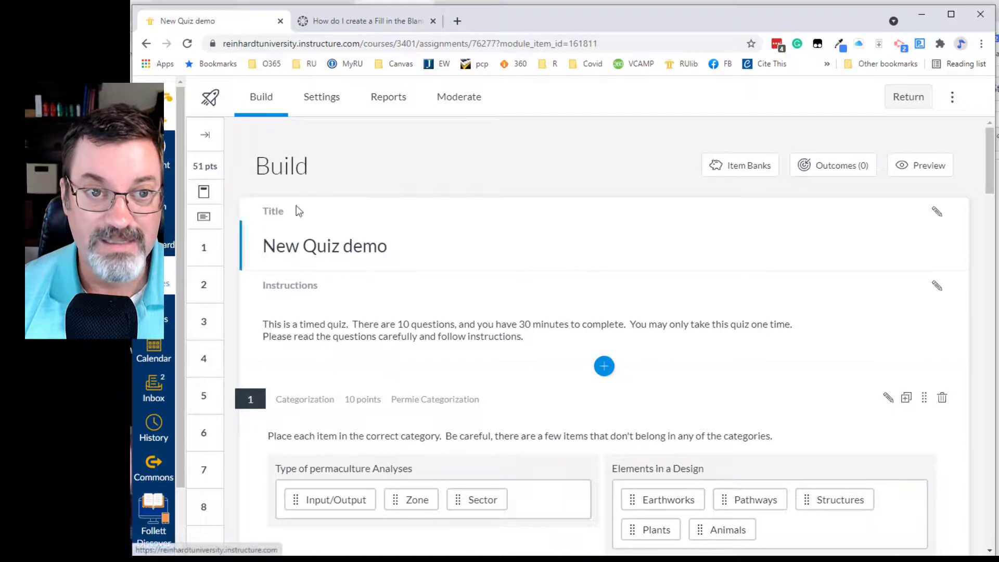
left_click(913, 98)
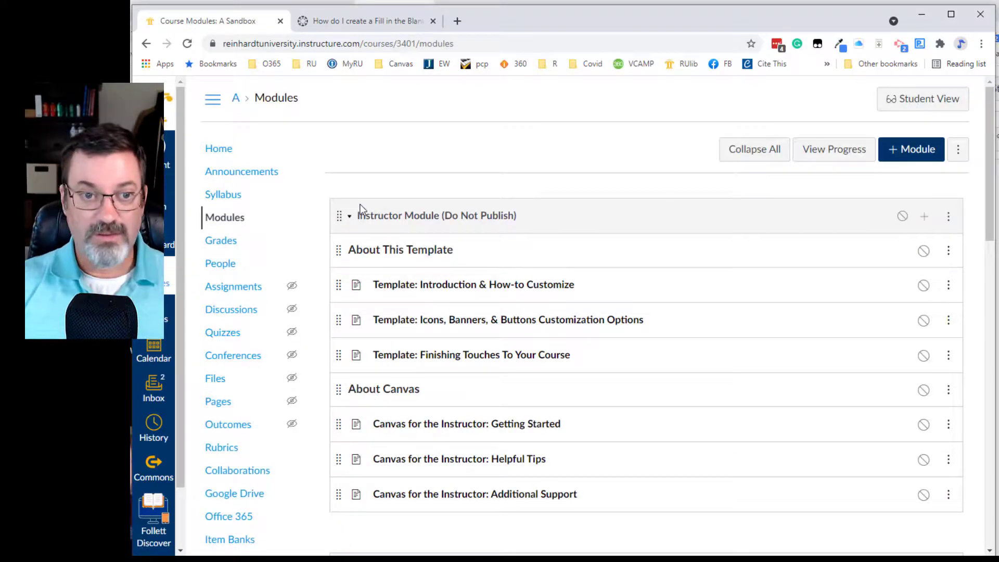
Step: Open the course Assignments list and scroll down to the Quizzes group
left_click(236, 295)
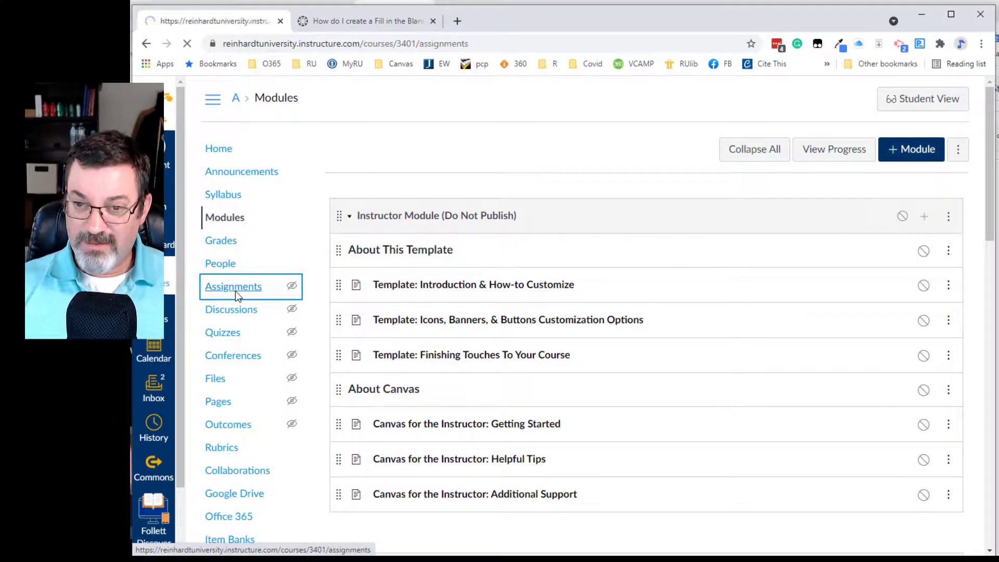
scroll(611, 358, "down", 1)
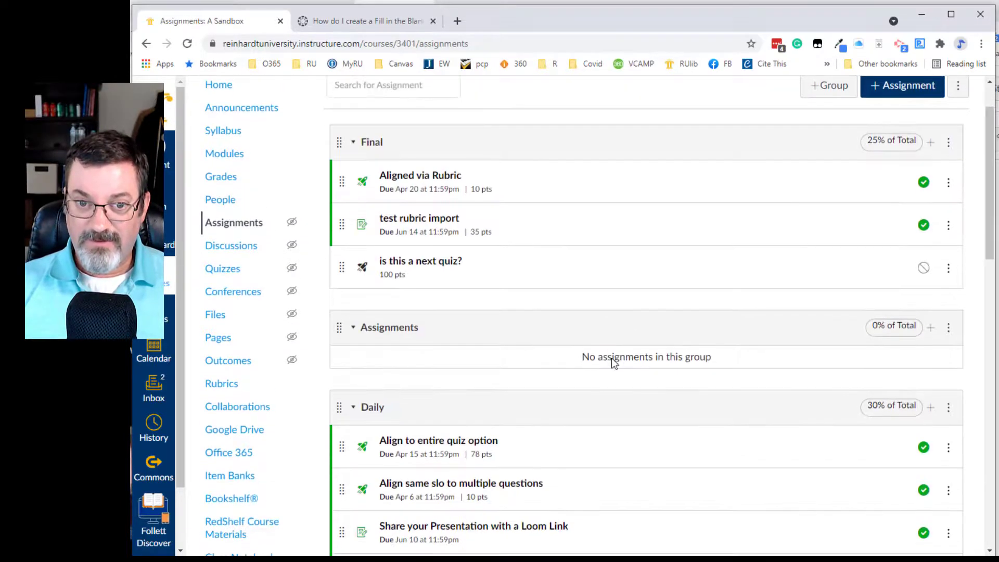
scroll(591, 363, "down", 2)
scroll(588, 364, "up", 1)
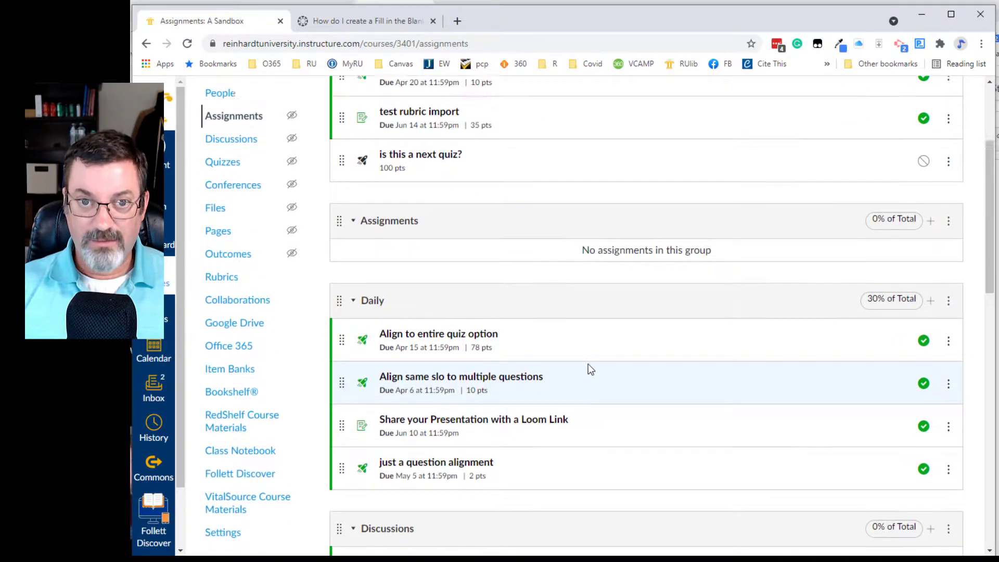
scroll(588, 363, "down", 5)
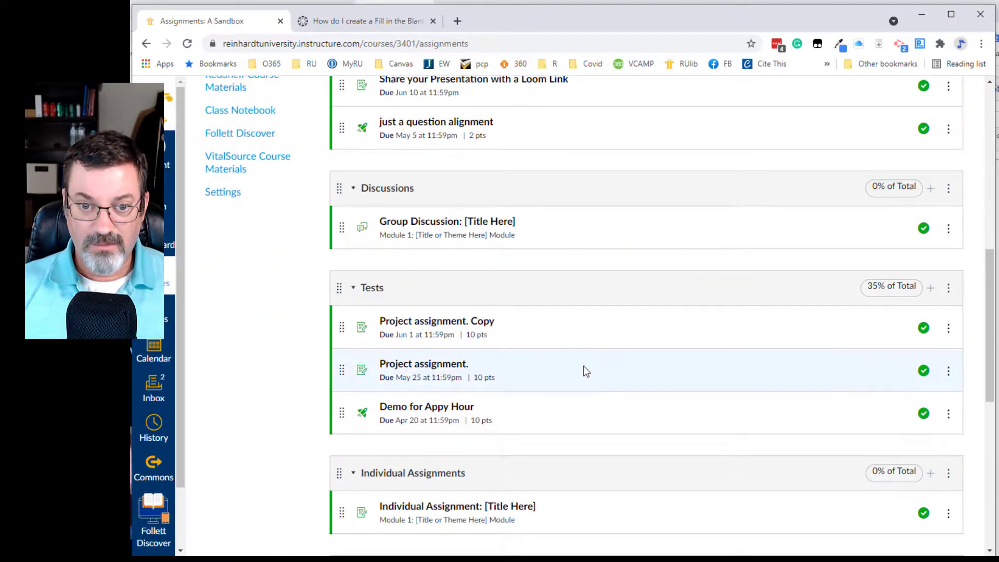
scroll(582, 367, "down", 5)
scroll(576, 370, "down", 4)
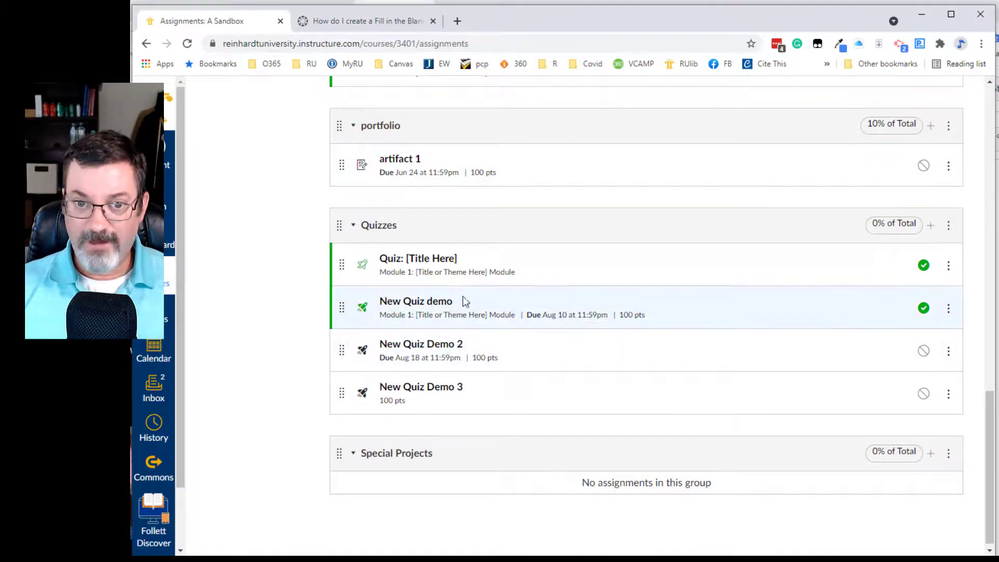
Step: Open New Quiz demo's Edit Assignment page (100 points, External Tool) and check its ⋮ menu
left_click(421, 300)
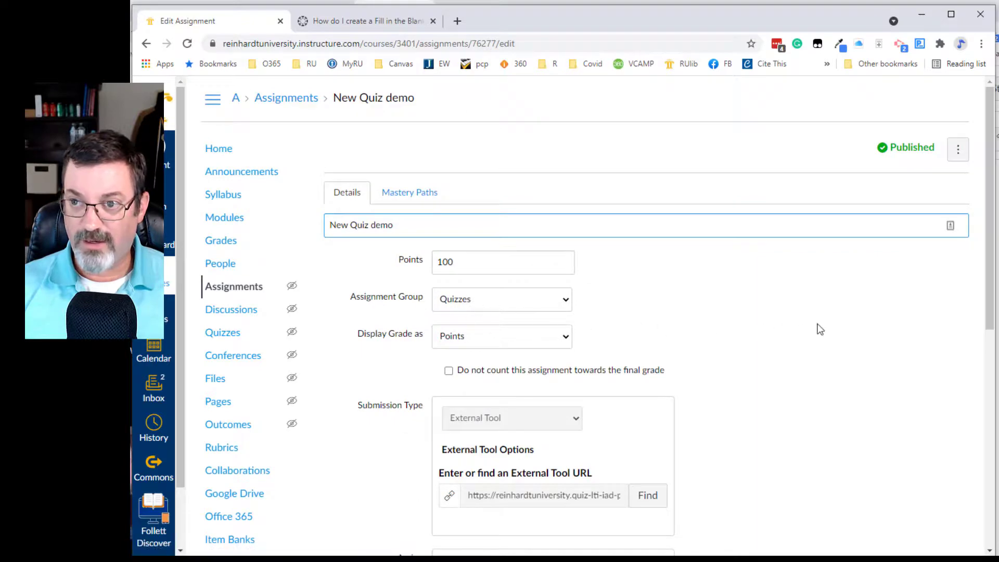
scroll(851, 323, "down", 8)
scroll(850, 324, "up", 5)
scroll(850, 323, "down", 5)
scroll(851, 324, "up", 8)
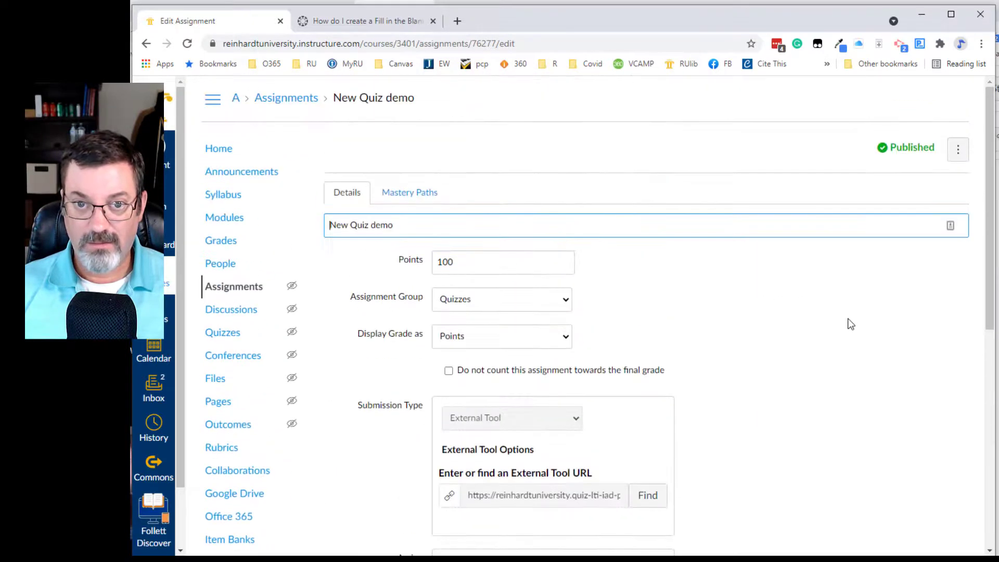
left_click(957, 151)
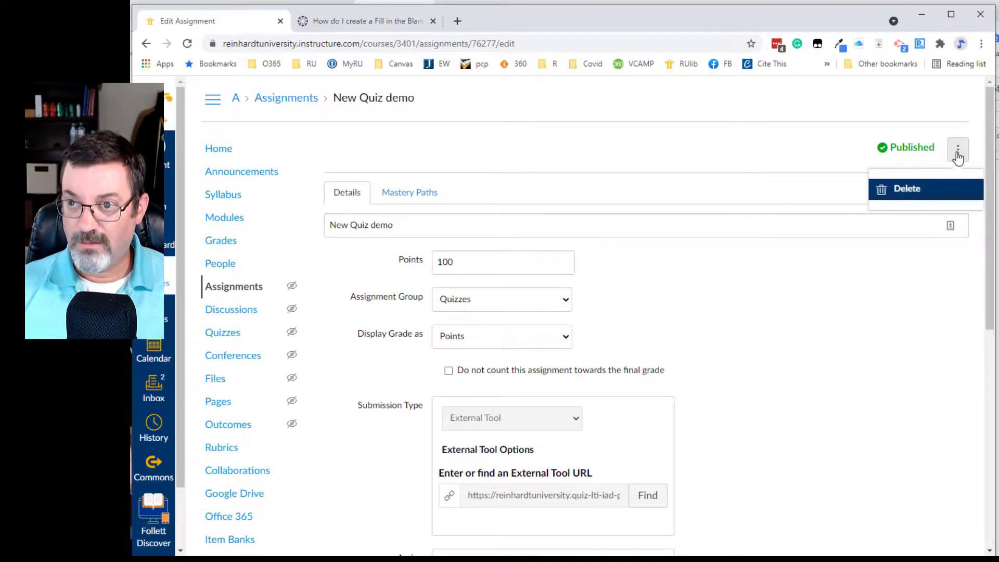
scroll(831, 379, "down", 8)
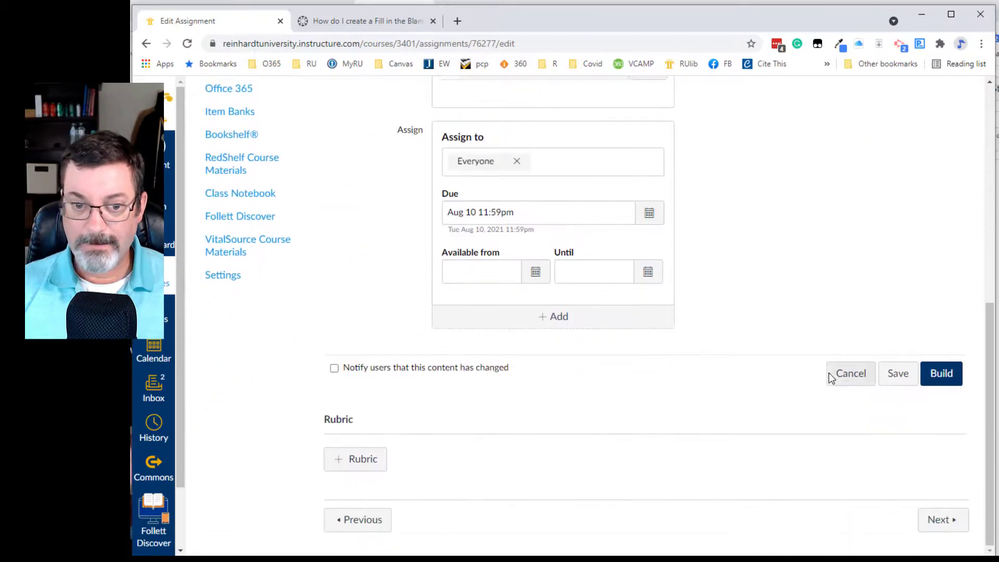
scroll(478, 439, "up", 8)
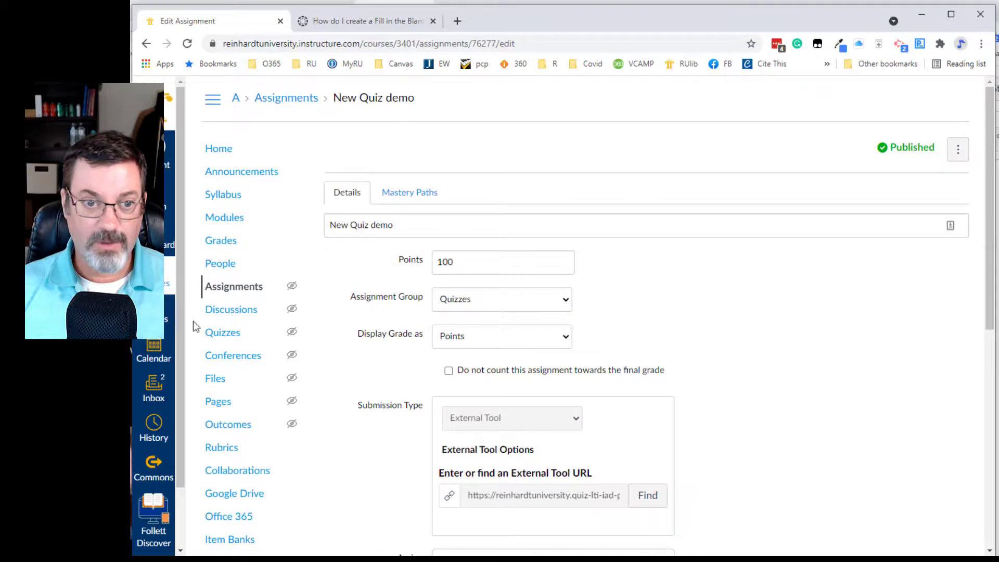
Step: Switch the course Grades page from Learning Mastery to the full Gradebook view
left_click(229, 245)
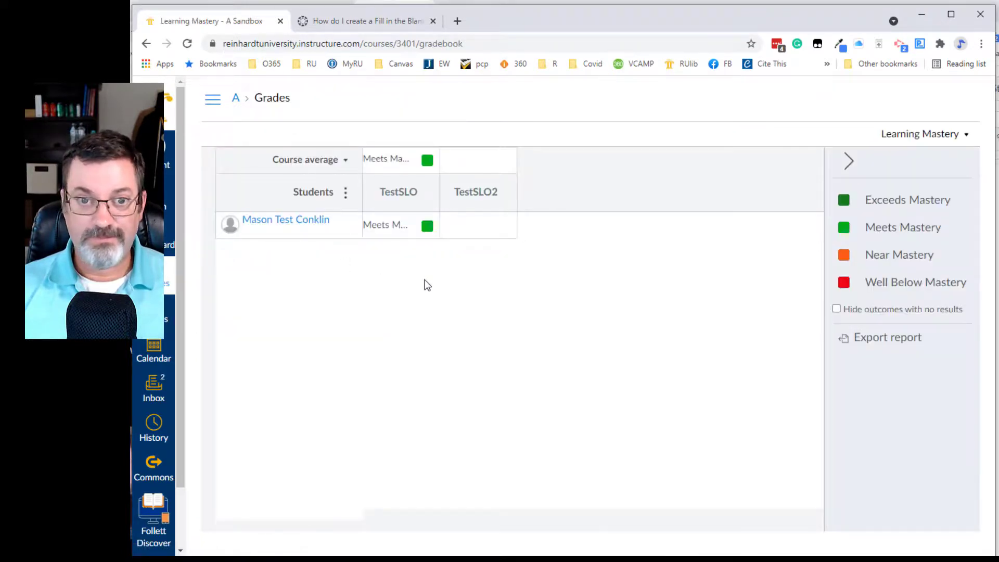
left_click(912, 137)
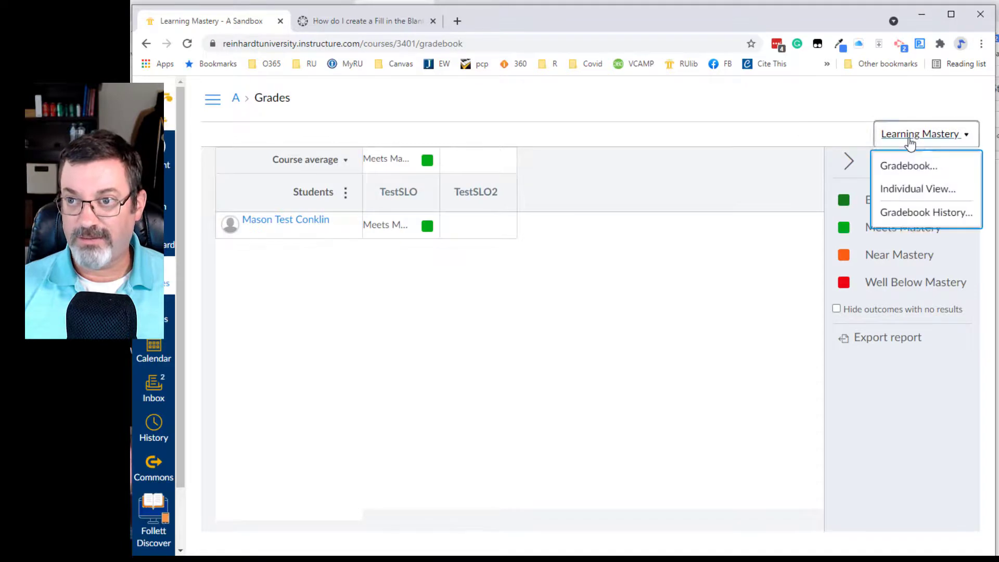
left_click(897, 165)
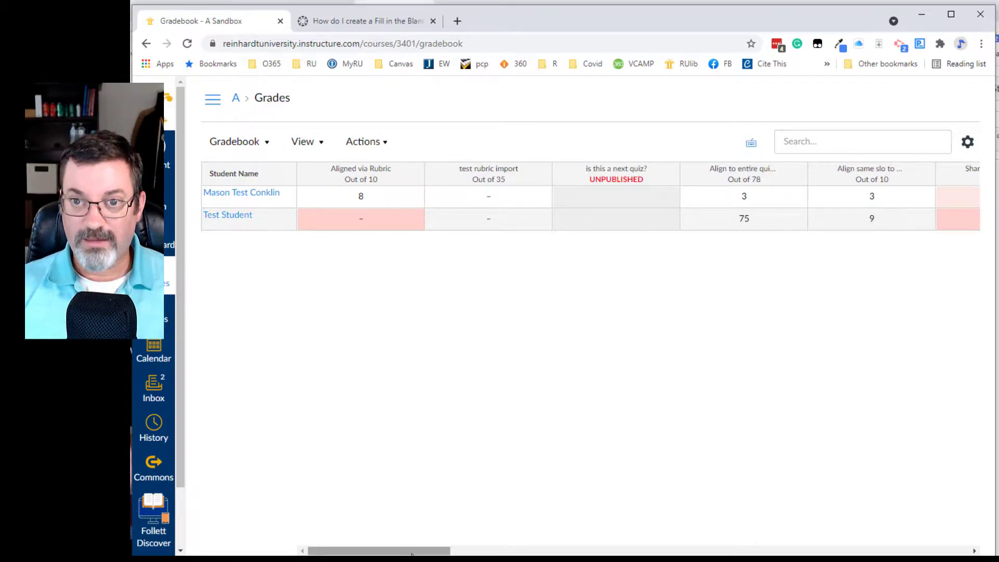
Step: Open the grading details for the Test Student's 36.27 New Quiz demo score
left_click_drag(414, 554, 745, 544)
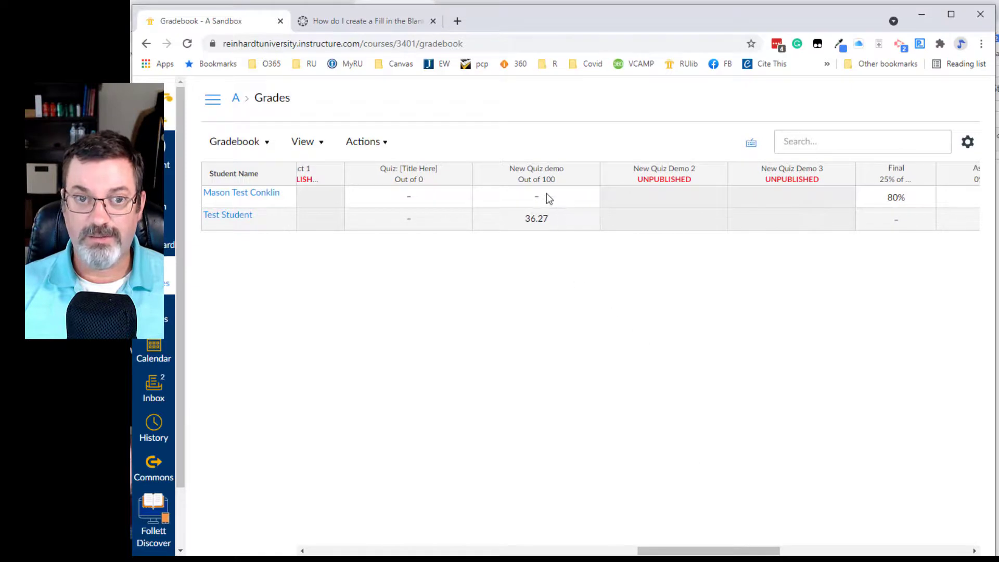
left_click(553, 227)
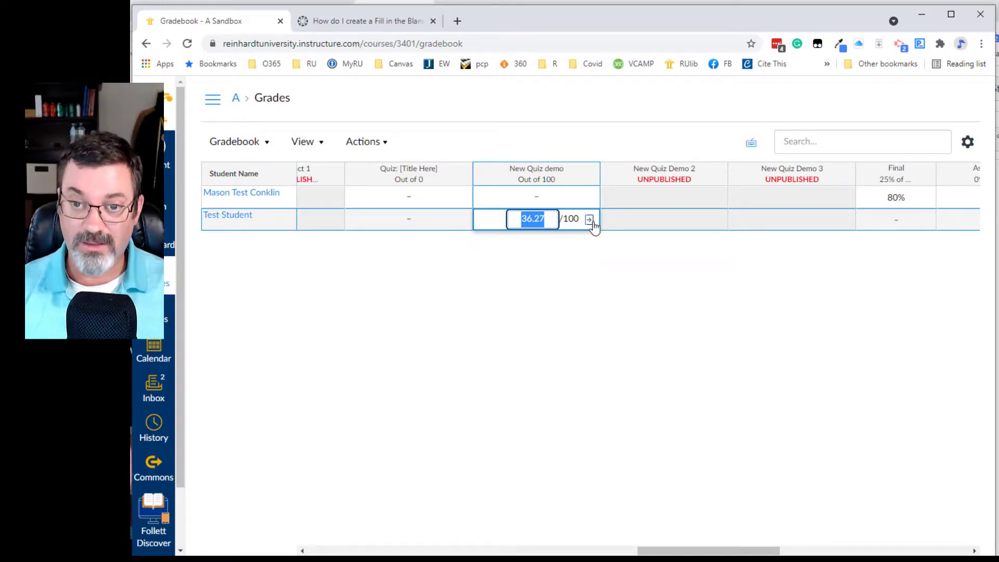
left_click(589, 219)
Step: Open the submission in SpeedGrader and raise question 1's awarded points
left_click(886, 208)
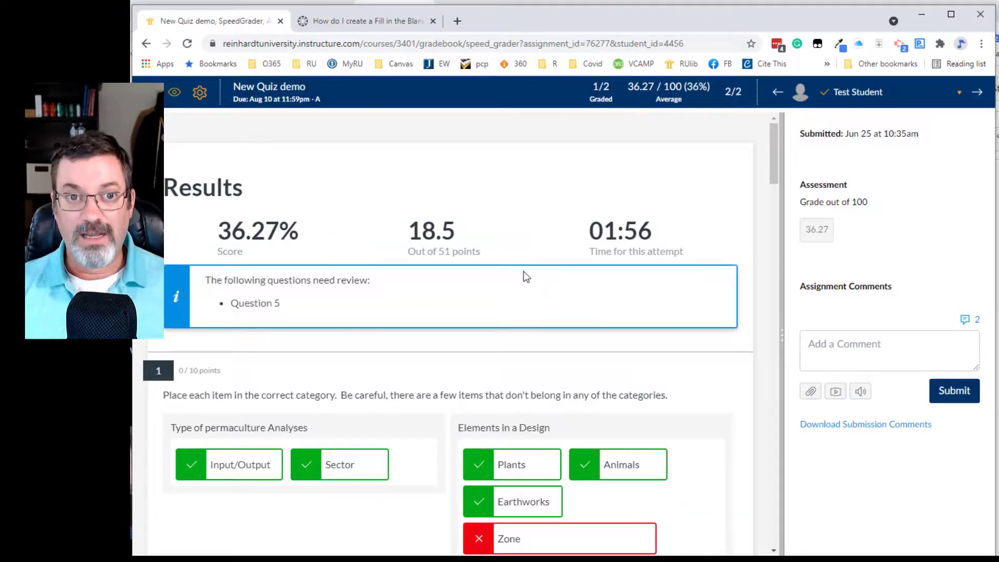
scroll(503, 282, "down", 8)
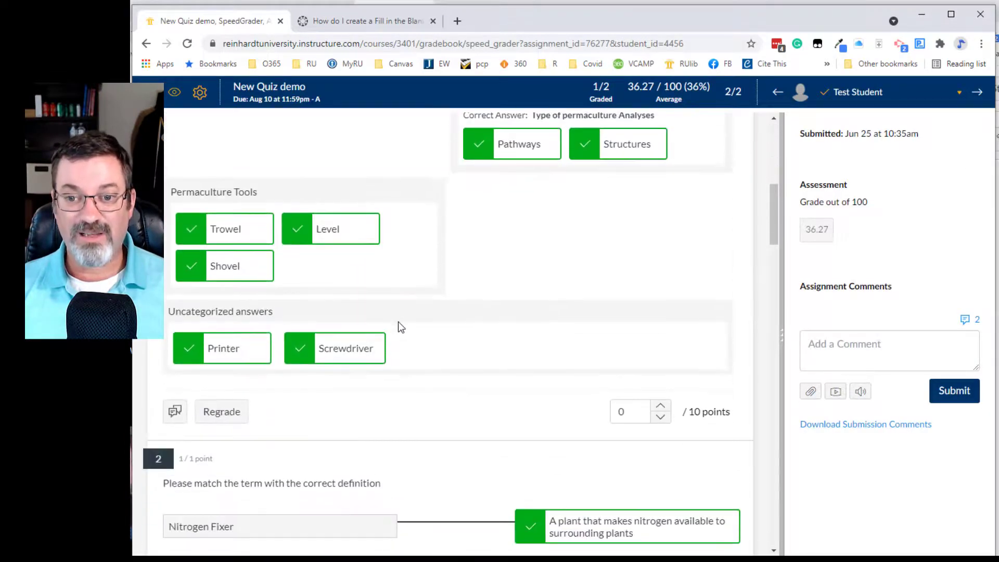
scroll(399, 323, "down", 1)
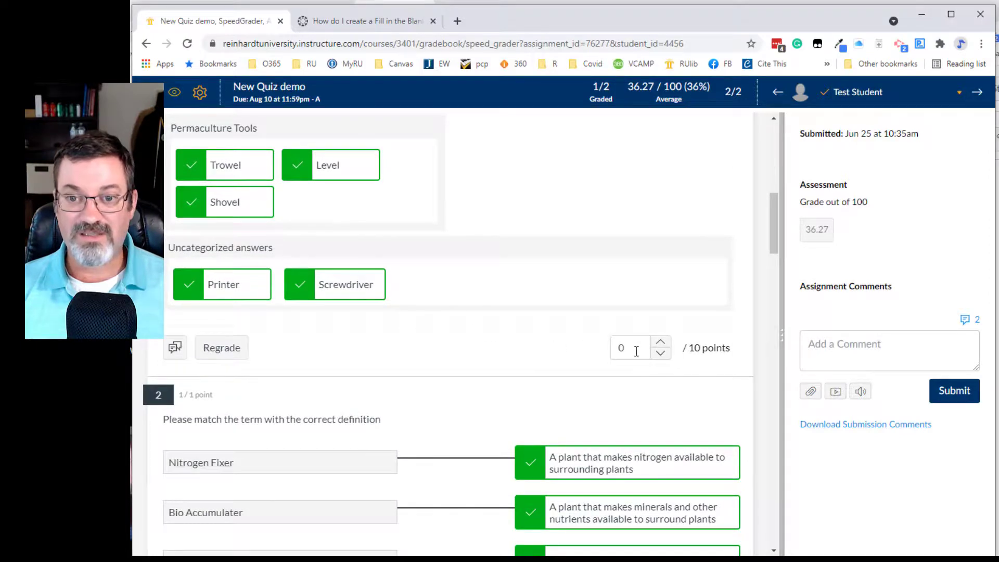
left_click(661, 344)
left_click(662, 344)
left_click(662, 344)
left_click(662, 344)
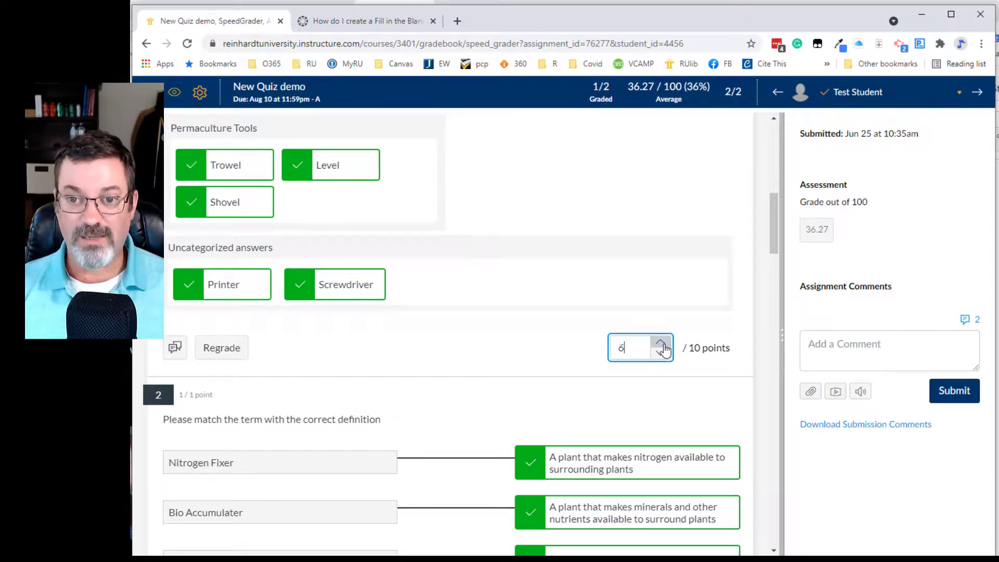
Step: Mark essay question 5 correct and set it to the full 10 of 10 points
scroll(389, 420, "down", 4)
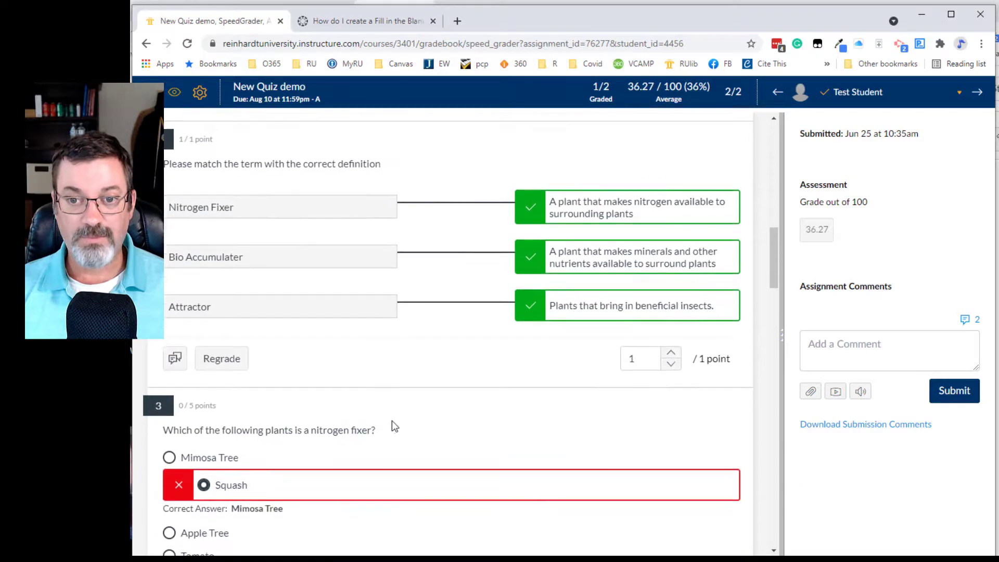
scroll(471, 342, "down", 4)
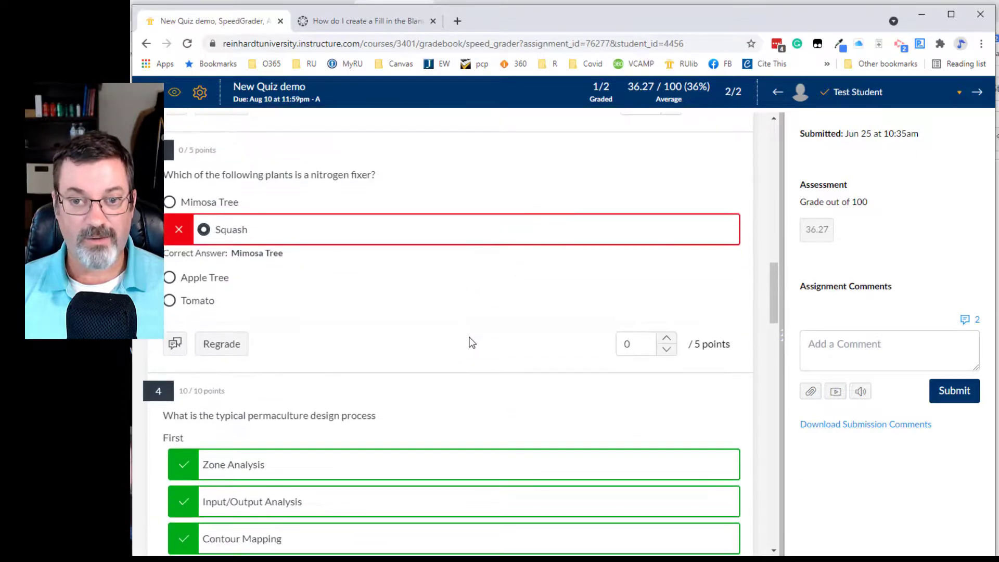
scroll(557, 320, "down", 9)
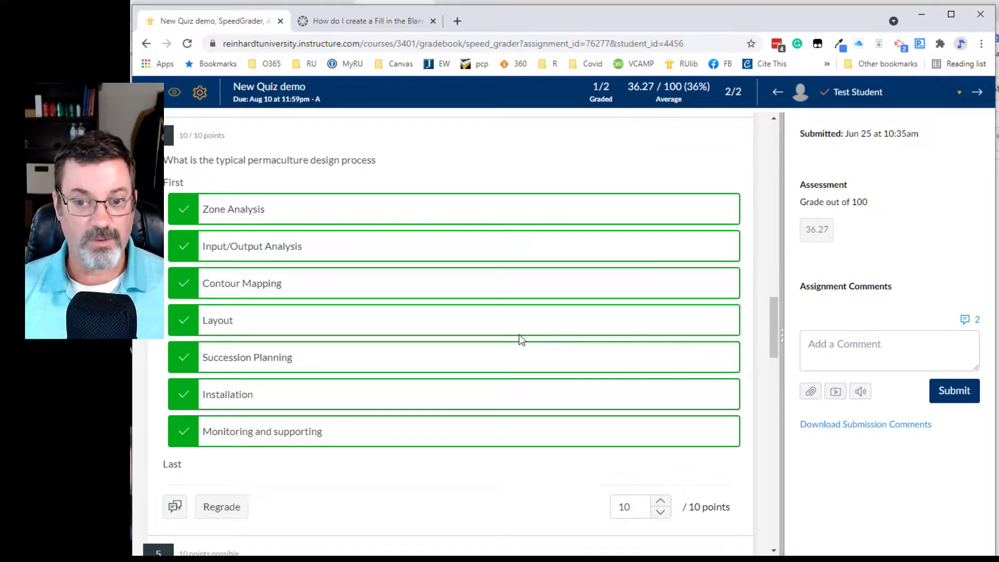
scroll(521, 339, "down", 4)
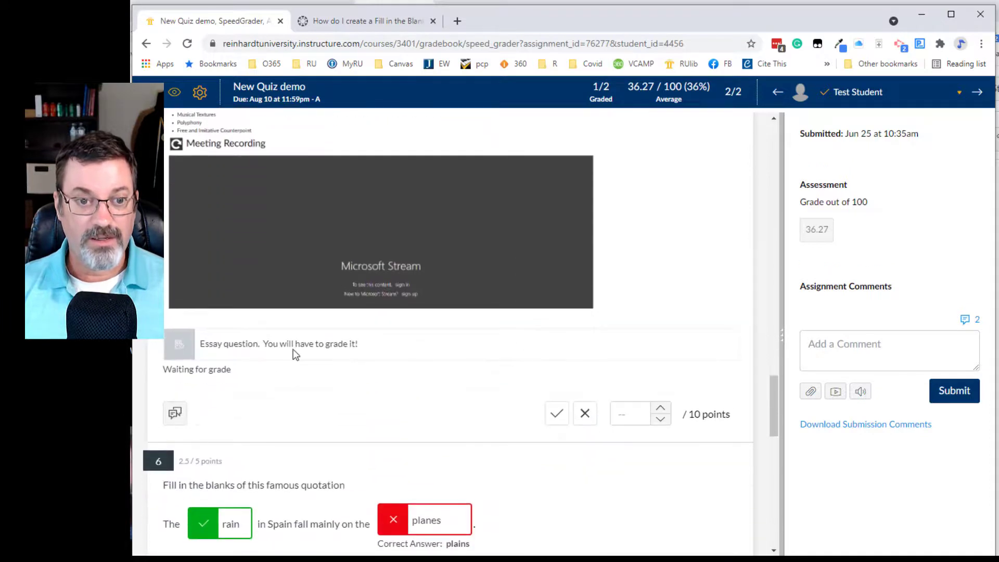
left_click(558, 423)
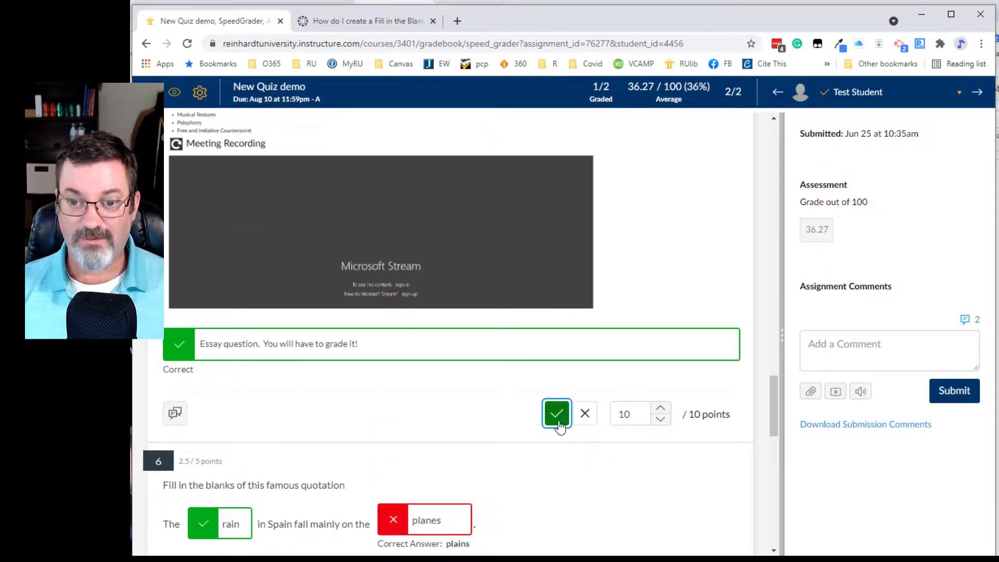
left_click(664, 420)
left_click(664, 421)
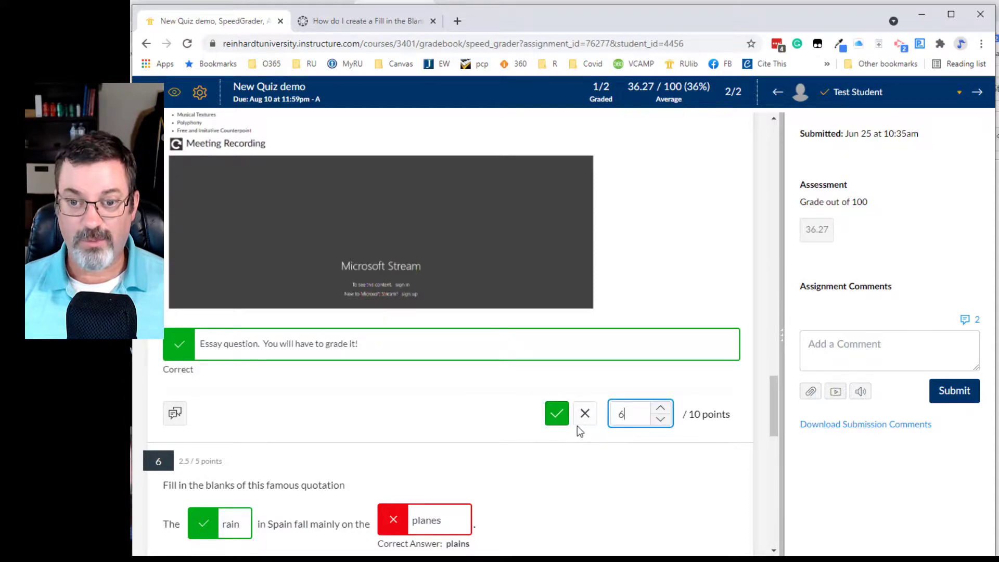
left_click(661, 408)
left_click(661, 408)
scroll(348, 411, "down", 2)
scroll(347, 407, "up", 2)
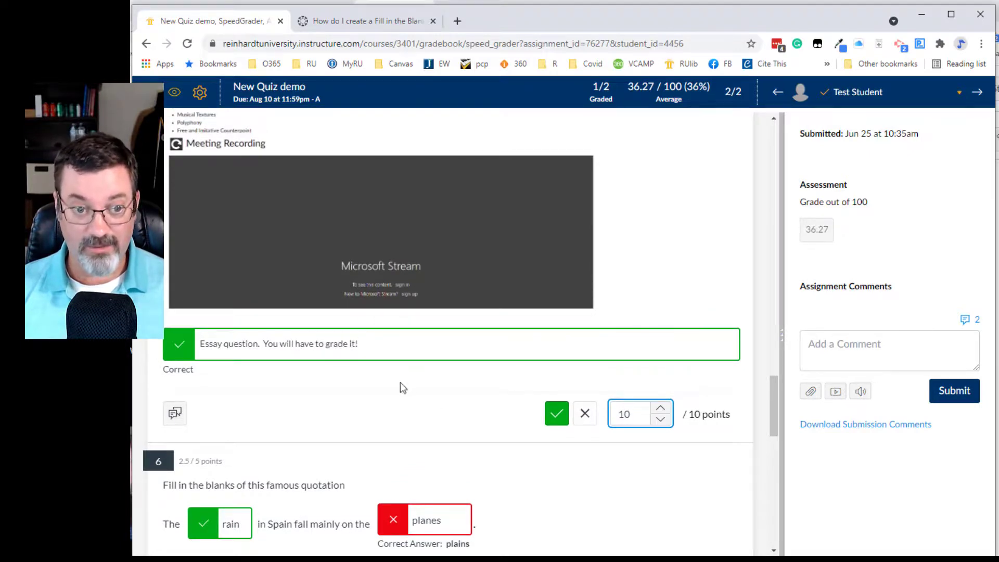
scroll(379, 416, "down", 1)
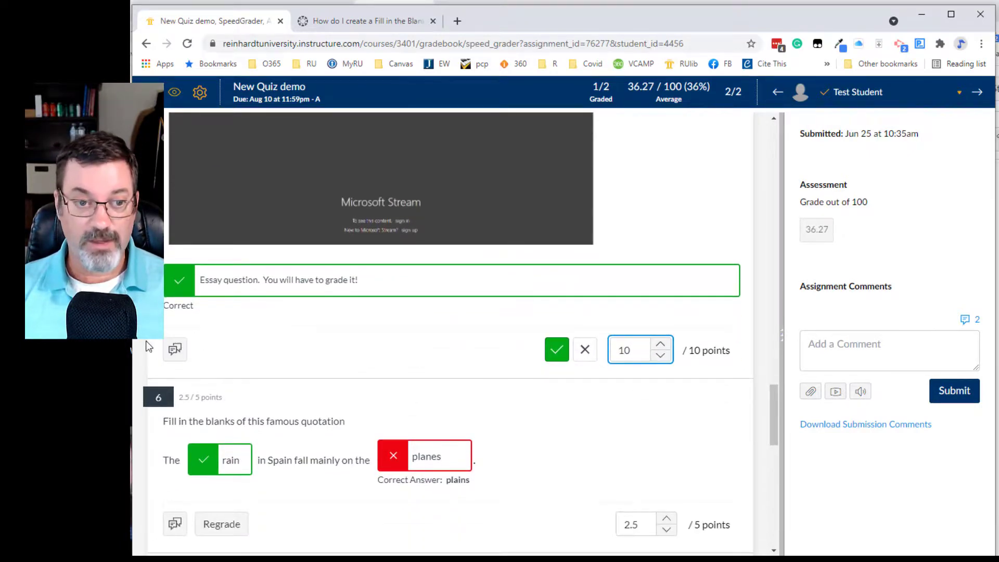
Step: Add the feedback comment 'Fantastic essay!' to essay question 5
left_click(175, 349)
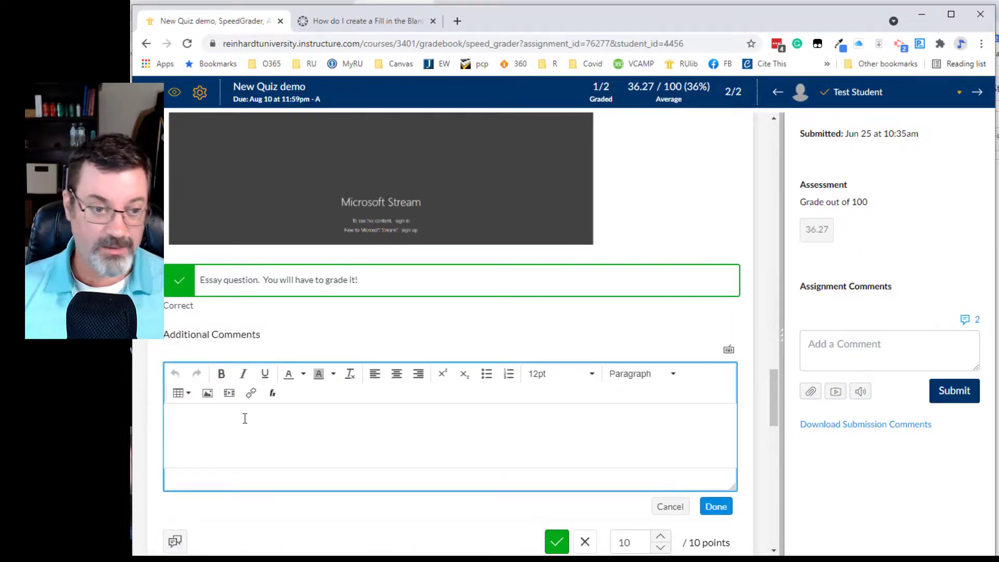
type("Fantastic essay!")
left_click(716, 507)
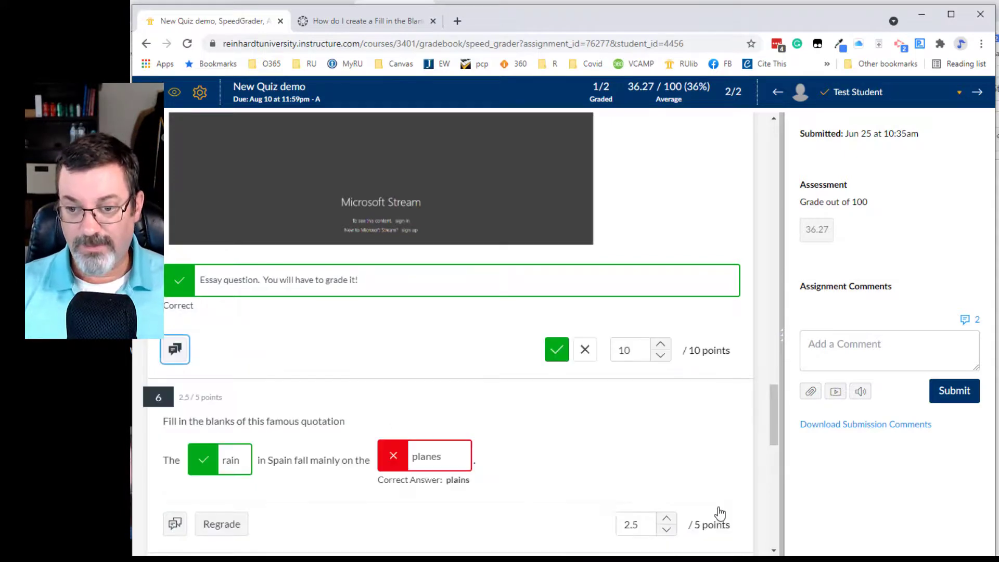
scroll(500, 470, "down", 3)
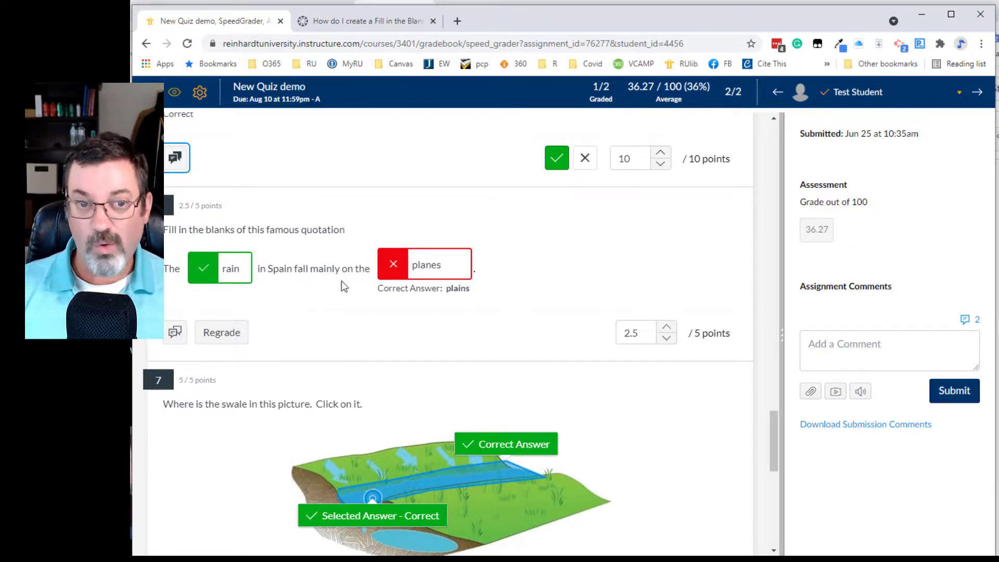
Step: Score question 6 at 4 of 5 and comment 'You misspelled plains.'
left_click(668, 333)
type("4")
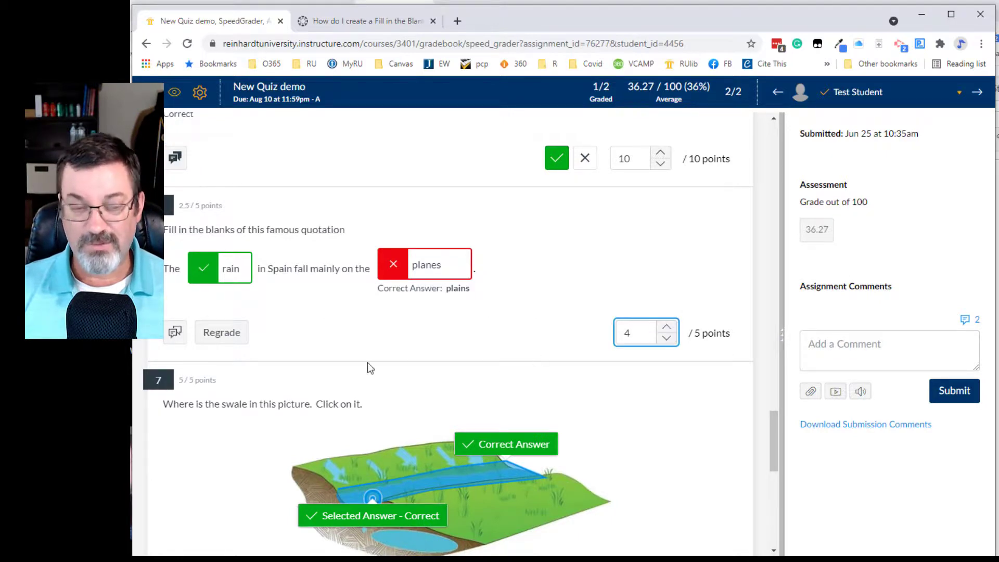
left_click(175, 333)
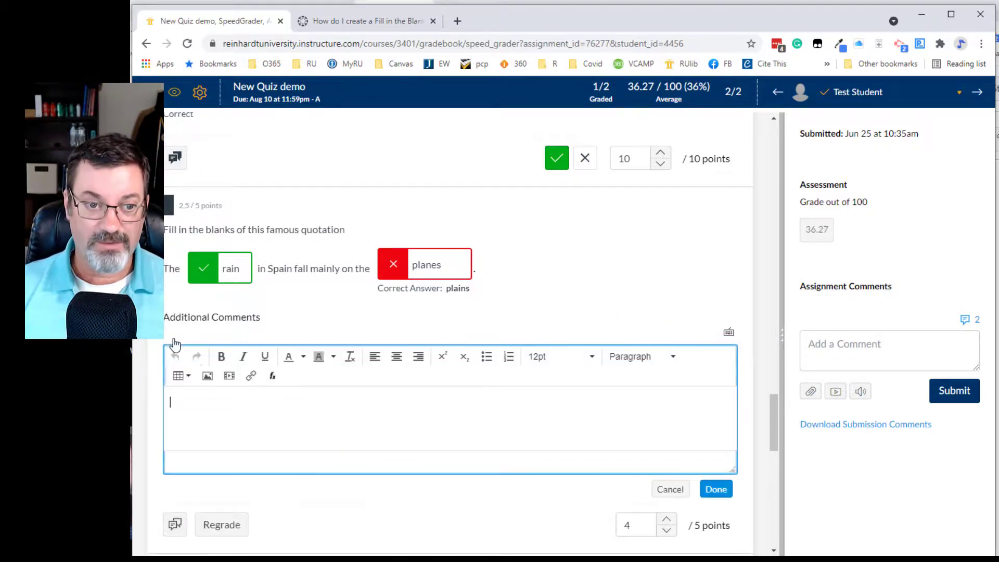
type("You misspelled")
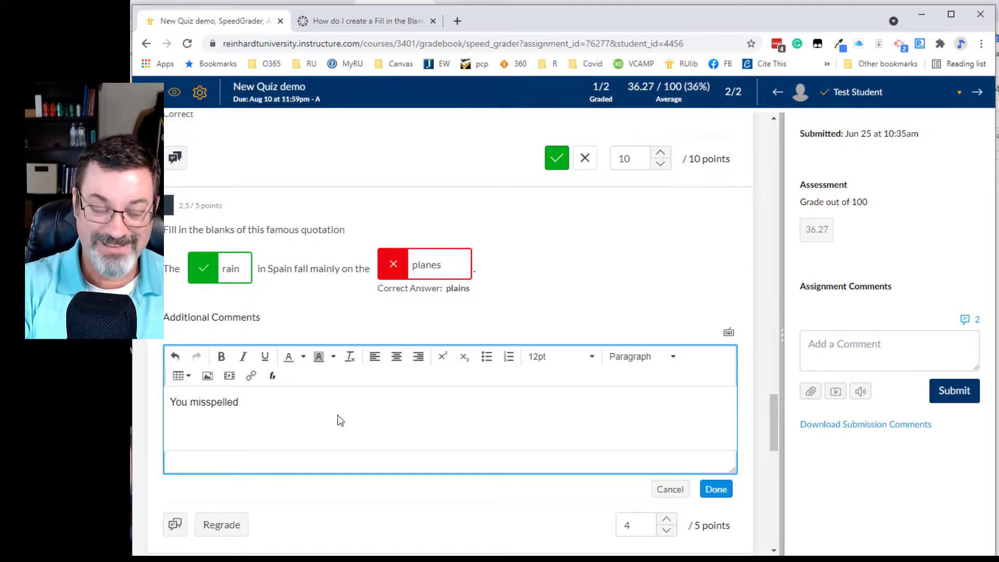
type(" plains.")
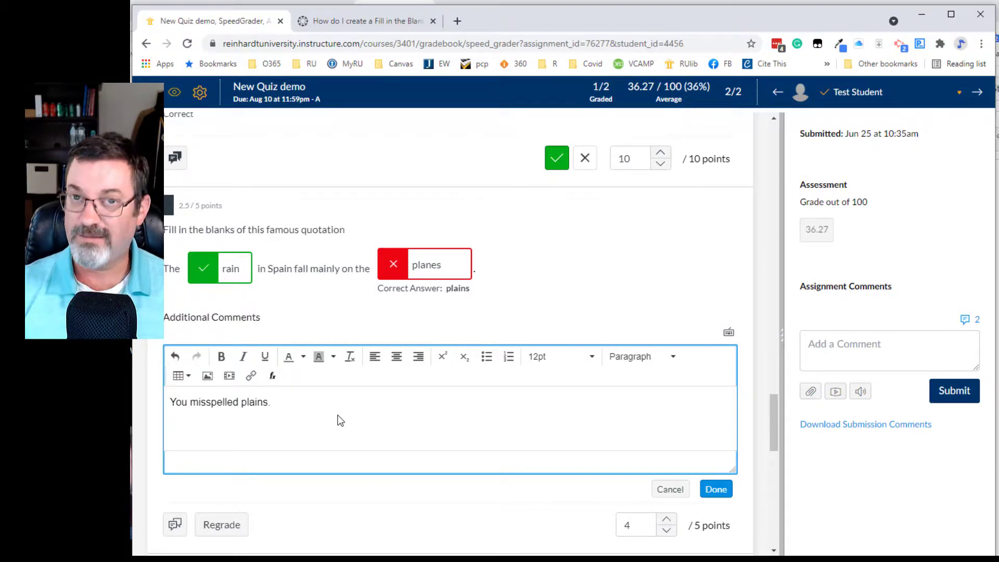
Step: Save the misspelling comment and give question 8 on nitrogen-fixing plants 2.5 of 5 points
left_click(715, 491)
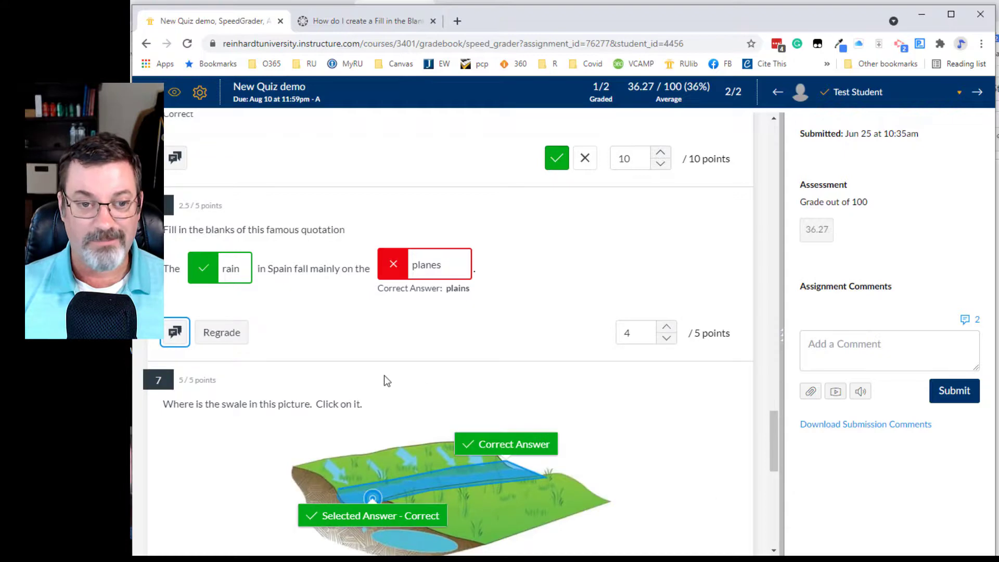
scroll(383, 376, "down", 1)
scroll(364, 346, "down", 5)
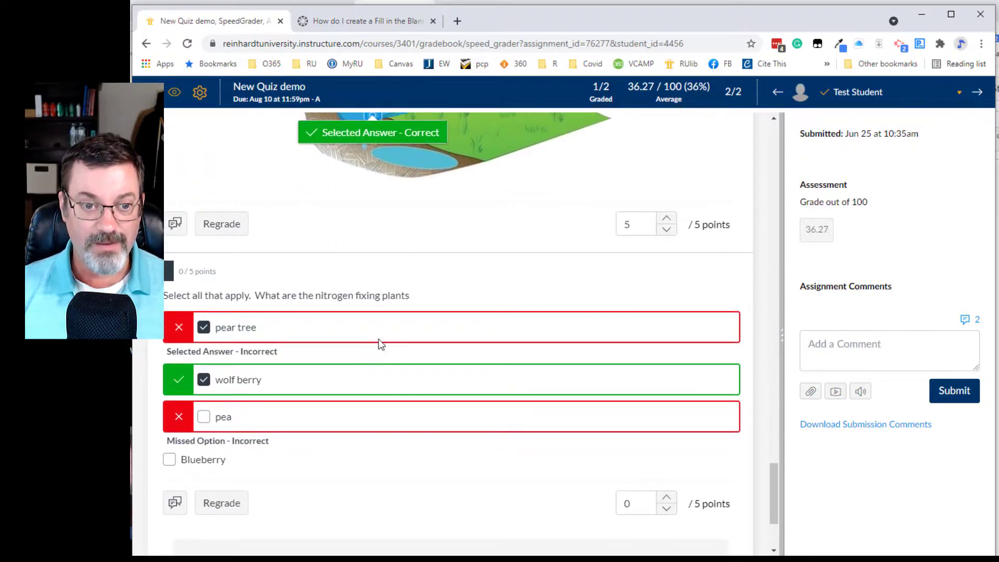
scroll(507, 489, "down", 2)
scroll(510, 488, "up", 5)
scroll(511, 491, "down", 6)
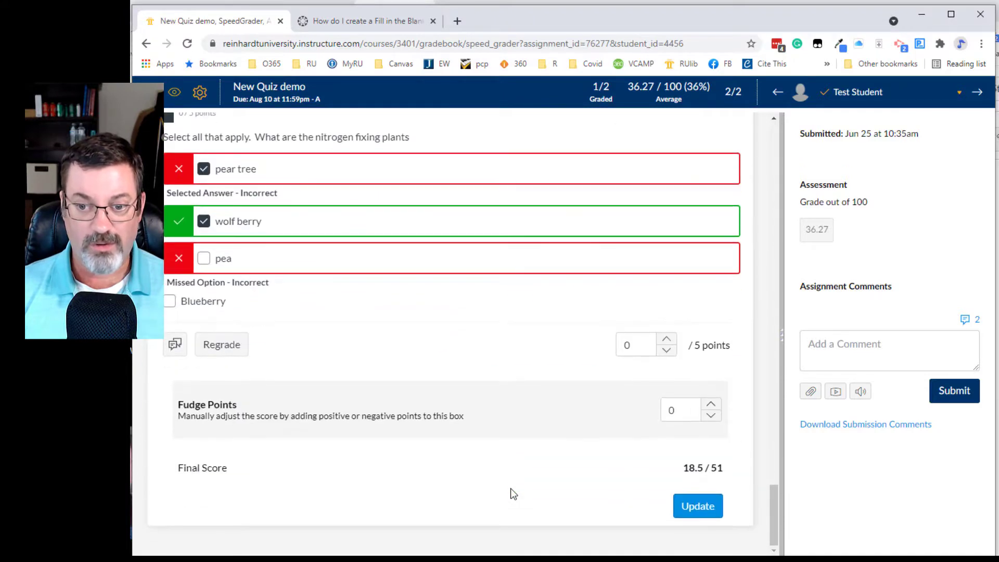
left_click(639, 342)
type("2.5")
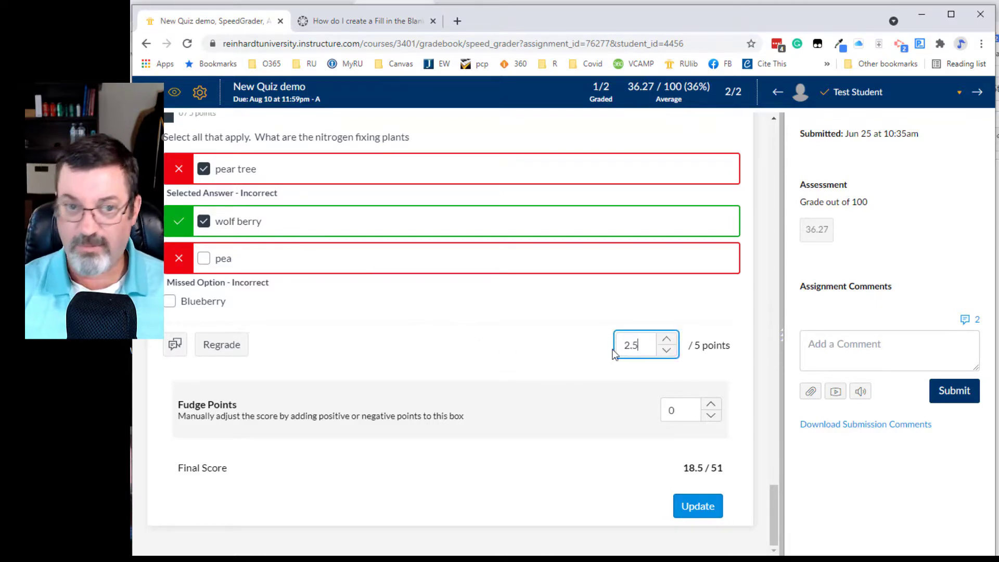
left_click(490, 372)
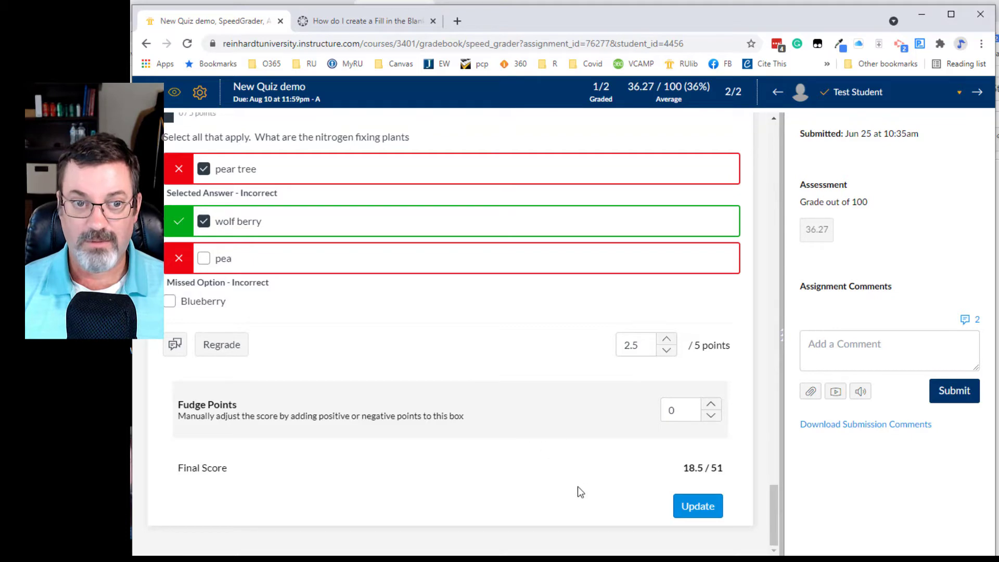
Step: Update the scores so the final score becomes 40.5/51 and the grade 79.41
left_click(700, 508)
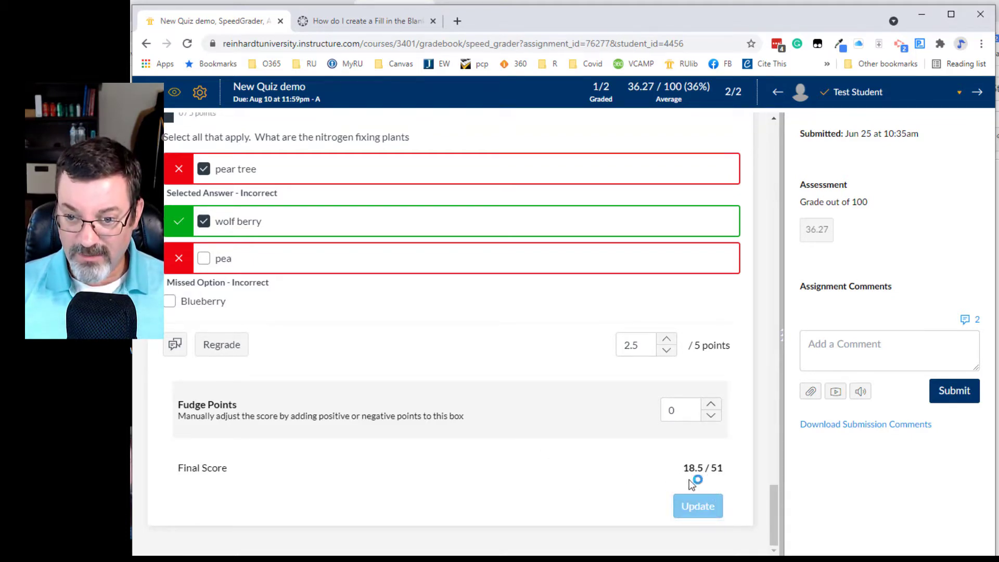
scroll(502, 464, "up", 8)
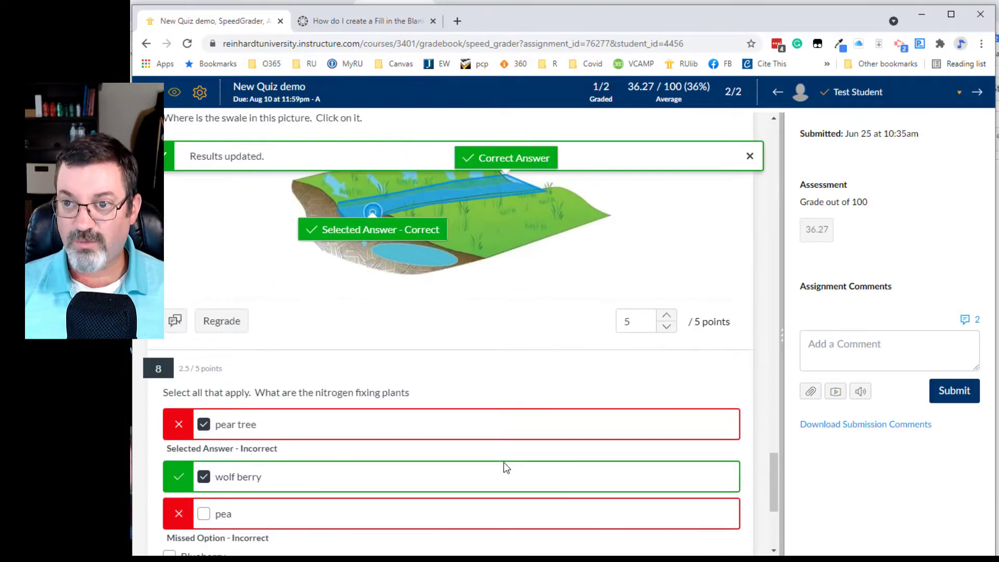
scroll(508, 466, "up", 10)
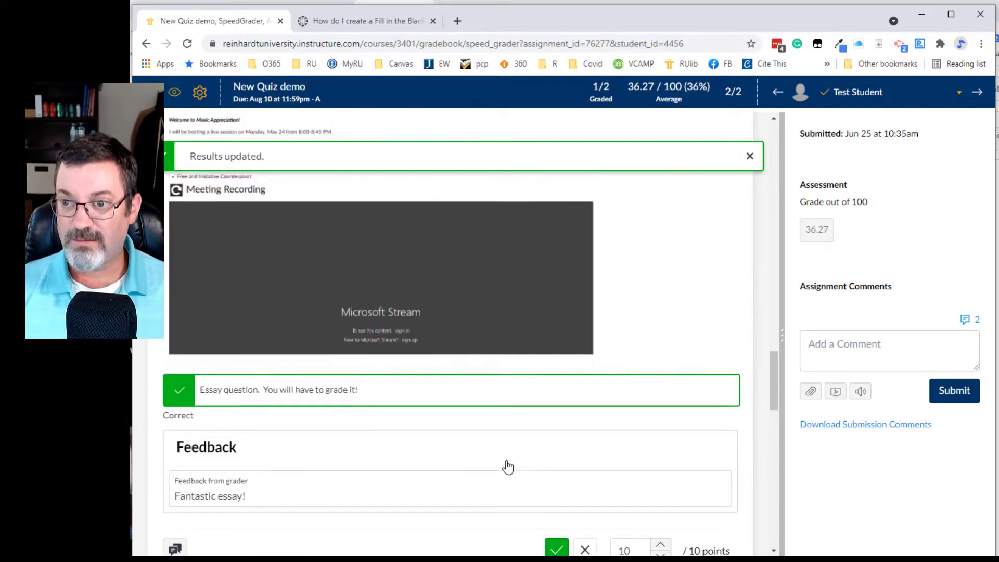
scroll(510, 463, "down", 15)
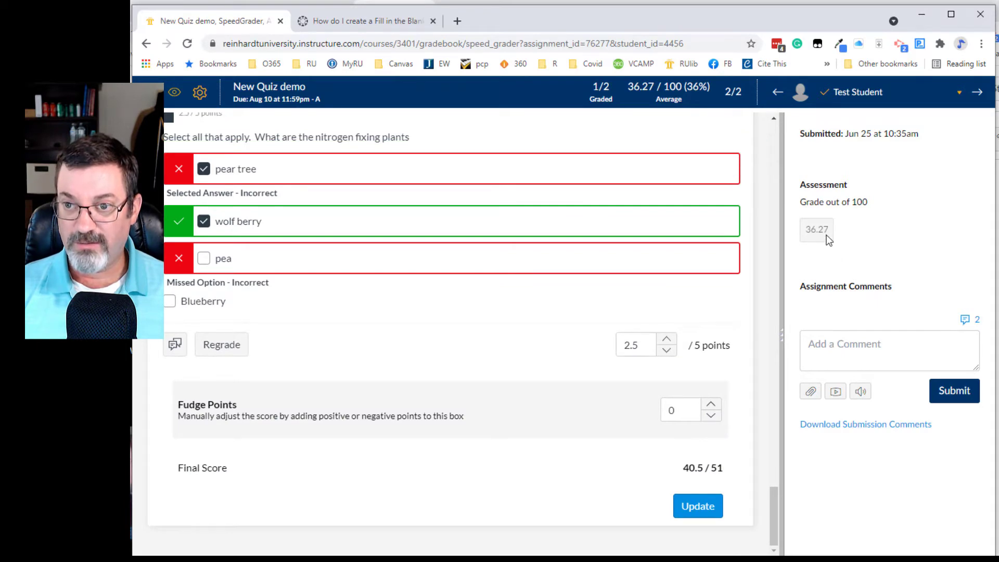
left_click(839, 348)
left_click(836, 314)
scroll(691, 338, "up", 4)
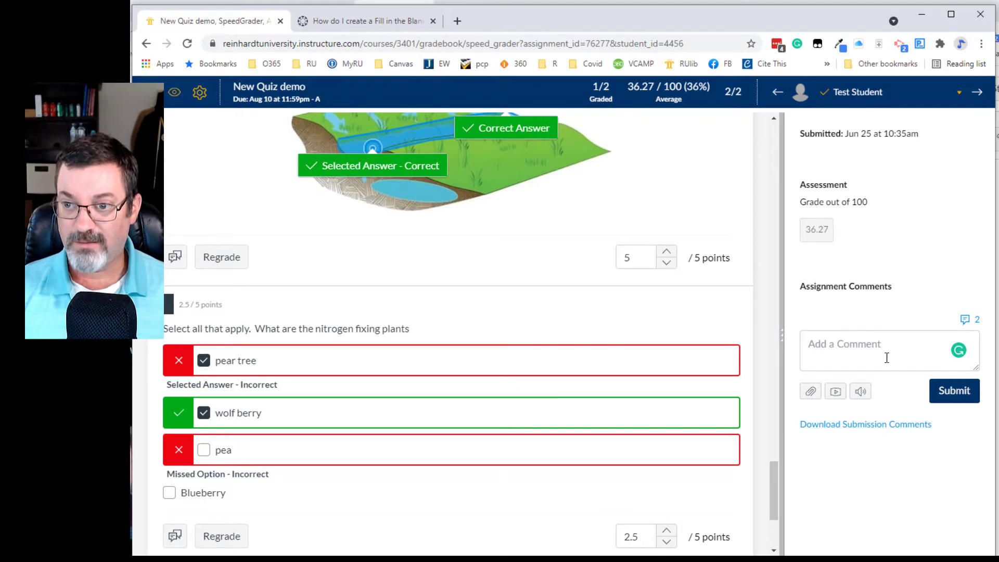
scroll(448, 408, "down", 4)
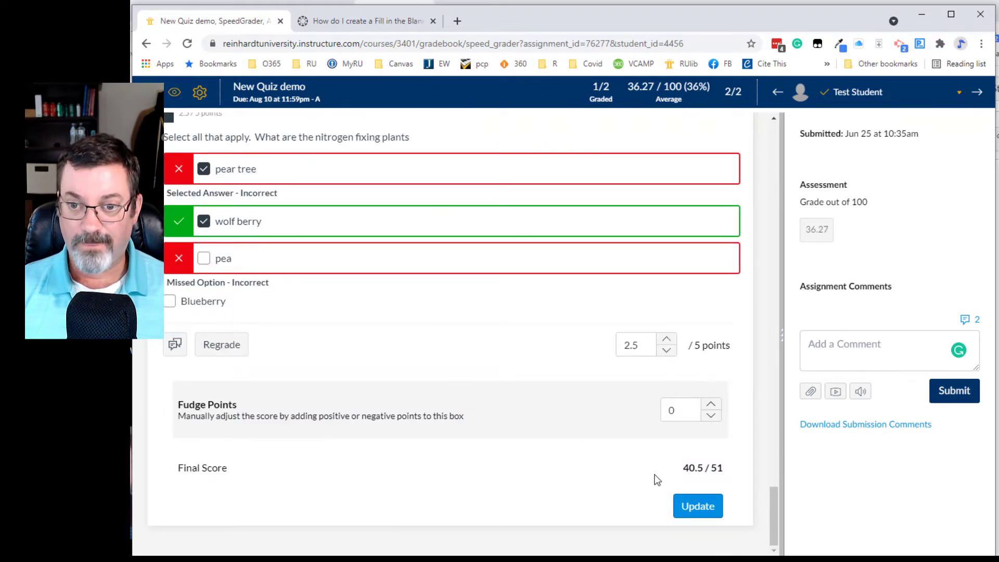
left_click(697, 505)
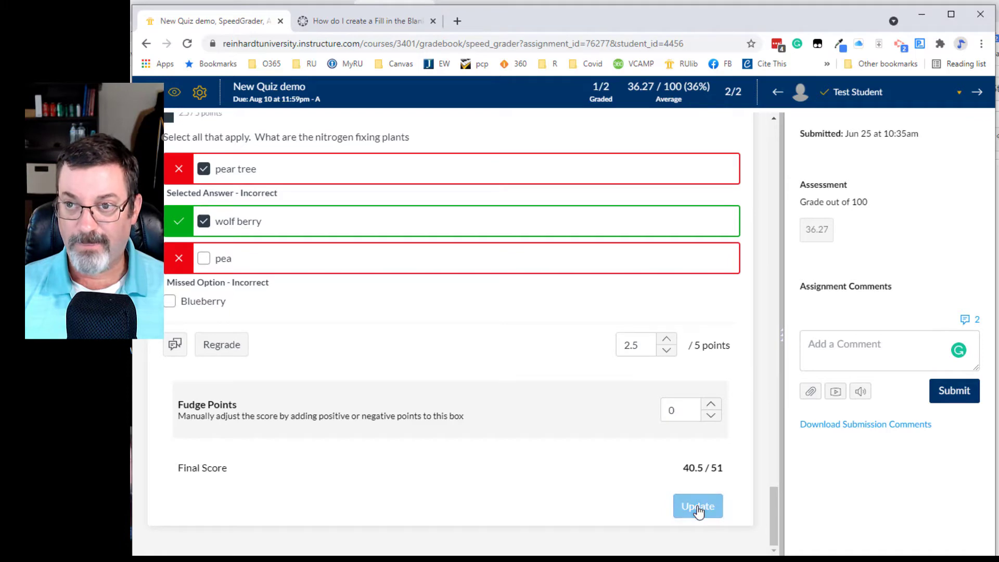